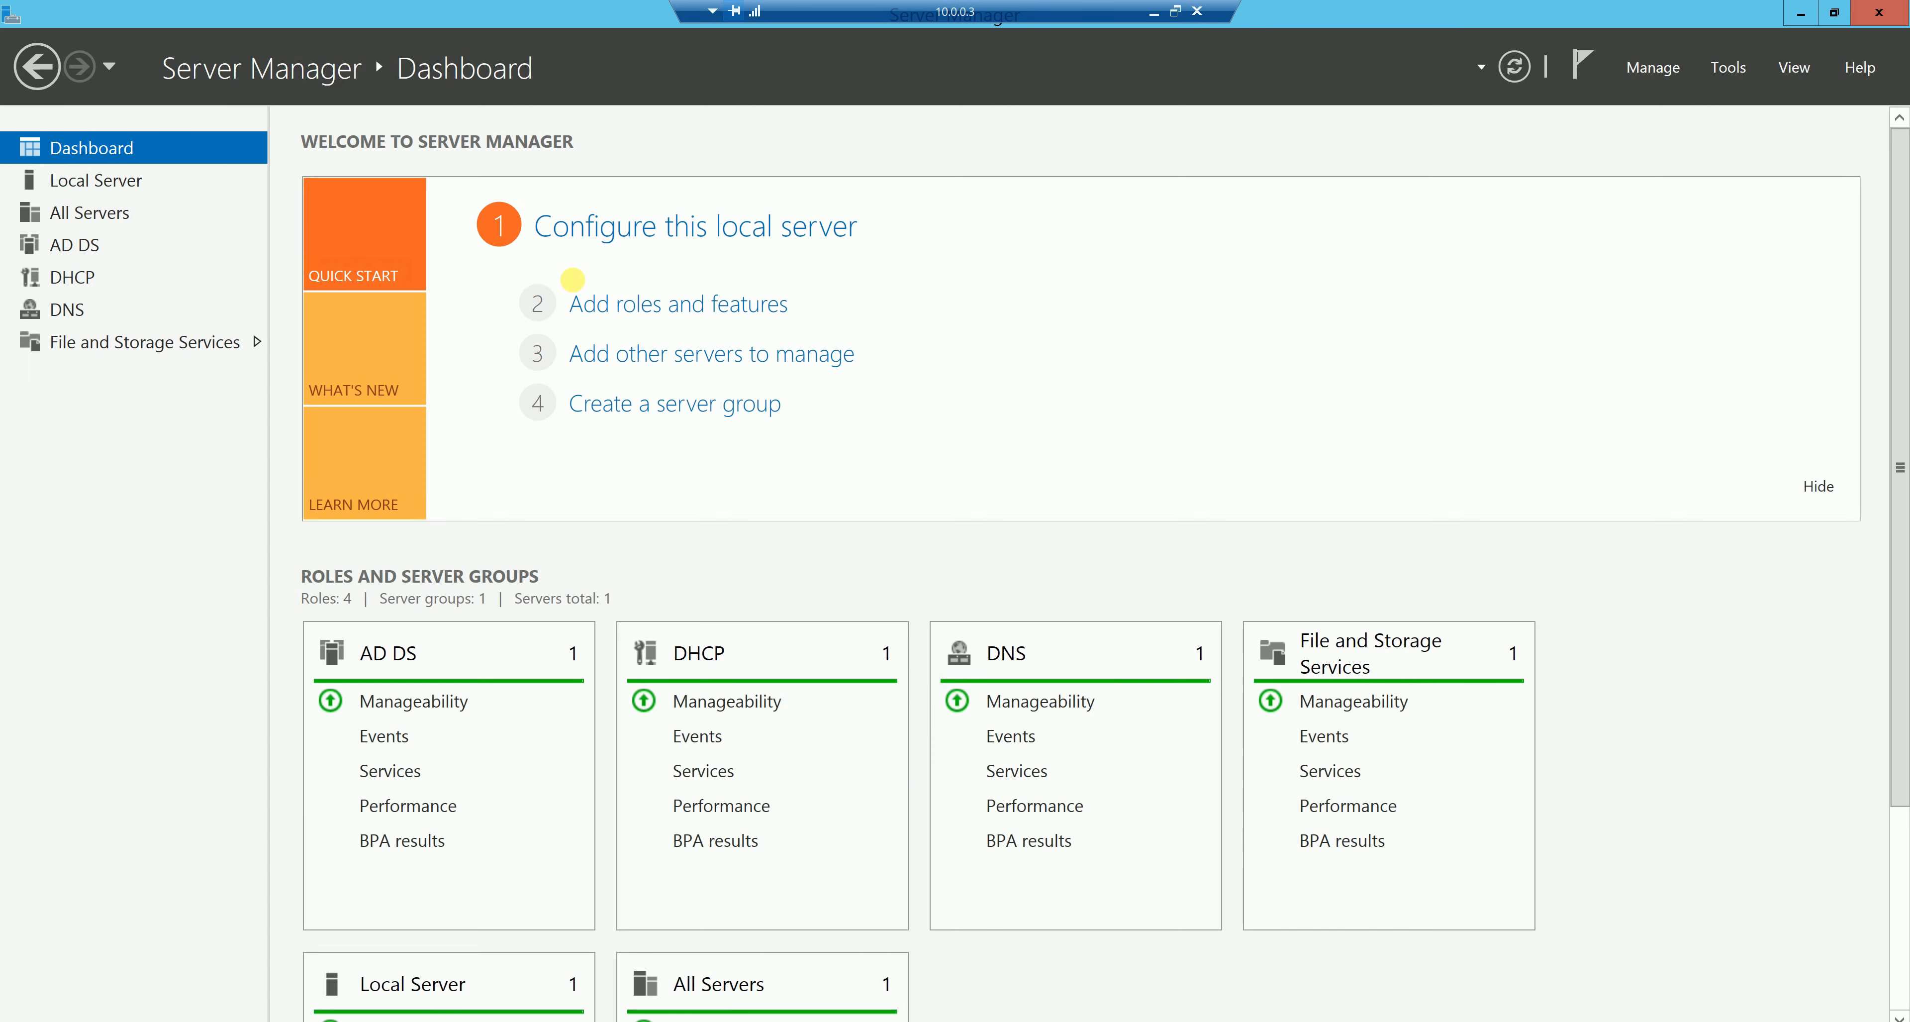
Proceed to the server roles selection and add the Web Server (IIS) role with its IIS Management Console feature.
left_click(831, 823)
left_click(830, 823)
left_click(831, 823)
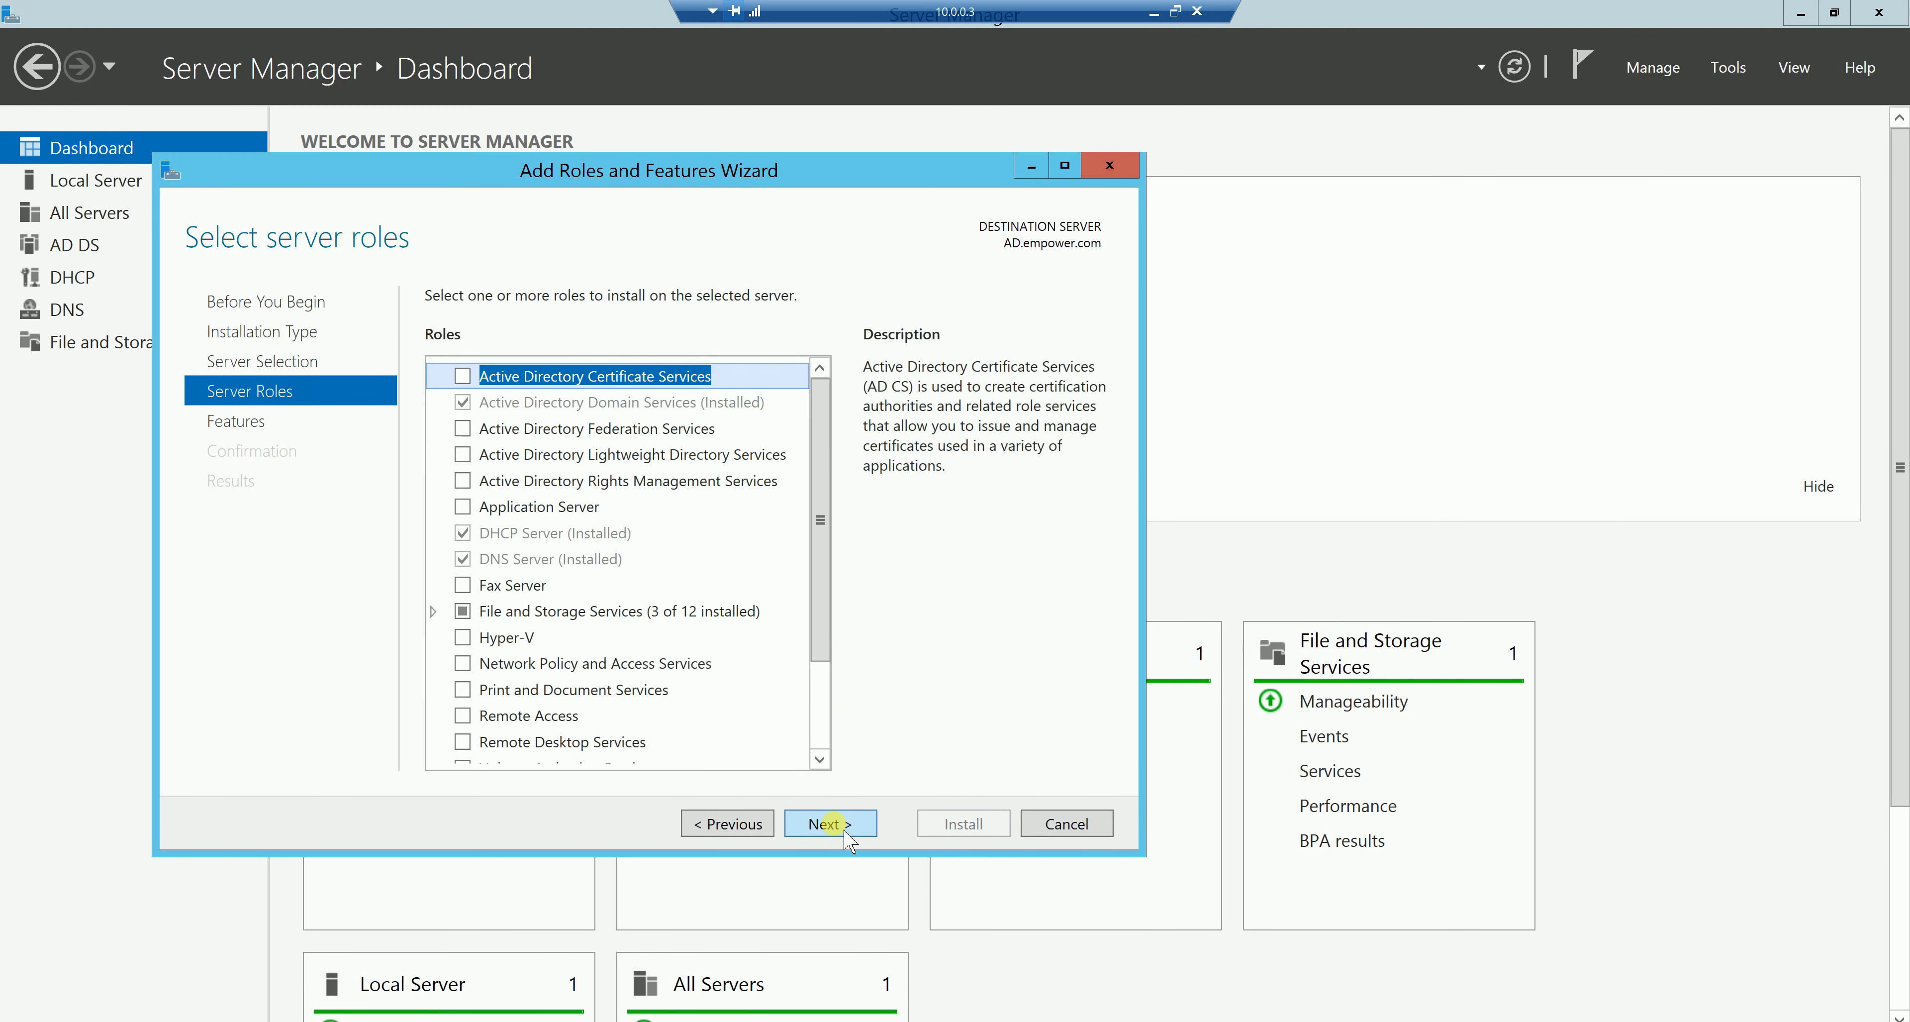
left_click_drag(820, 563, 809, 702)
left_click(462, 664)
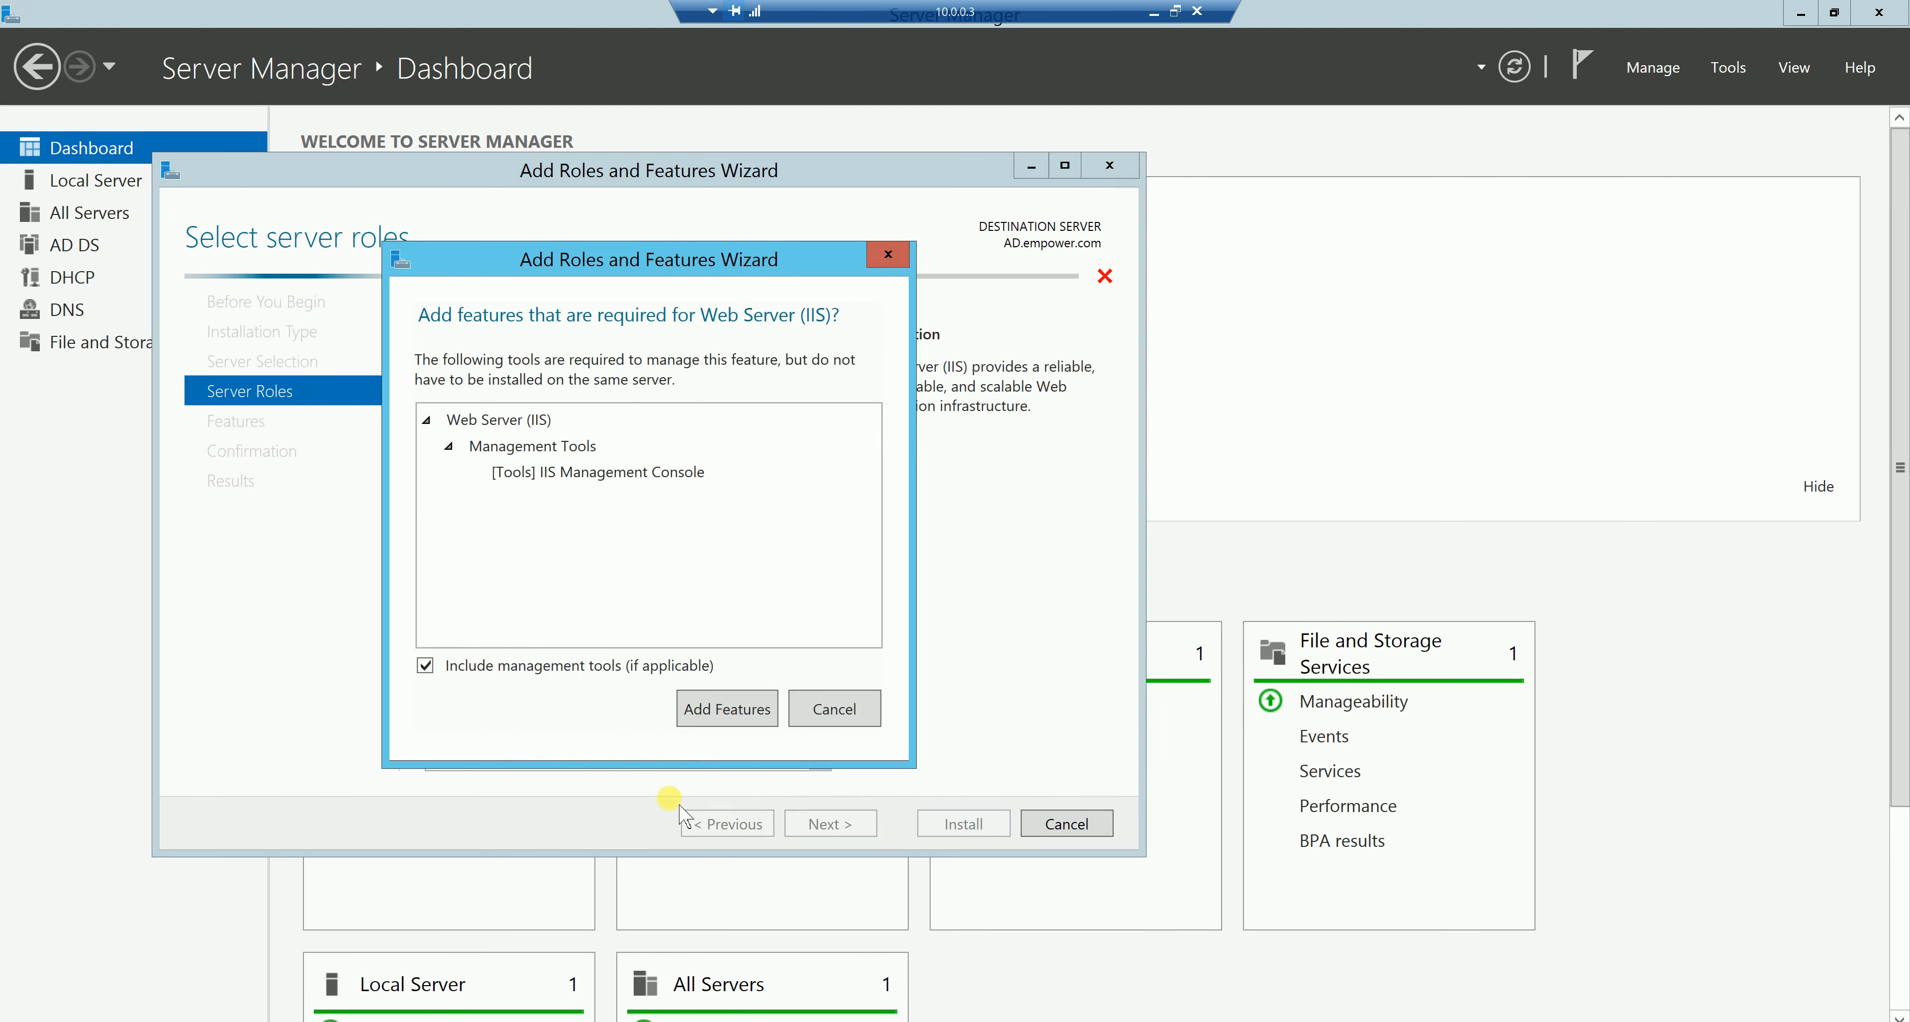
left_click(728, 712)
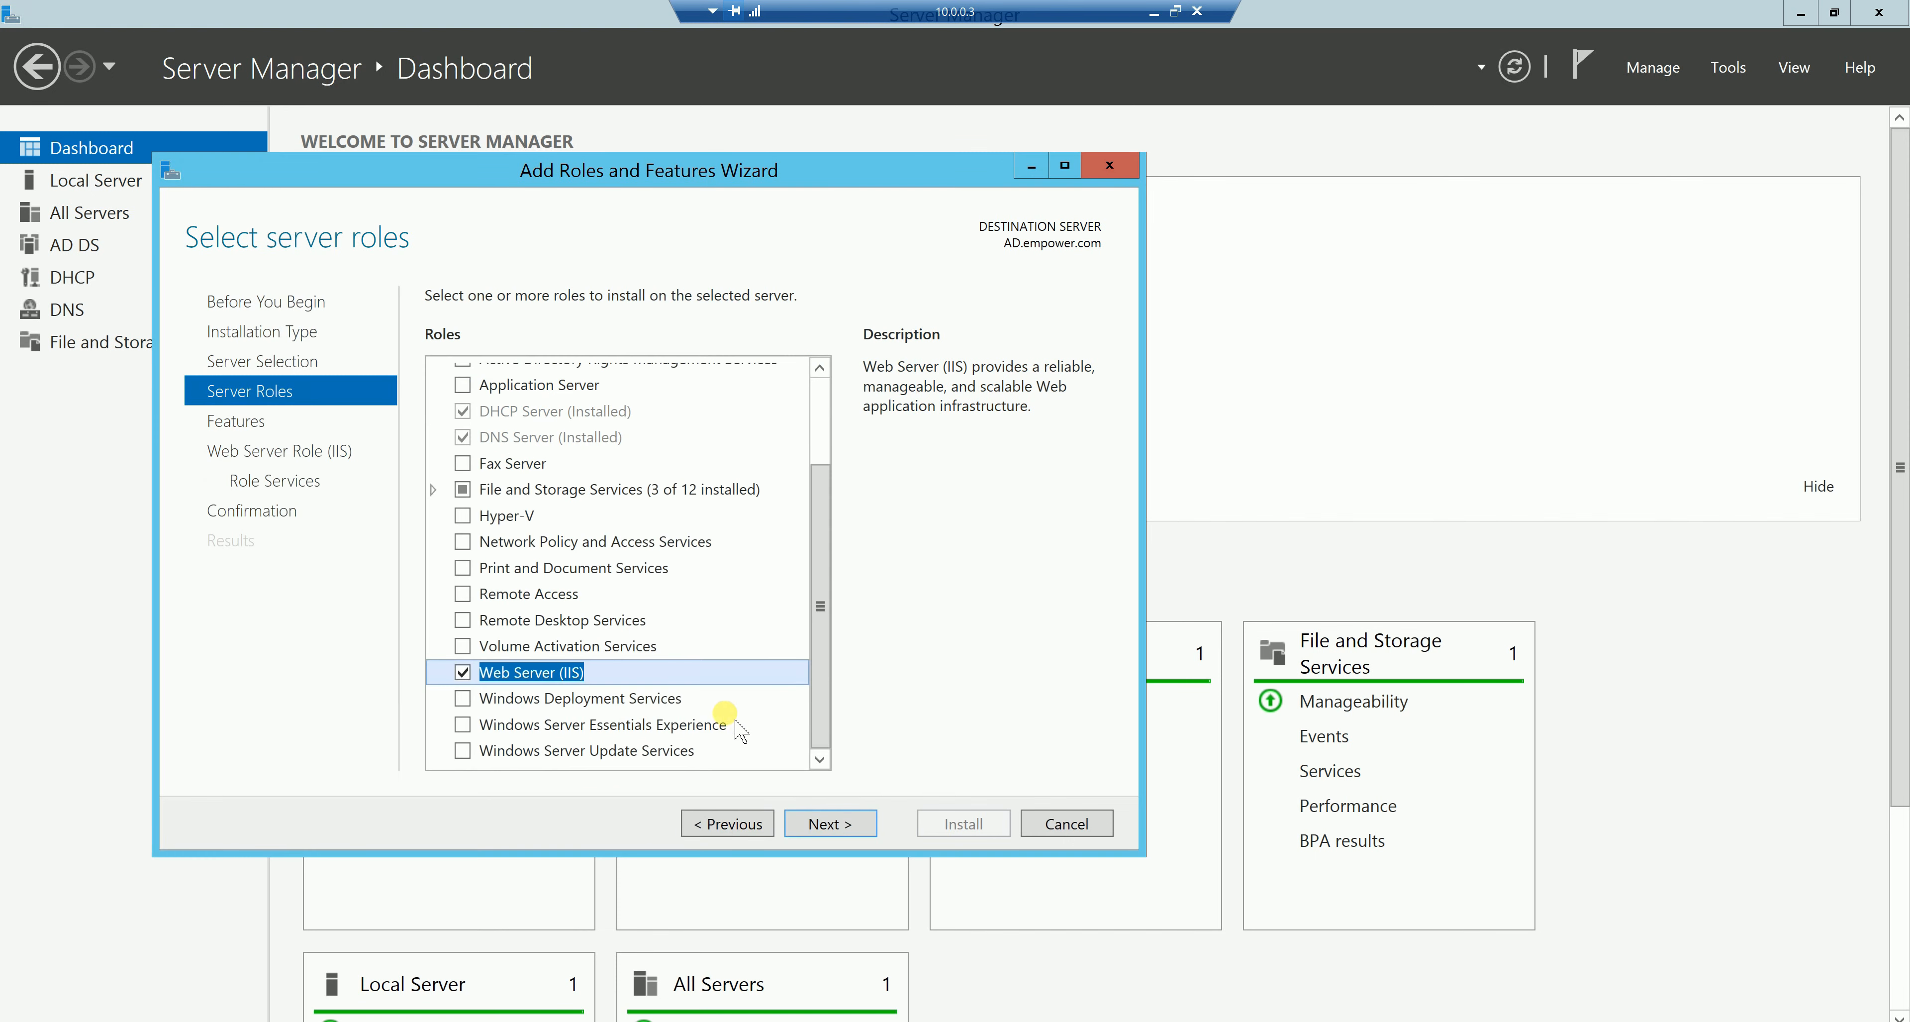
Keep the default features and include the HTTP Redirection and FTP Service role services for Web Server (IIS).
left_click(827, 826)
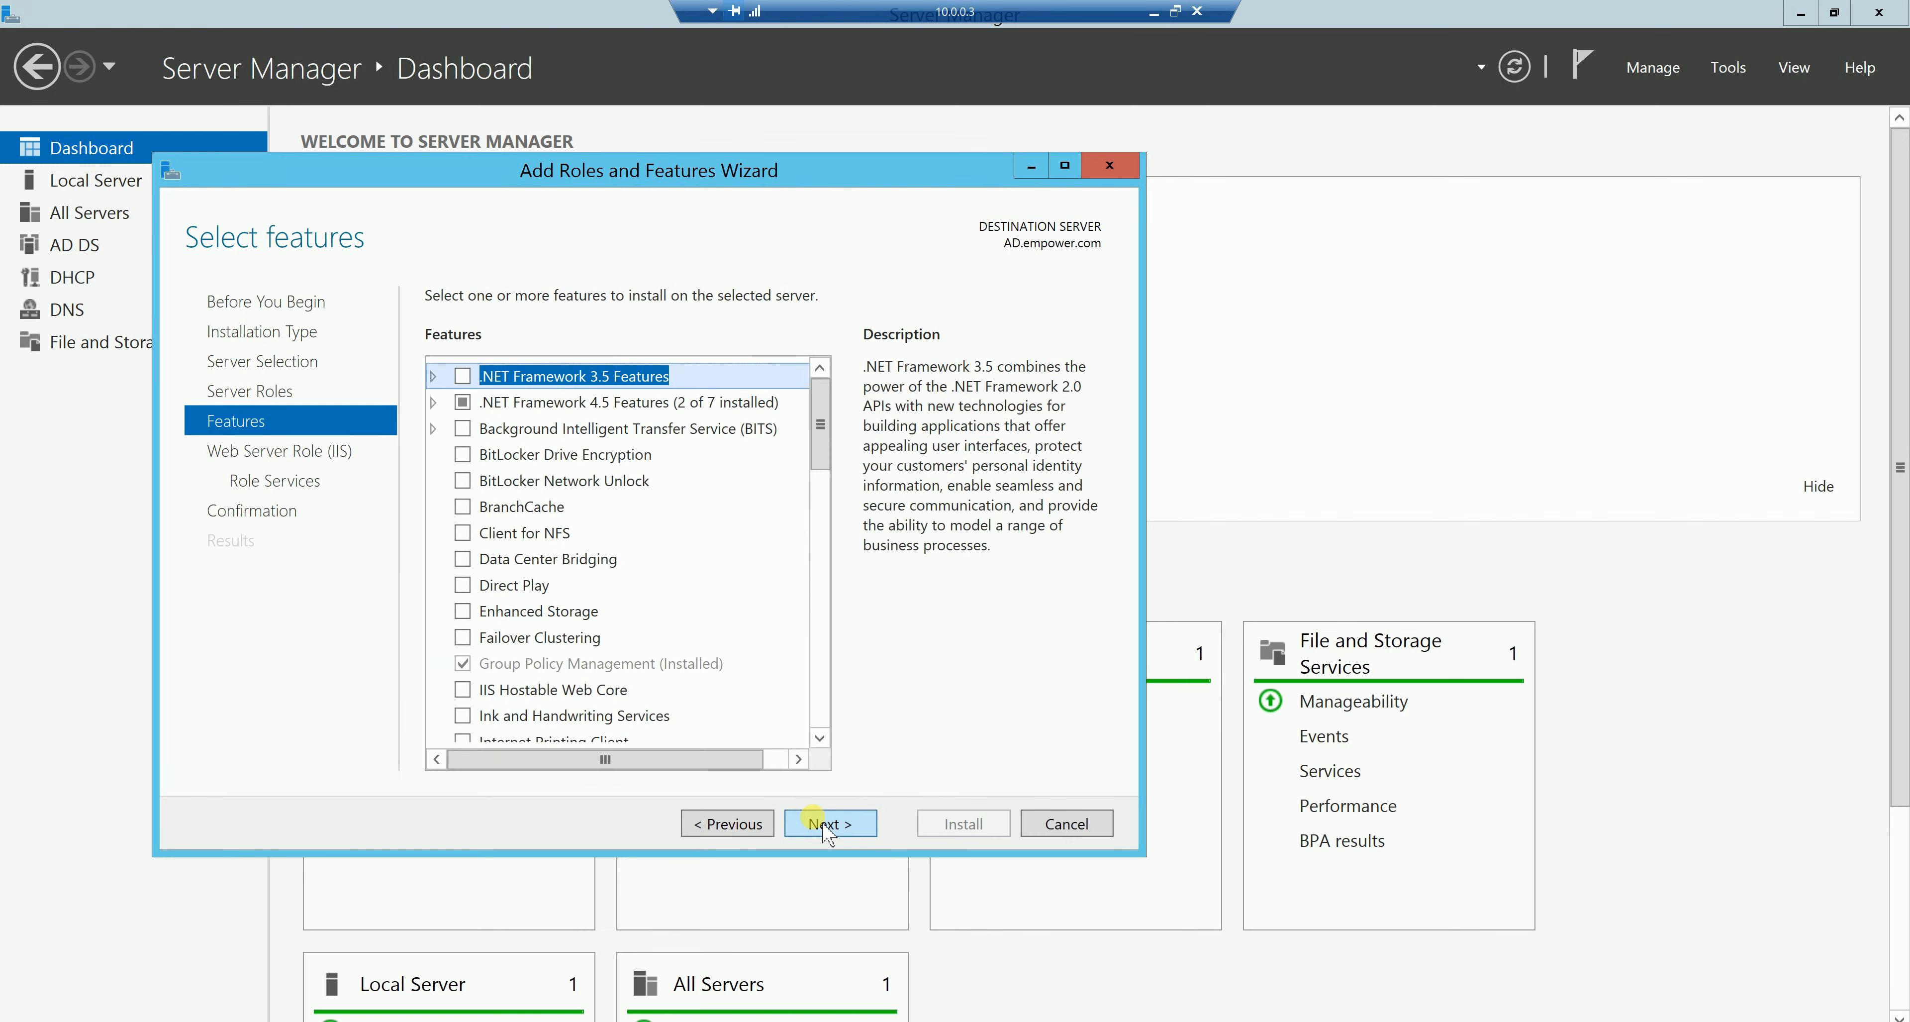
left_click(826, 823)
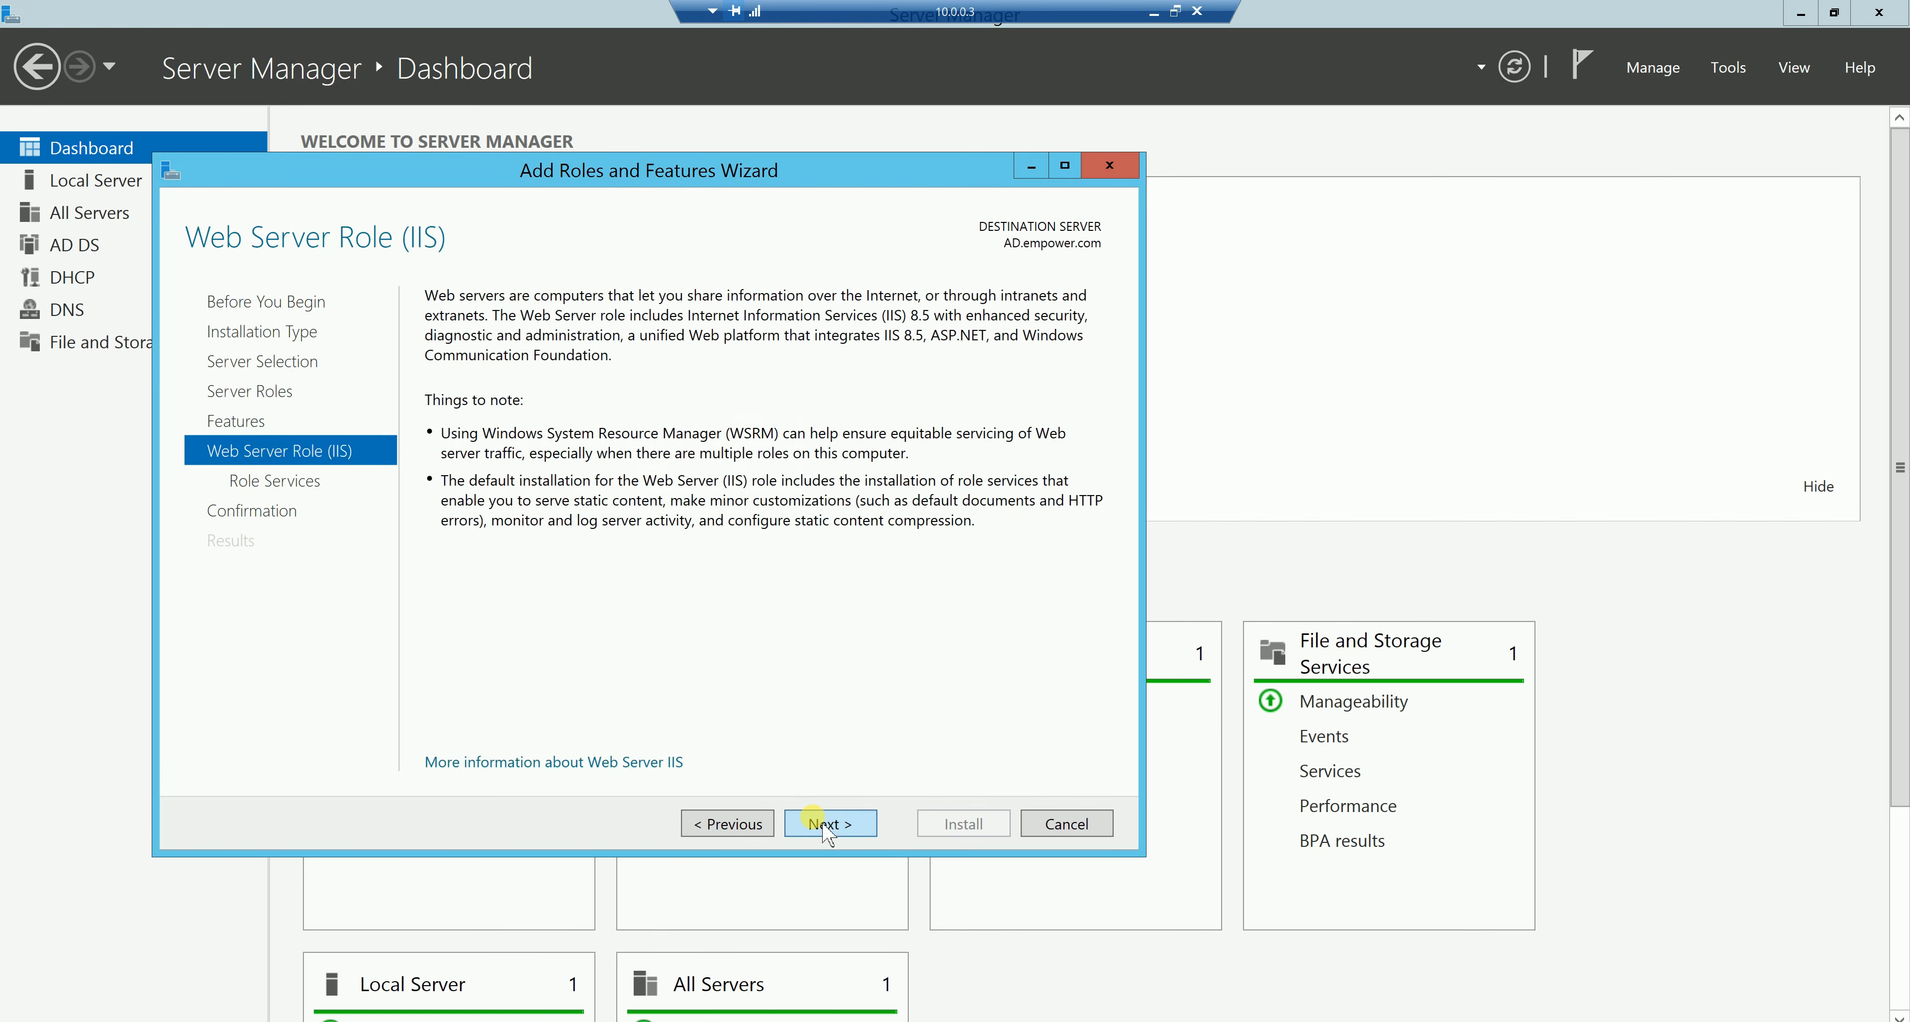
left_click(826, 825)
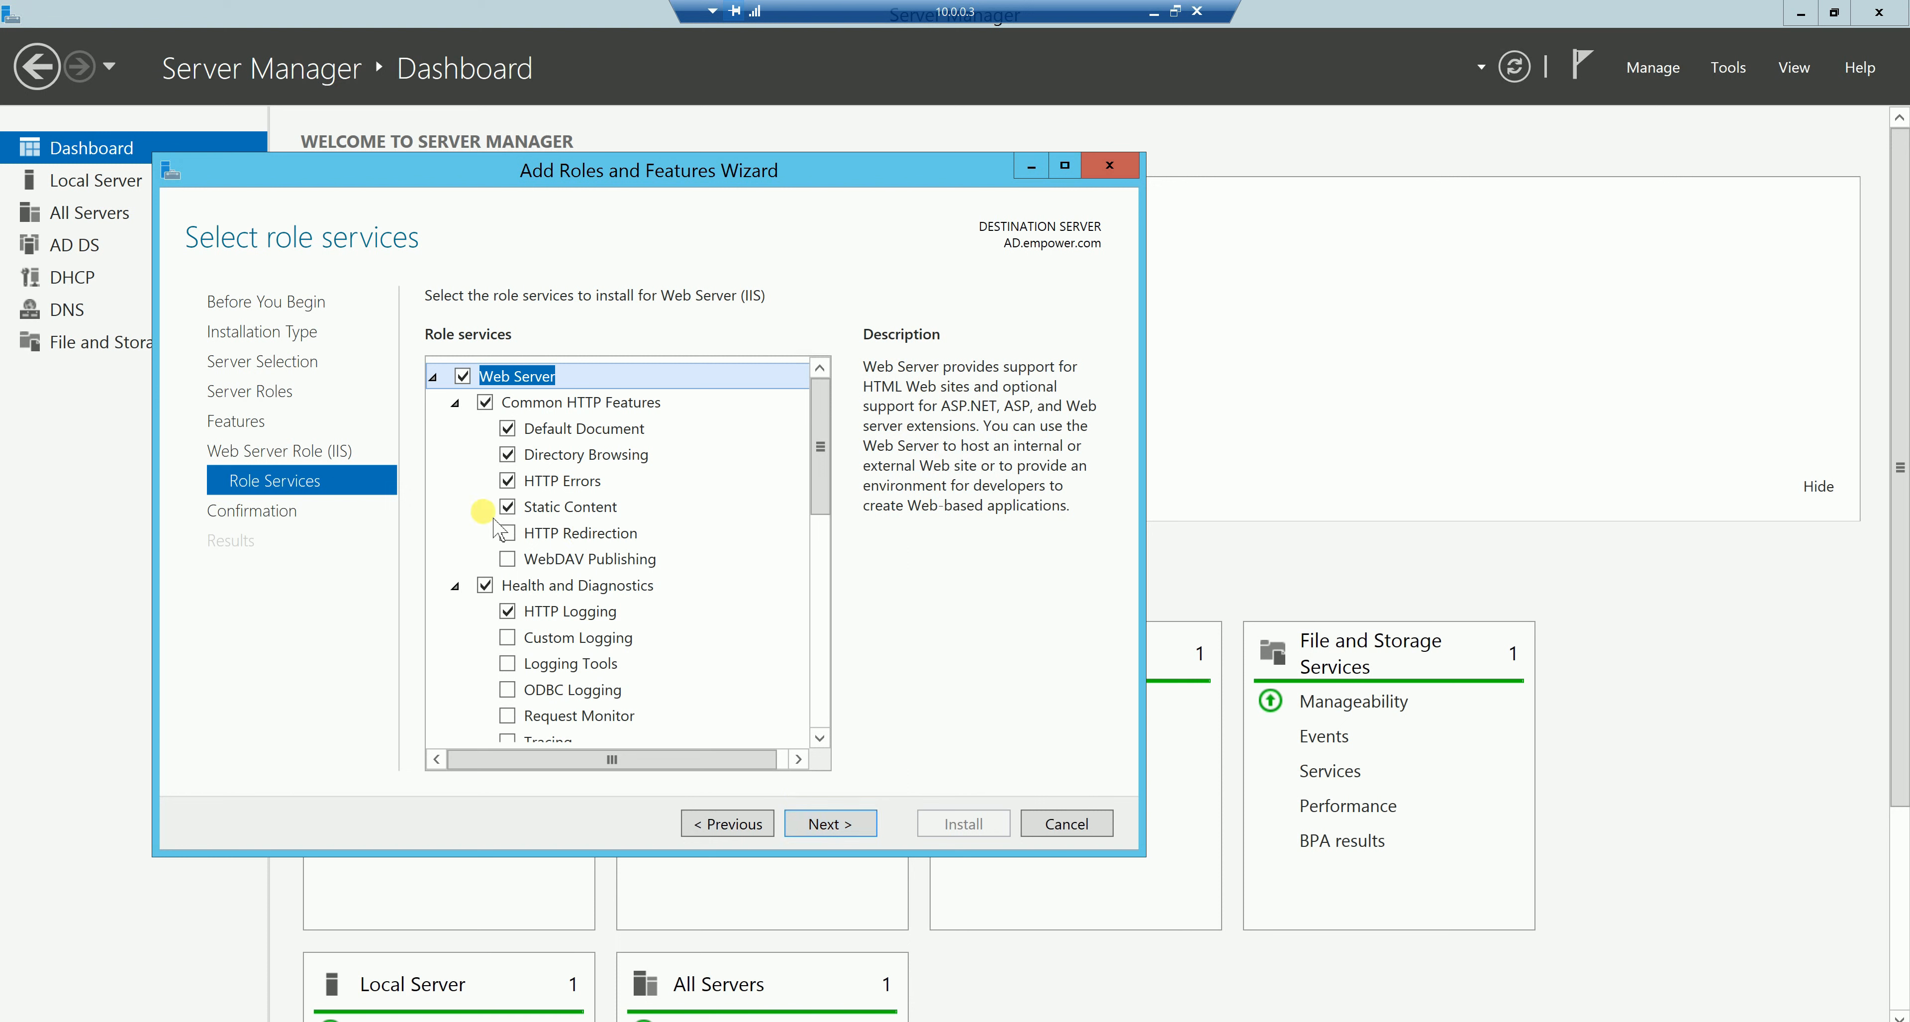
left_click(509, 533)
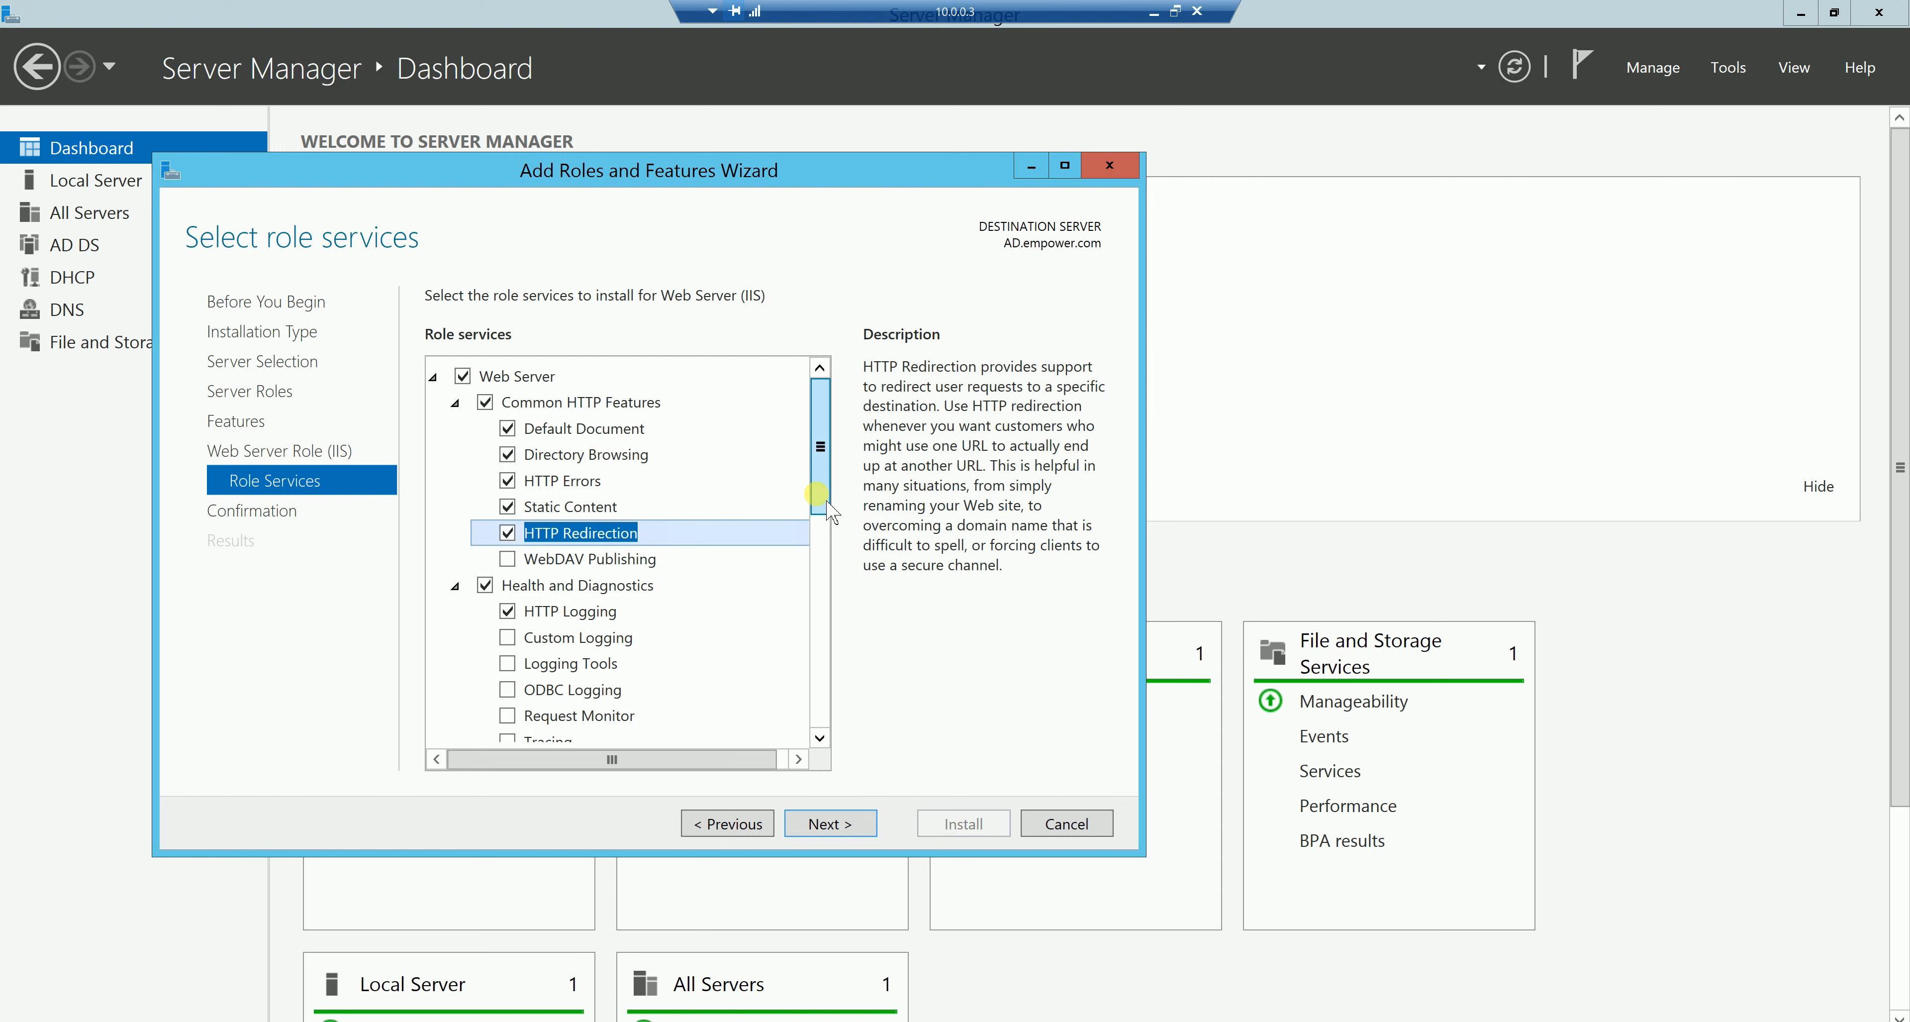
left_click_drag(828, 503, 812, 705)
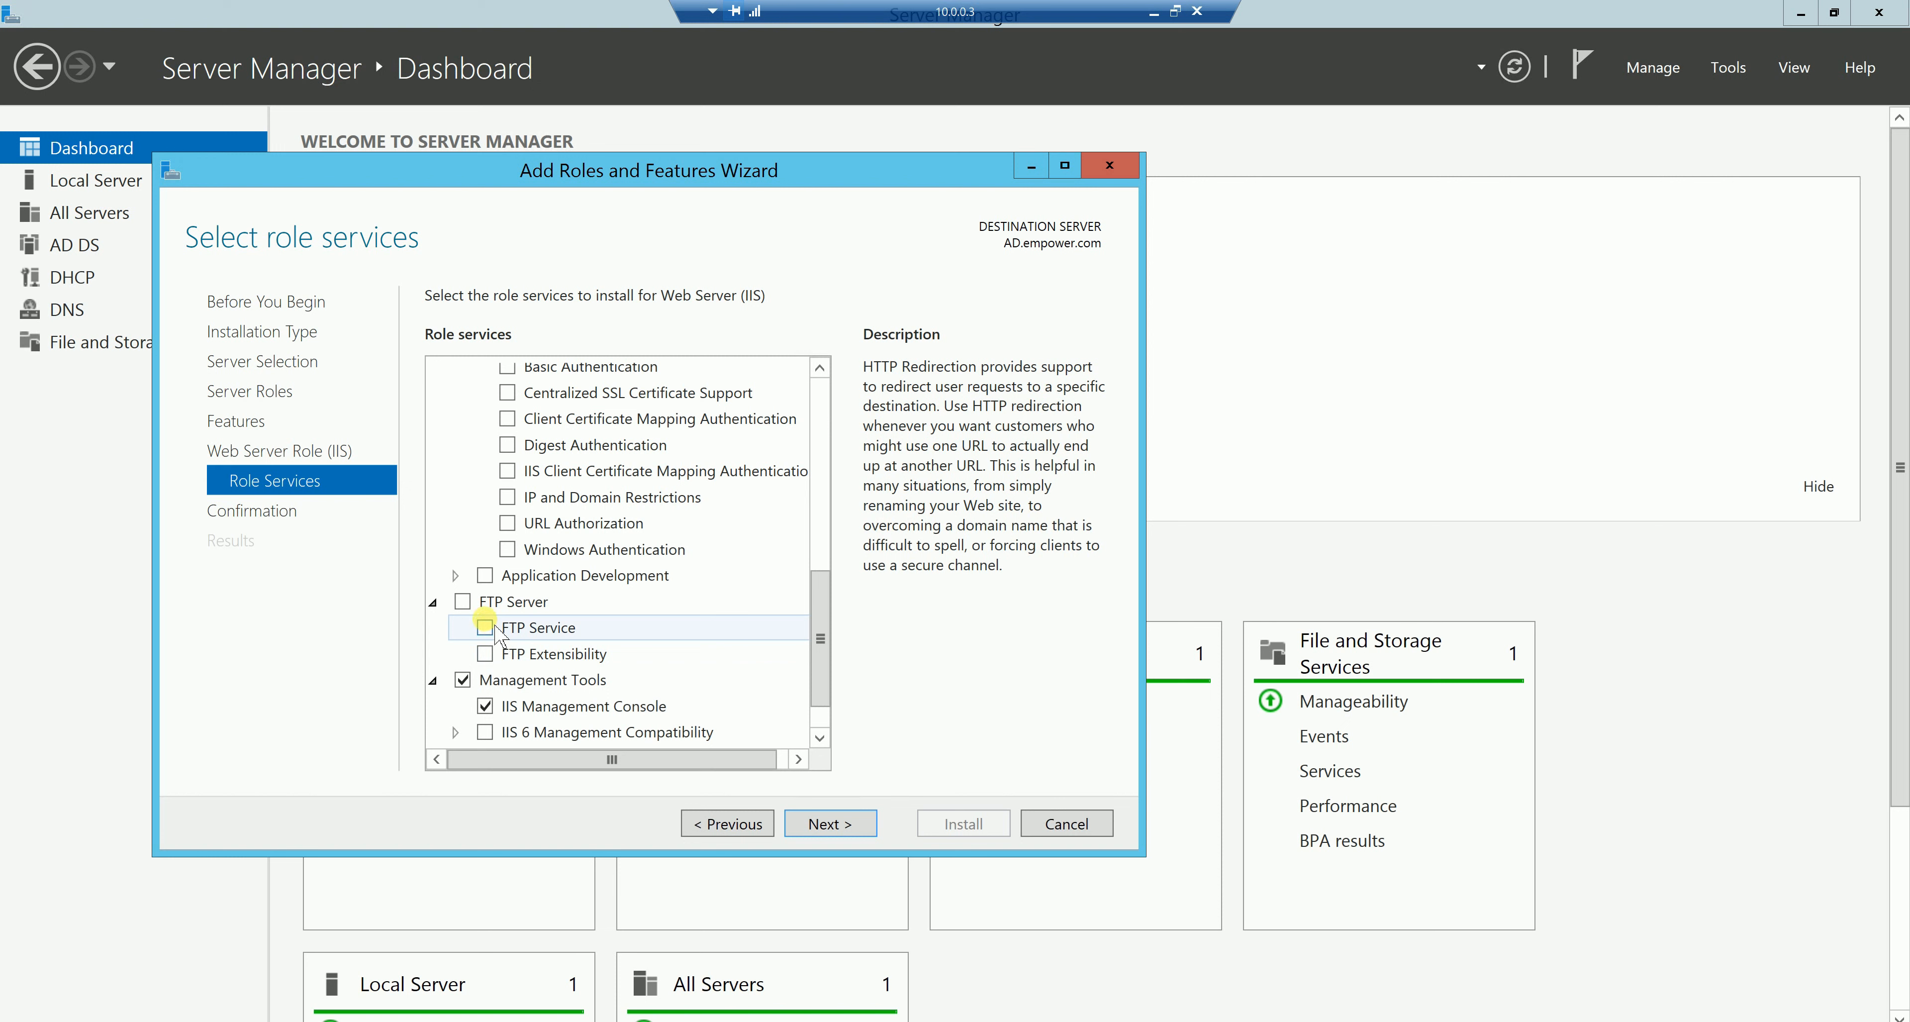
left_click(486, 629)
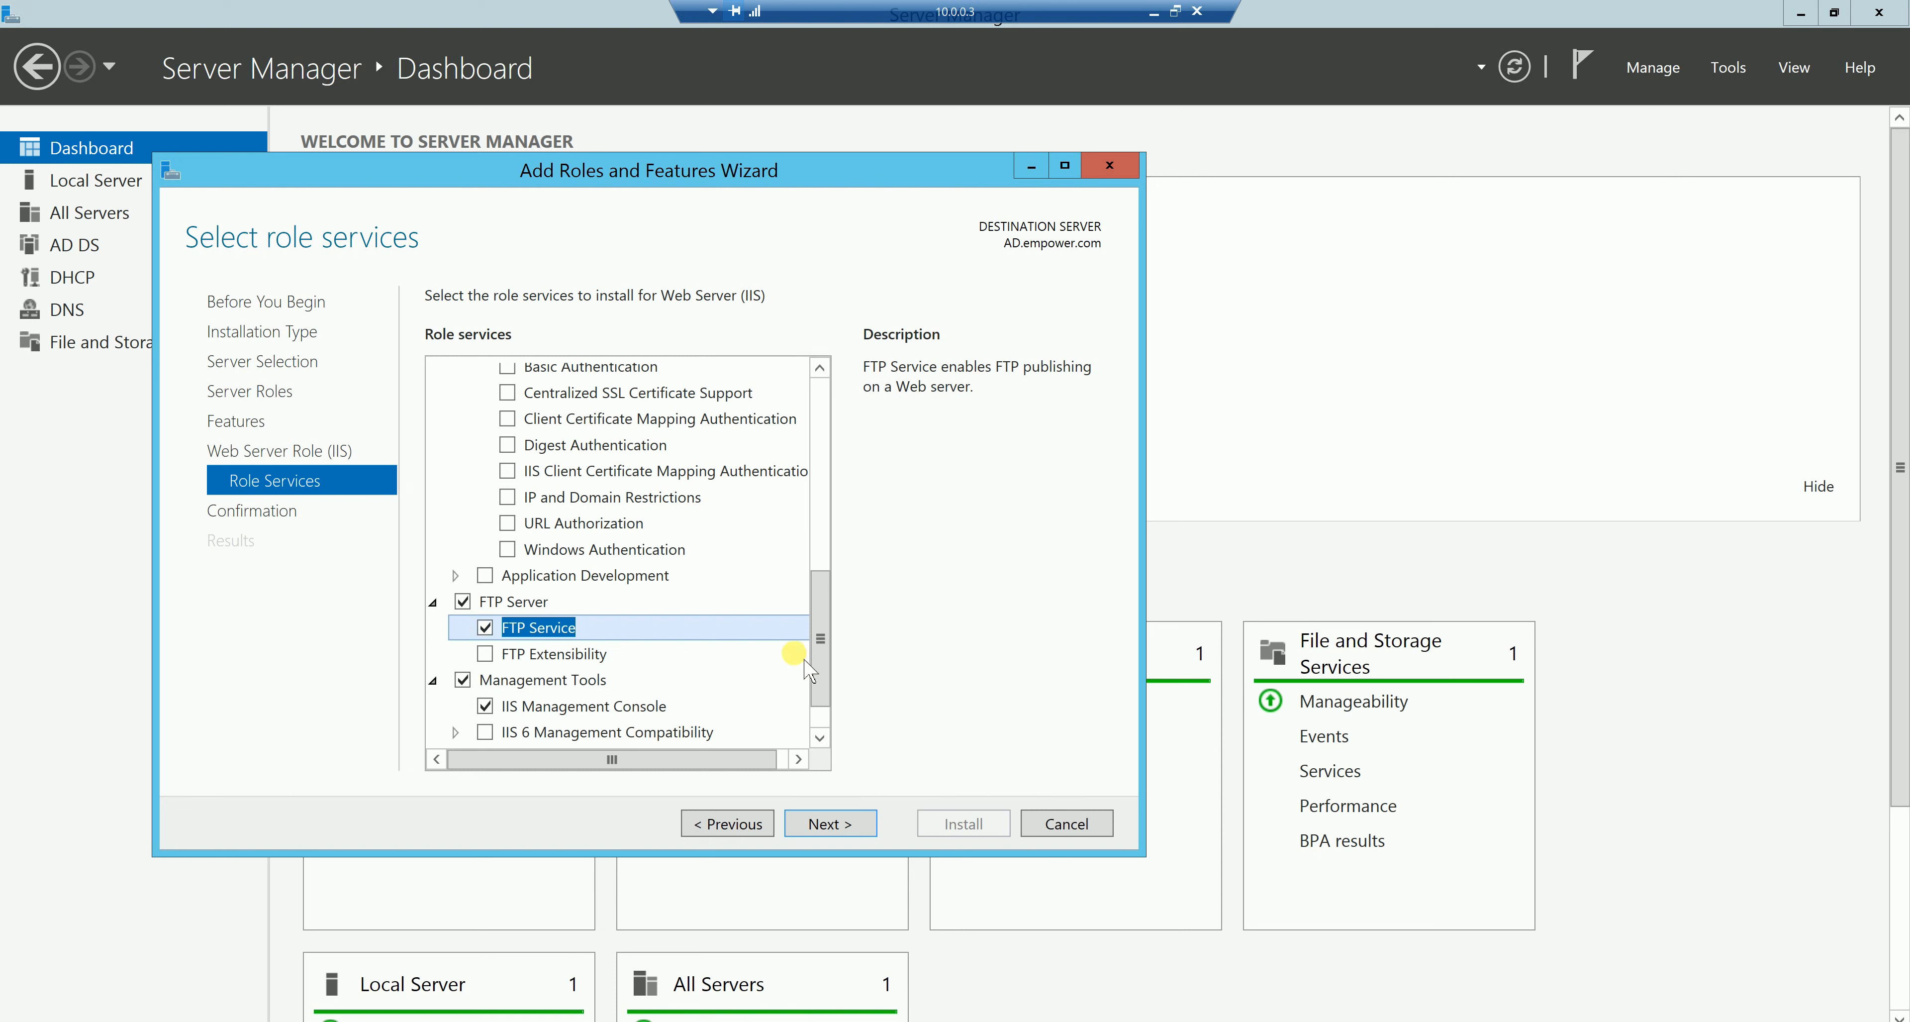
left_click_drag(828, 678, 831, 697)
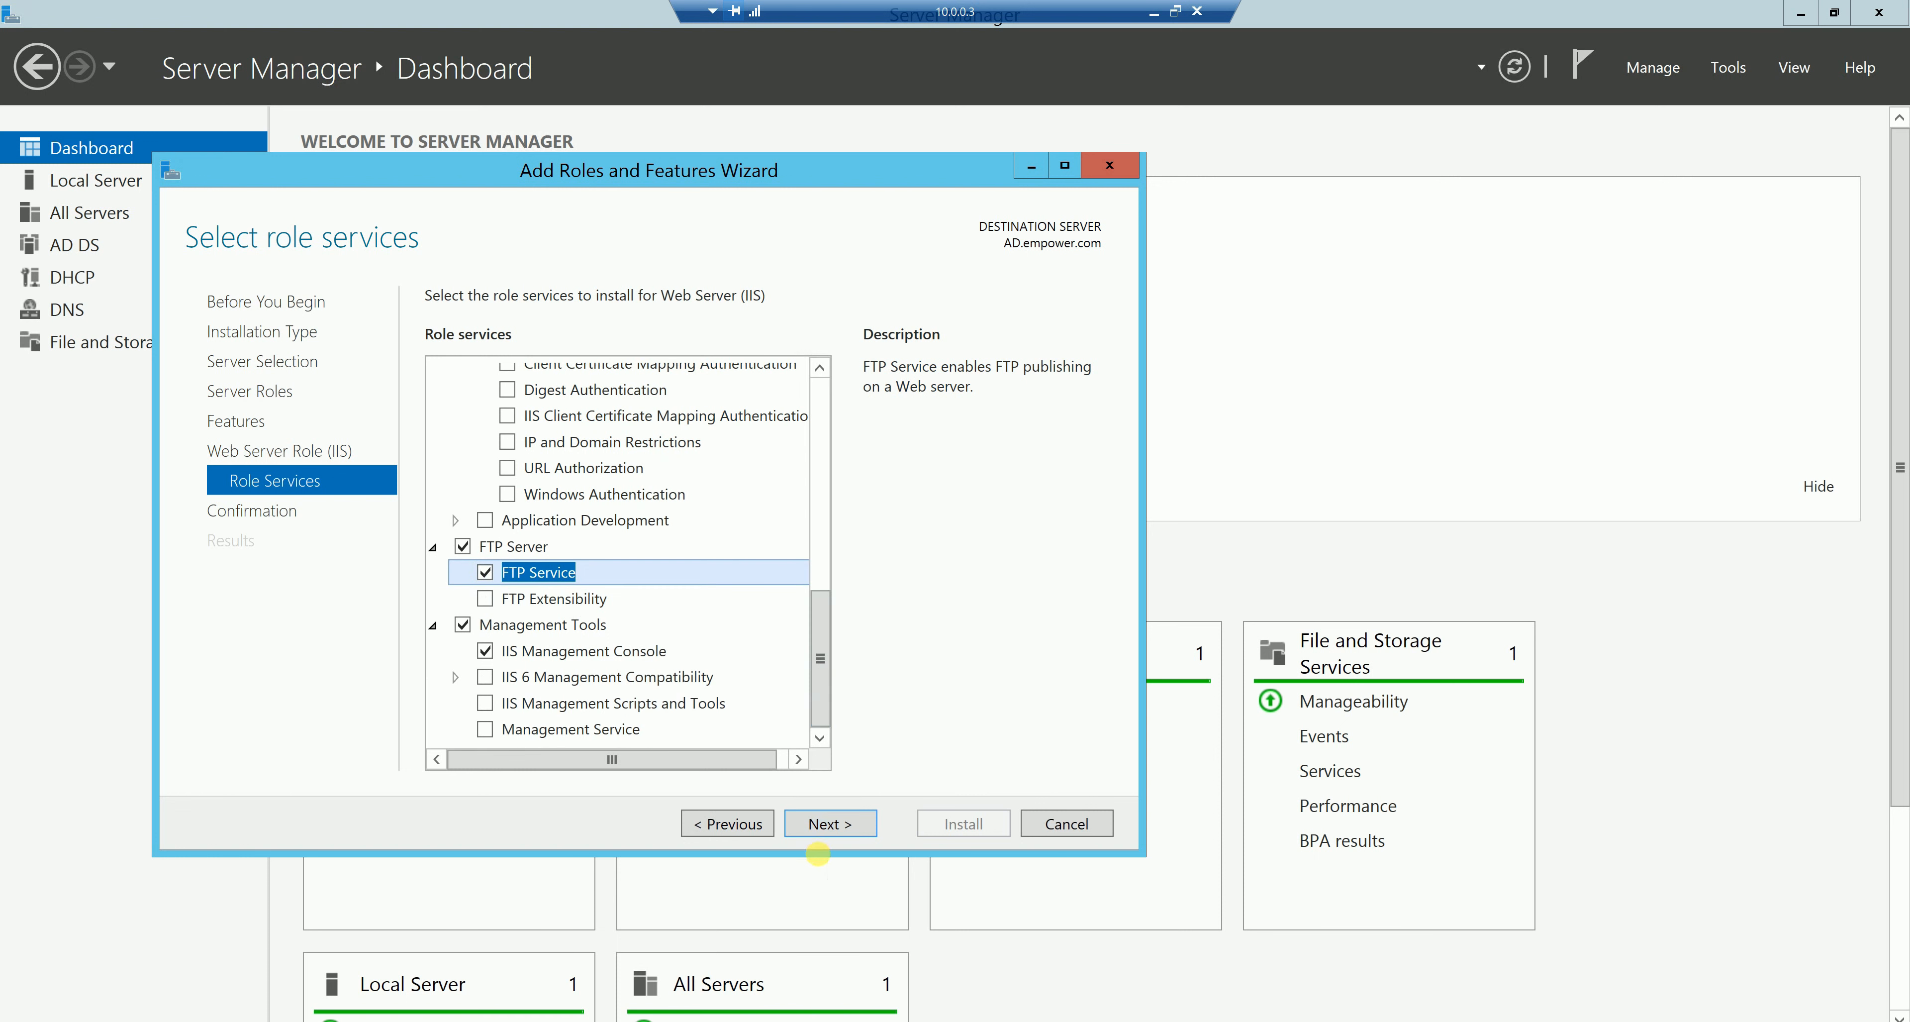
Allow the destination server to restart automatically if required and install the selected roles and features.
left_click(830, 823)
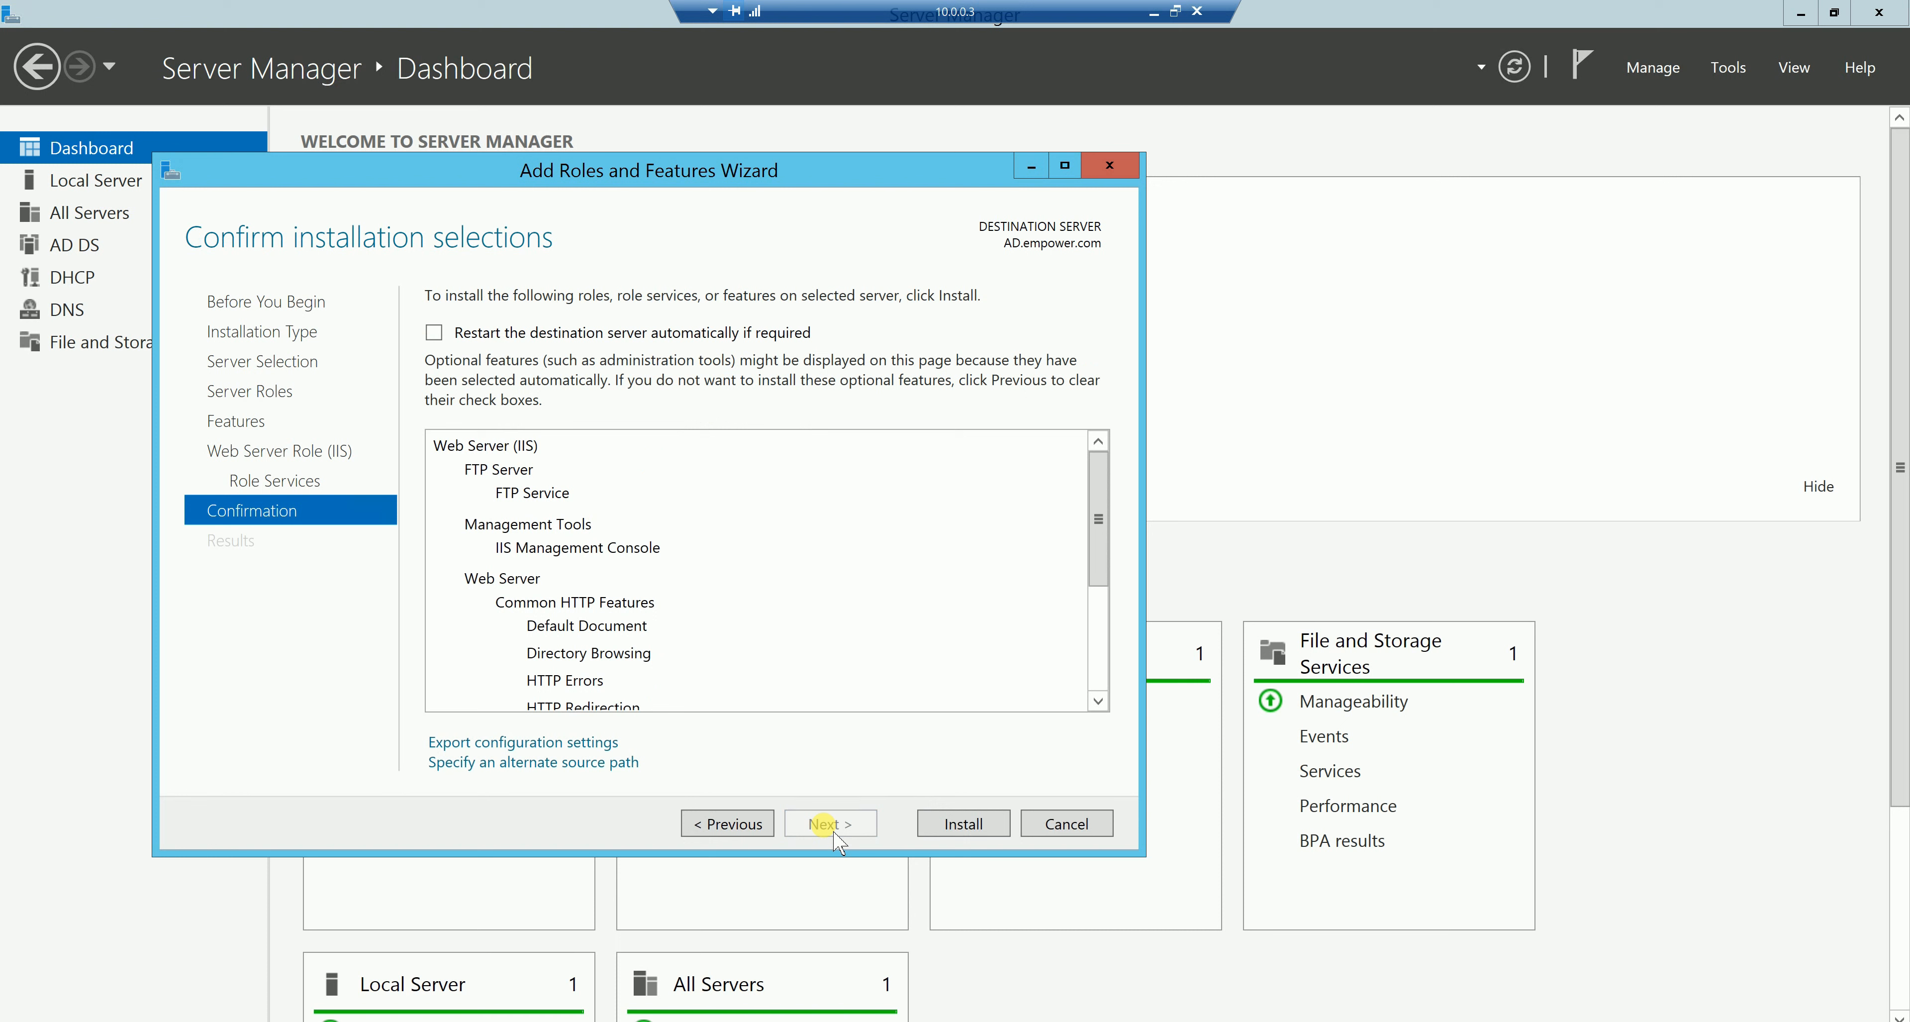
left_click(434, 332)
left_click(1071, 606)
left_click(971, 825)
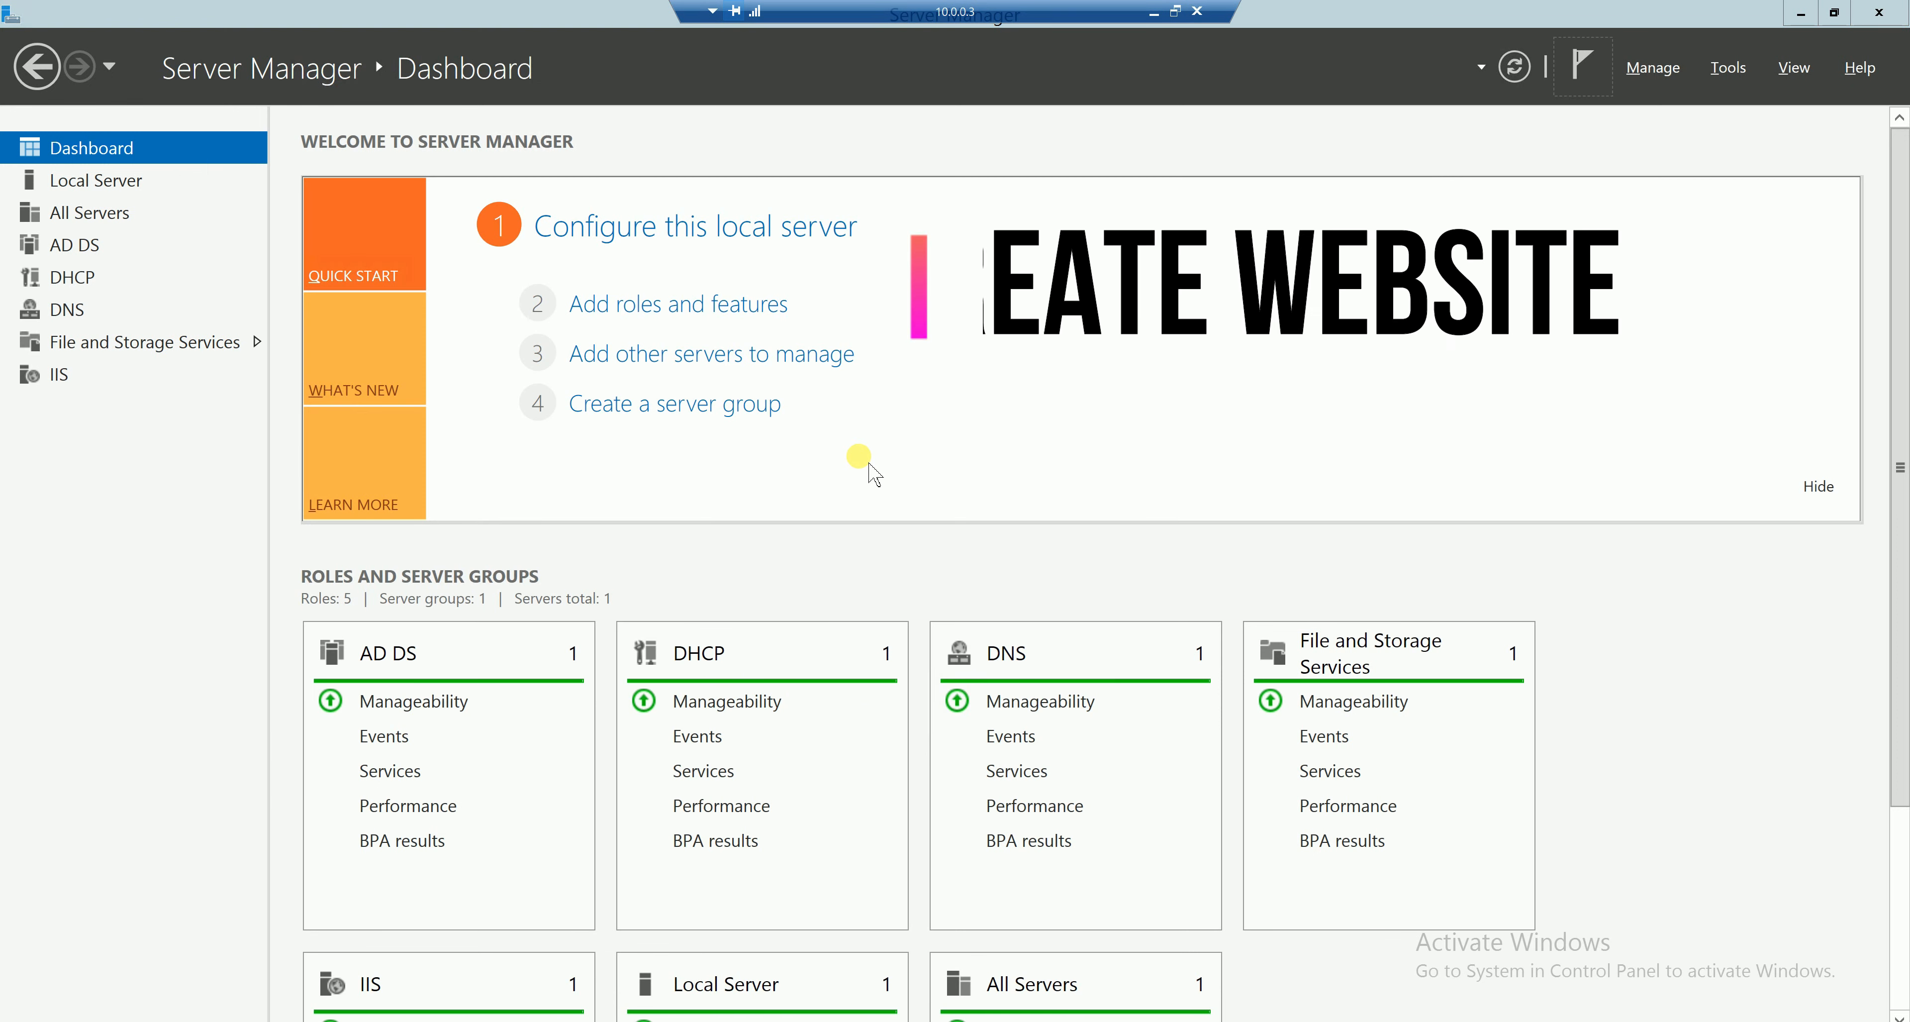
Launch IIS Manager with inetmgr, maximize it and expand the AD server node, closing the Web Platform browser window.
key("super+r")
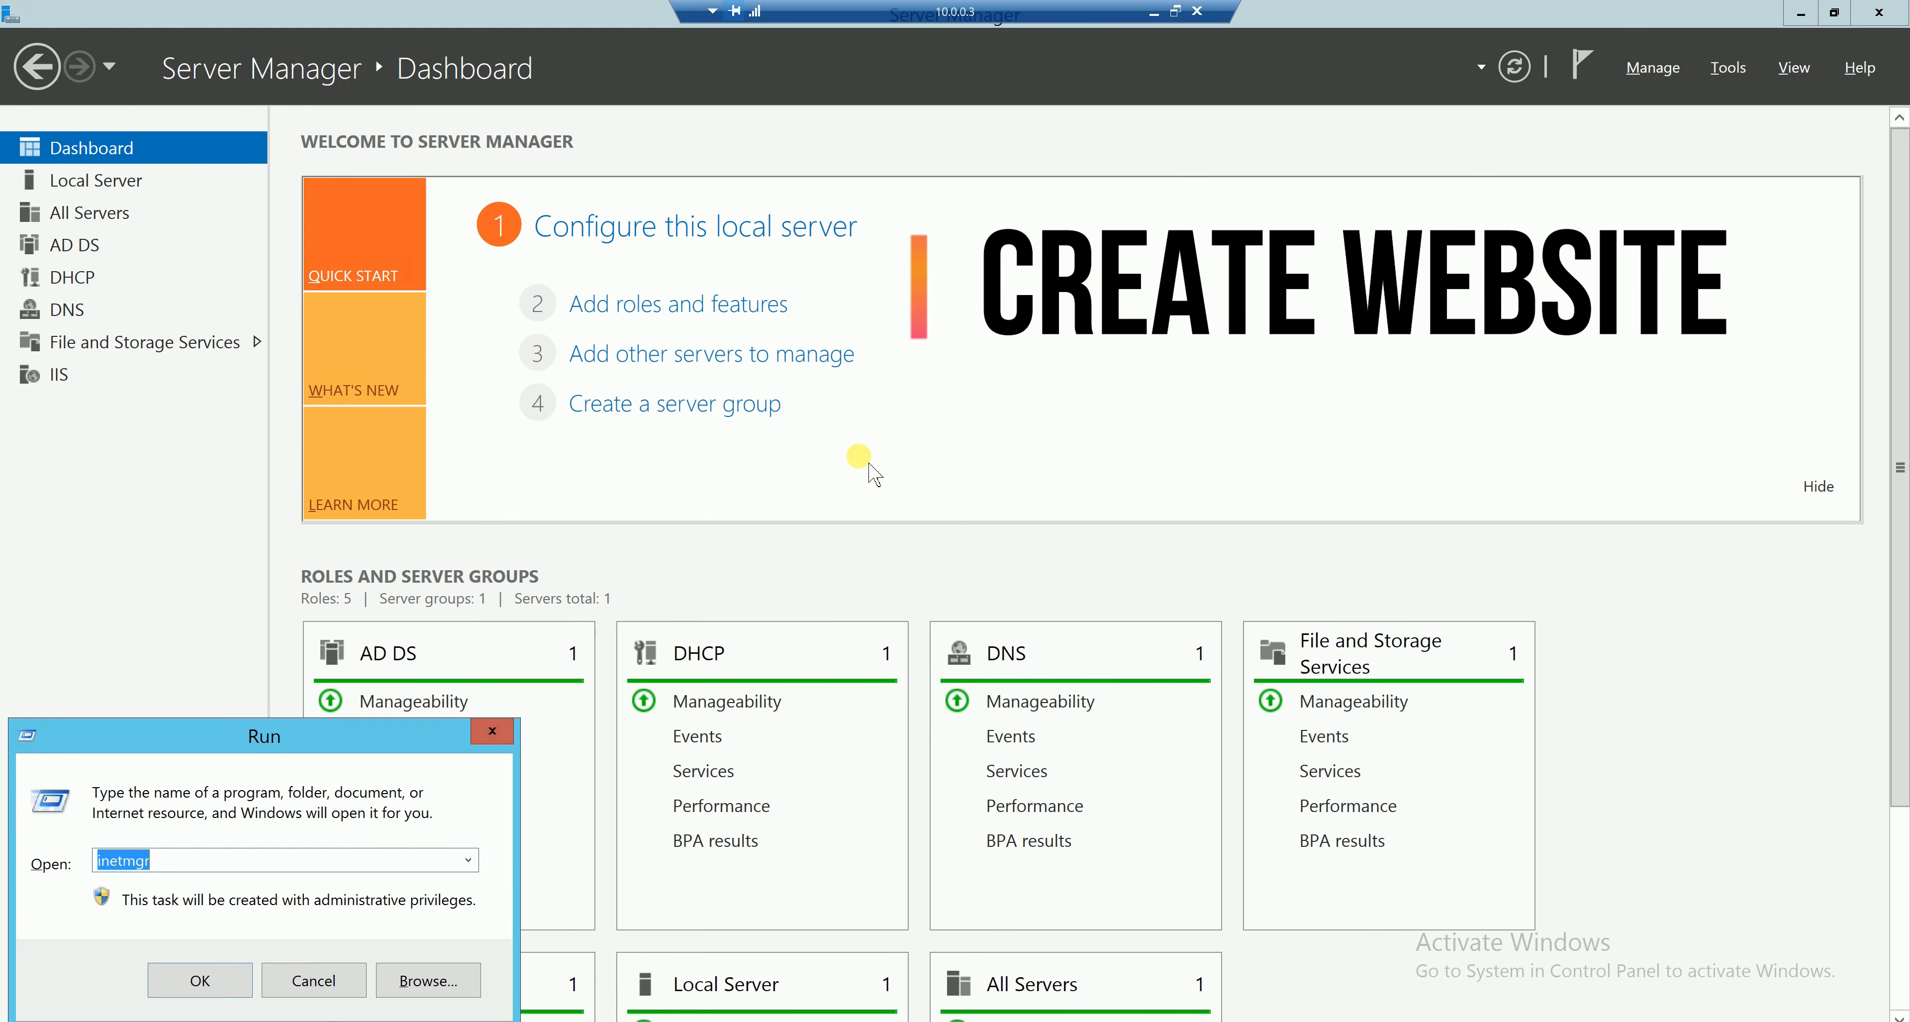
key("Return")
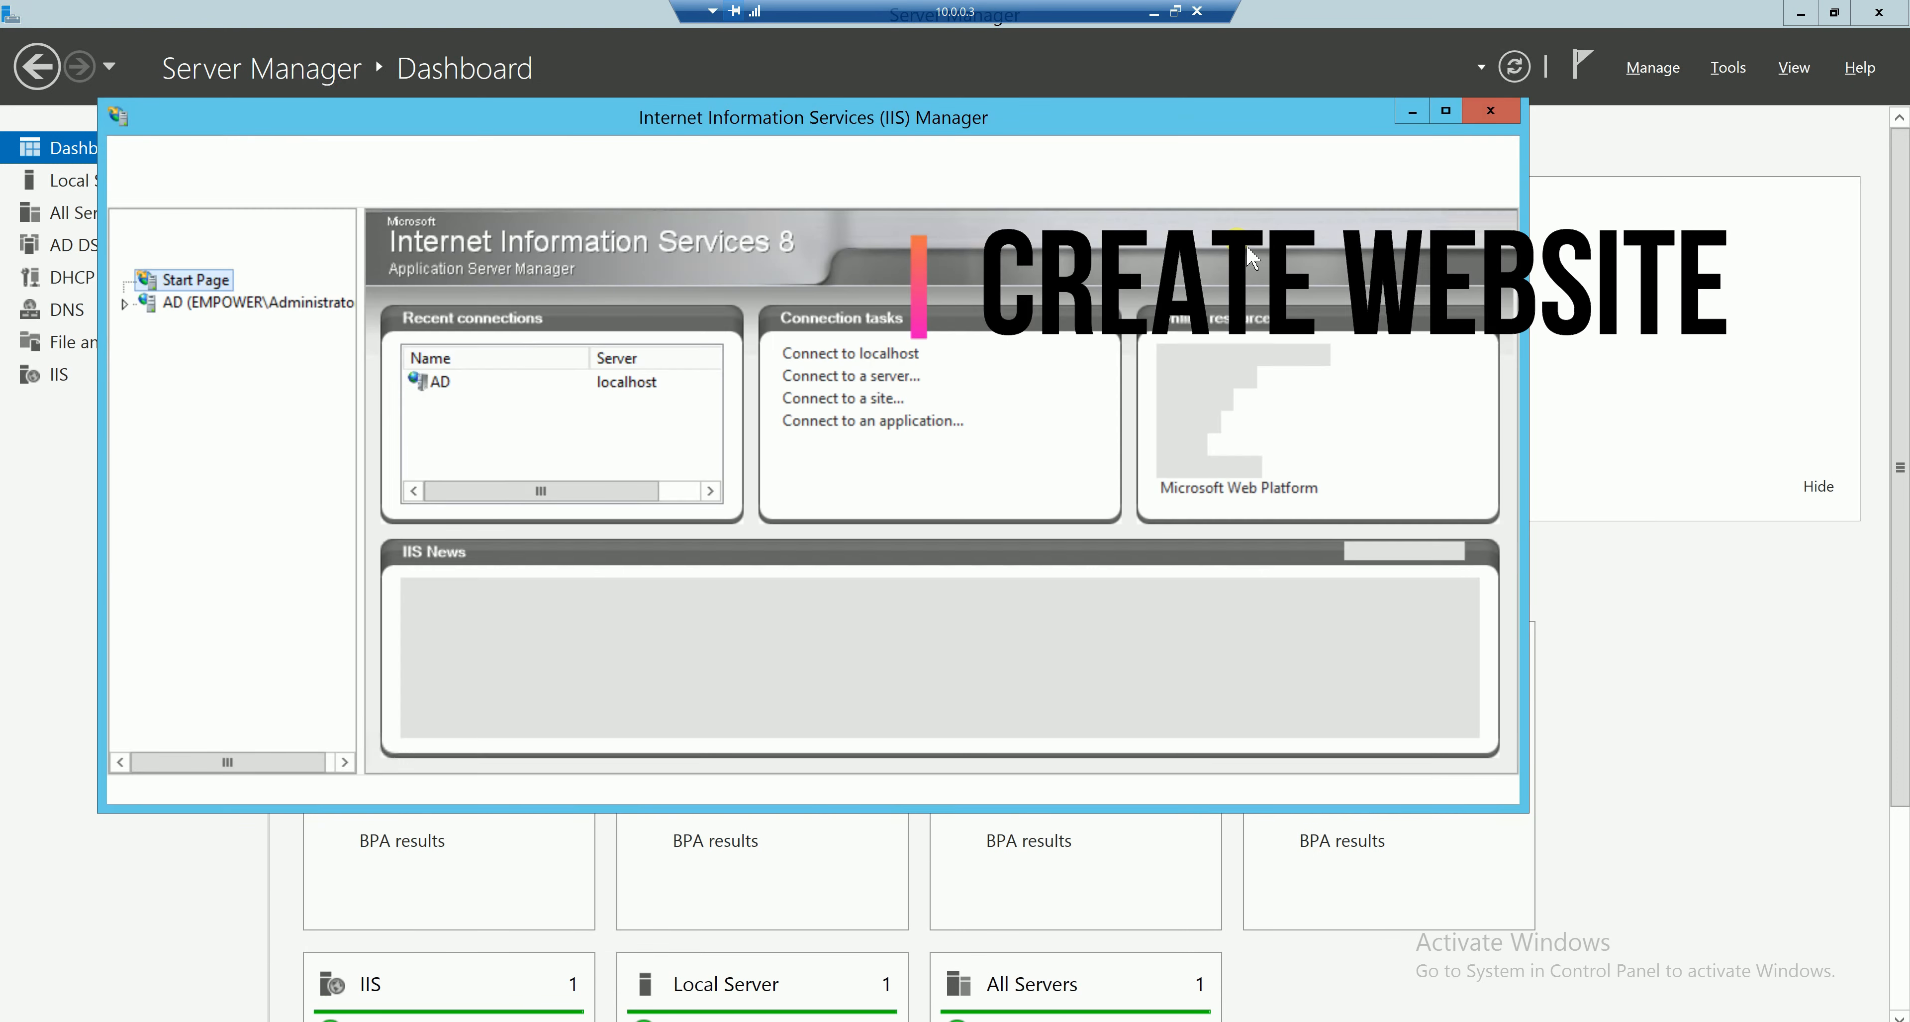
left_click(1446, 113)
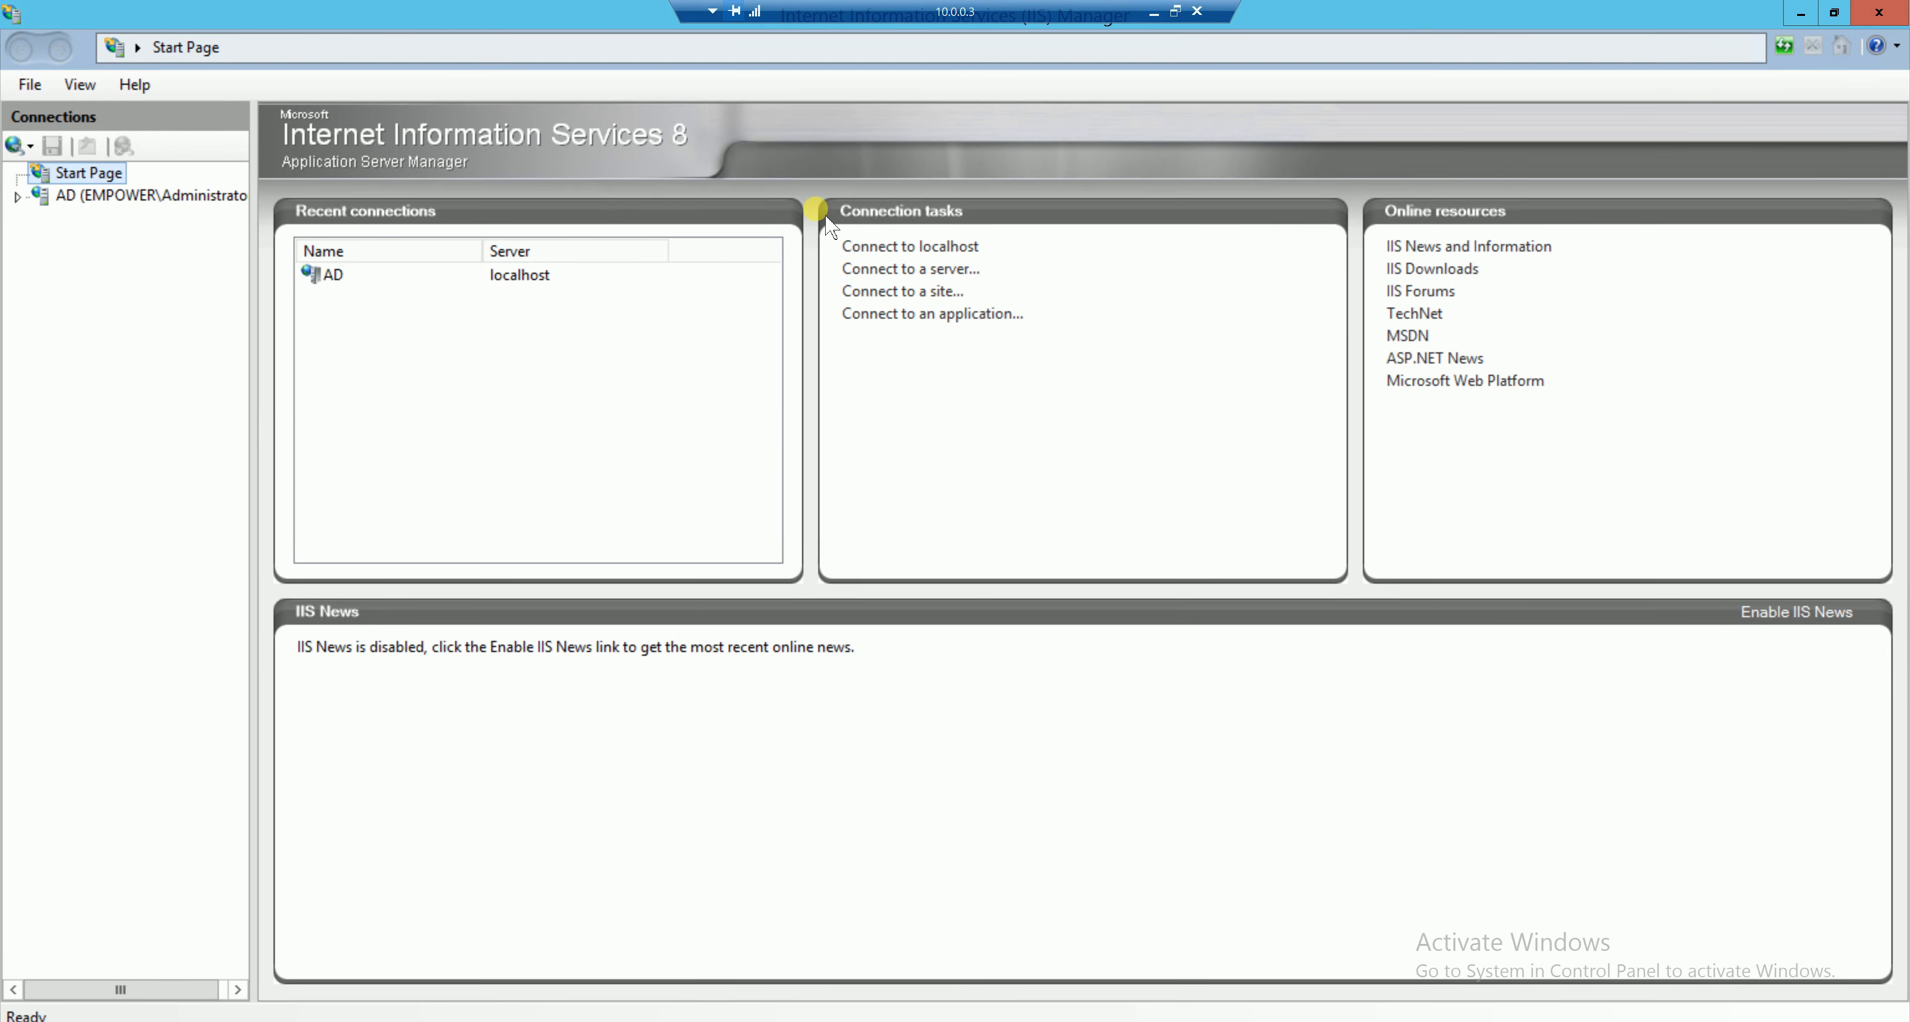
left_click(16, 196)
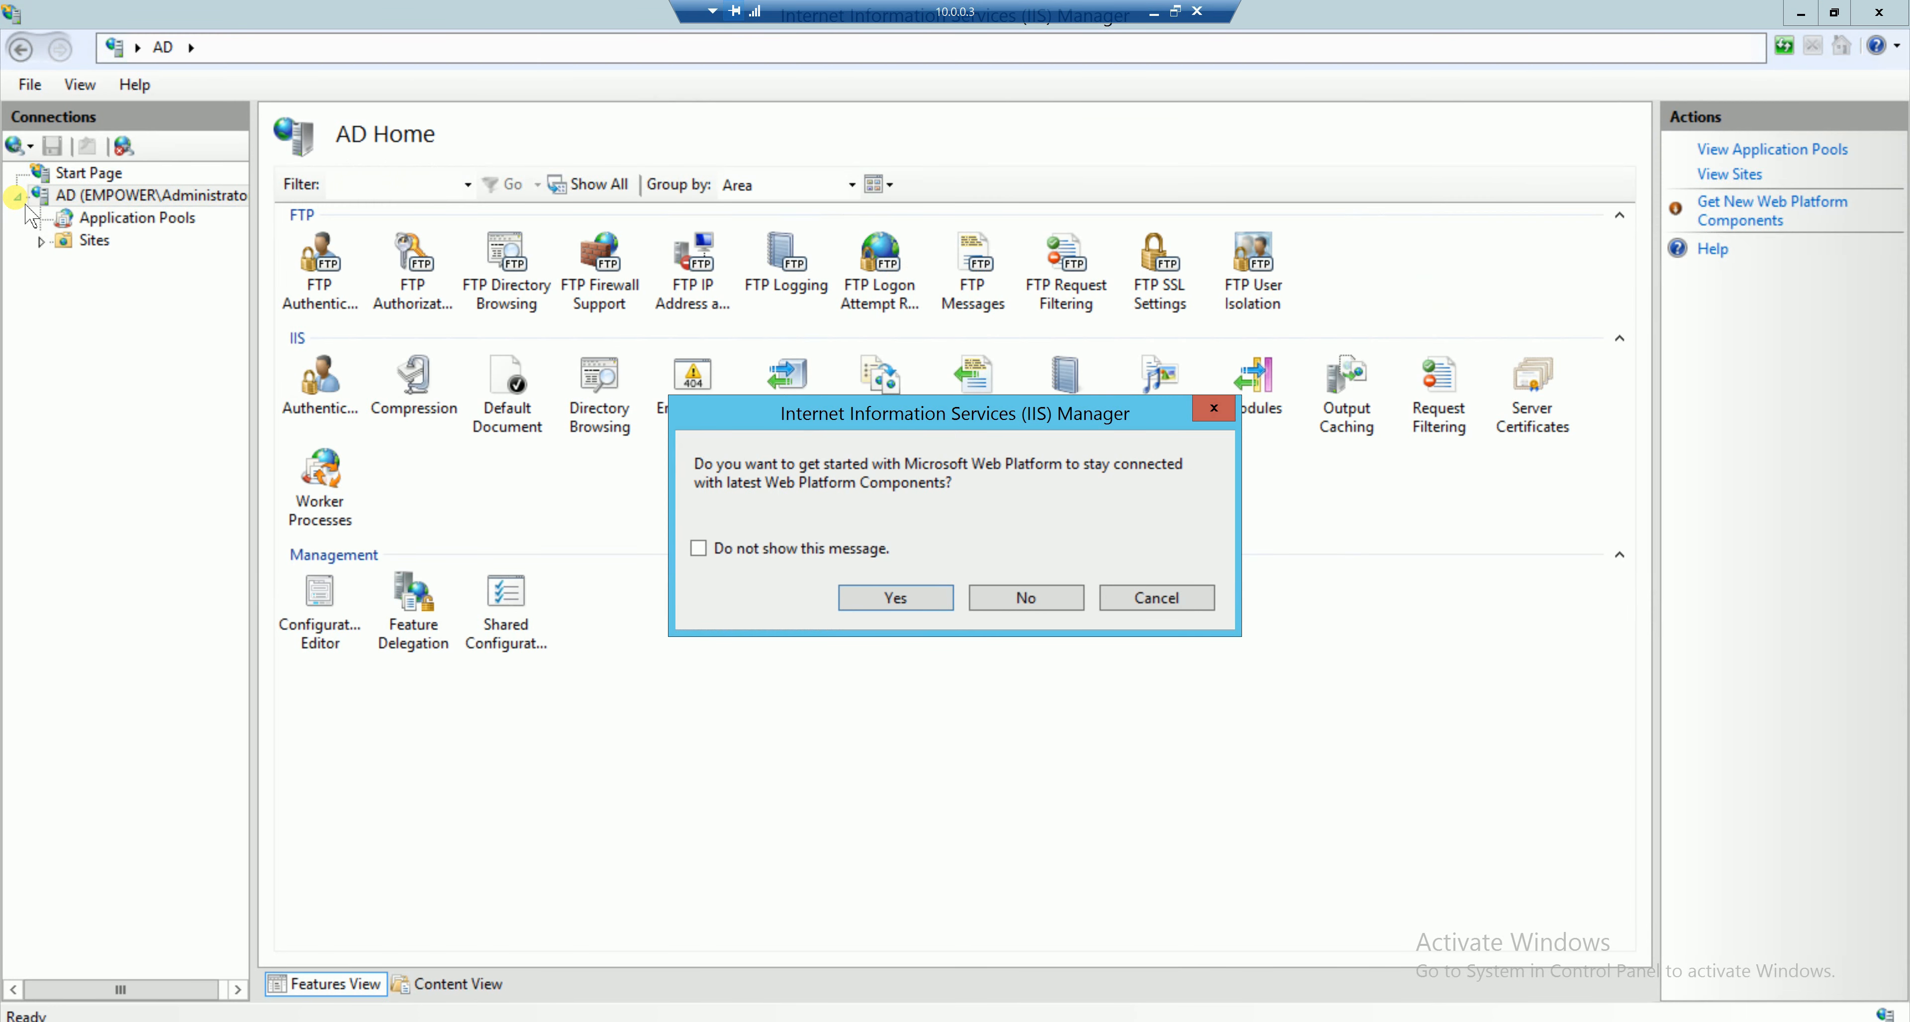
left_click(896, 597)
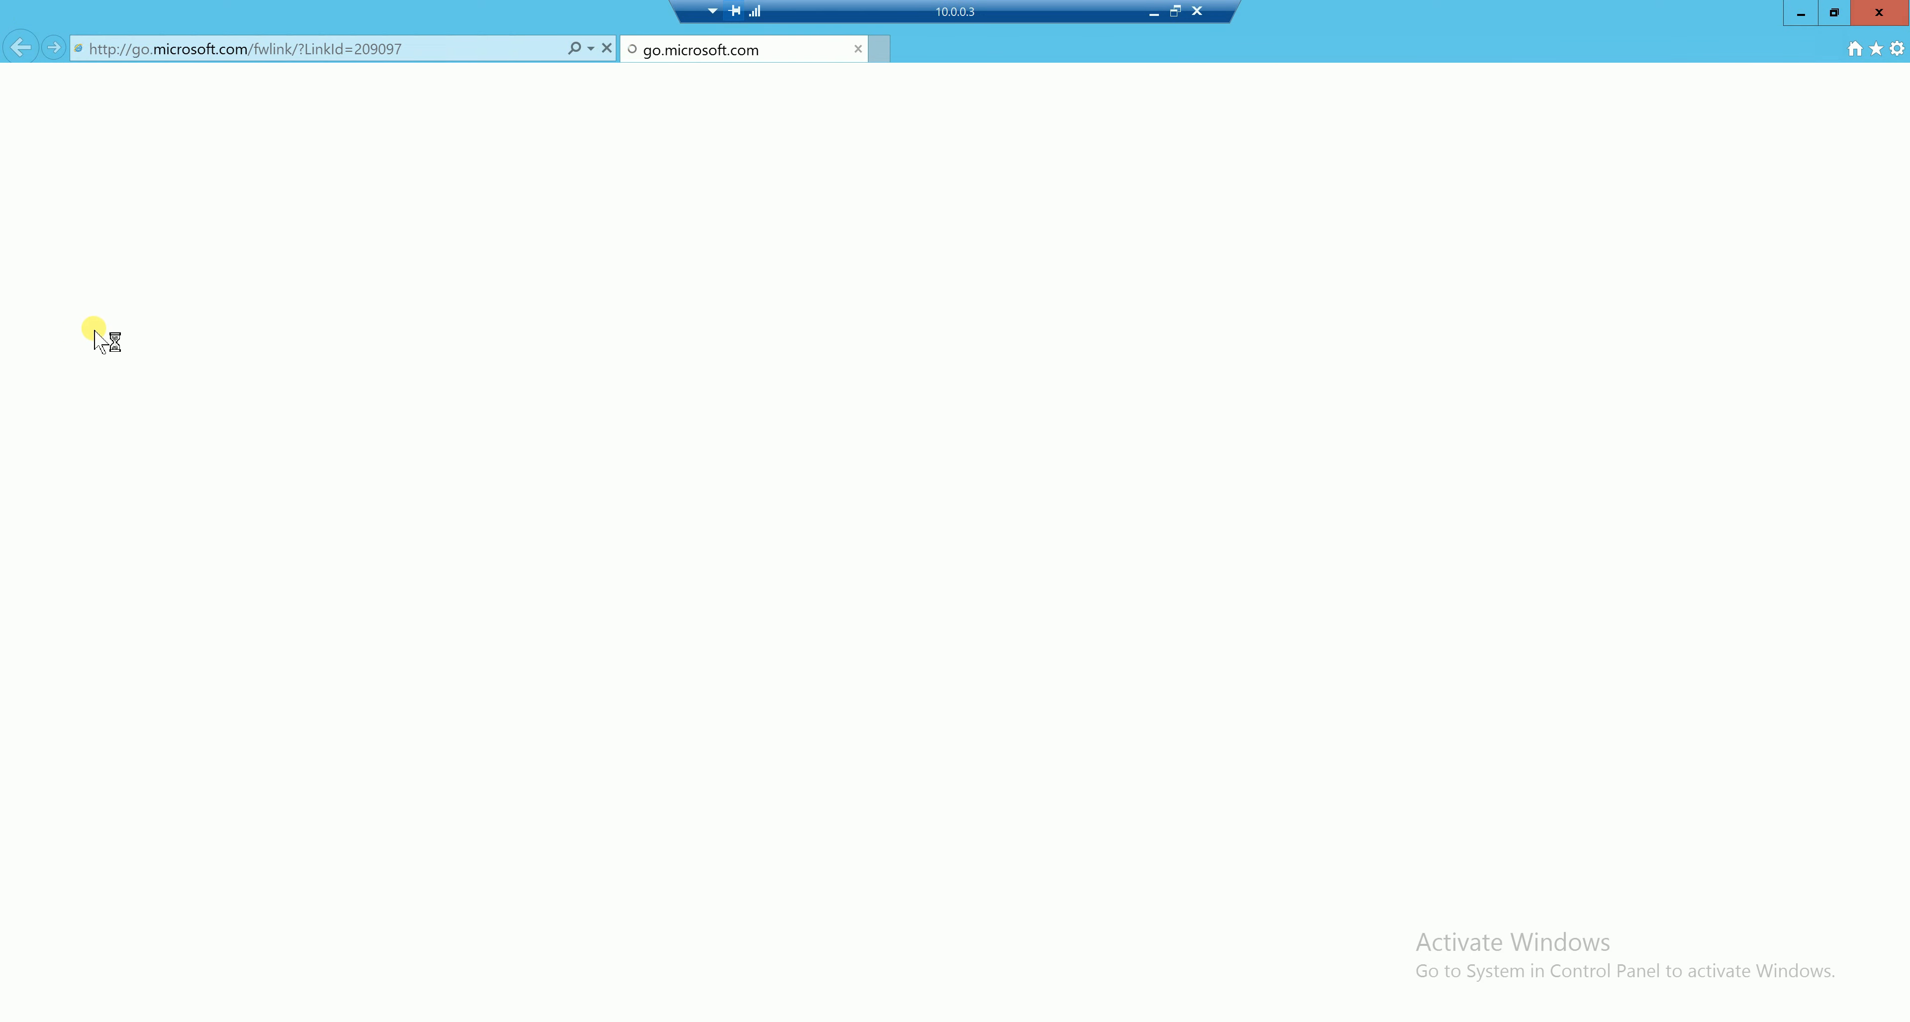
left_click(1883, 13)
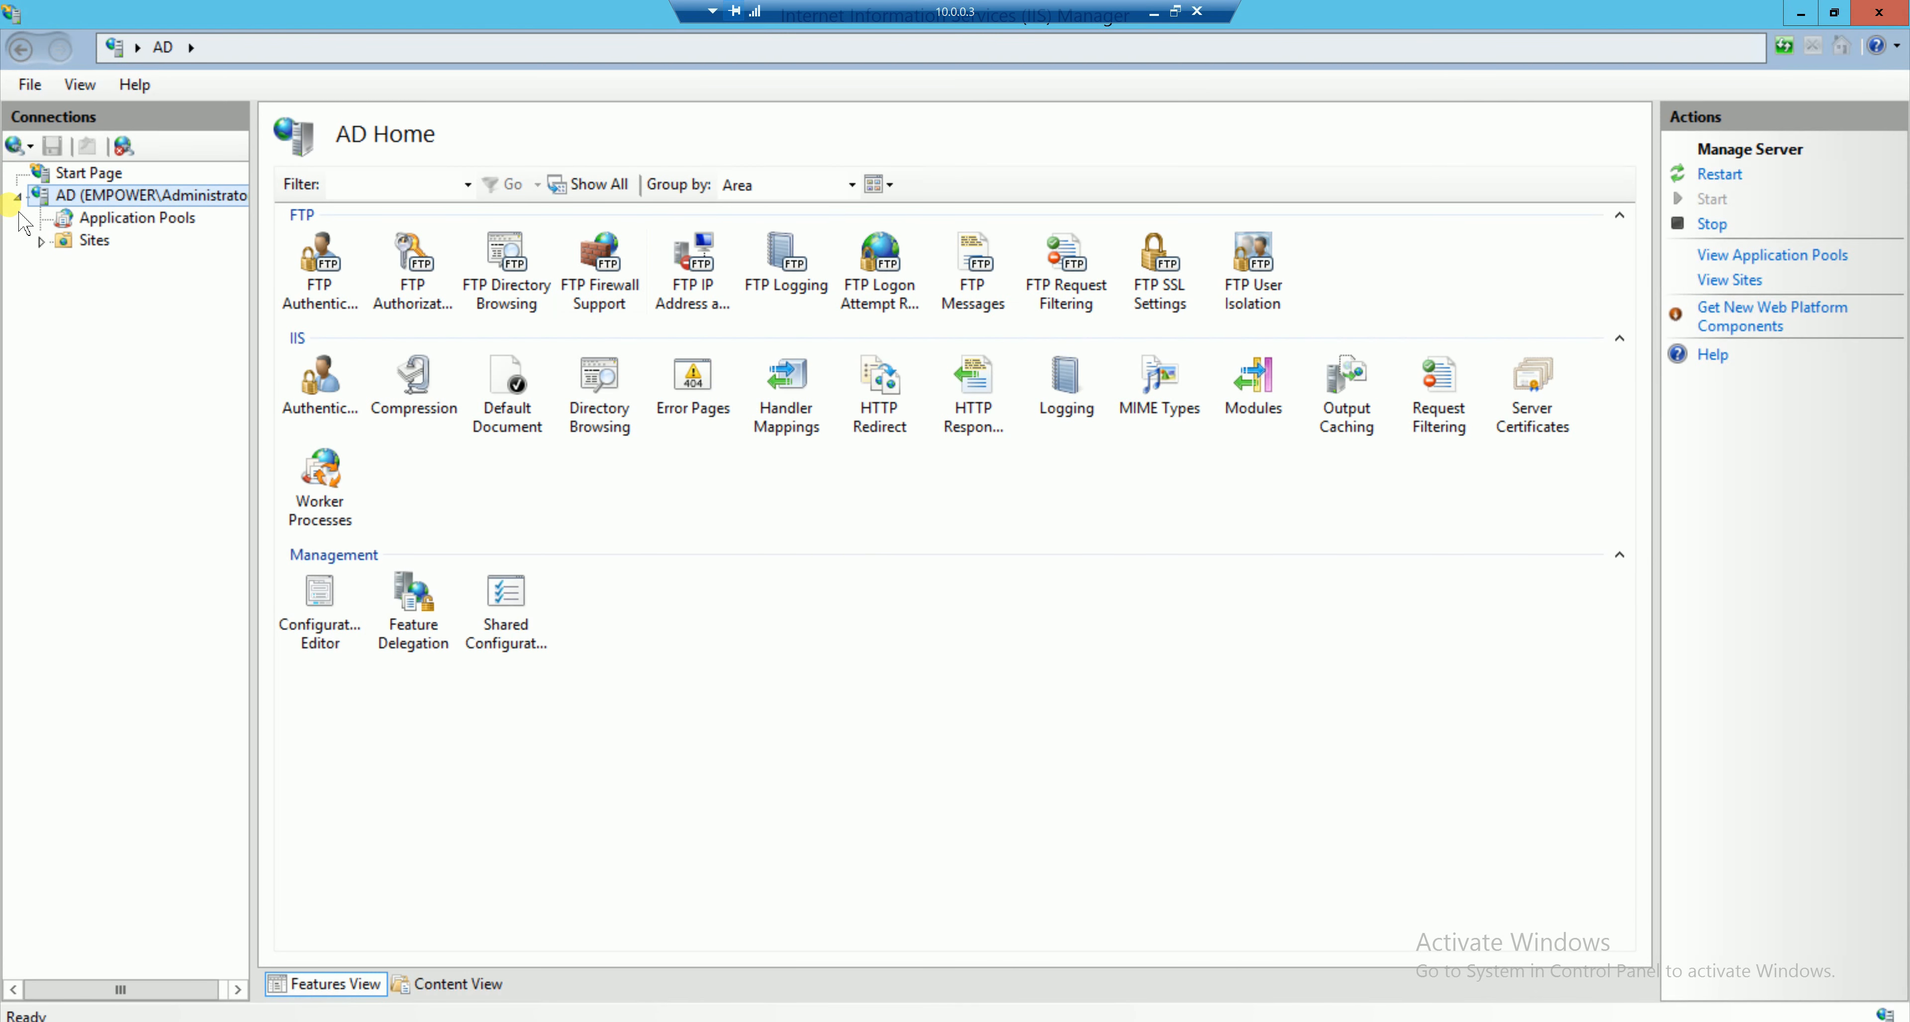
Start a new website under the server's Sites and name it techiempower.com.
left_click(41, 240)
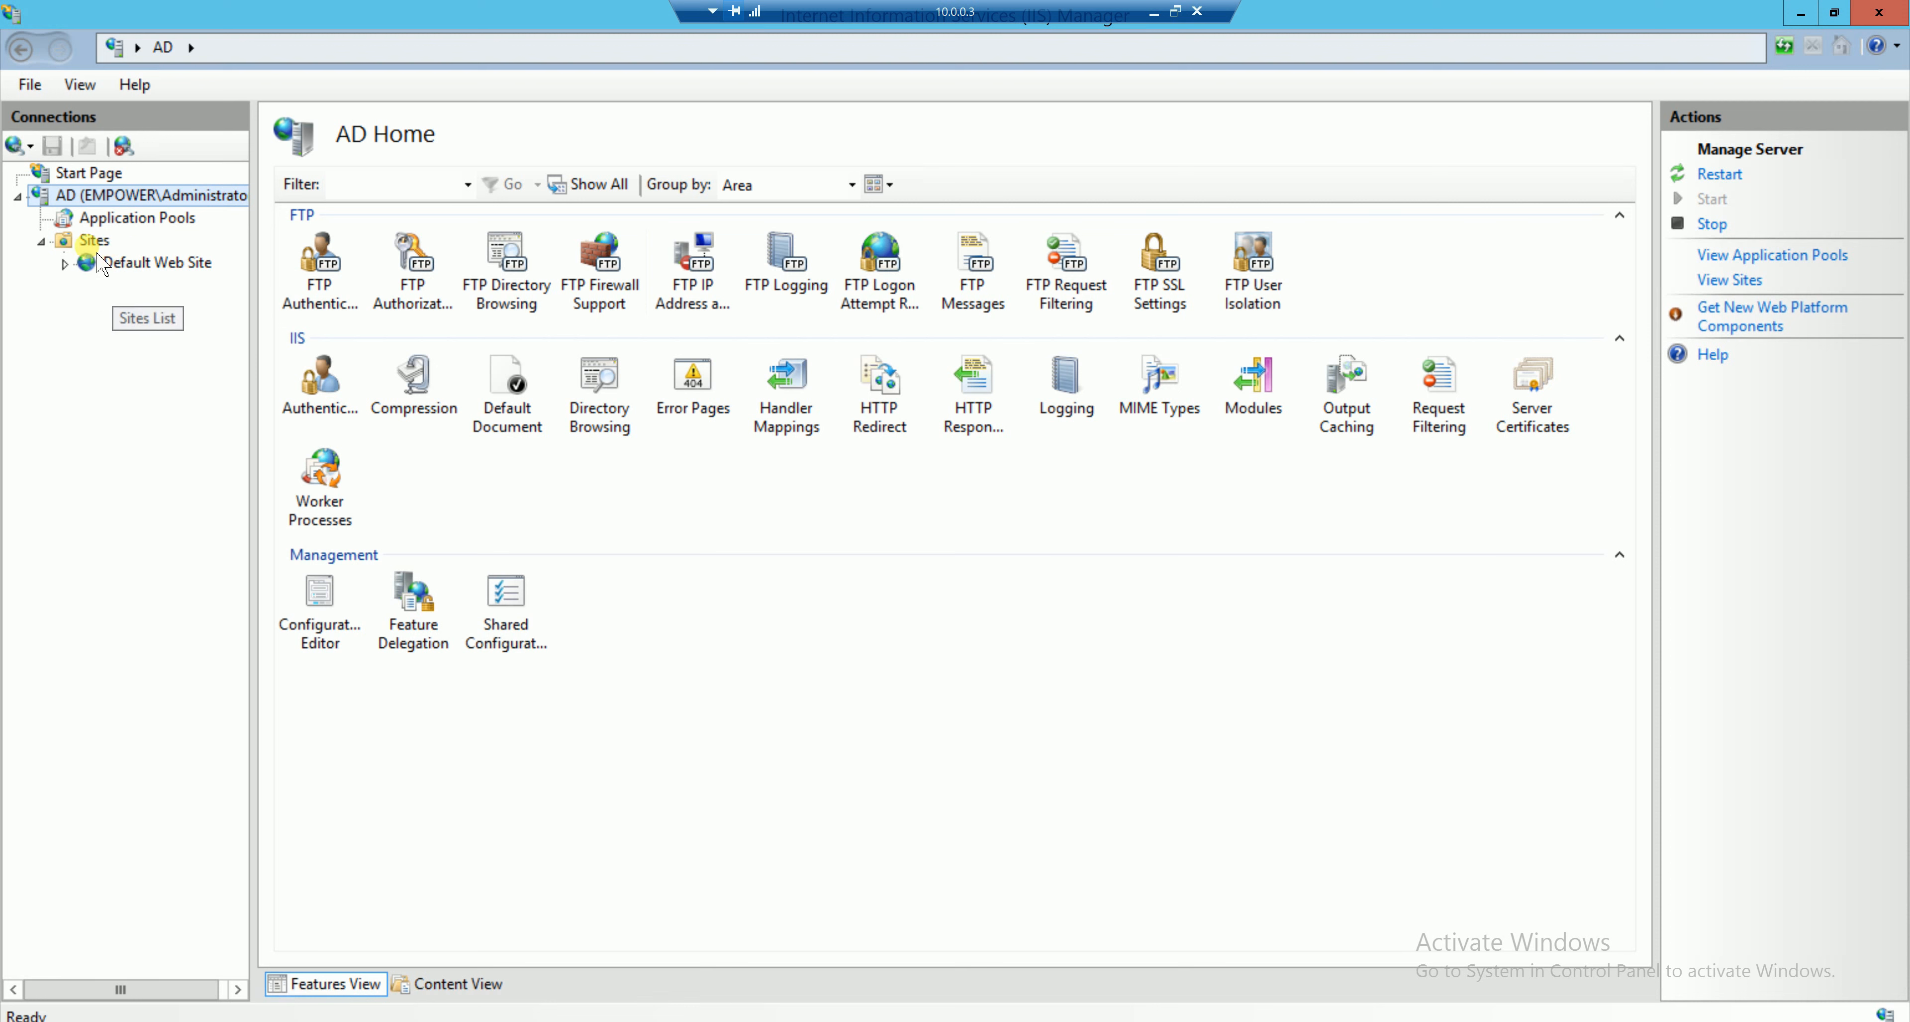
right_click(108, 267)
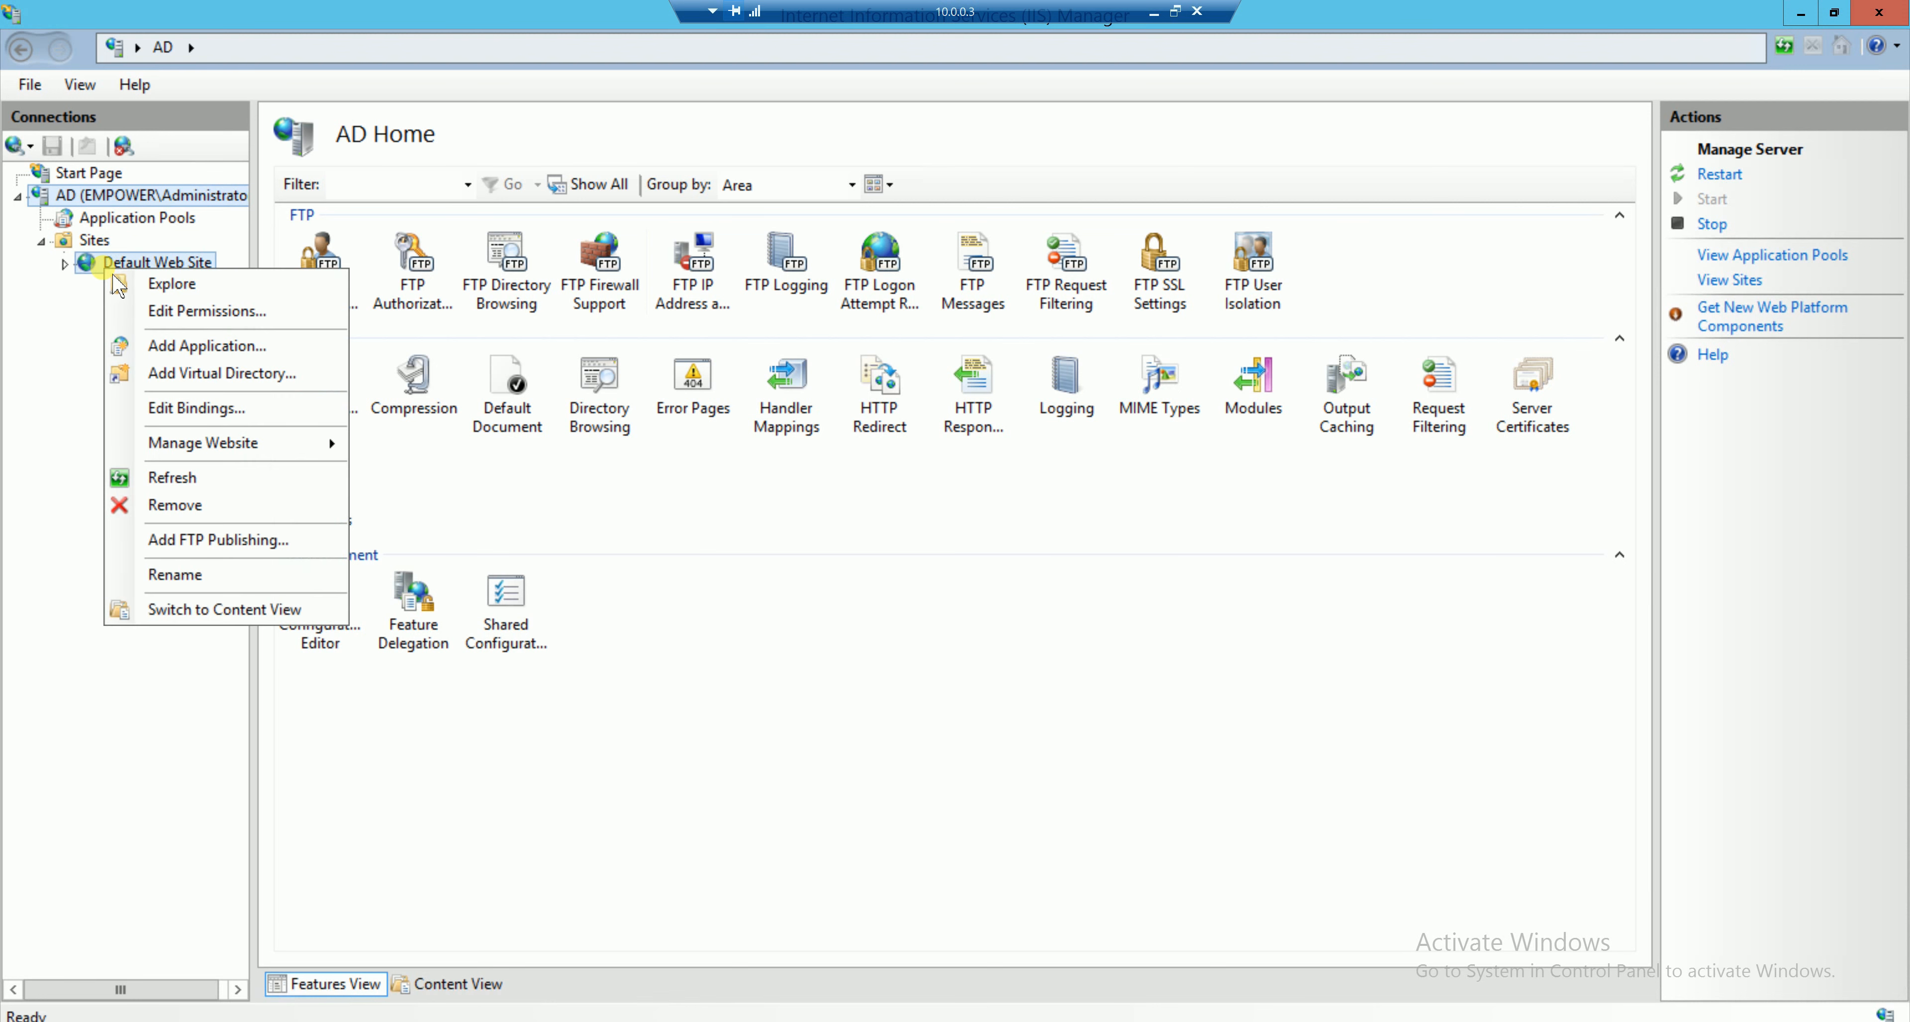
right_click(93, 239)
left_click(158, 261)
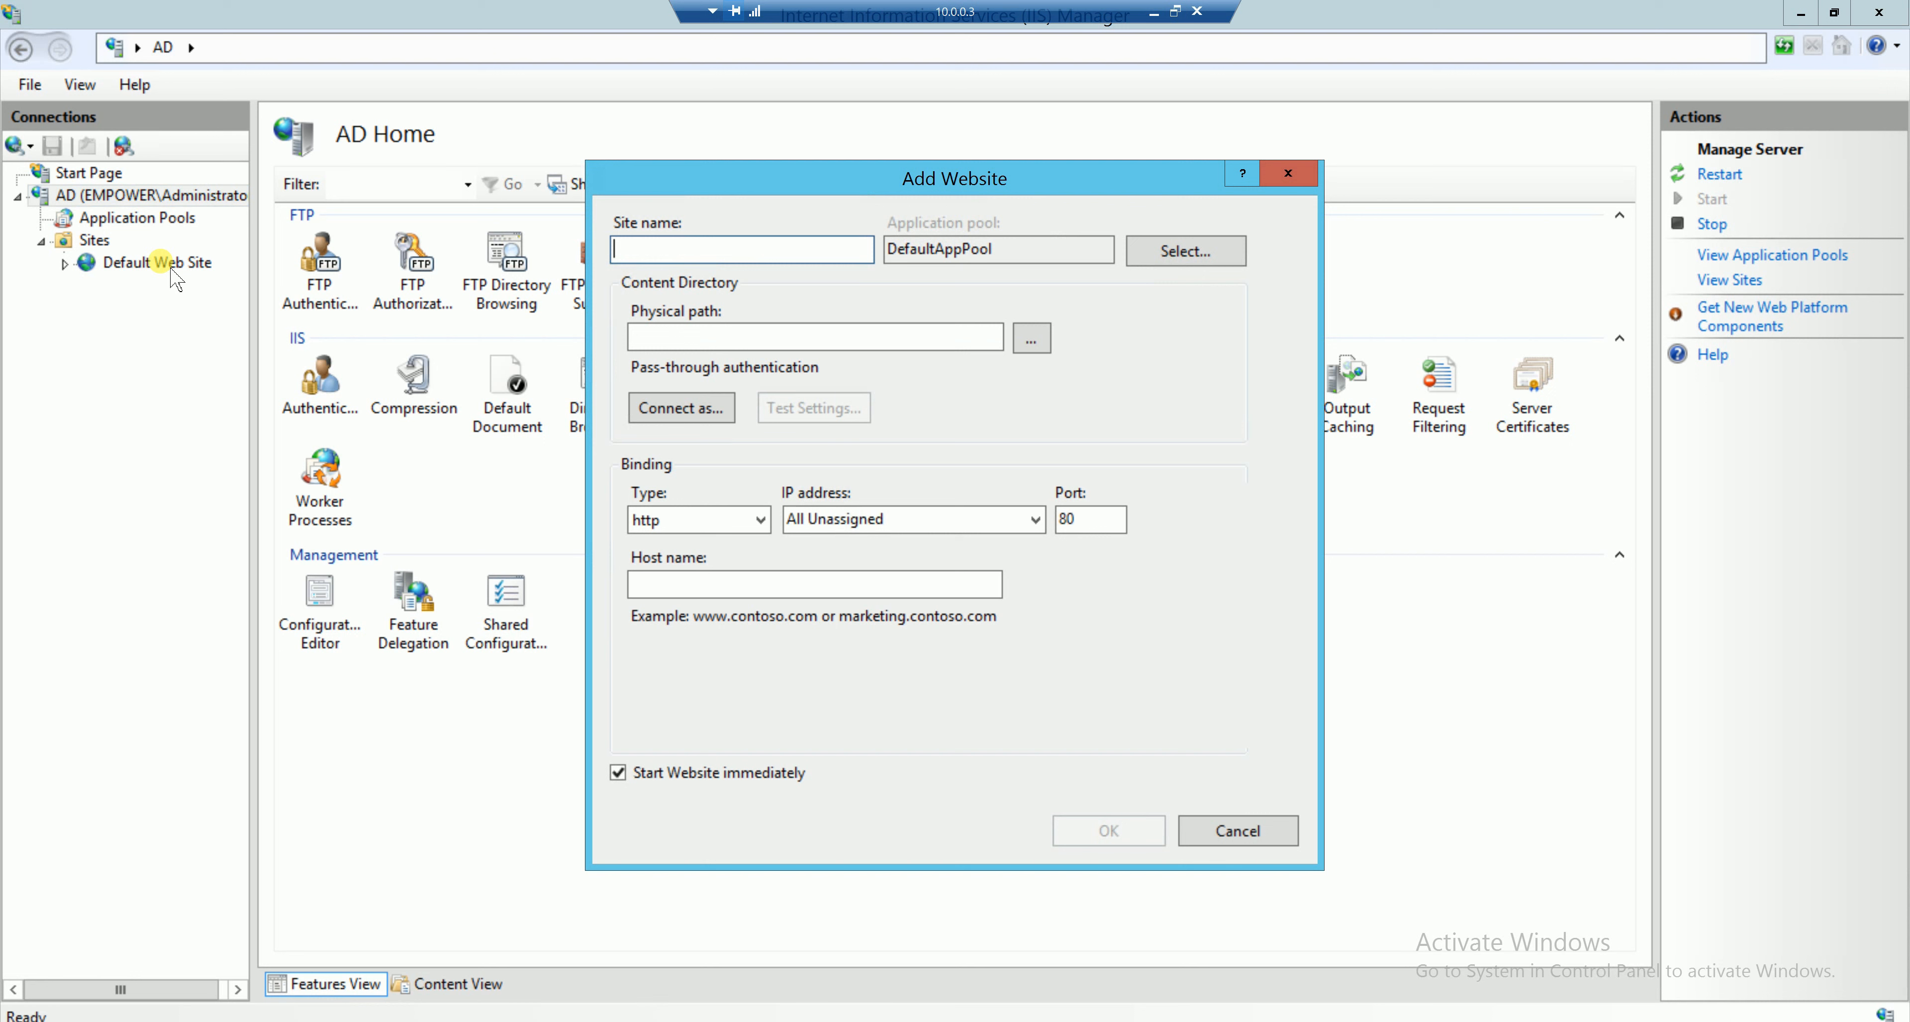
type("techie")
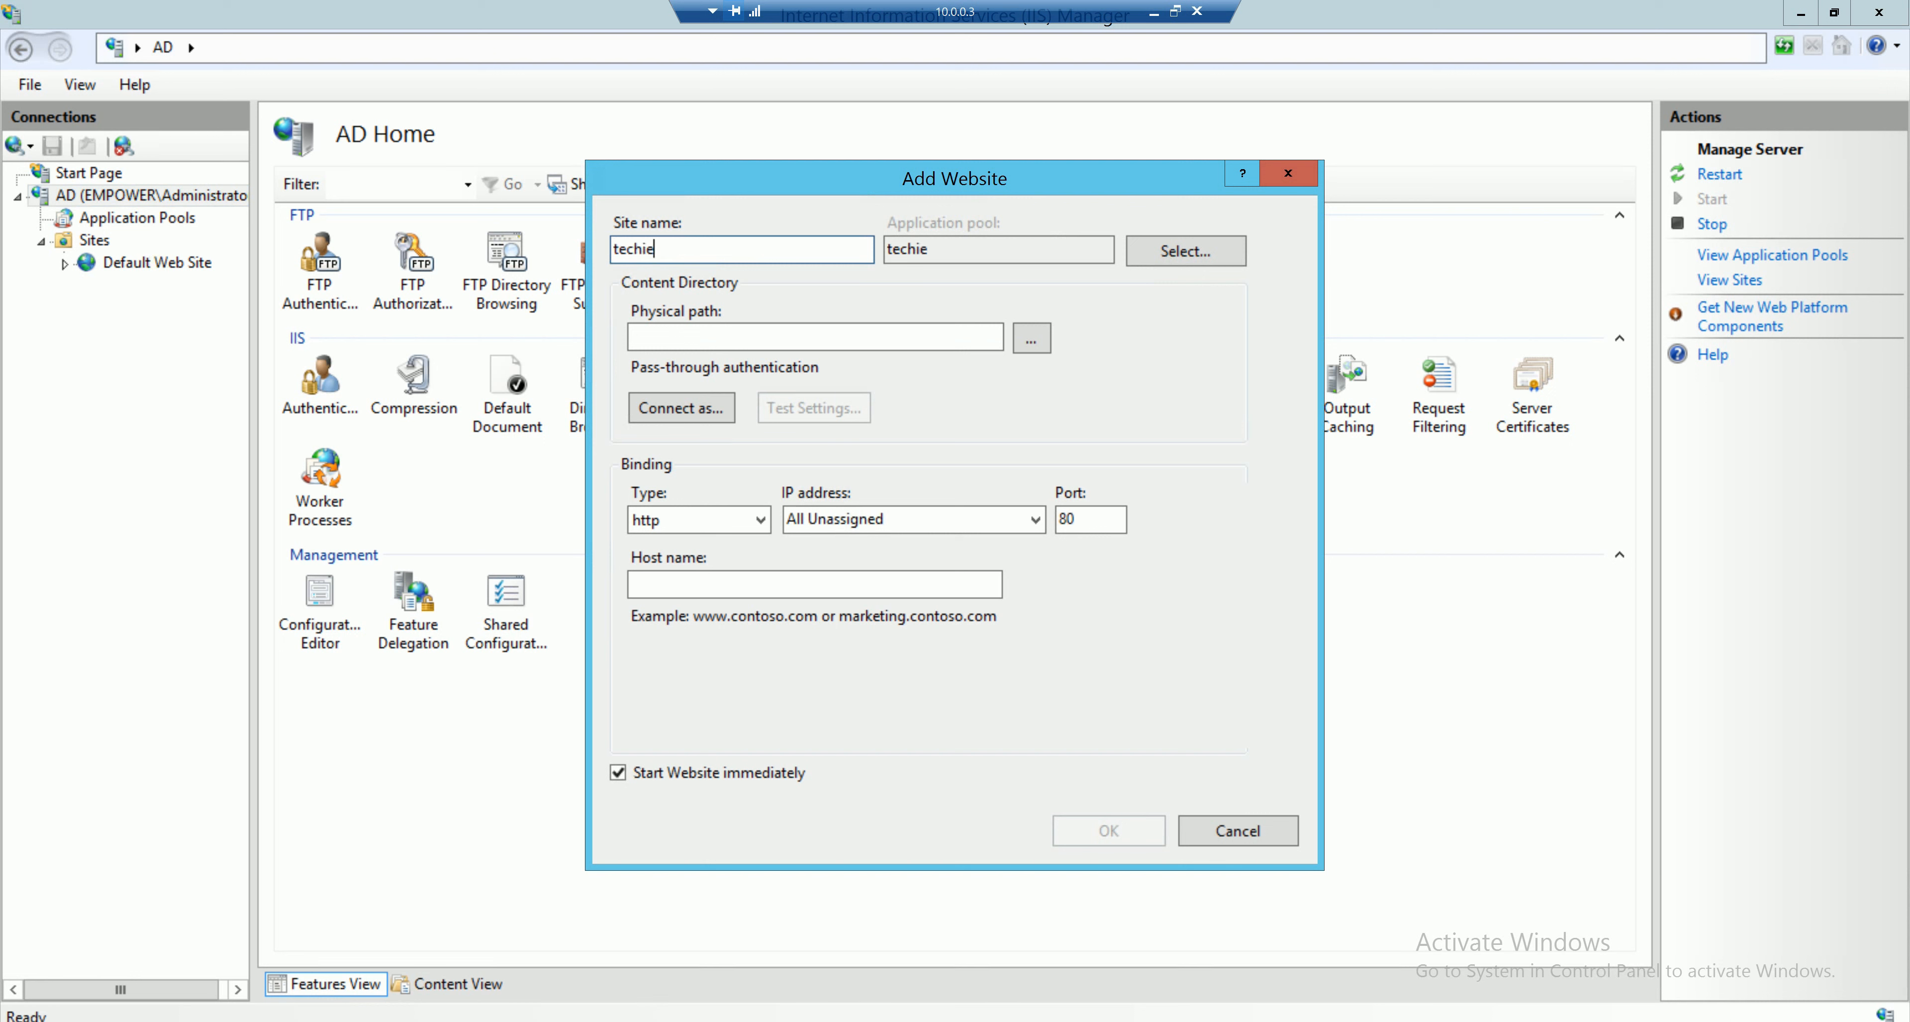
type("mpower")
type(".com")
Set the new website's physical path to the folder C:\website.
left_click(1033, 340)
double_click(853, 618)
left_click_drag(1123, 511, 1140, 582)
left_click(876, 567)
left_click(985, 681)
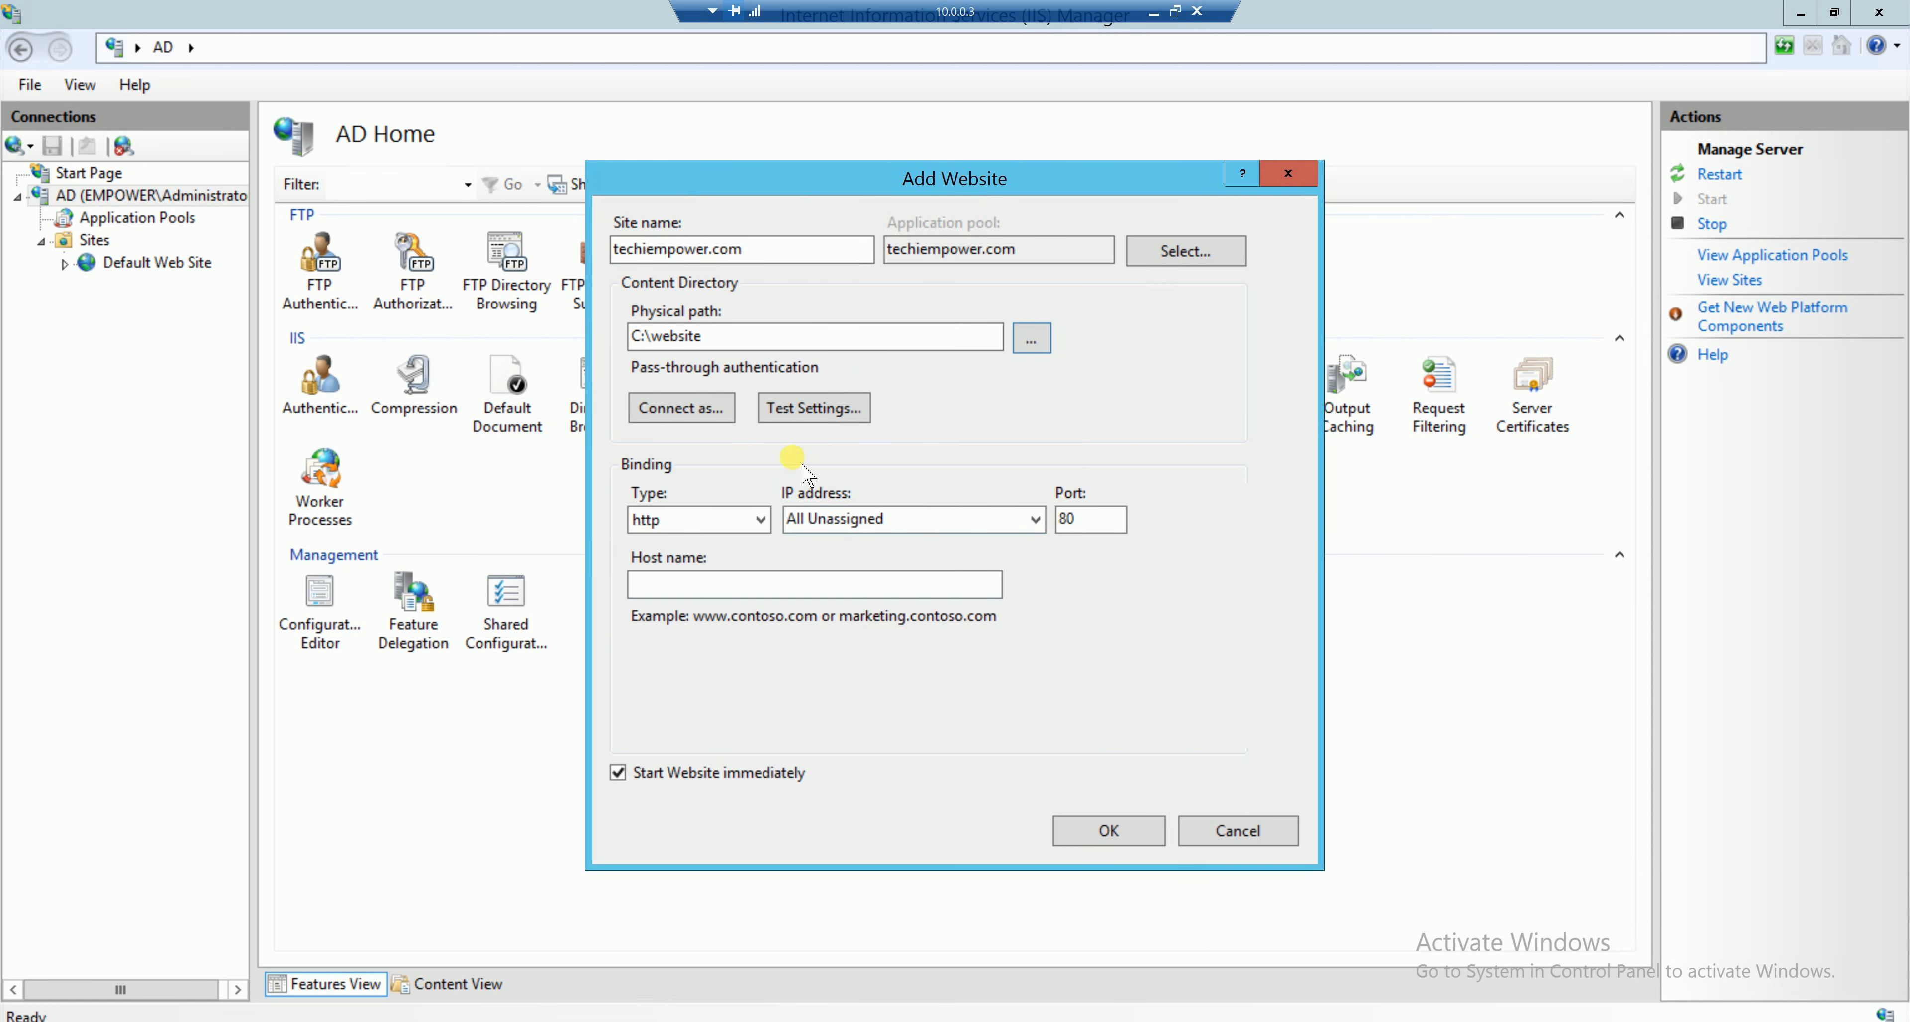
left_click(1020, 519)
left_click(860, 582)
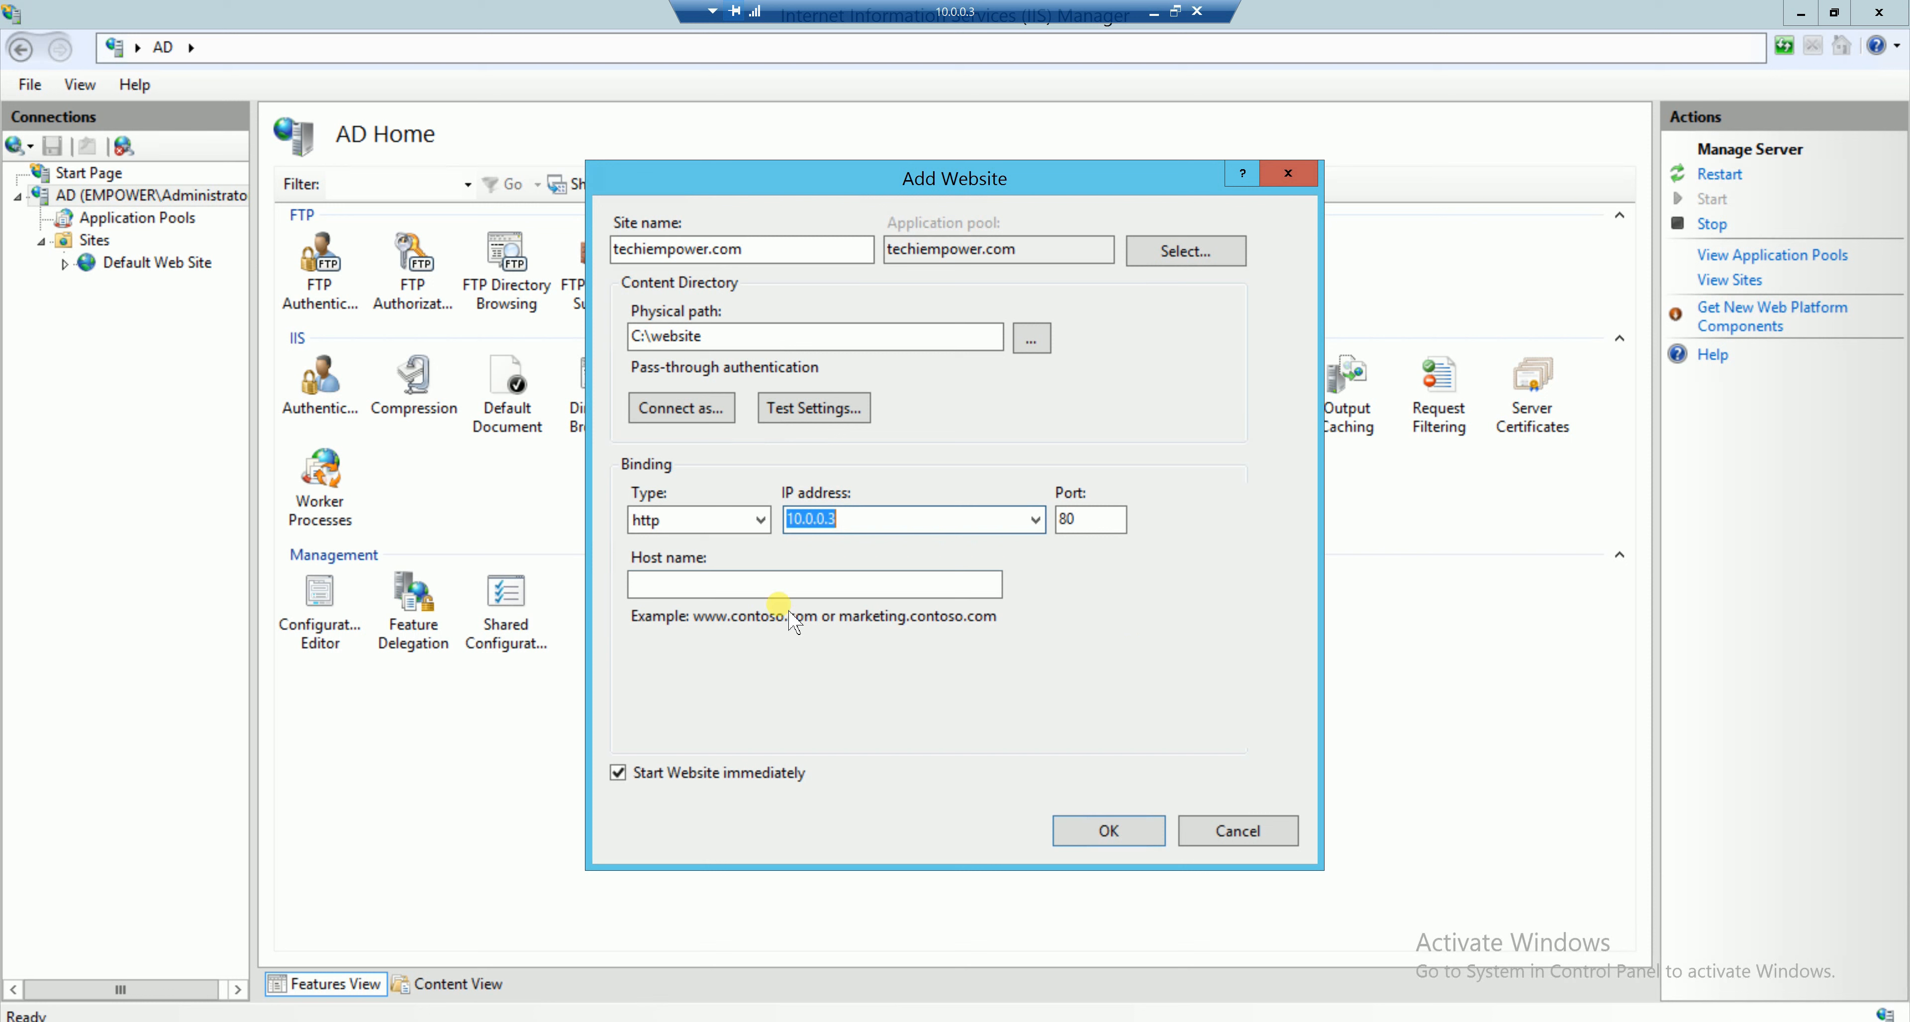
left_click(775, 586)
type("www.tech")
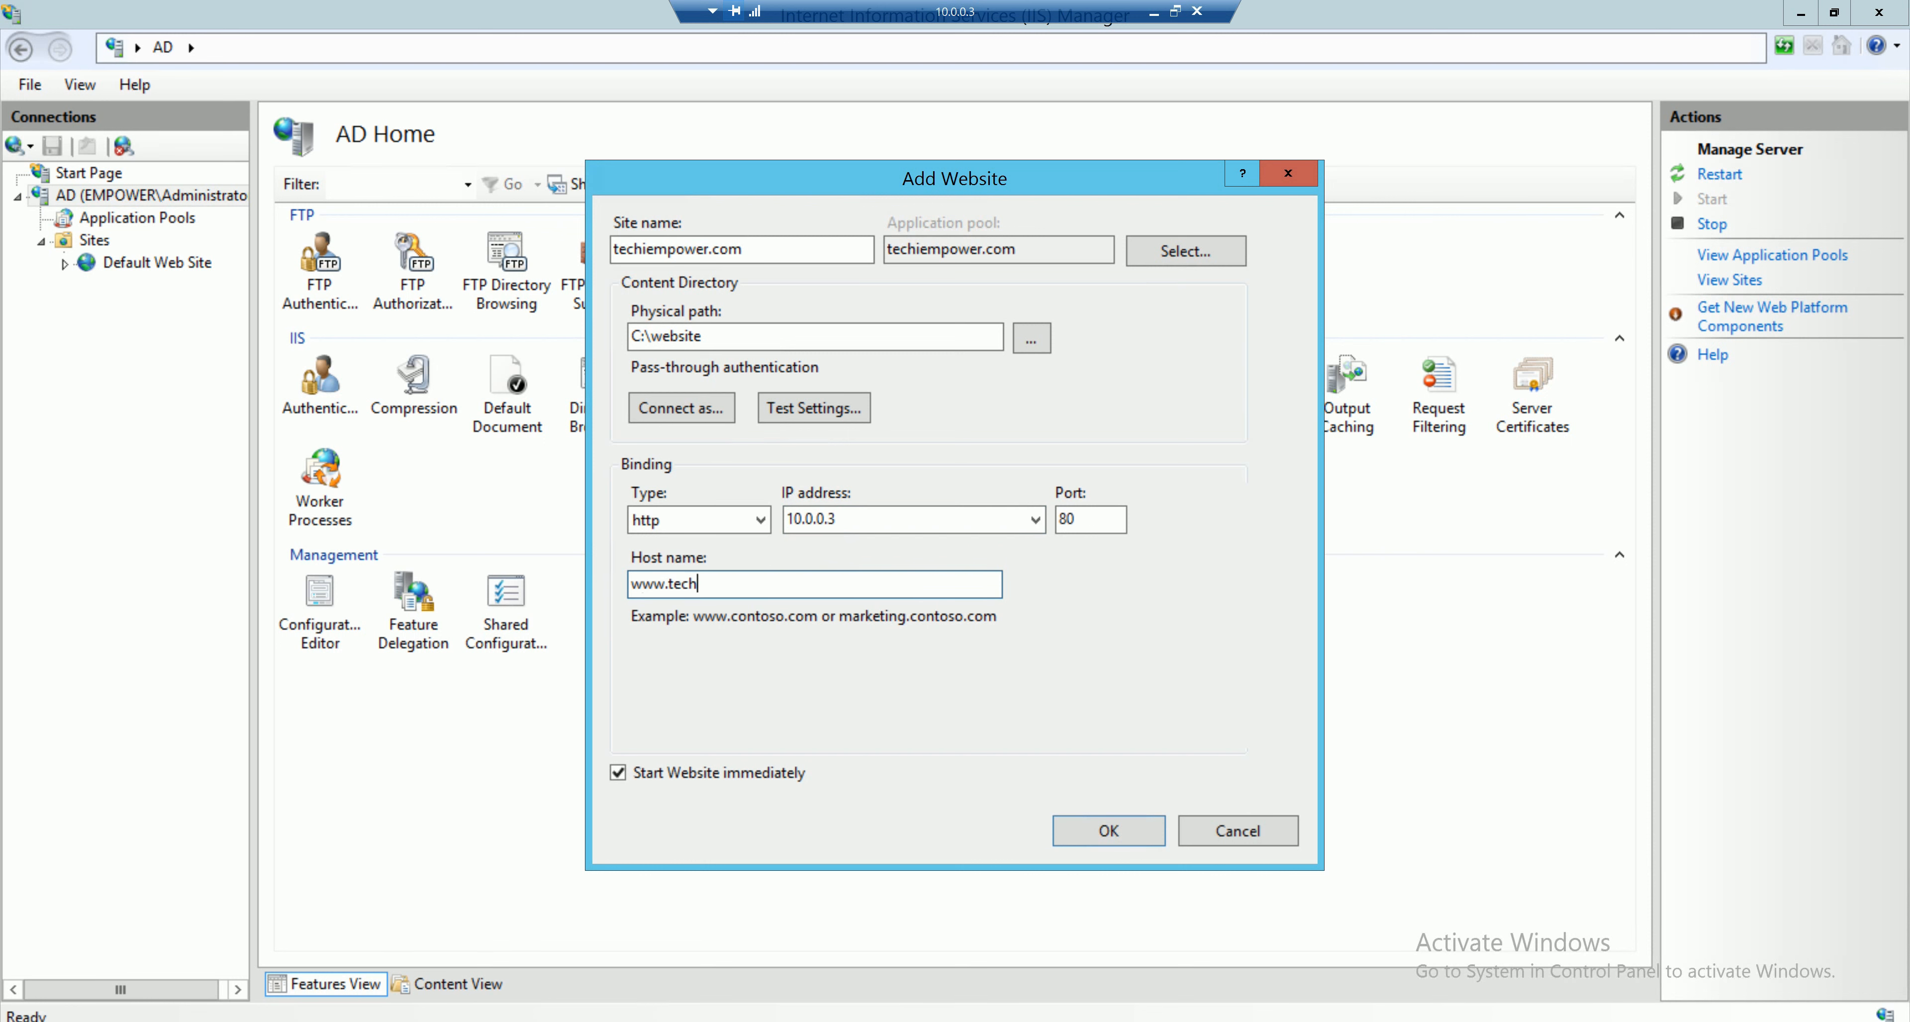
type("iempower.com")
left_click(1104, 830)
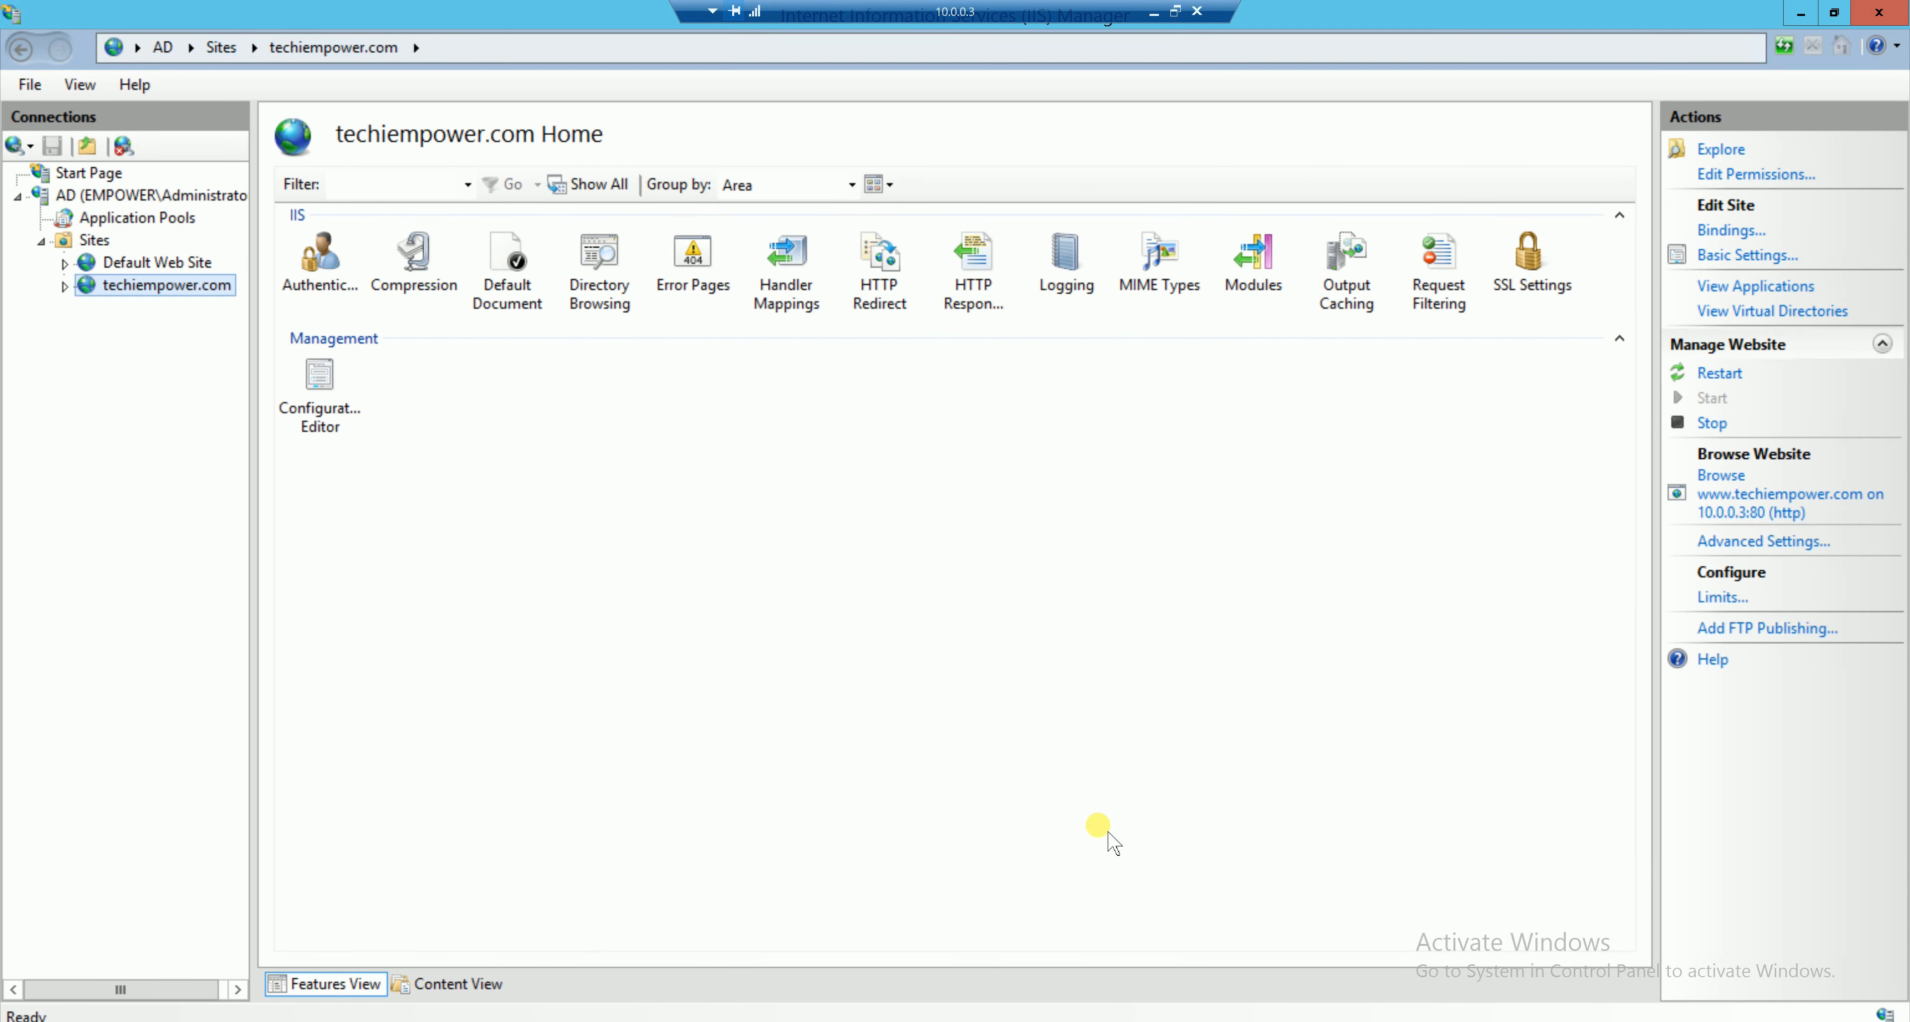
Explore the techiempower.com site's content folder, inspect the webpage HTML file, and return to IIS Manager.
right_click(164, 284)
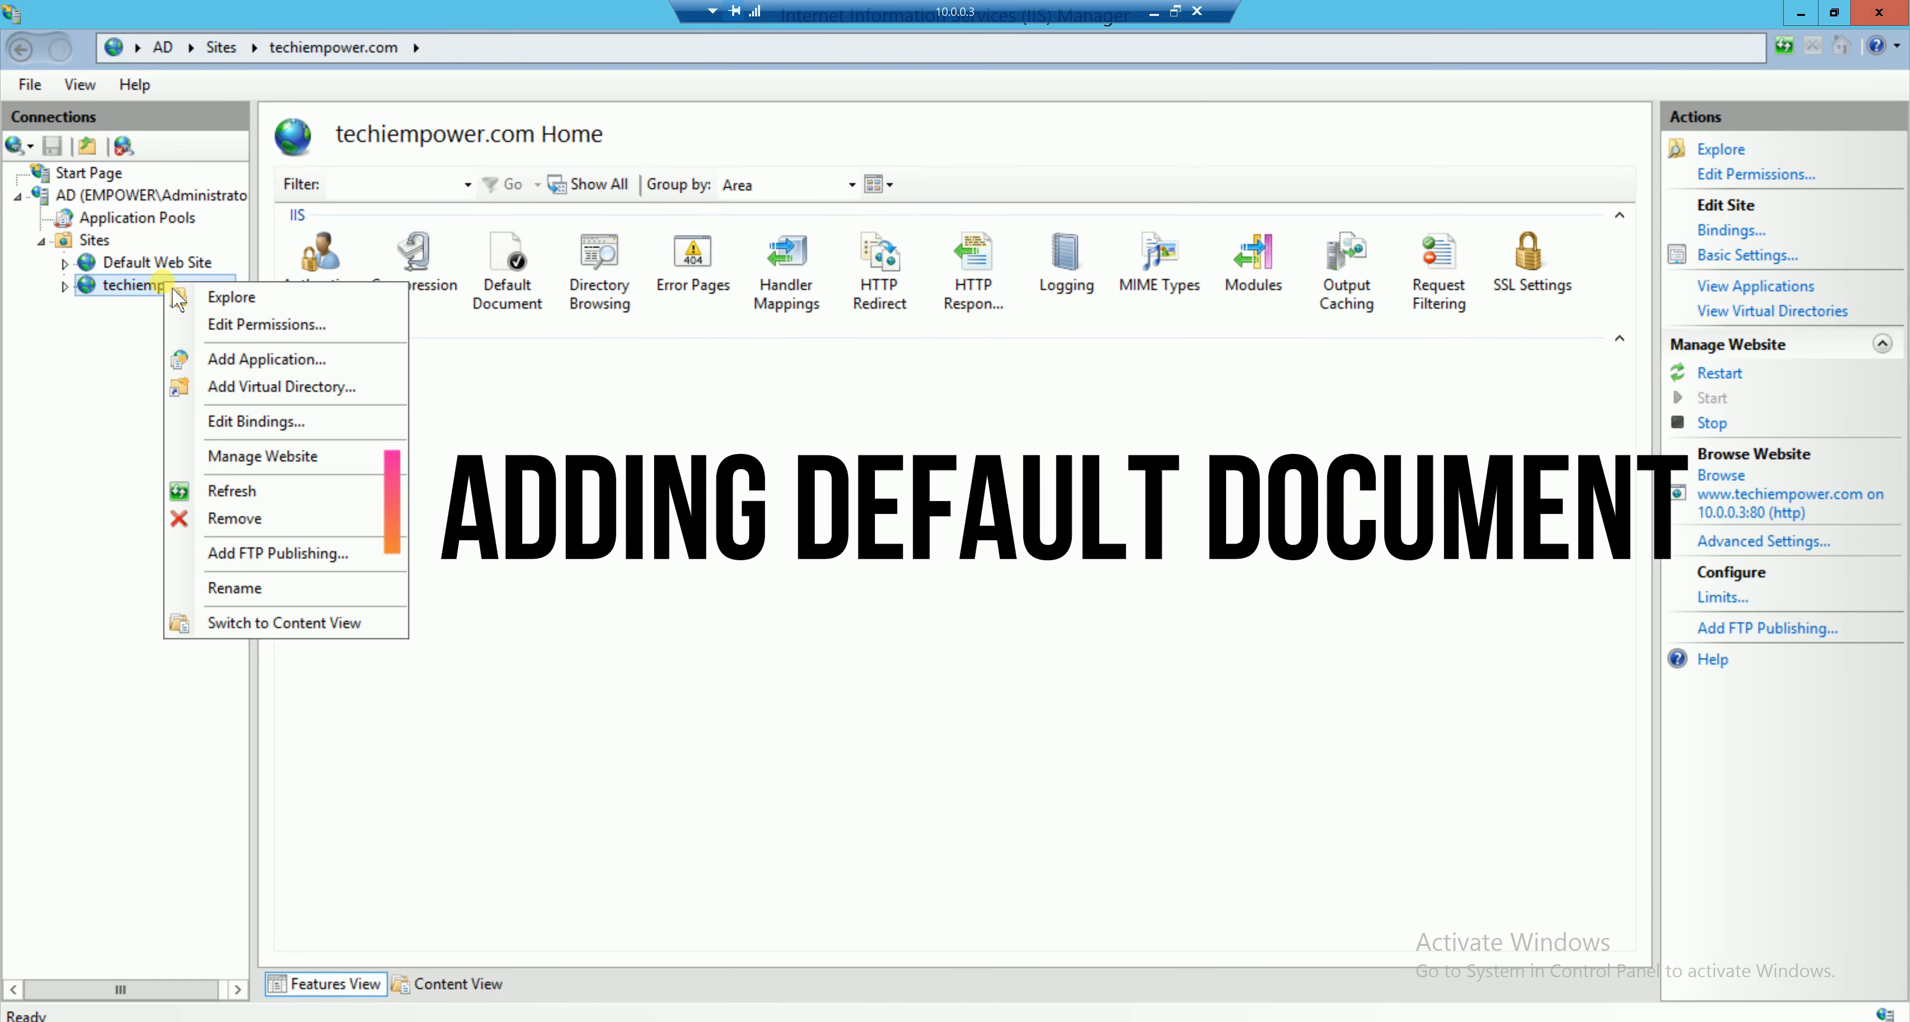
left_click(225, 299)
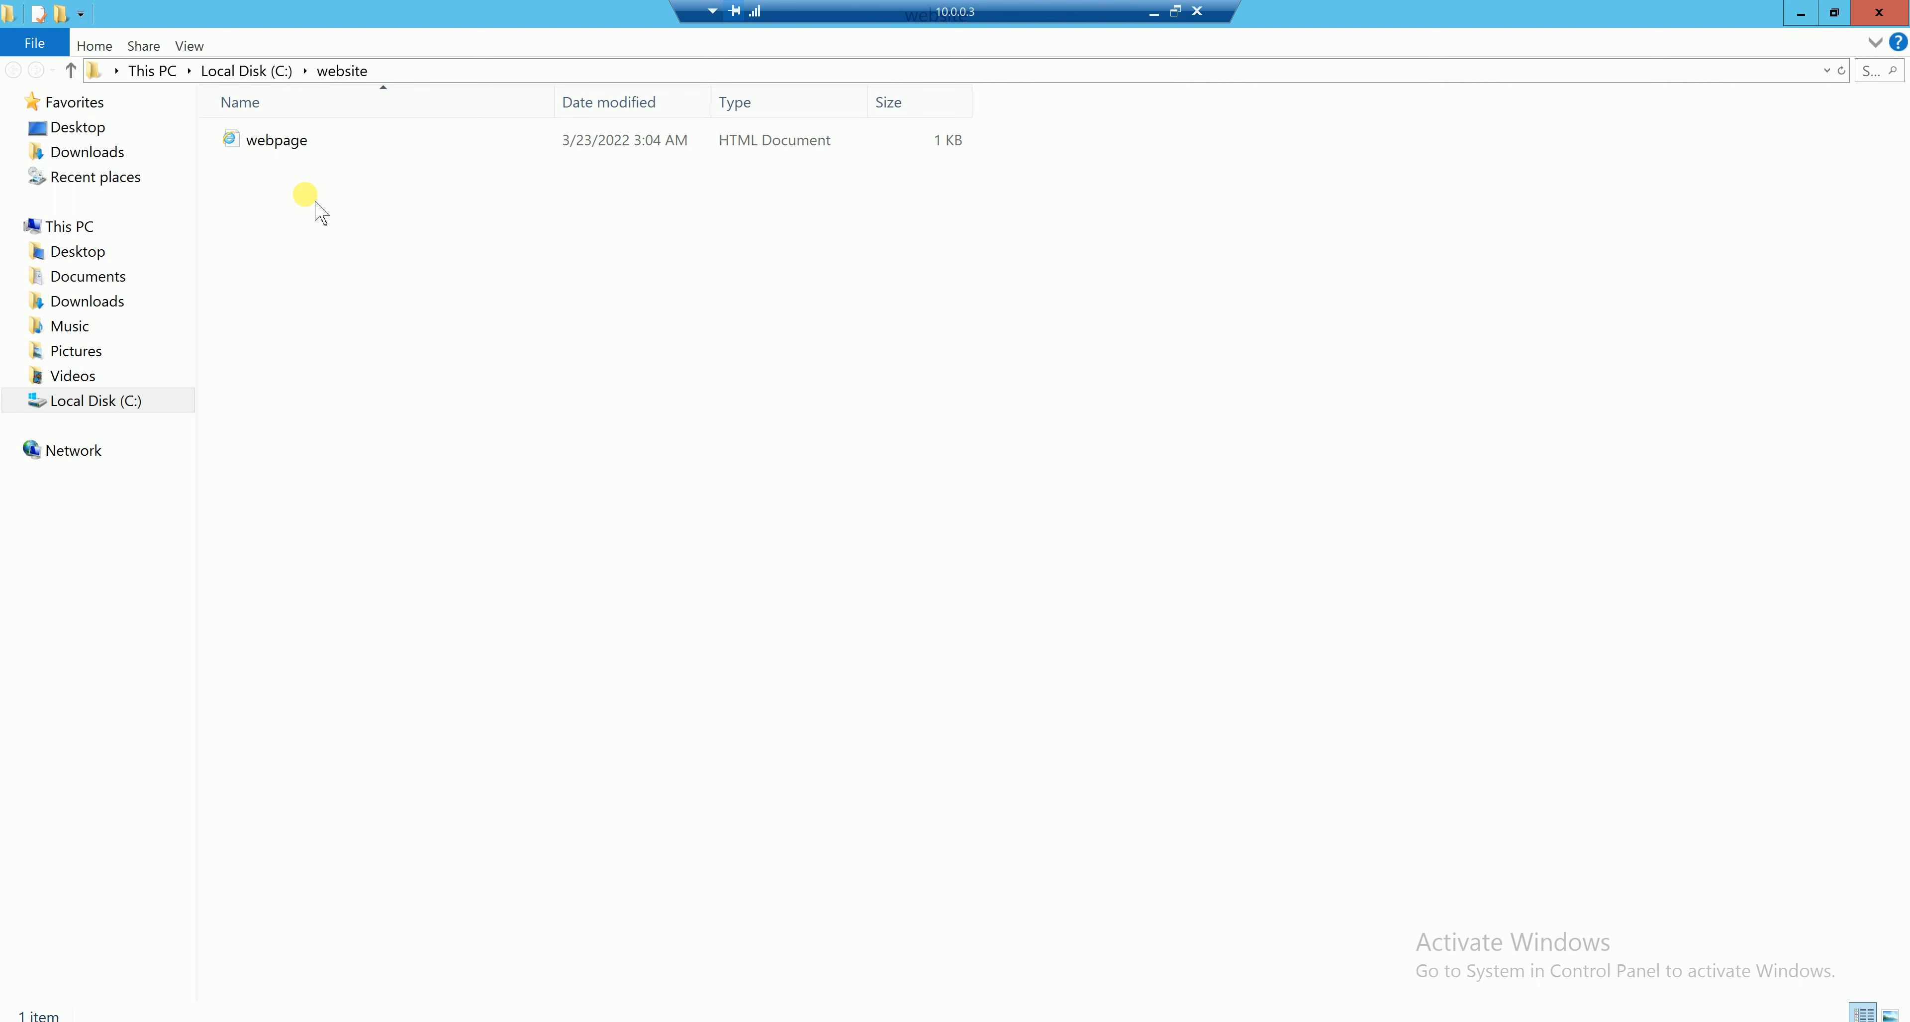
right_click(295, 151)
left_click(369, 396)
left_click(361, 250)
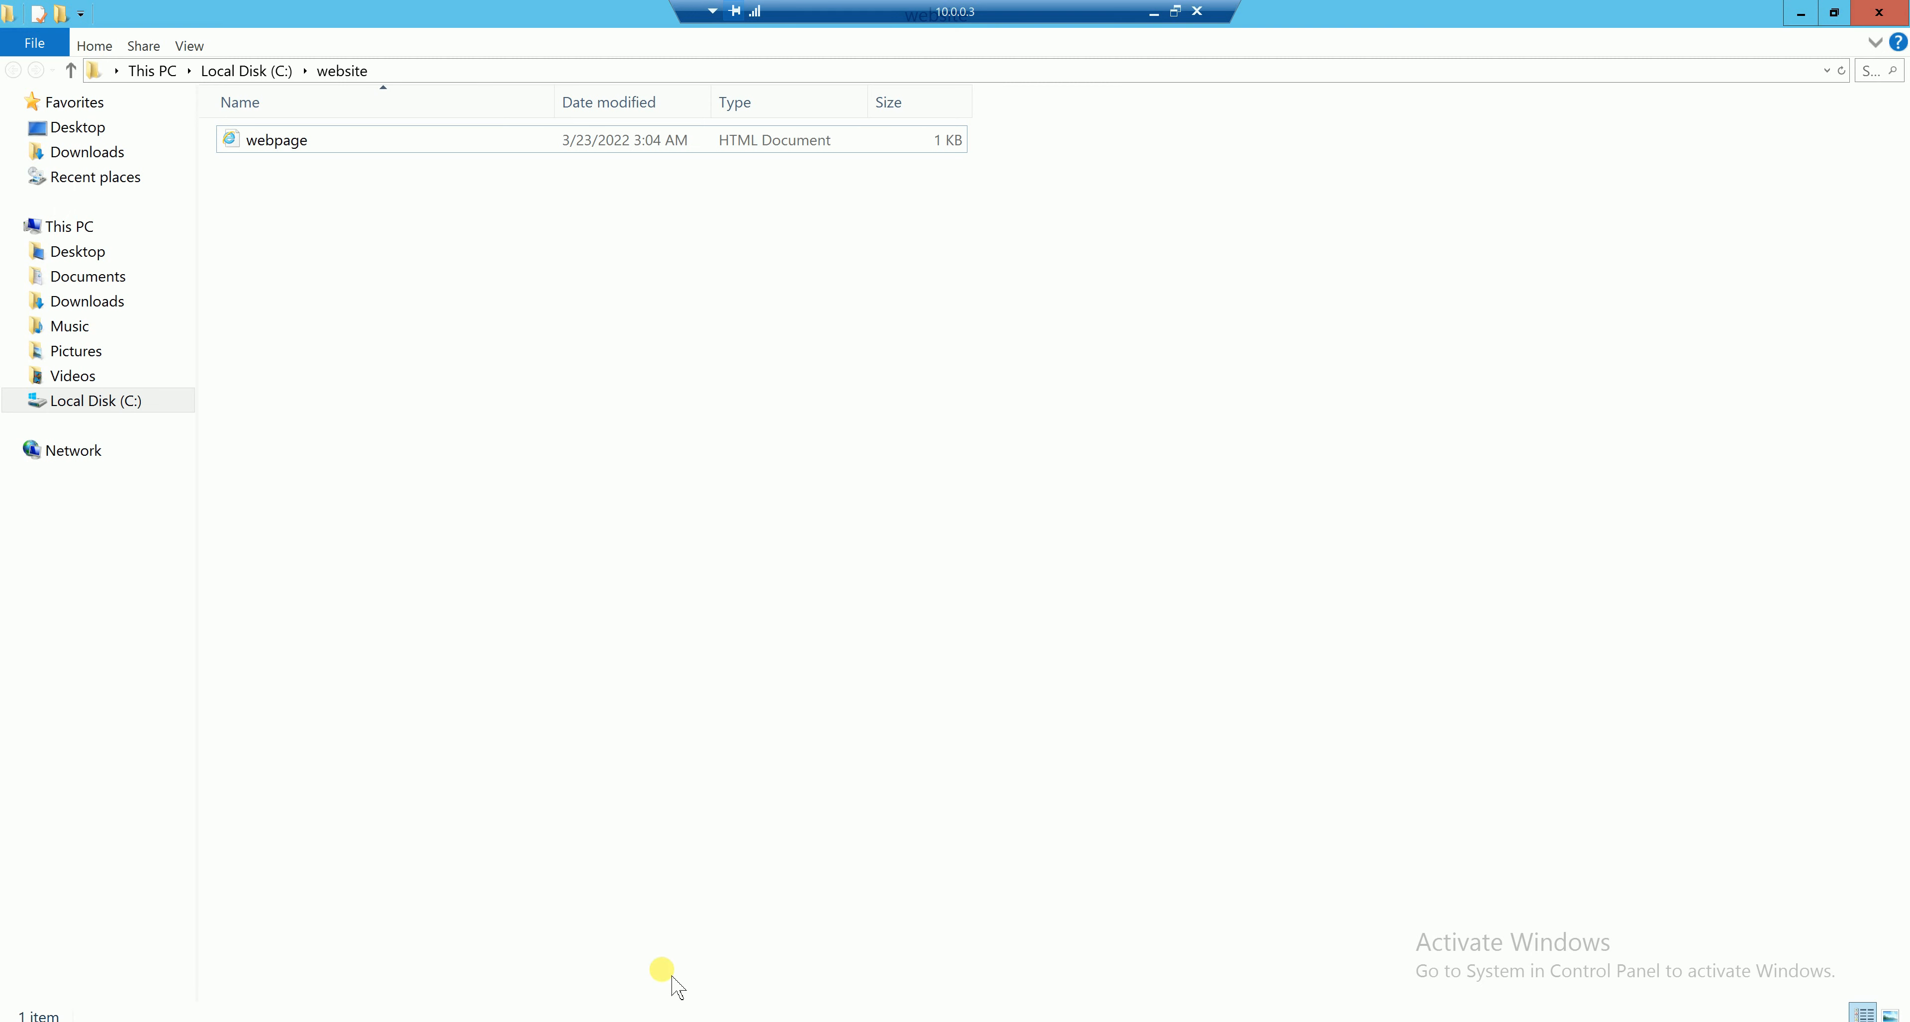
key("alt+Tab")
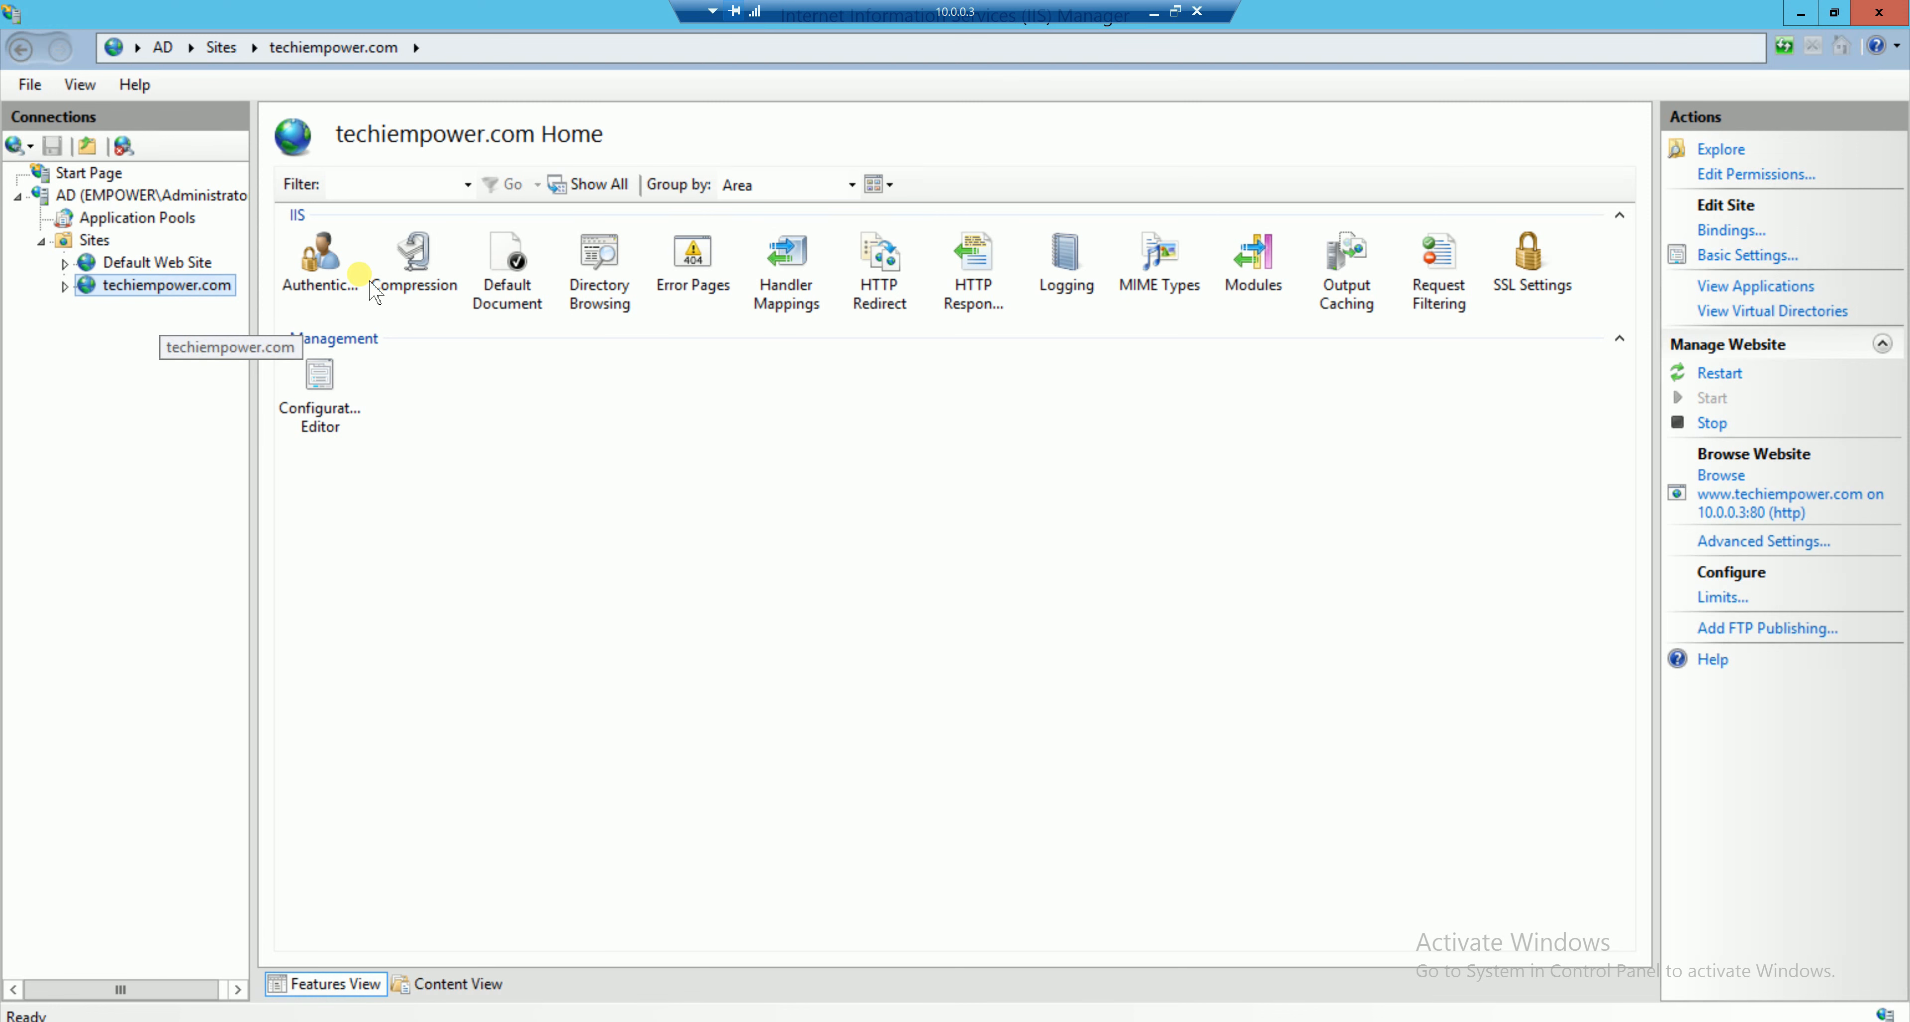
Add webpage.html as a default document for the techiempower.com site.
double_click(507, 281)
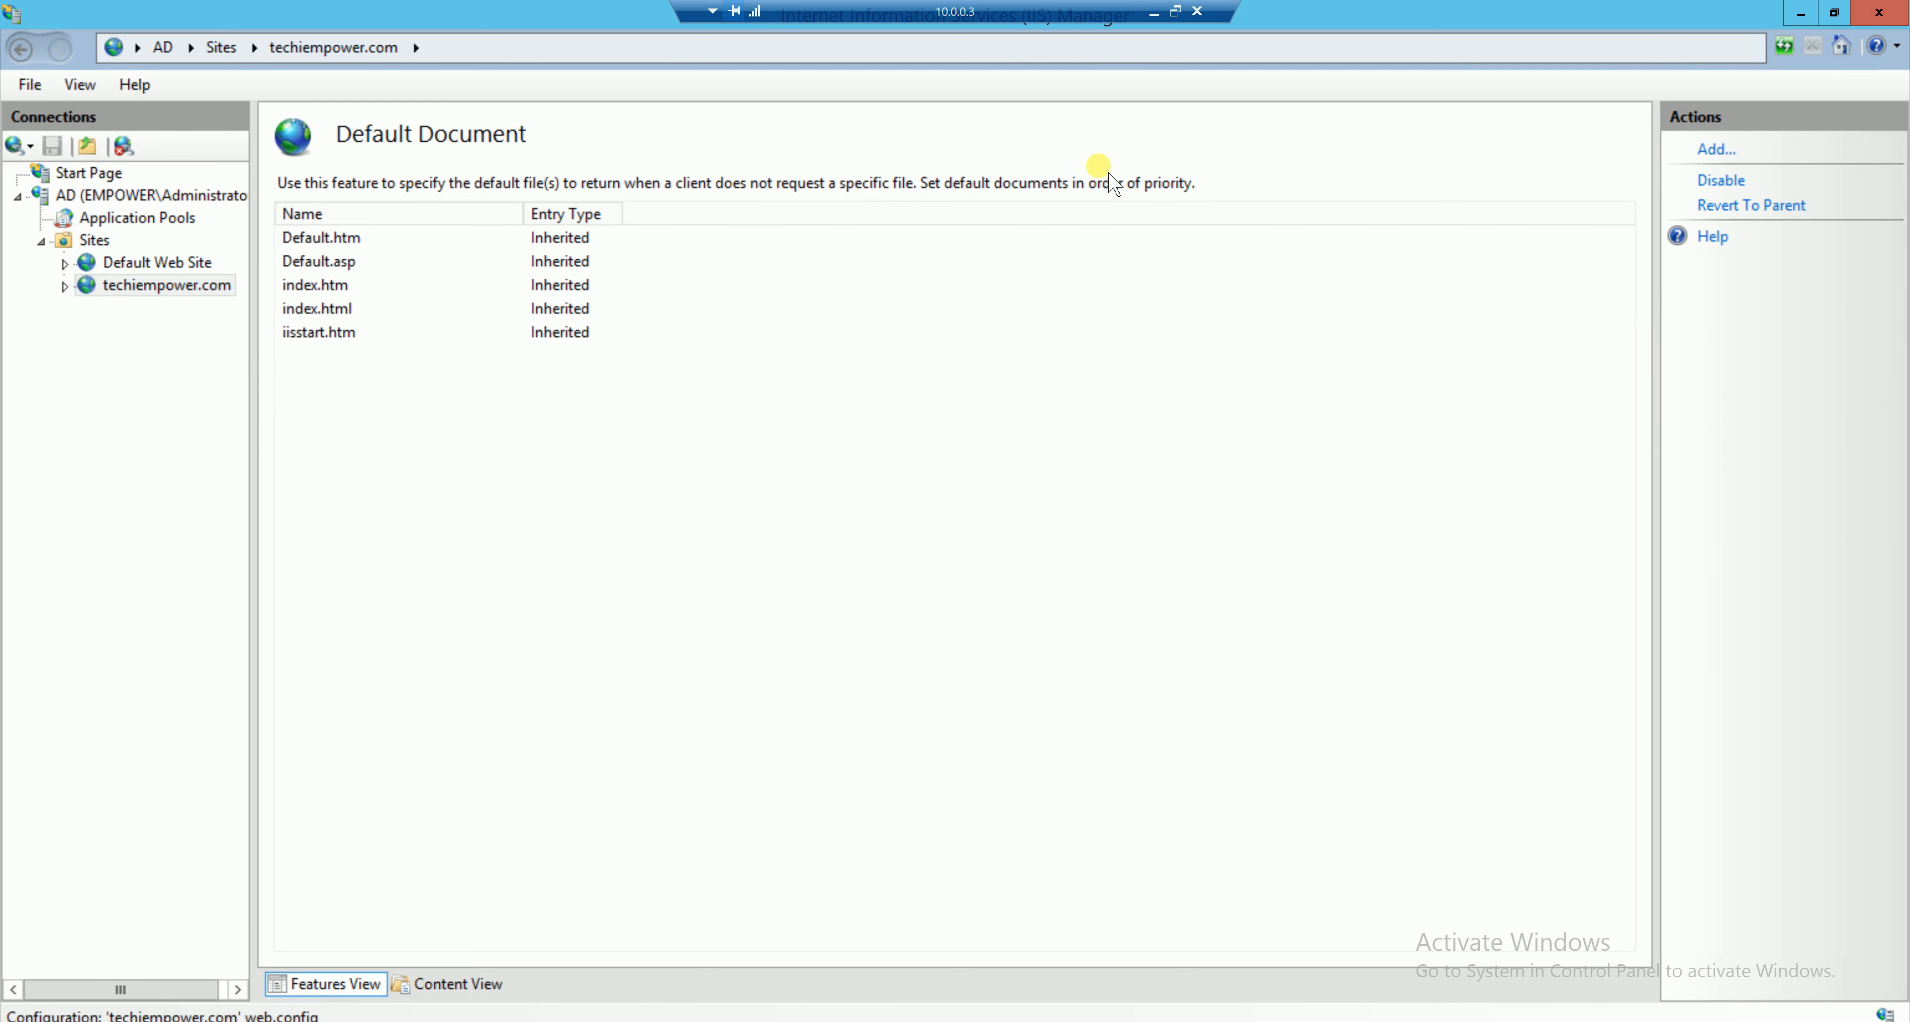
left_click(1715, 149)
type("webpage")
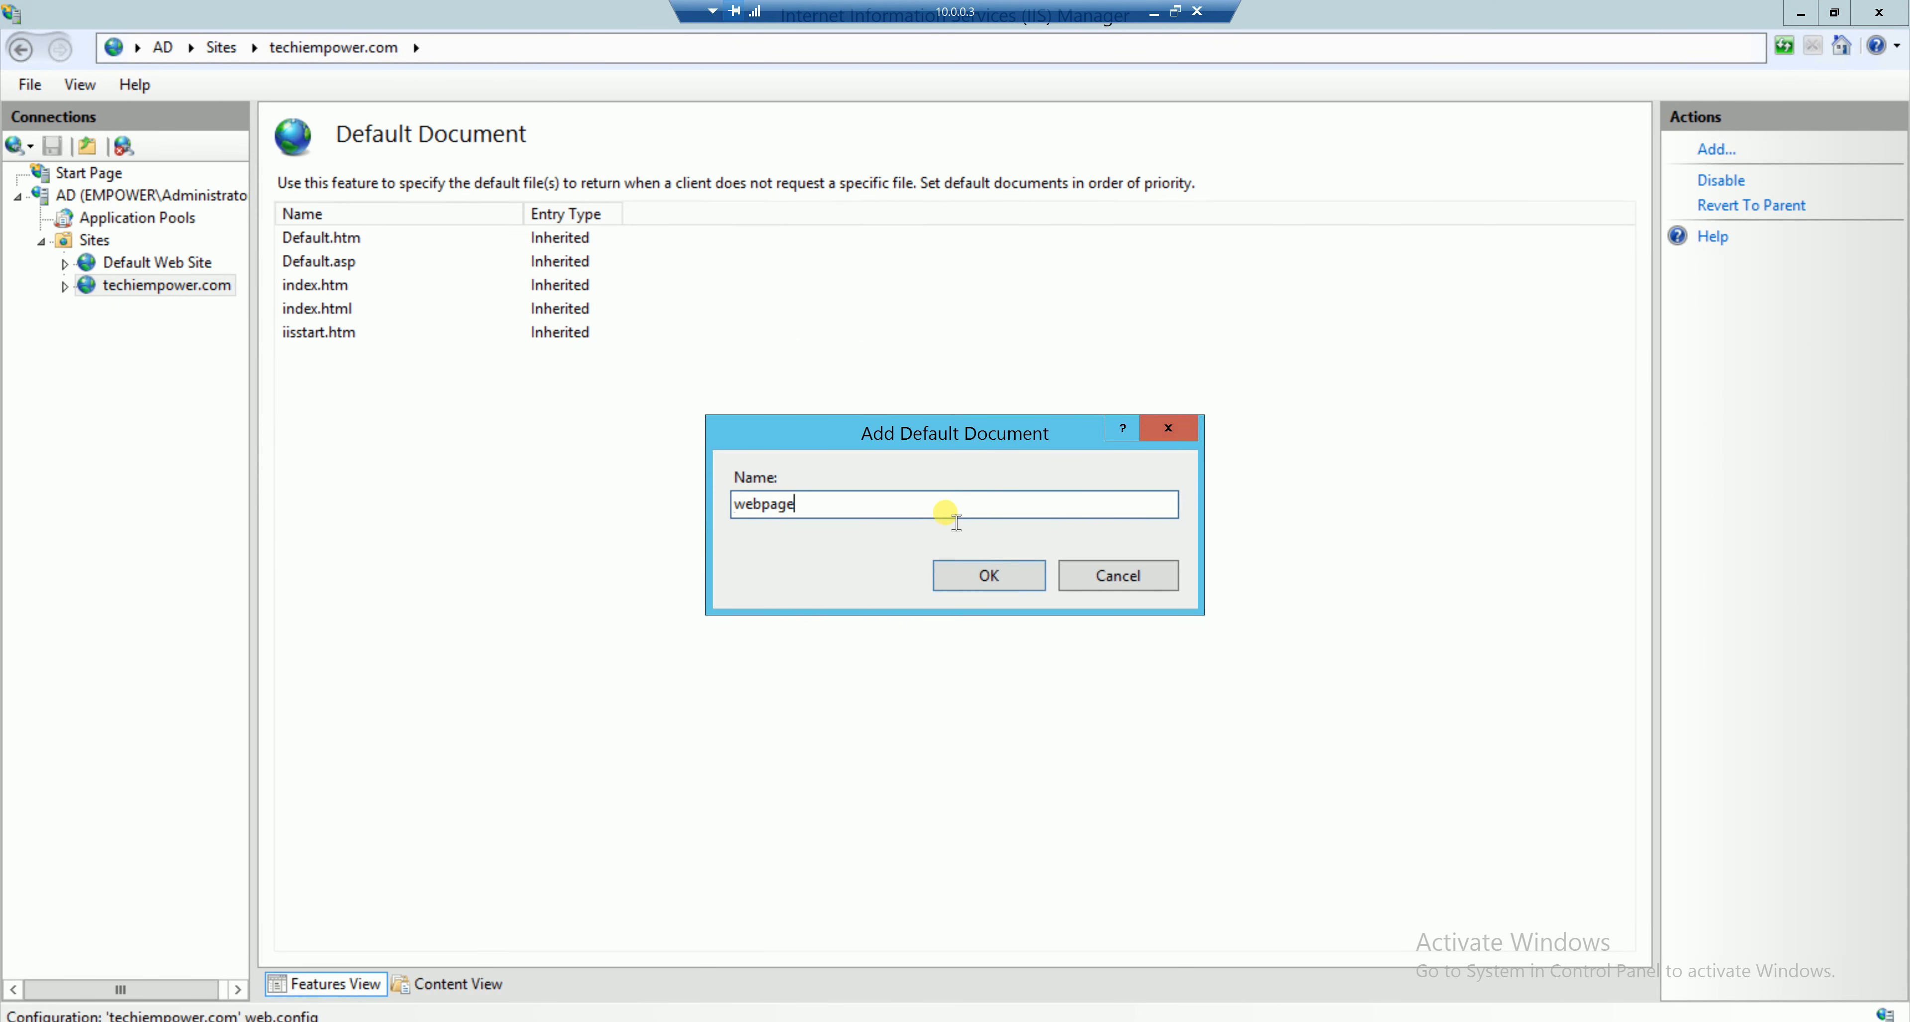
type(".html")
left_click(978, 575)
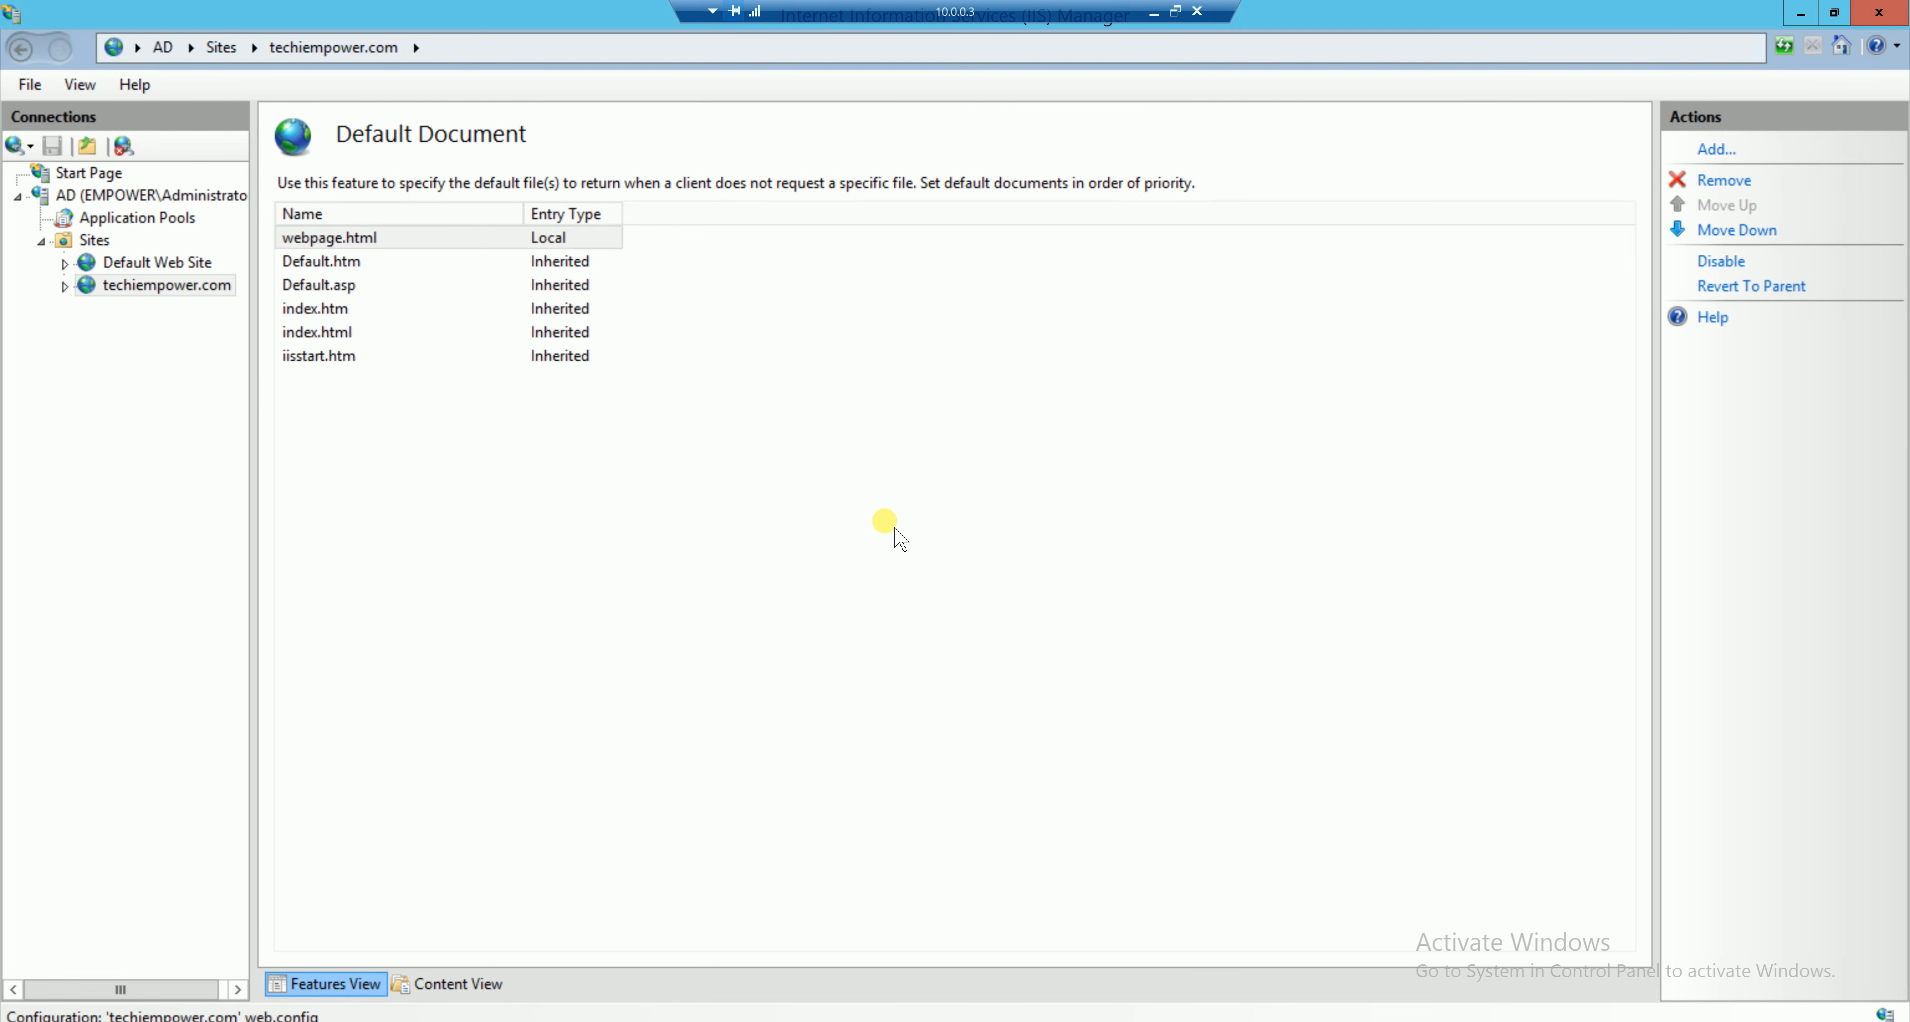
Enable directory browsing for the techiempower.com site.
left_click(140, 285)
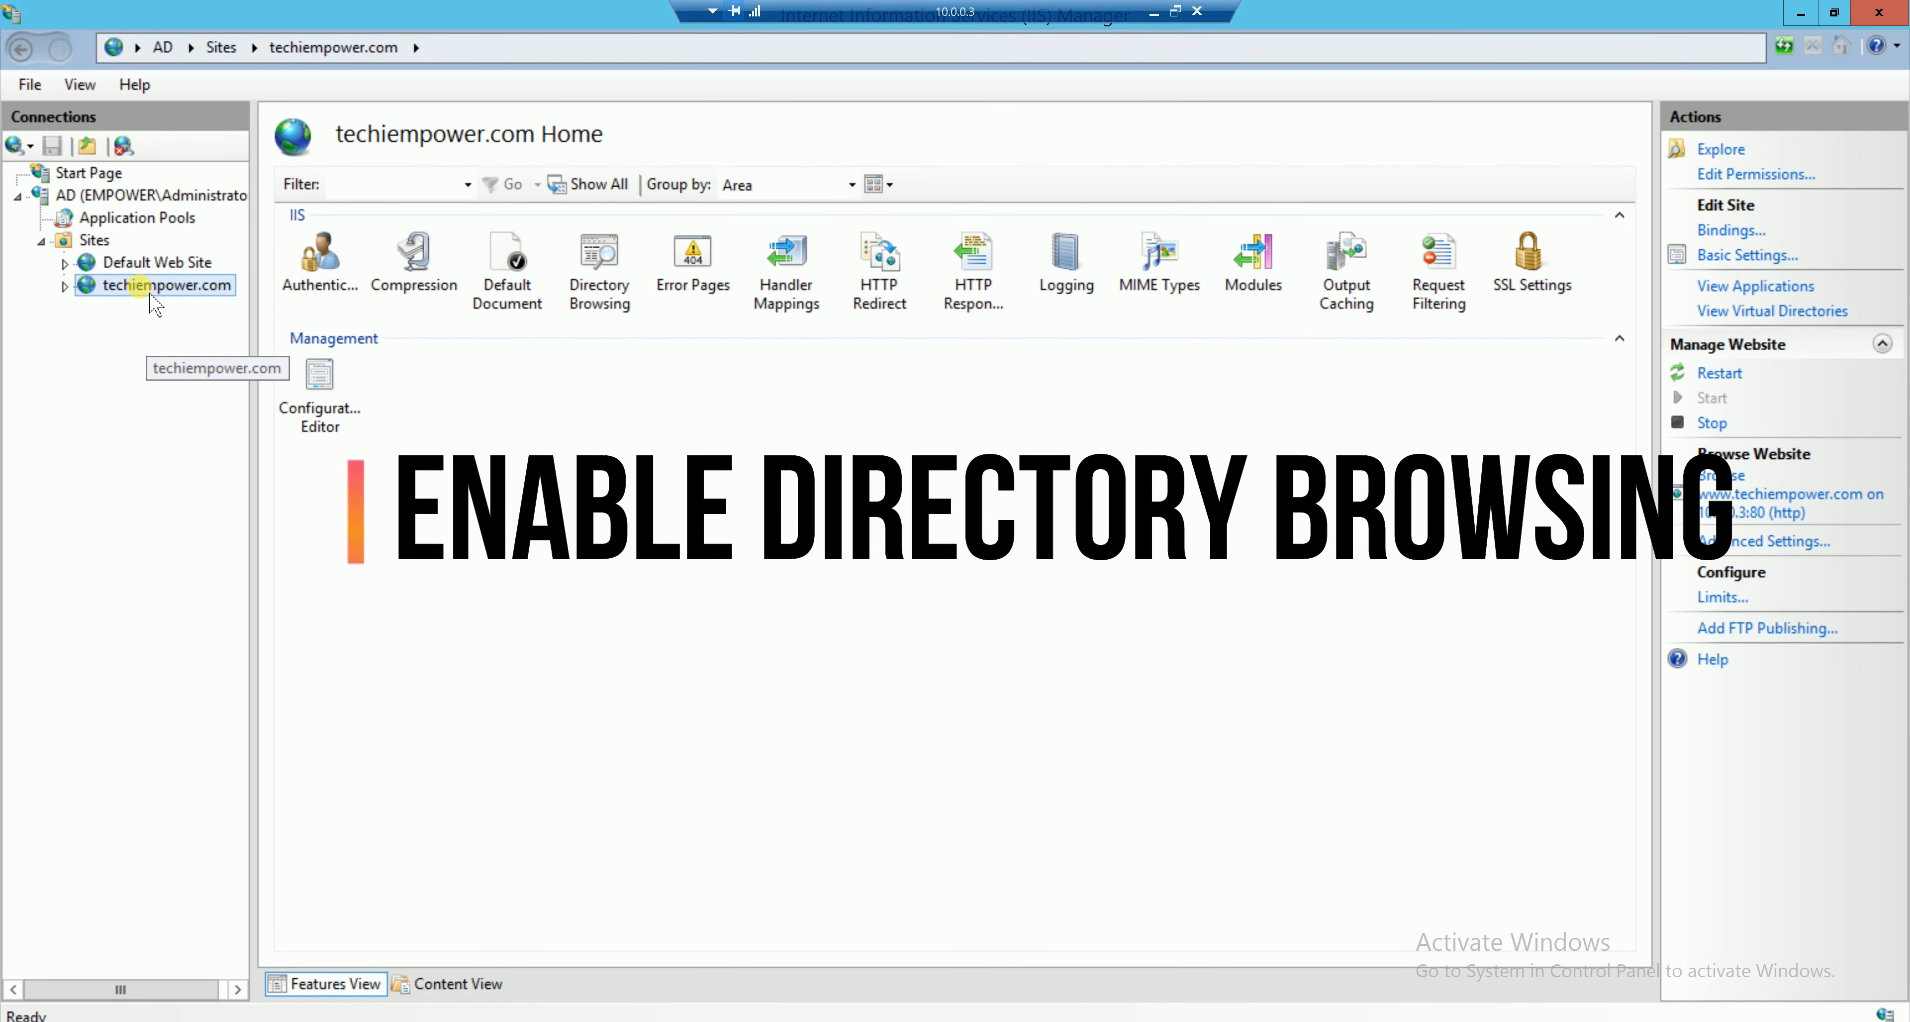
left_click(602, 267)
double_click(602, 267)
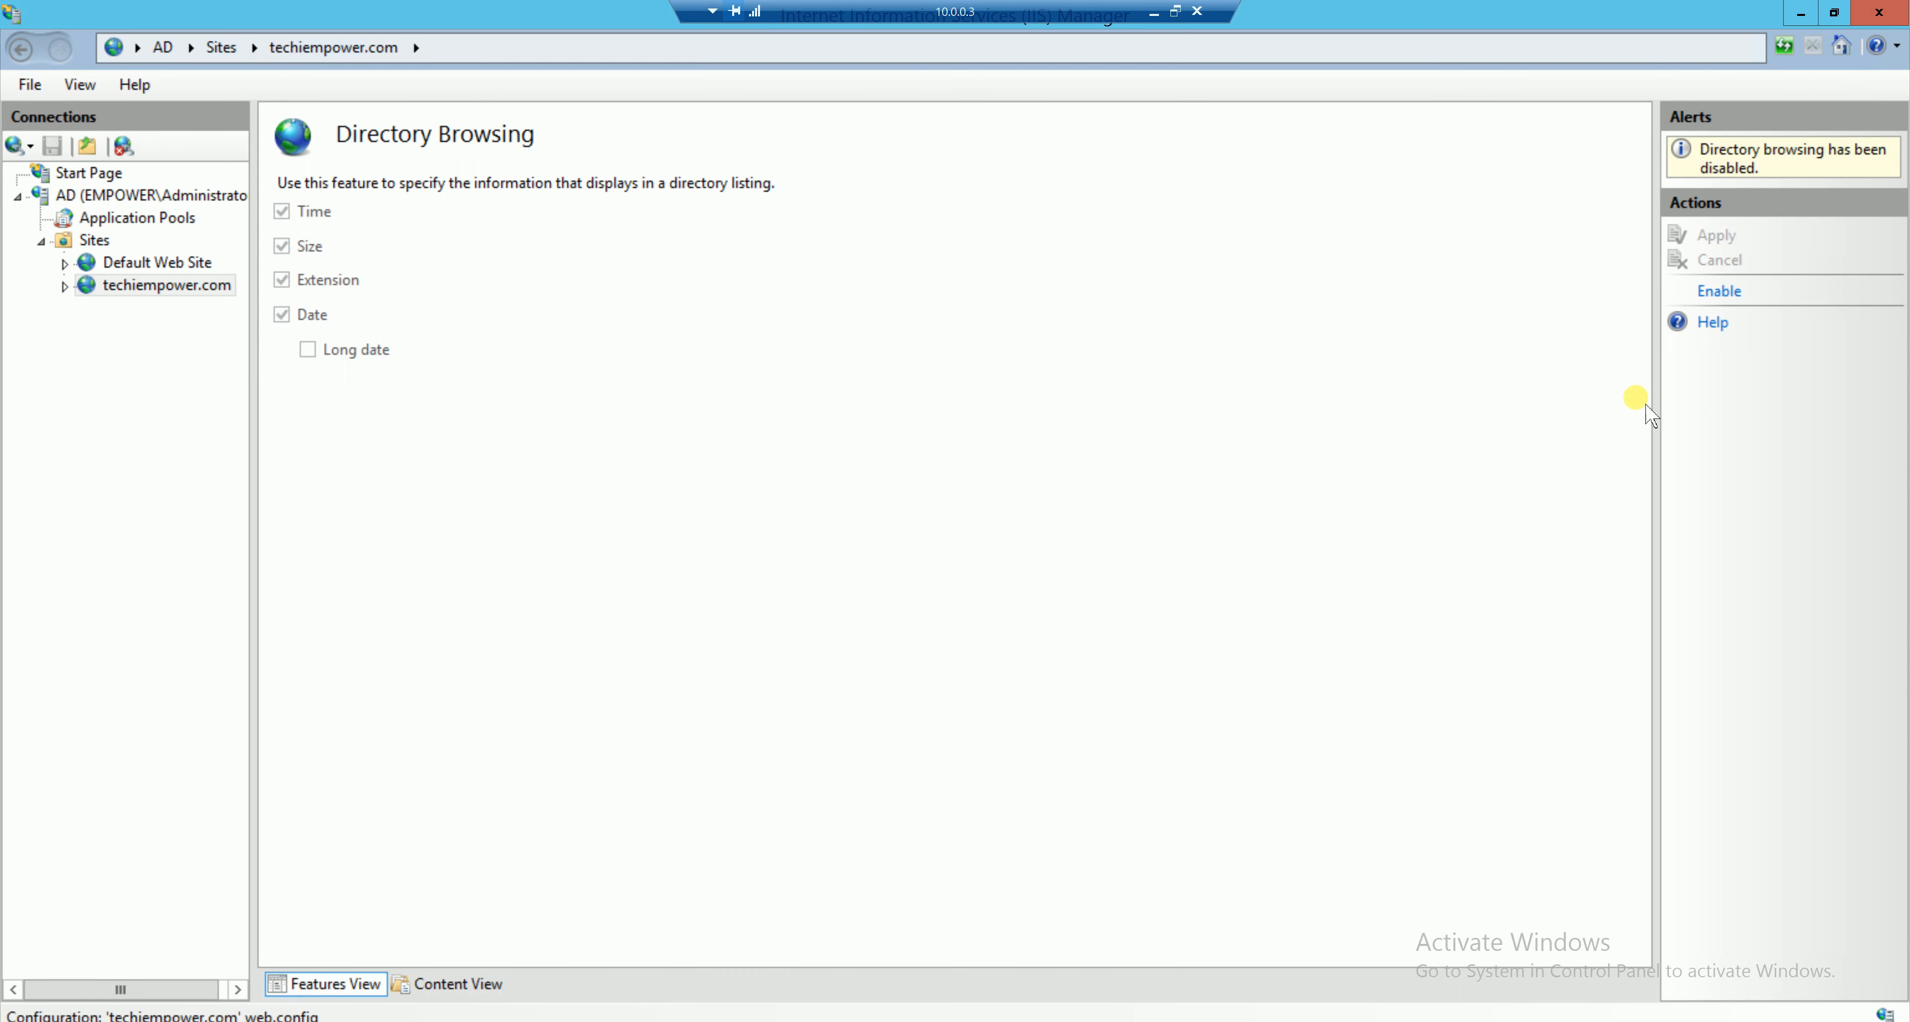
left_click(1717, 292)
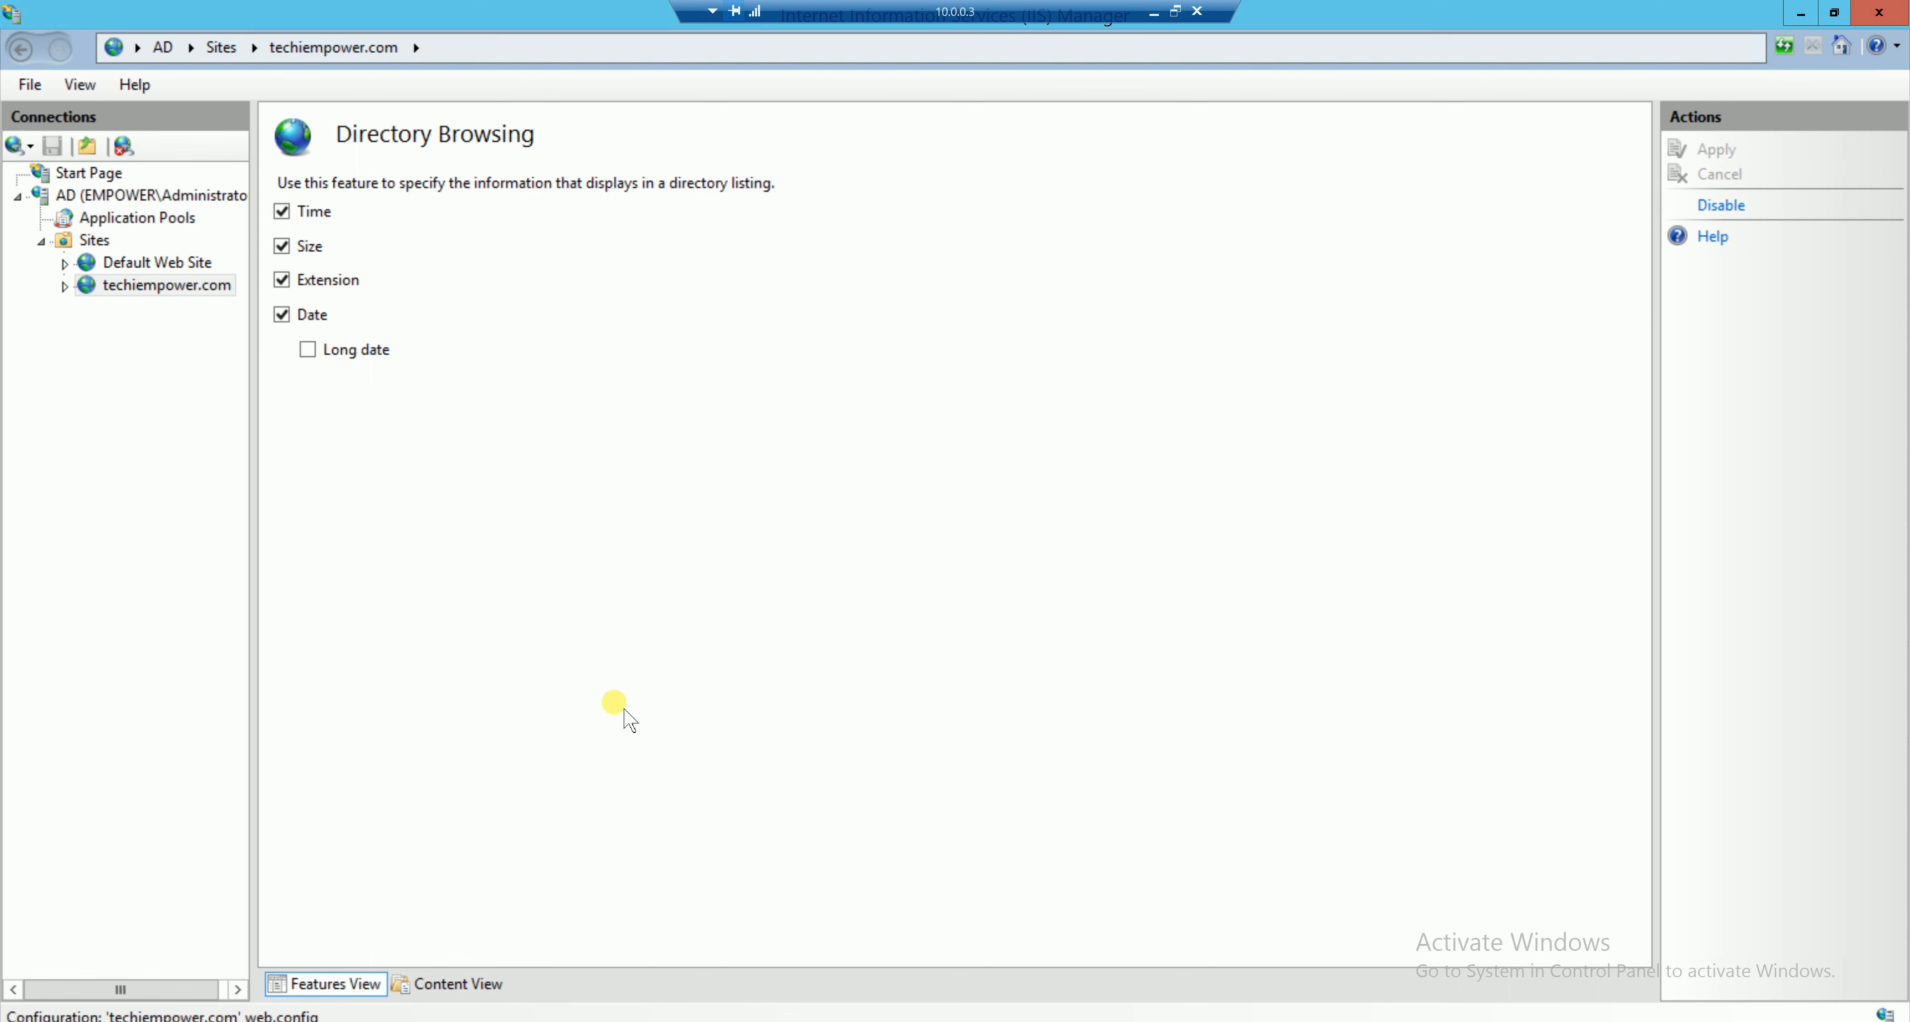
Switch to DNS Manager and start a new primary forward lookup zone that is not stored in Active Directory.
key("super")
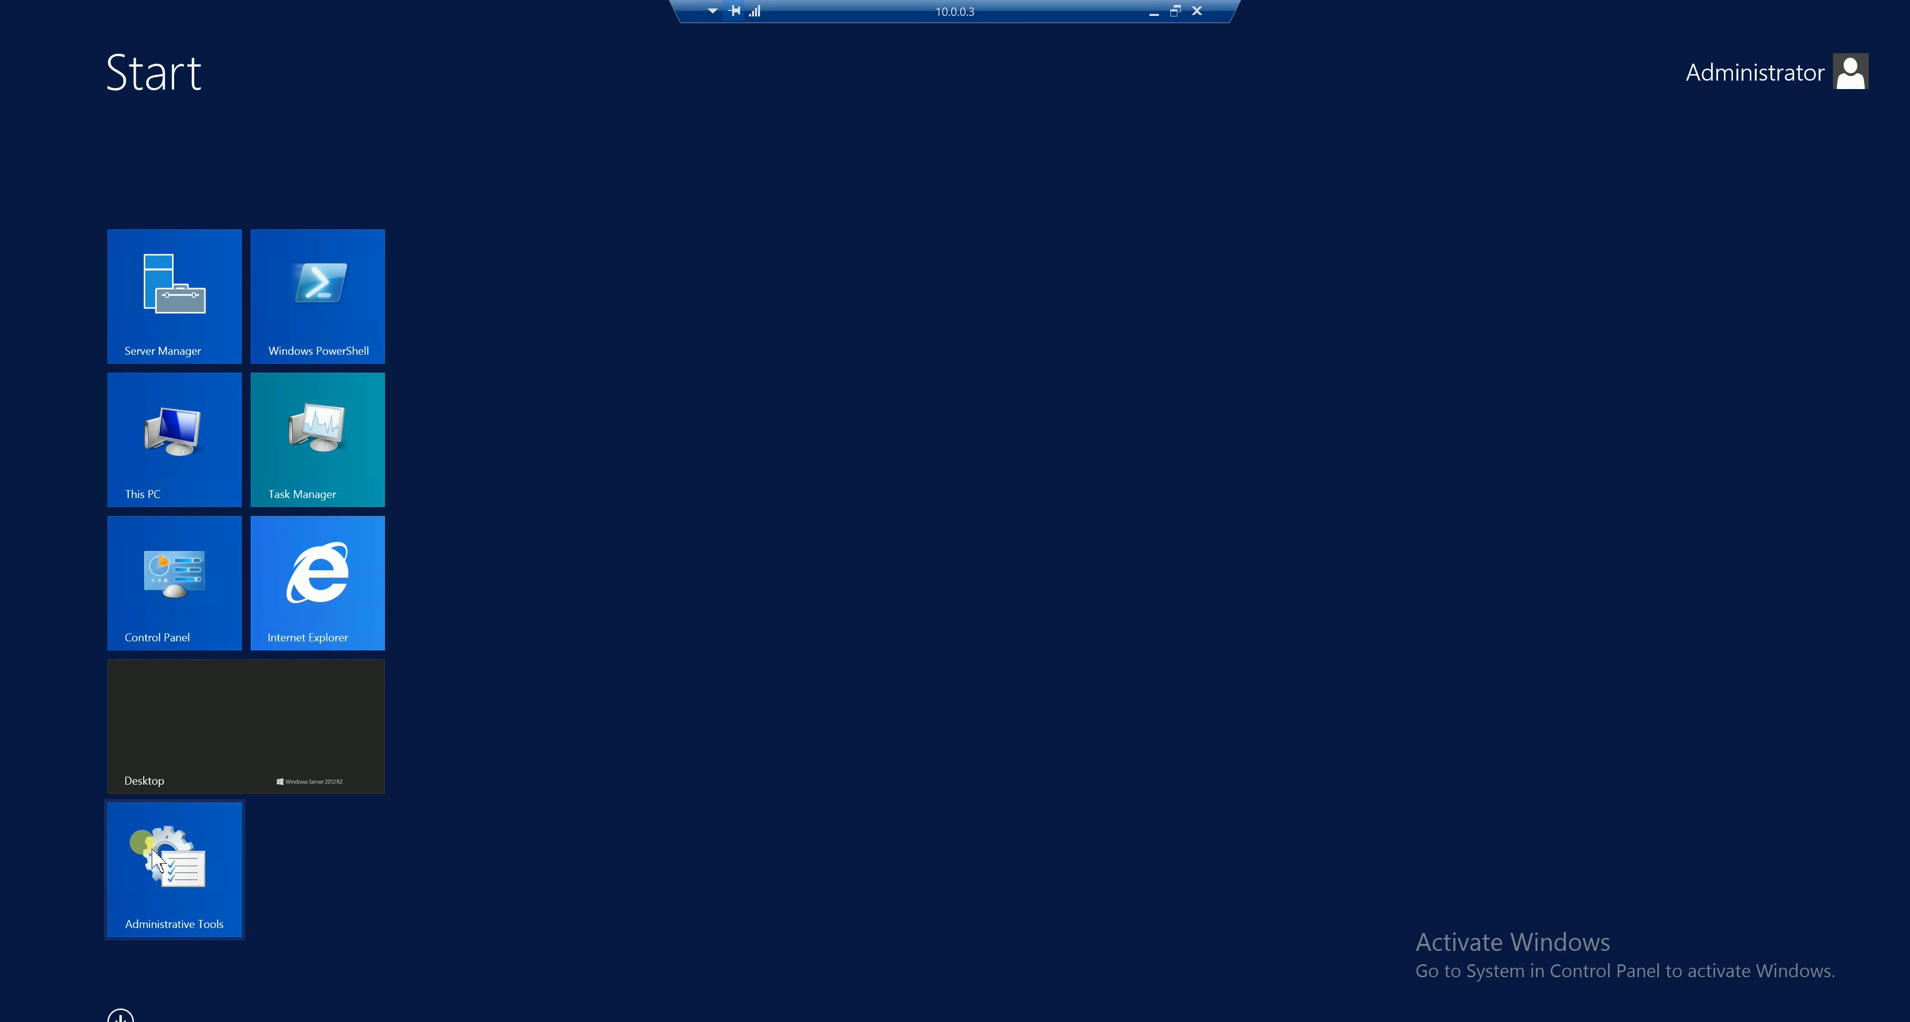
left_click(120, 1012)
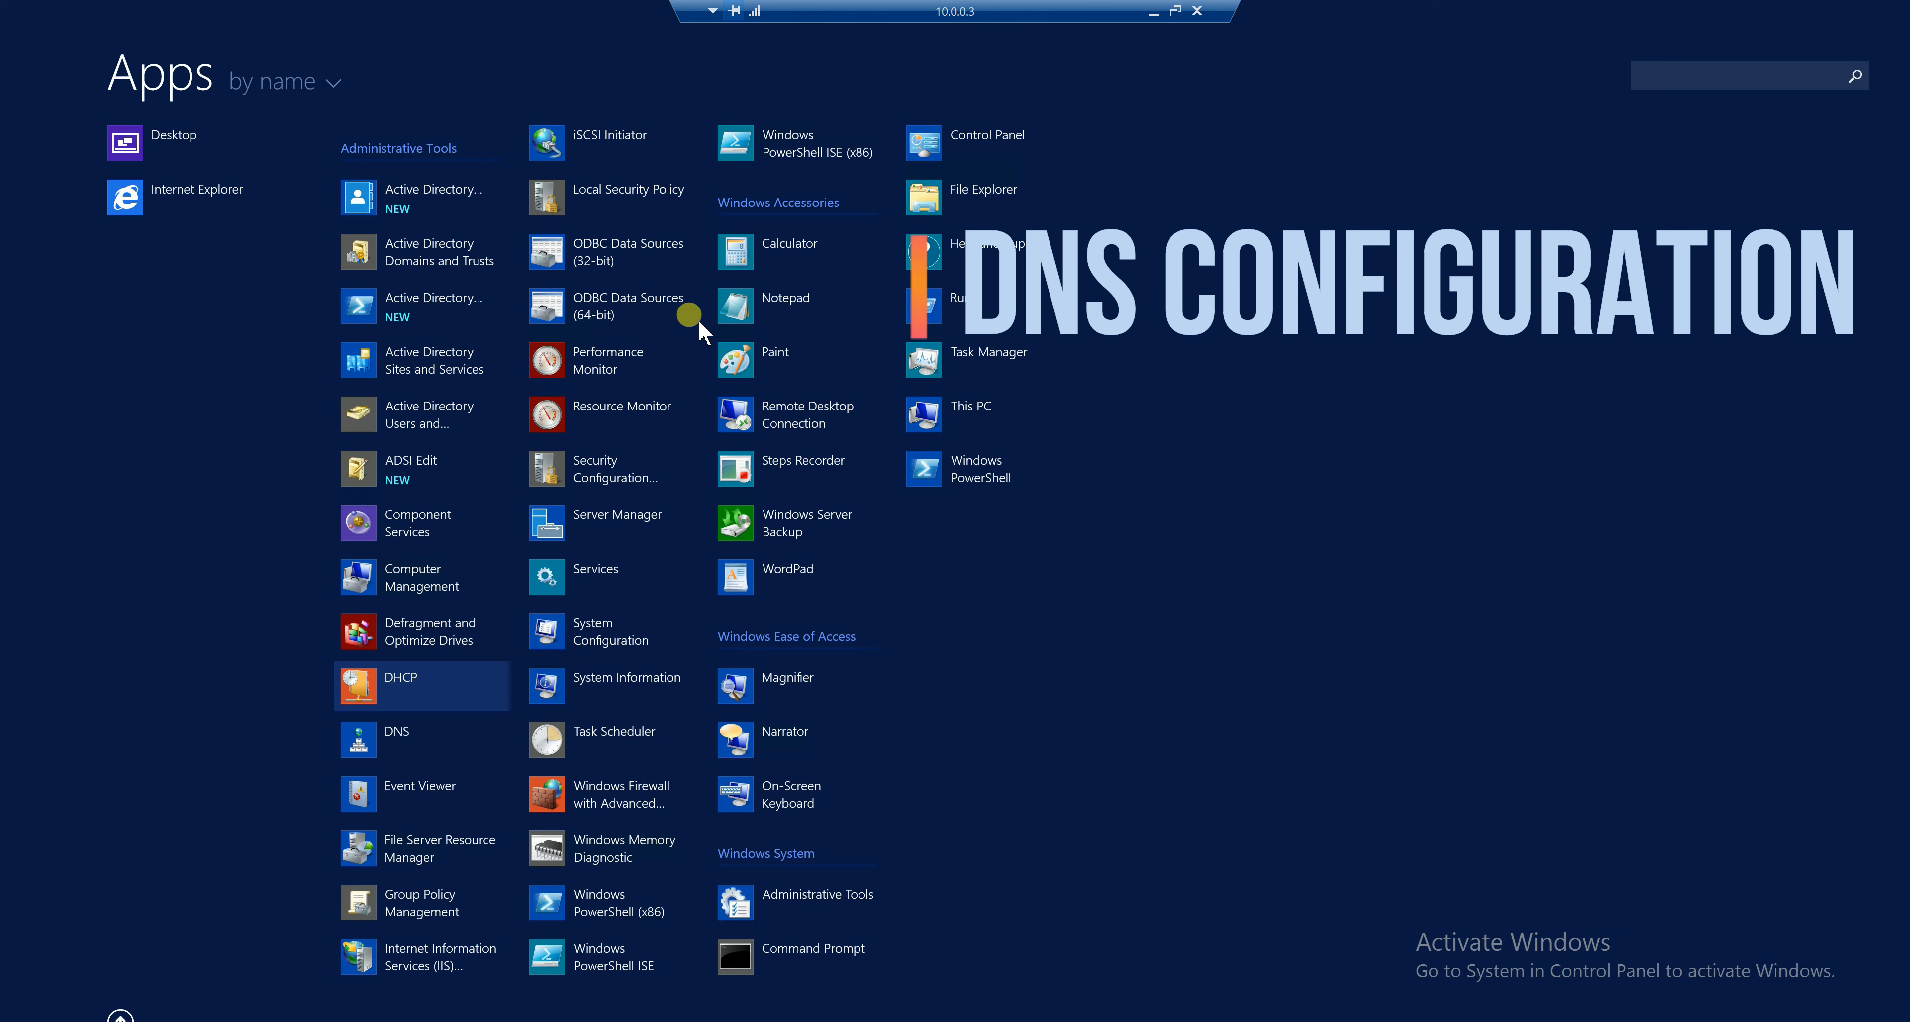
left_click(433, 757)
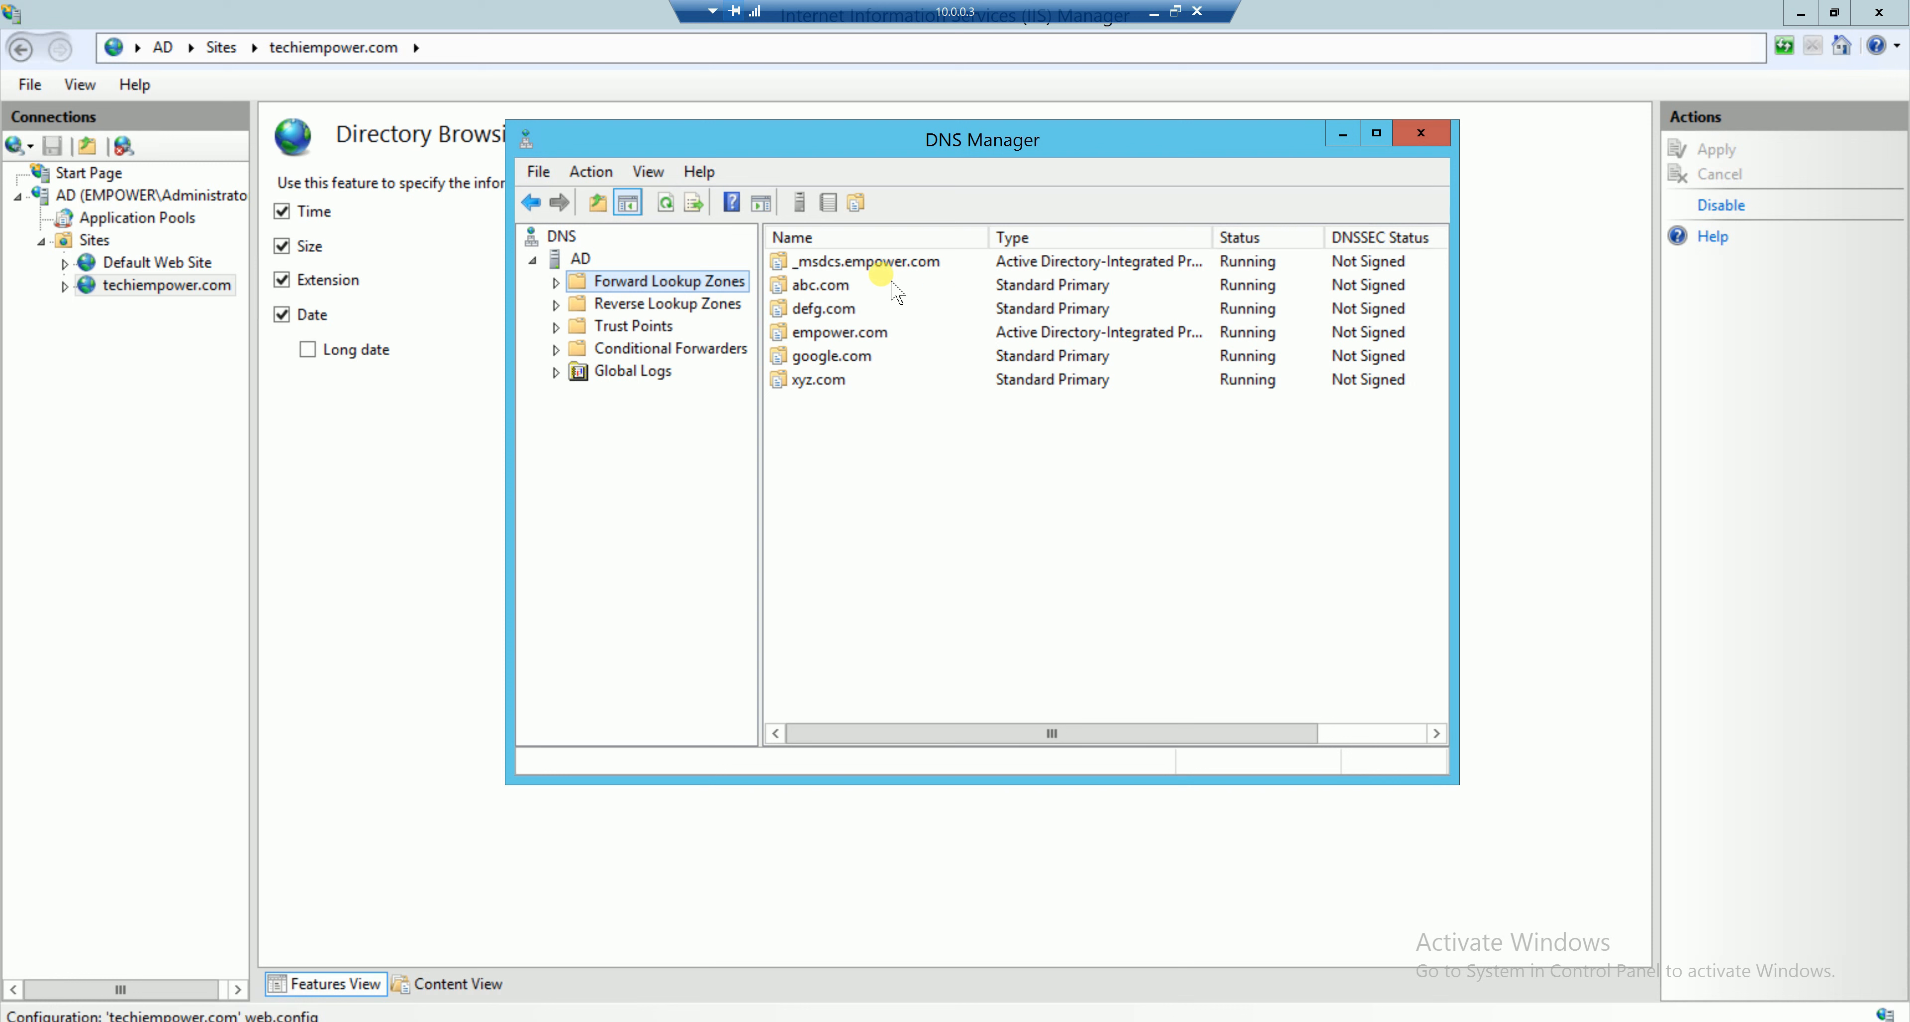
right_click(719, 292)
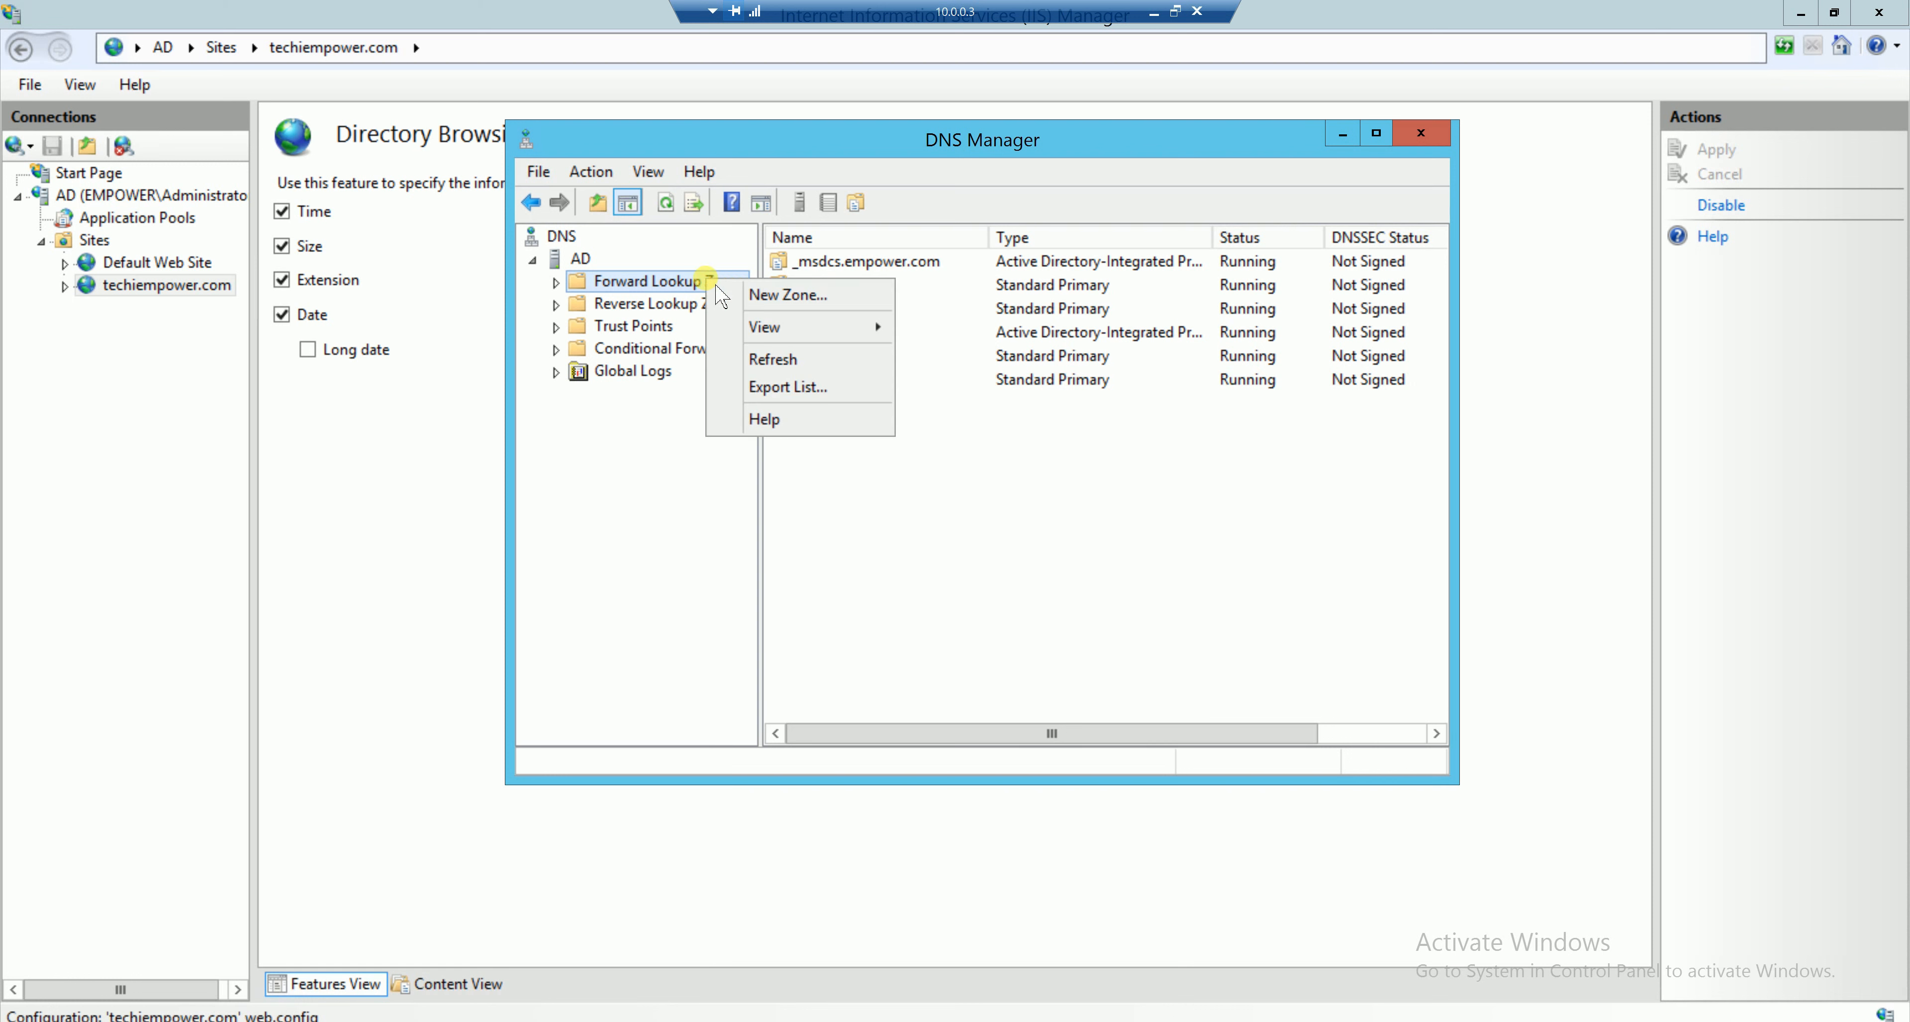
left_click(760, 296)
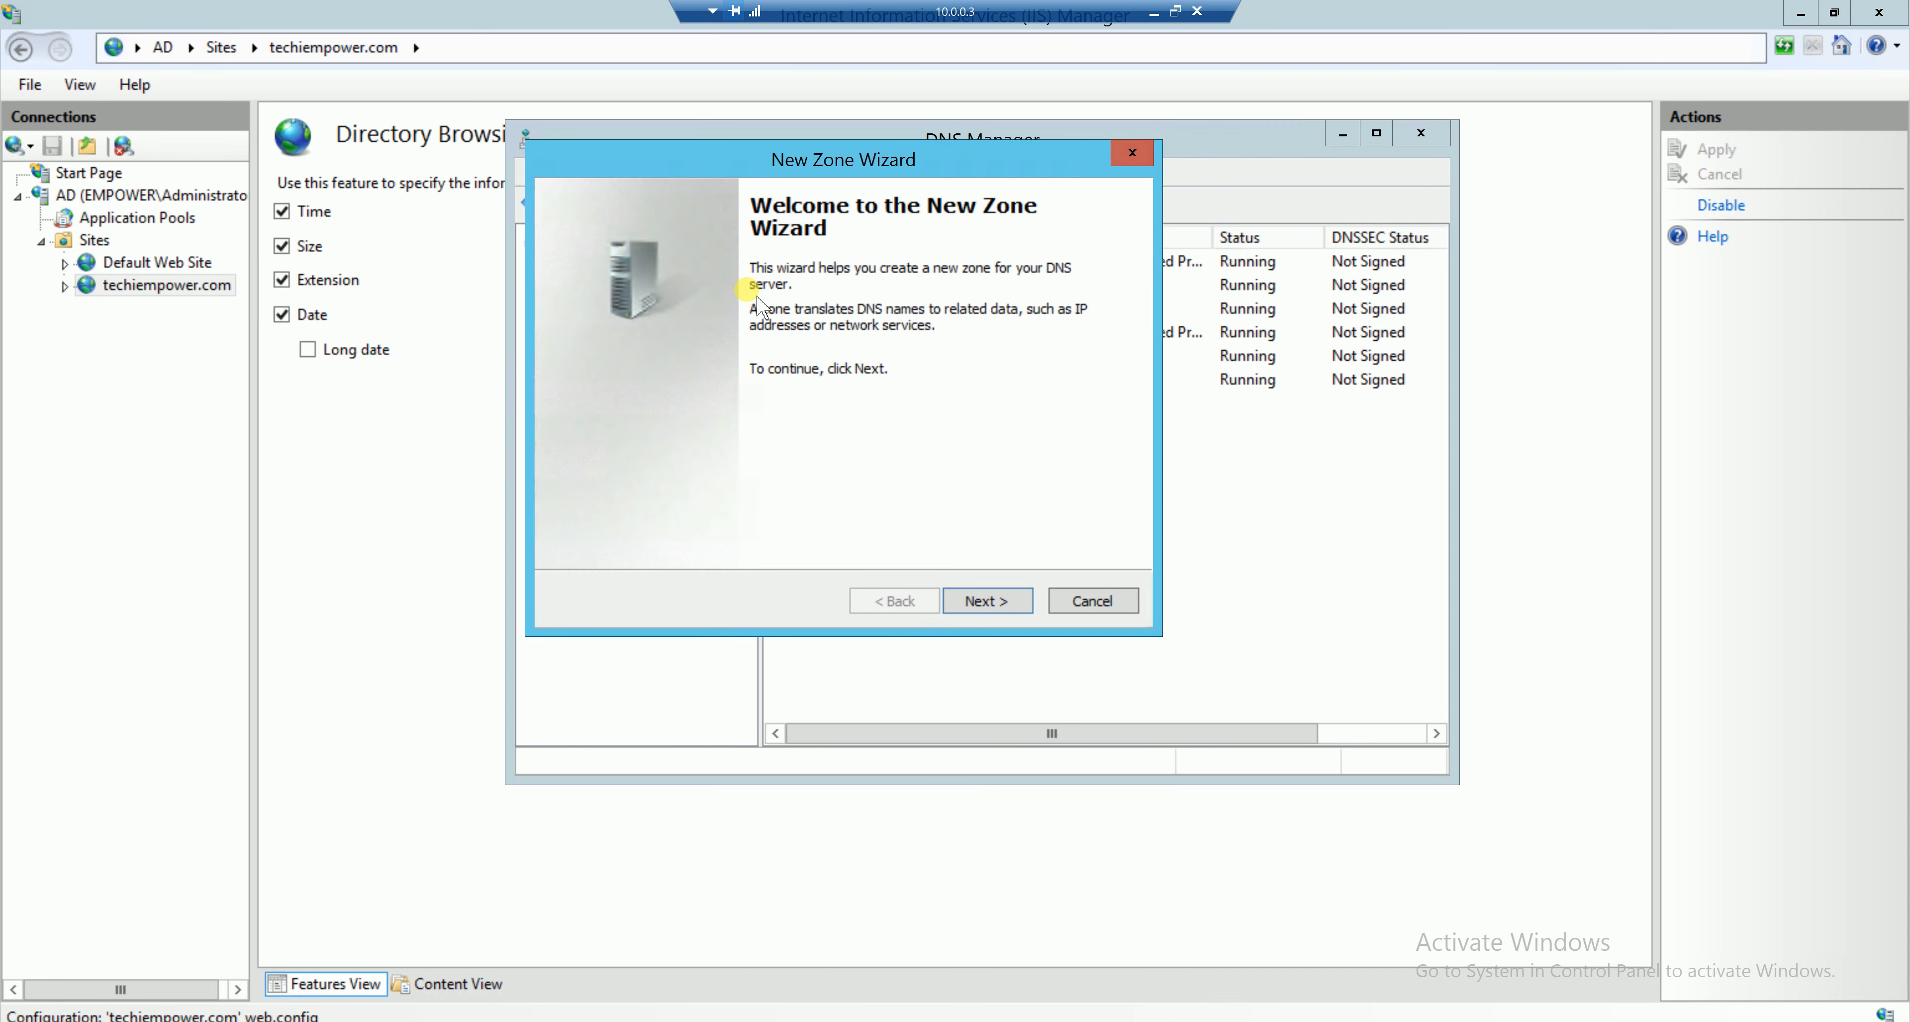
left_click(1026, 602)
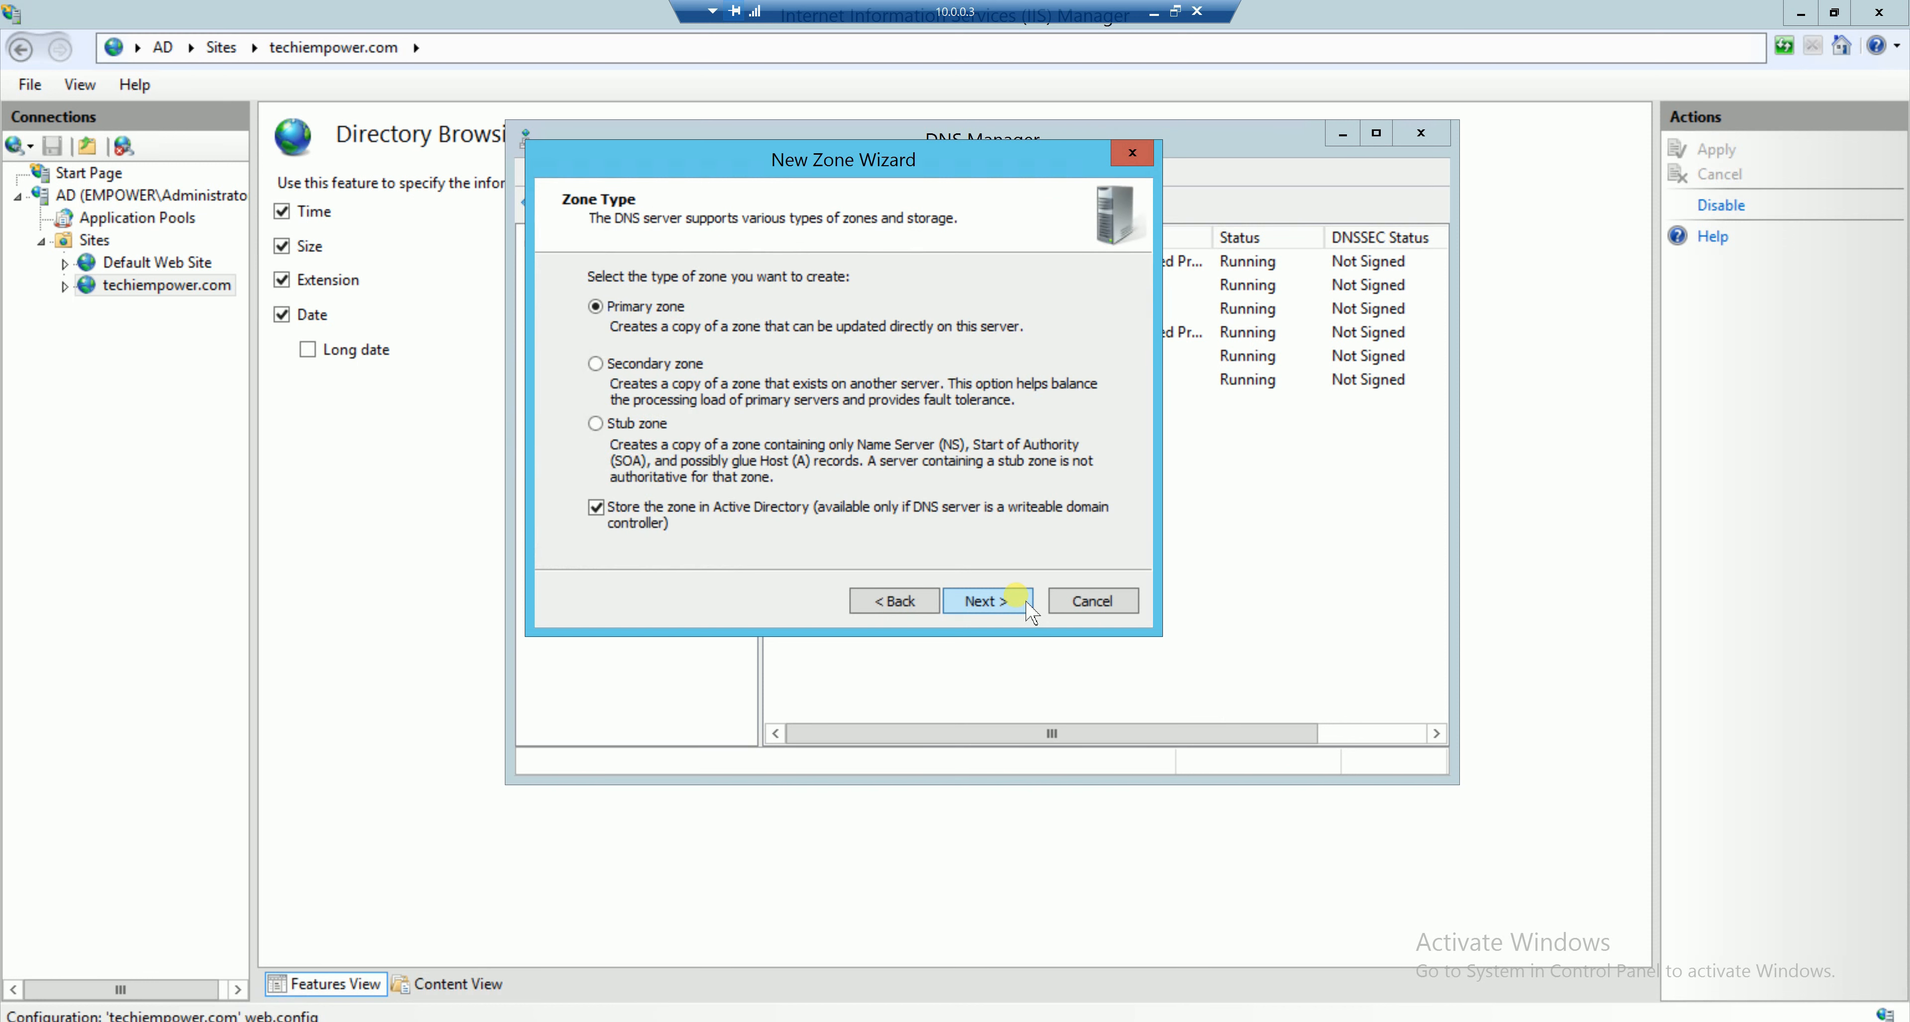
left_click(763, 517)
left_click(985, 604)
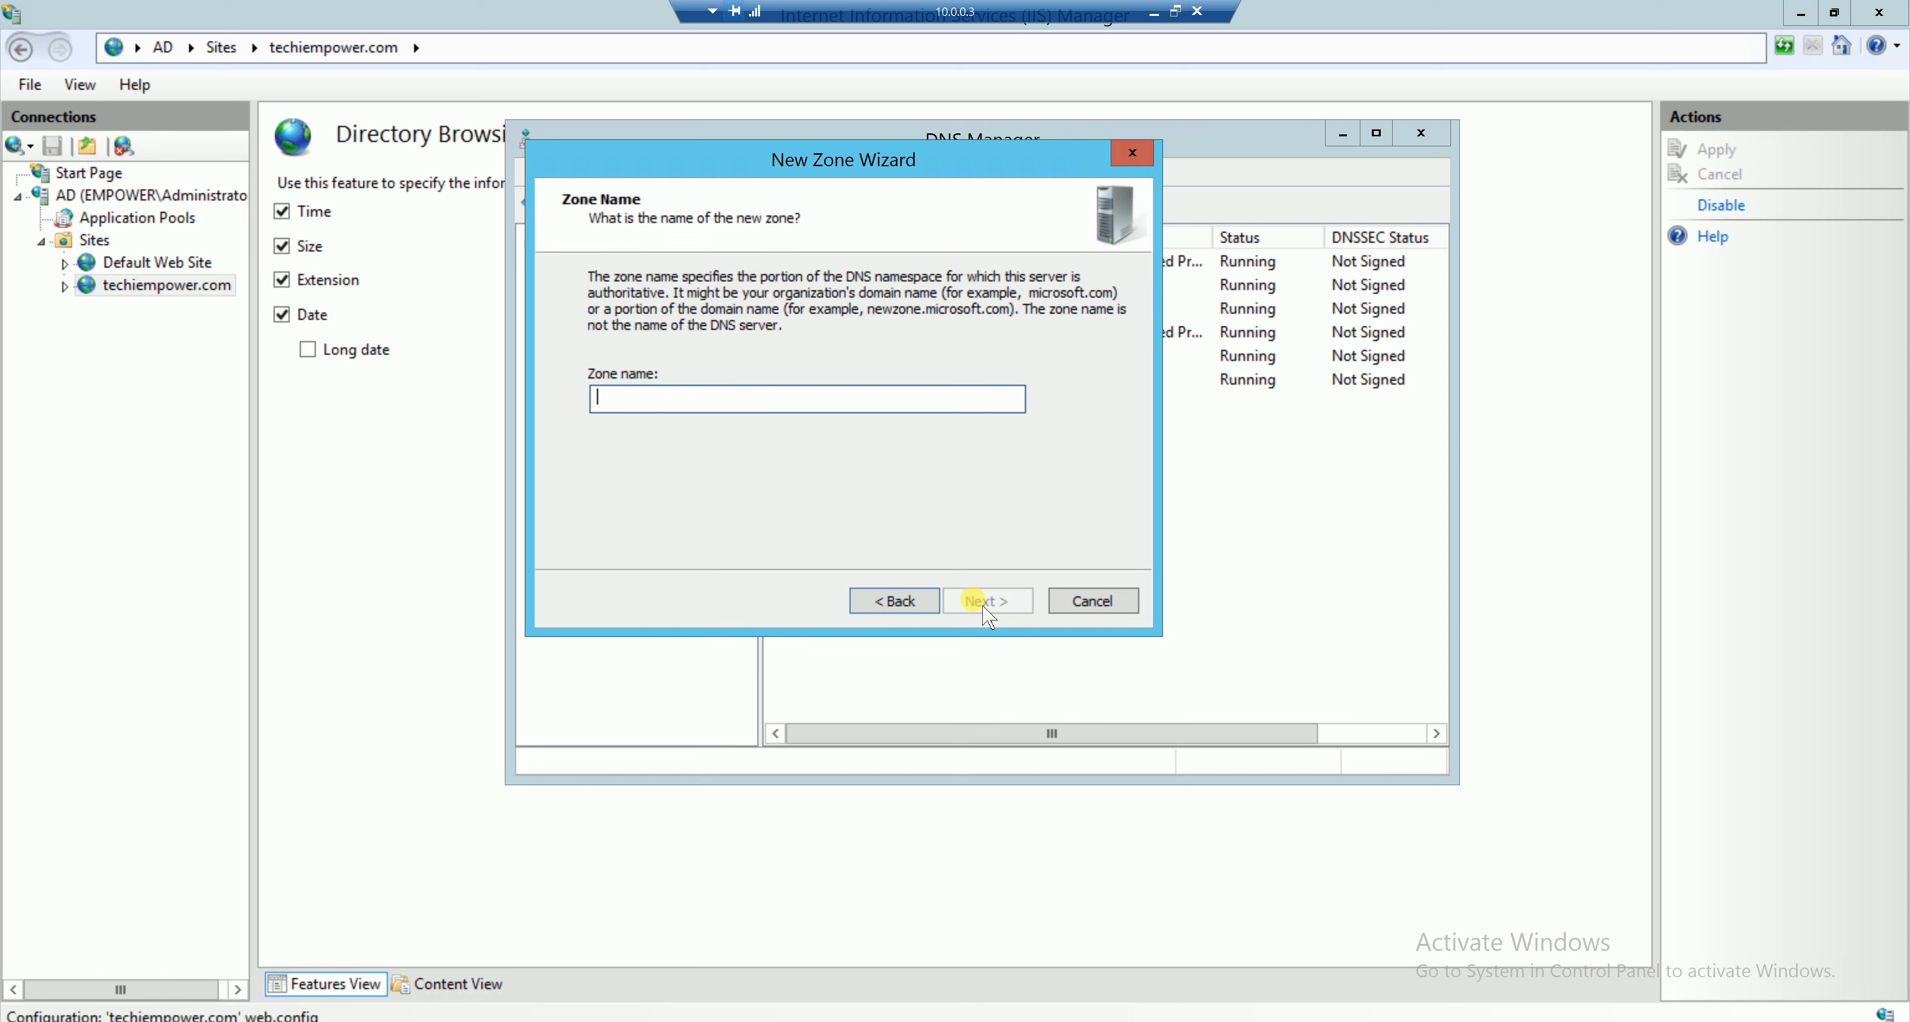
Name the zone techiempower.com with a new zone file, allow both nonsecure and secure dynamic updates, and finish creating it.
type("techieempower")
left_click(634, 396)
key("BackSpace")
type(".com")
left_click(985, 600)
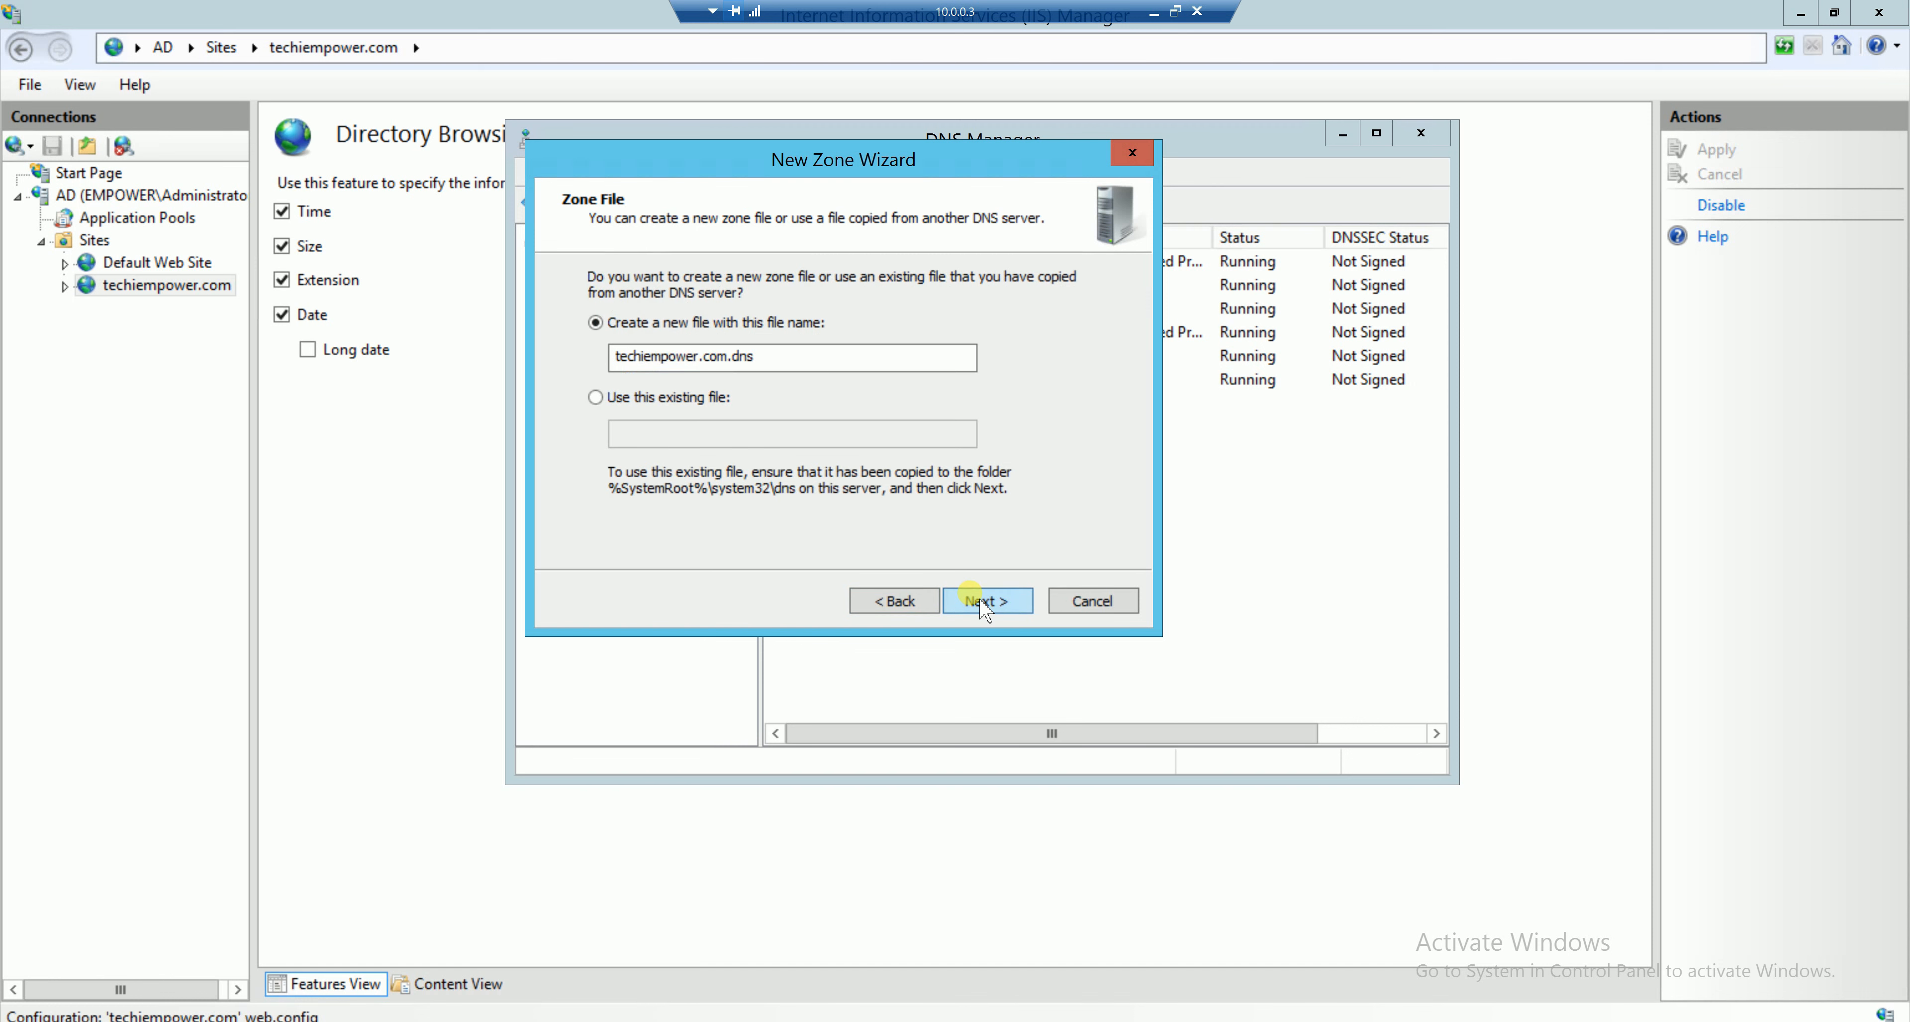
left_click(985, 600)
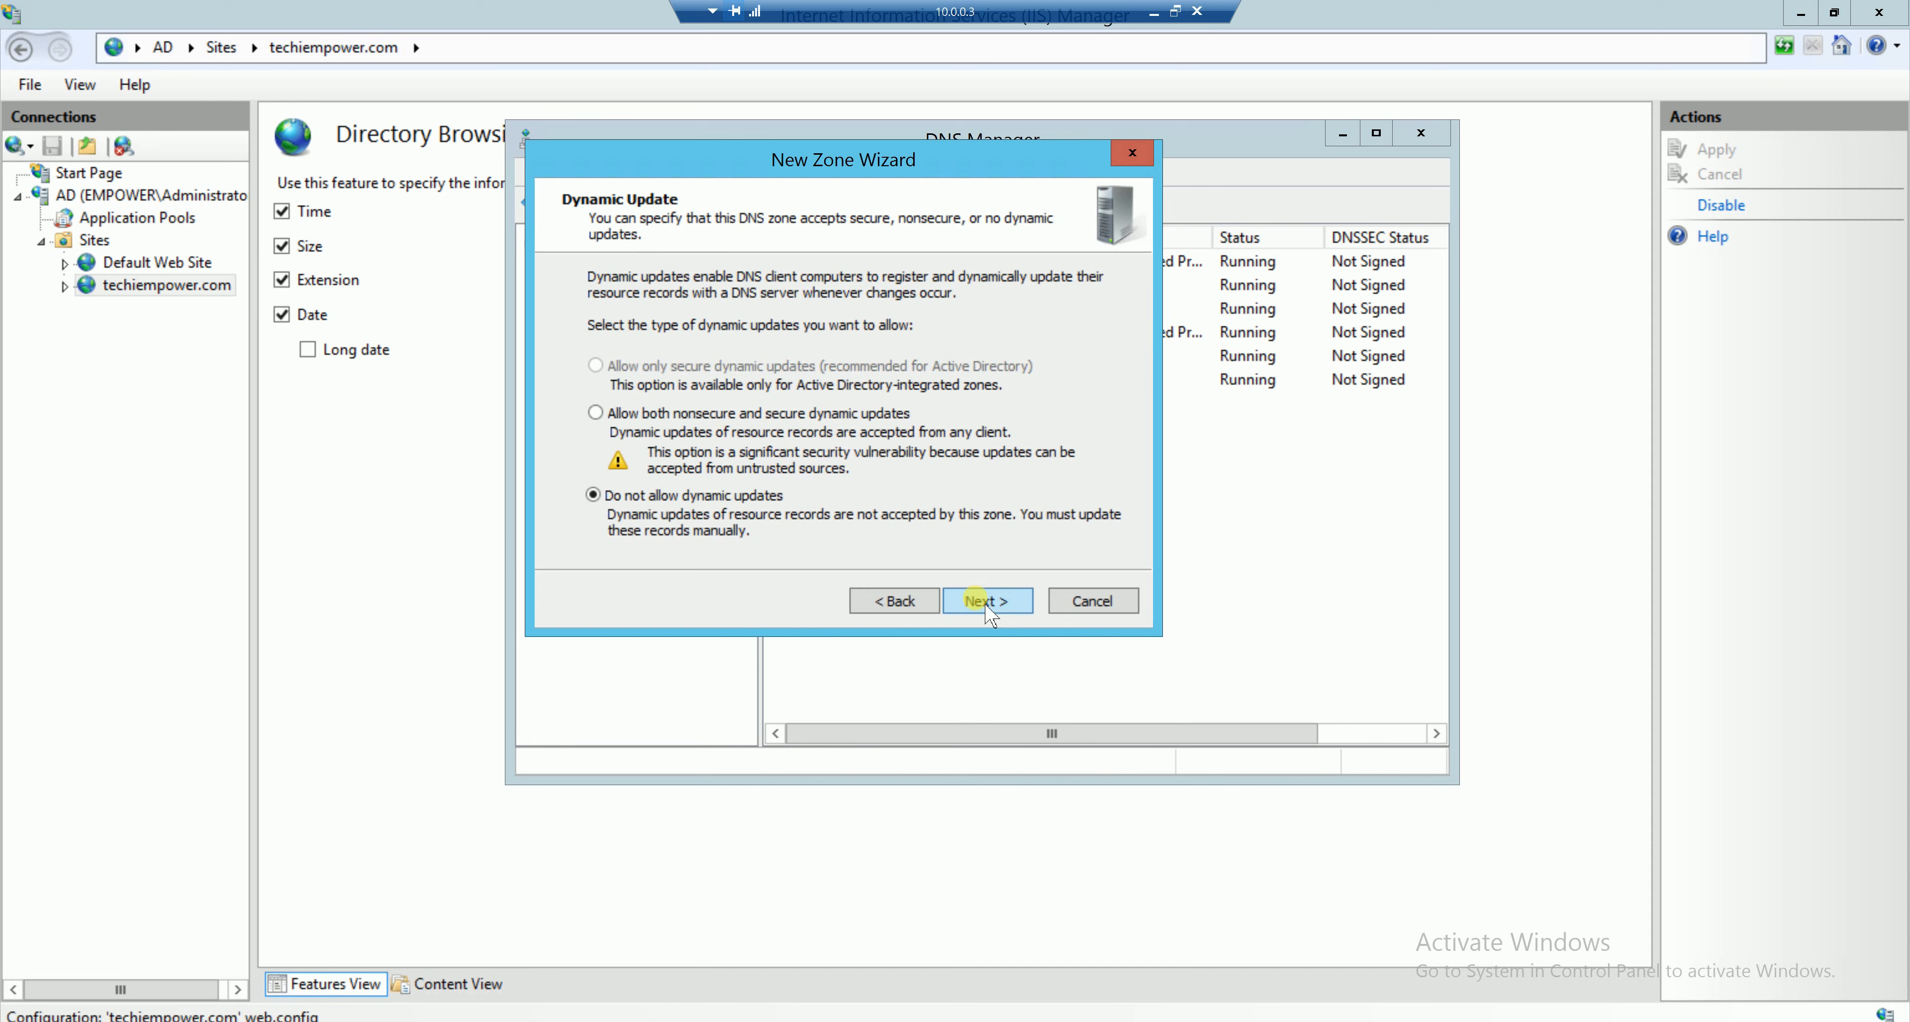
left_click(632, 412)
left_click(985, 600)
left_click(985, 601)
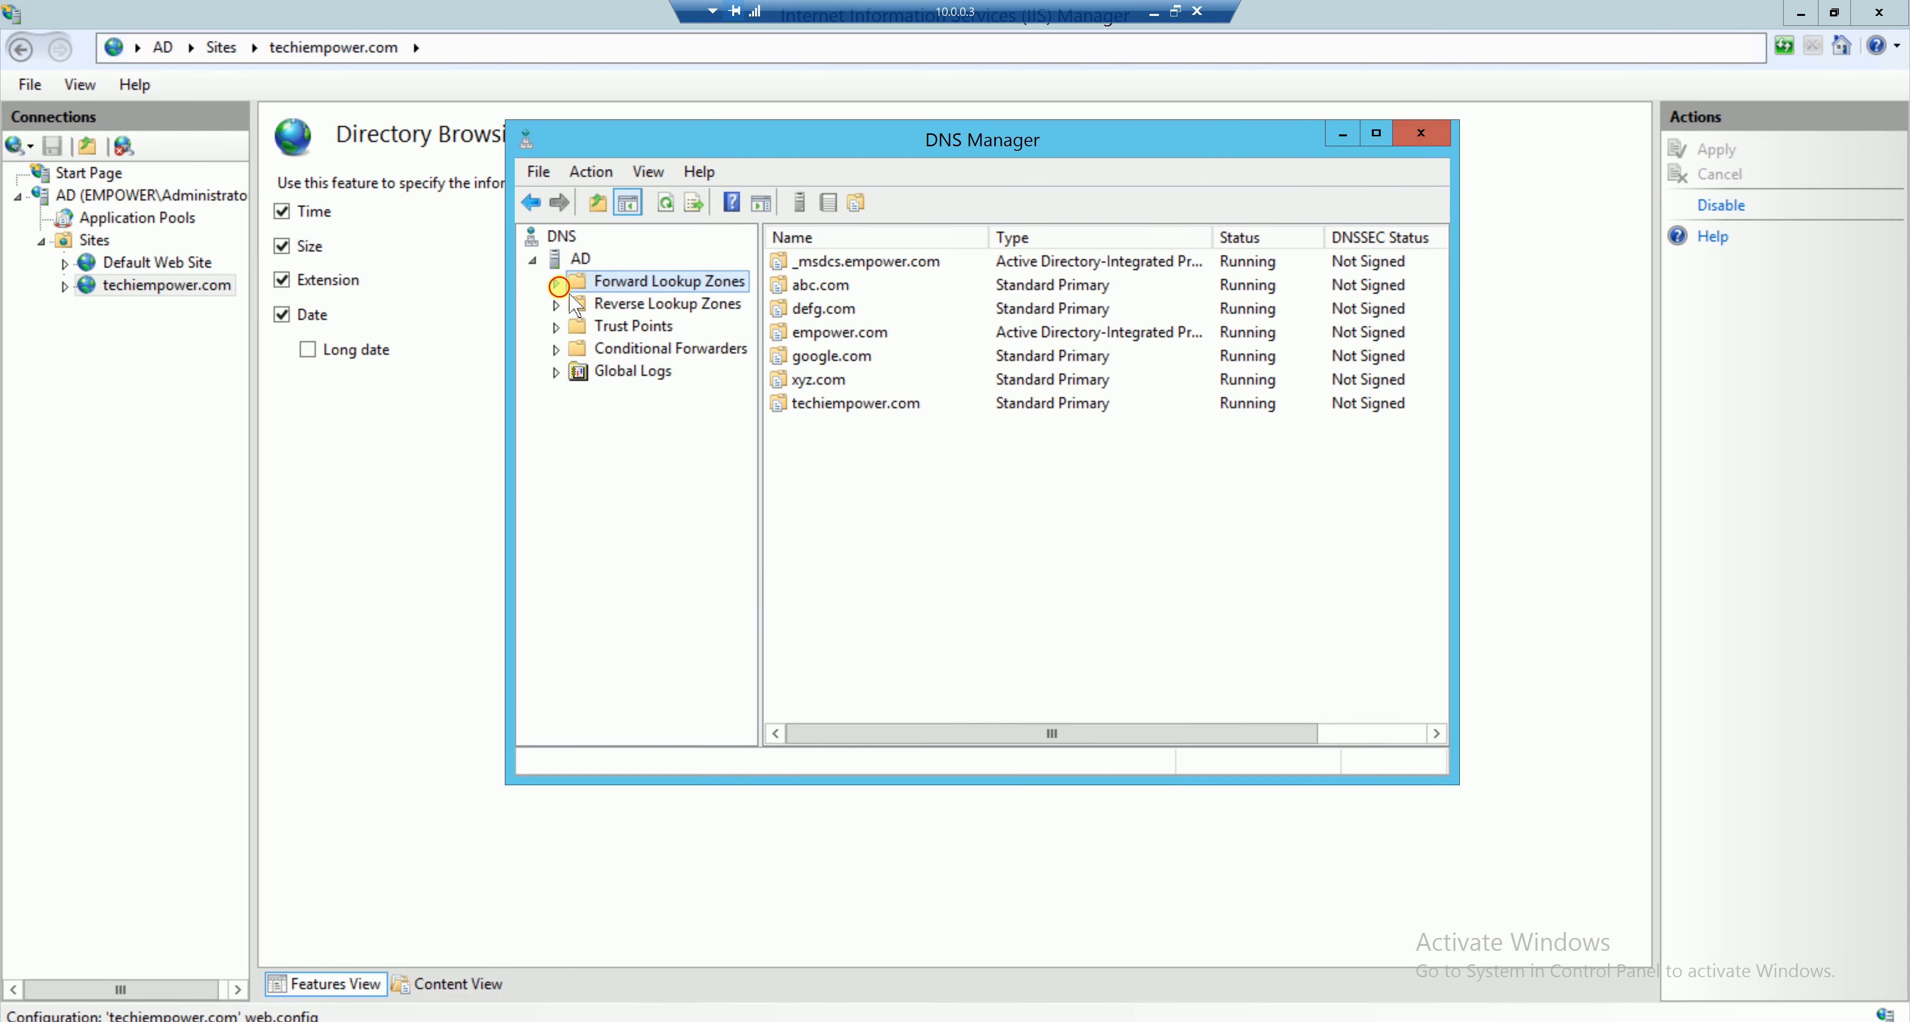
Add a host (A) record named AD with IP address 10.0.0.3 to the techiempower.com zone.
left_click(556, 282)
right_click(671, 438)
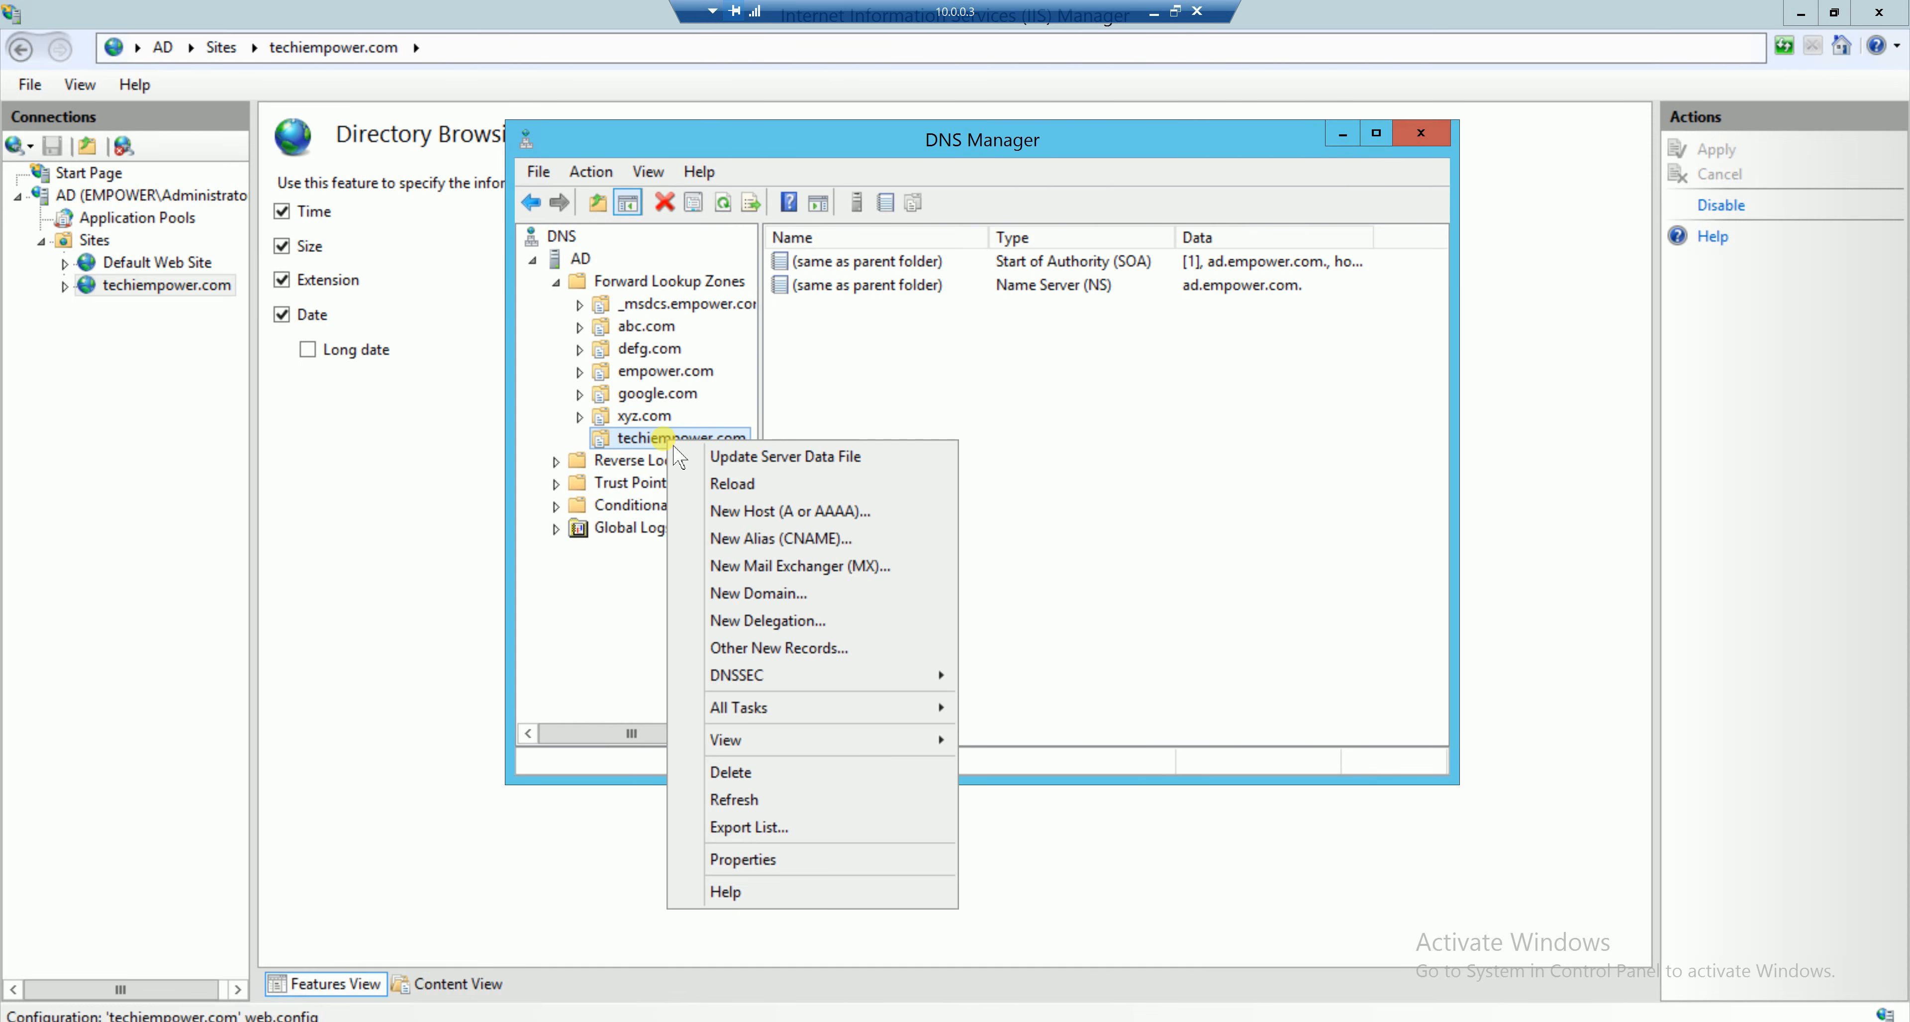
left_click(593, 429)
right_click(607, 438)
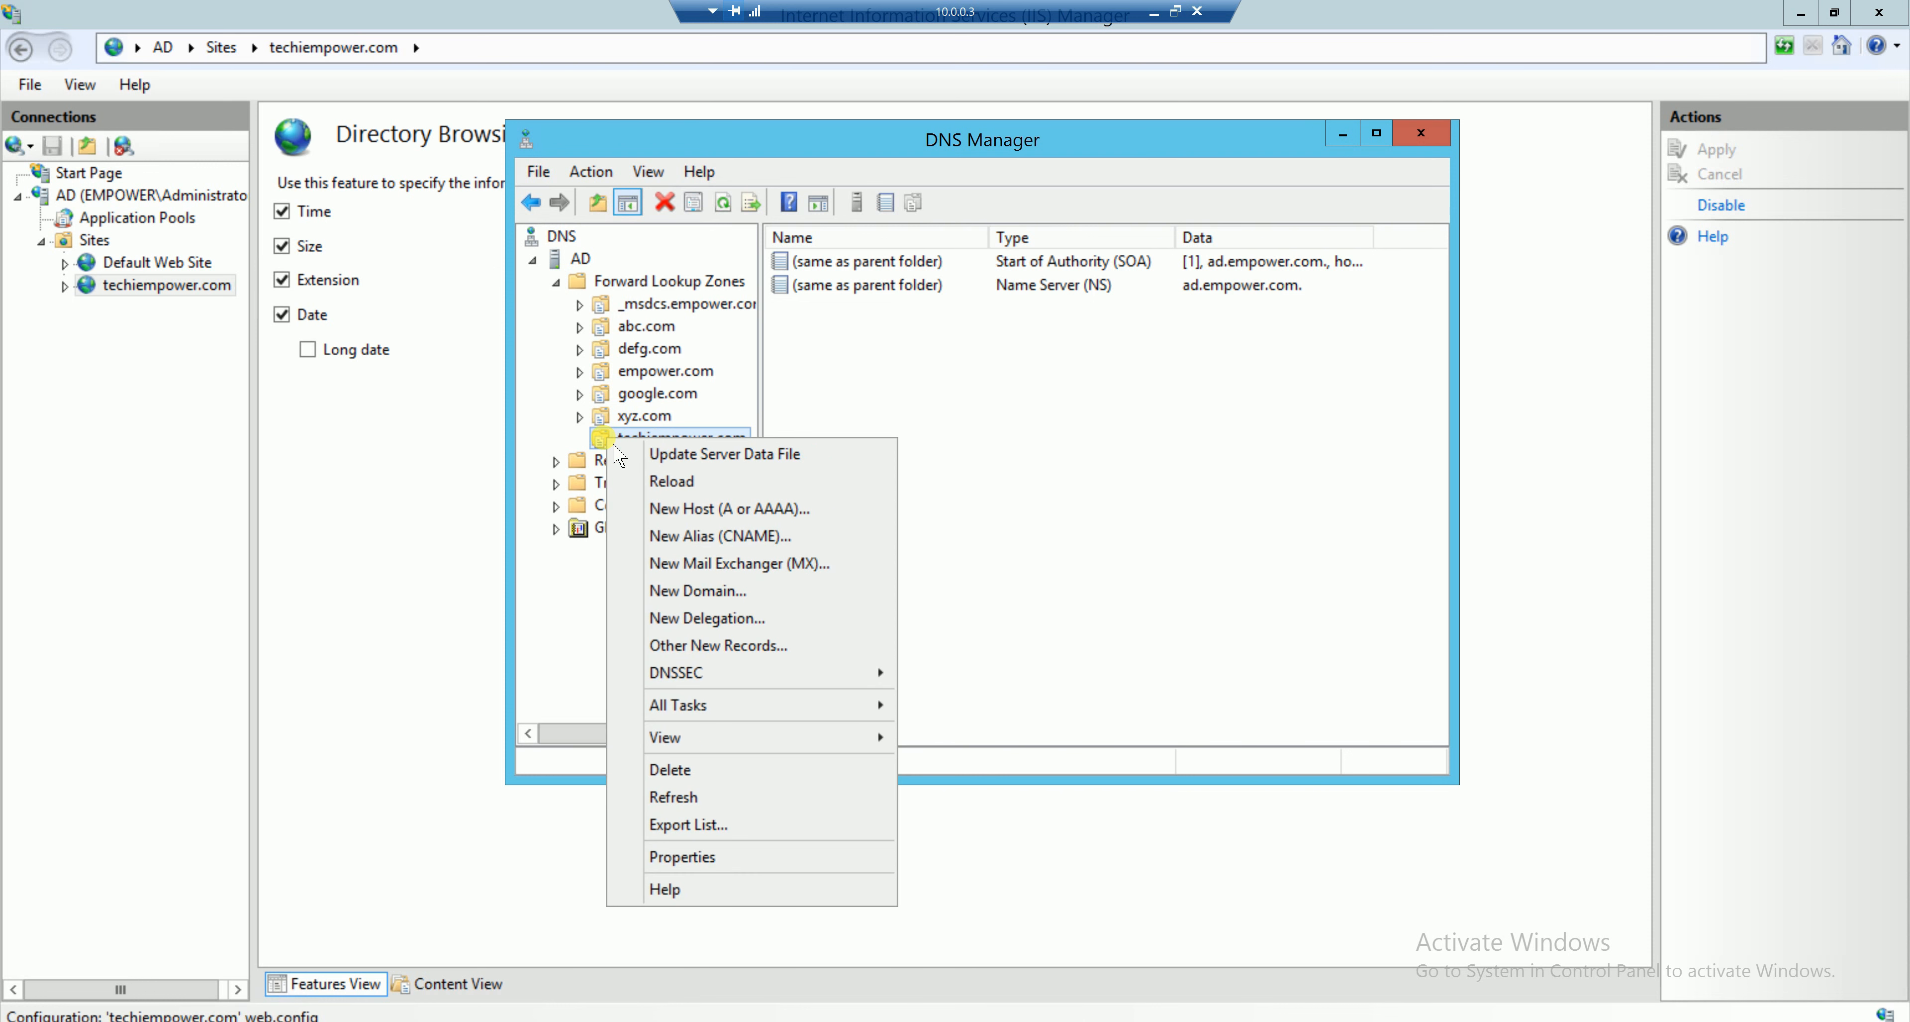
left_click(730, 509)
type("AD")
left_click(854, 444)
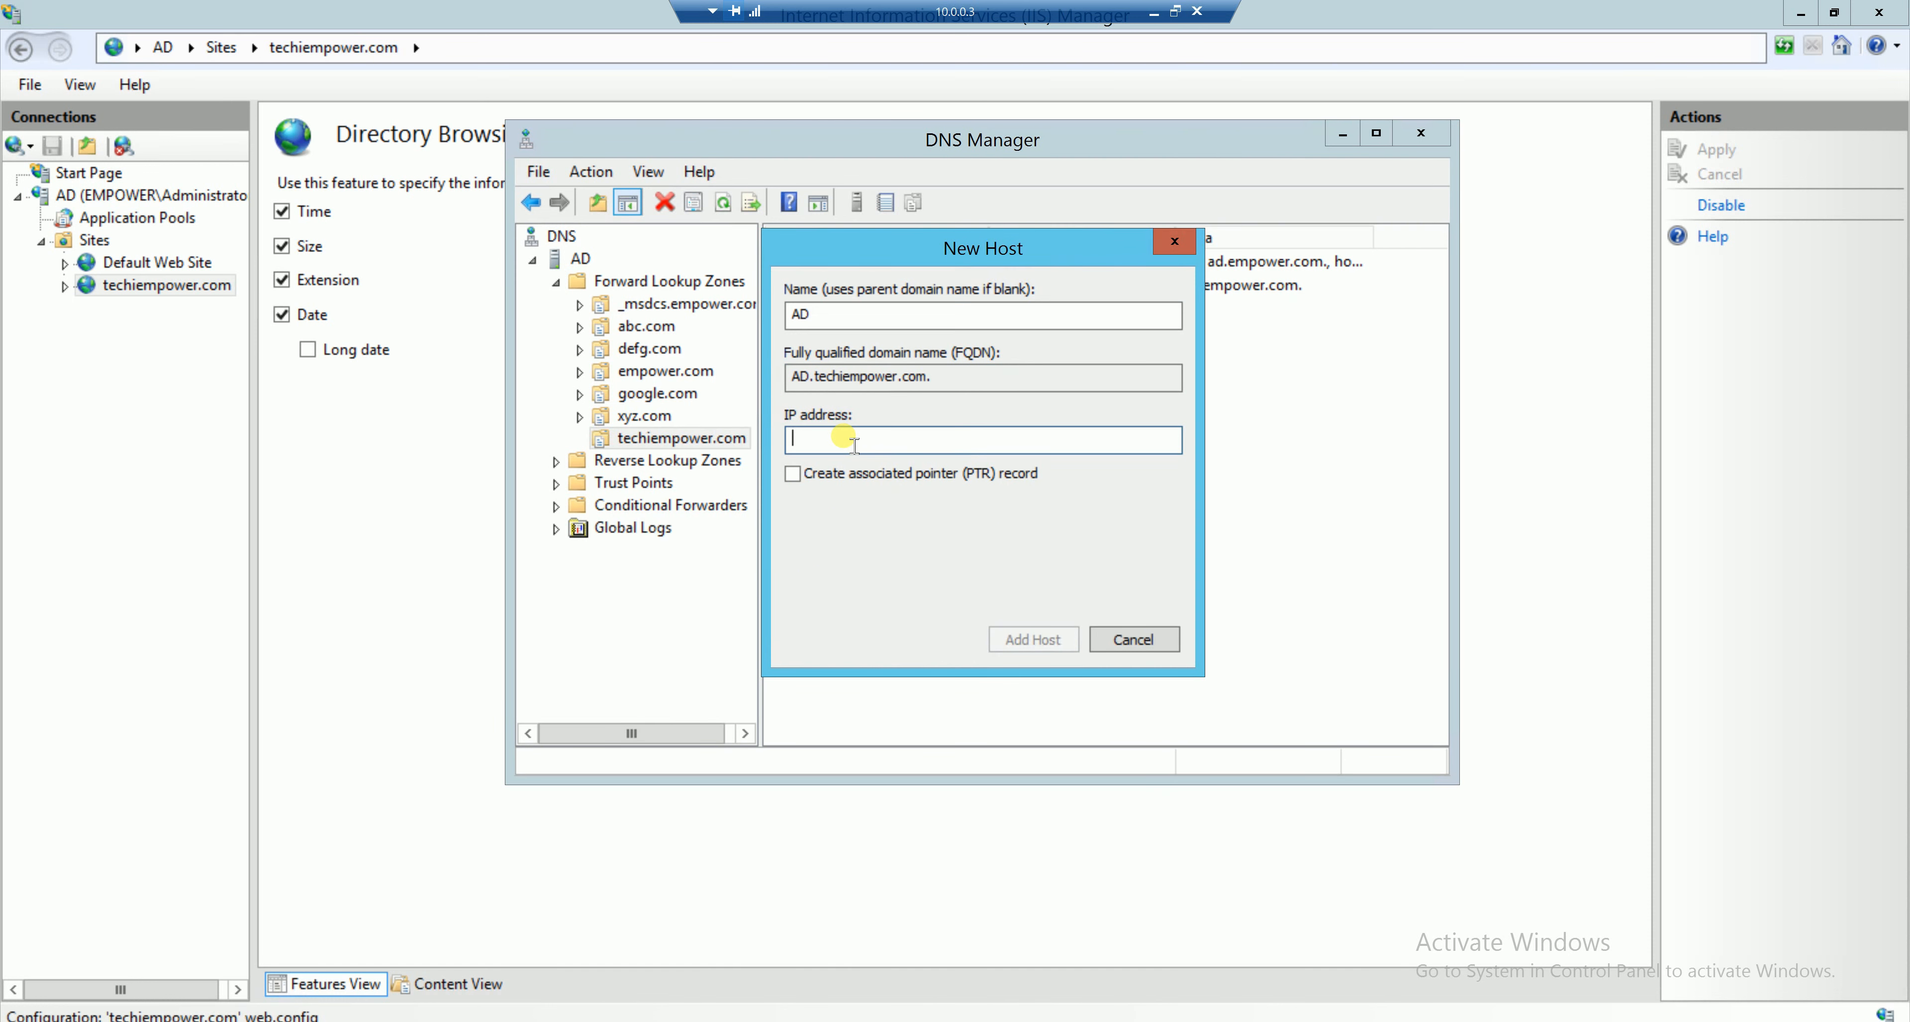
type("AD")
key("BackSpace")
key("BackSpace")
type("10.0.0.3")
left_click(1046, 638)
left_click(1171, 624)
left_click(1138, 641)
Add a www alias (CNAME) targeting AD.techiempower.com to the techiempower.com zone and close DNS Manager.
right_click(677, 449)
left_click(742, 530)
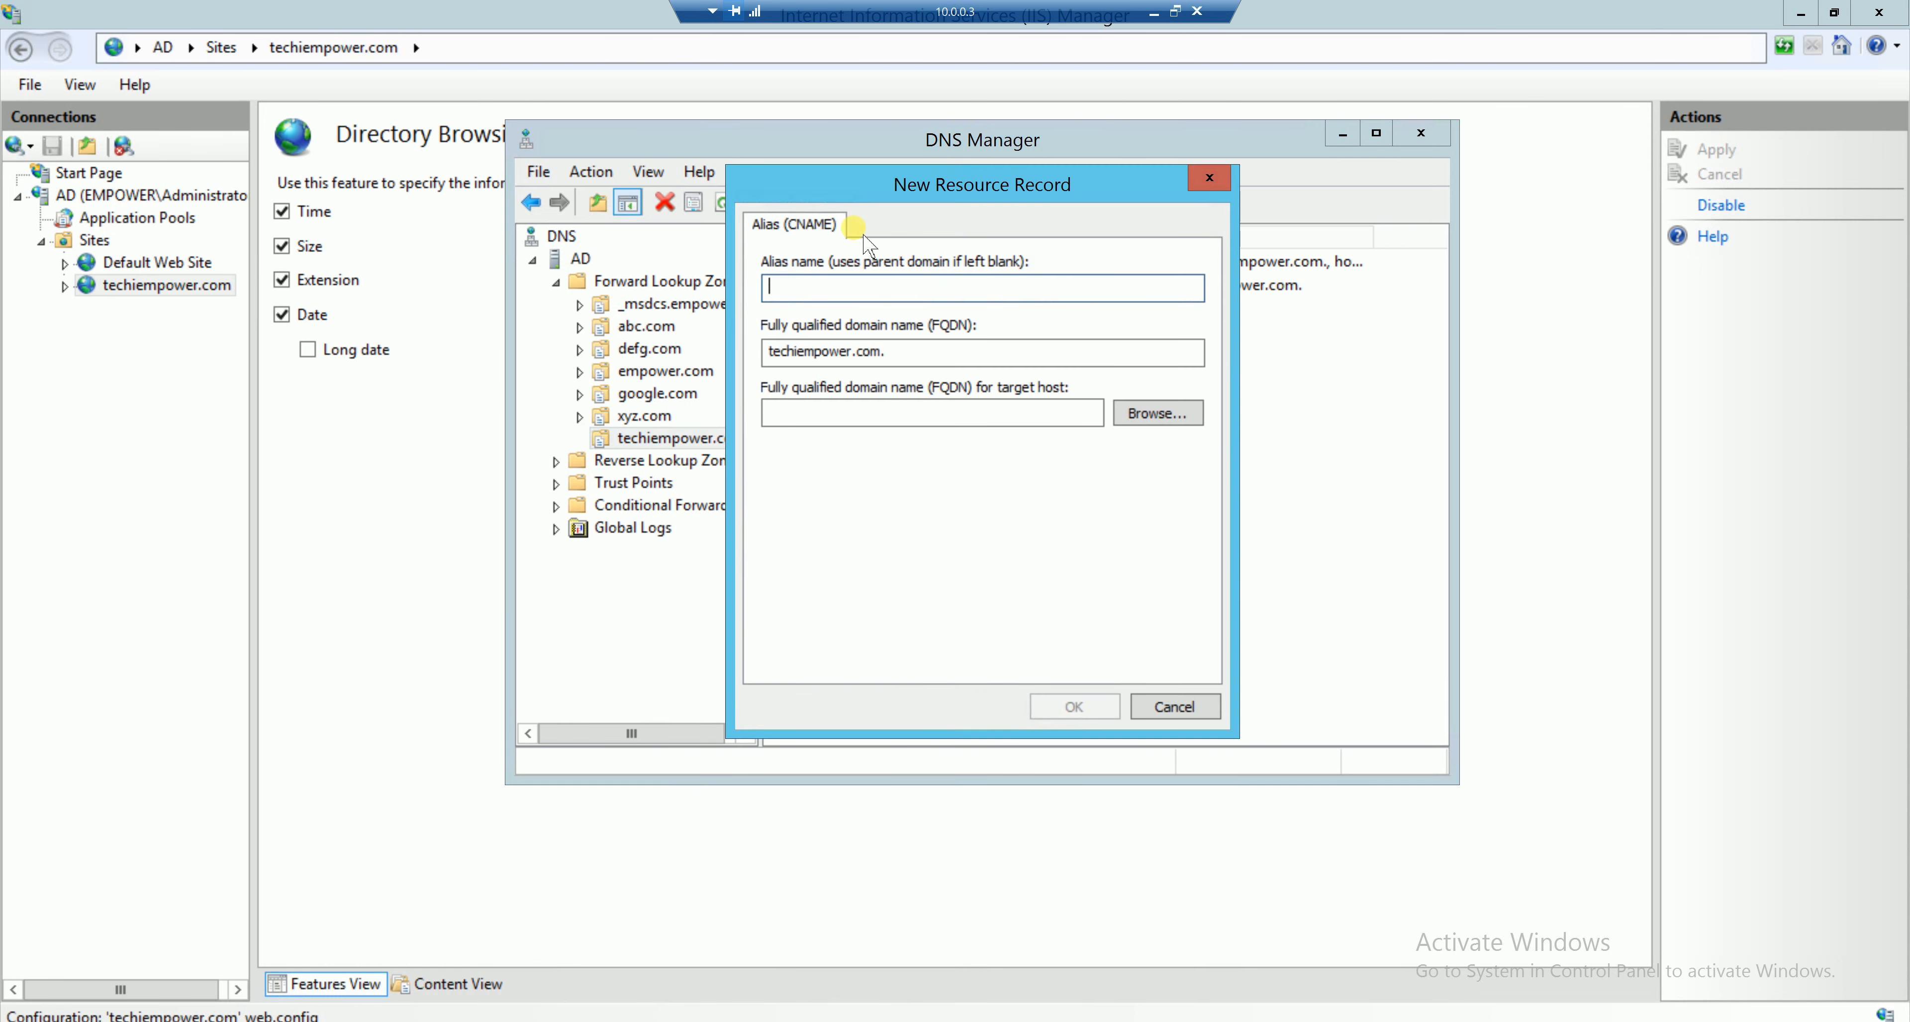
type("www")
left_click(789, 412)
type("AD.te")
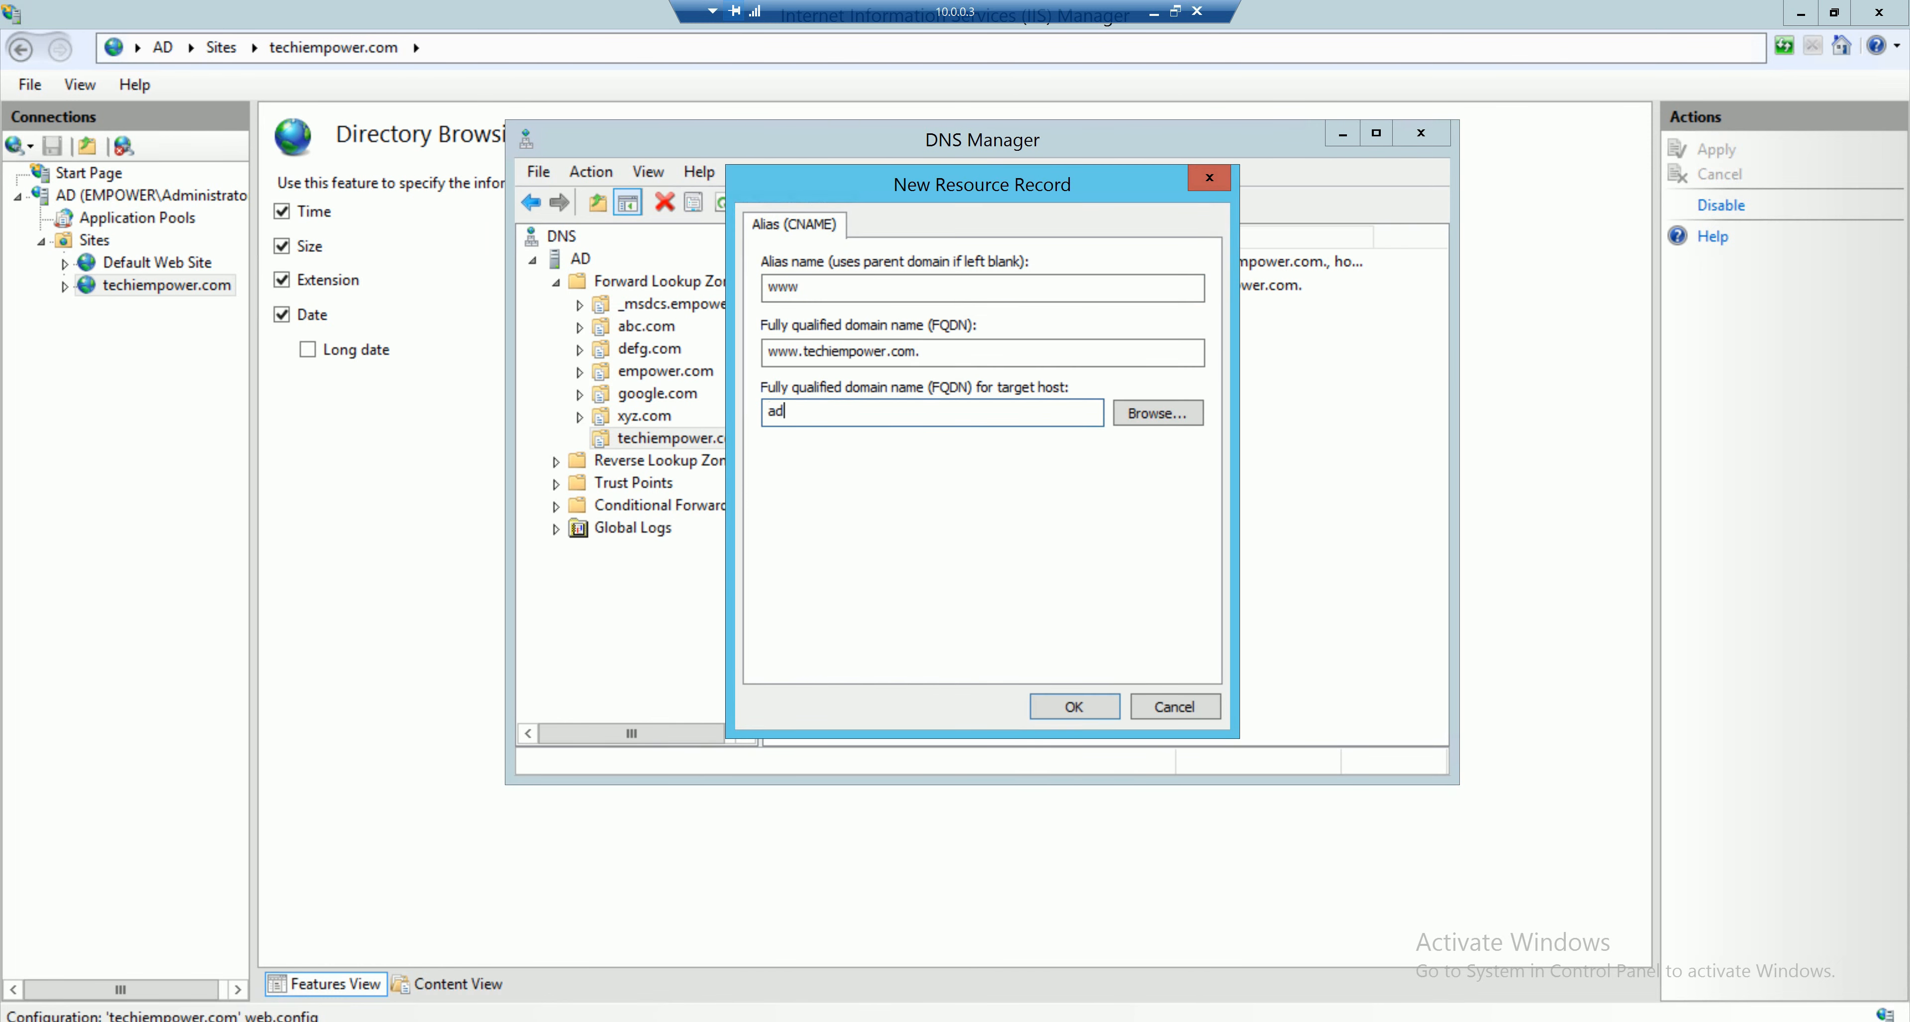
type("chiempower.com")
left_click(1099, 709)
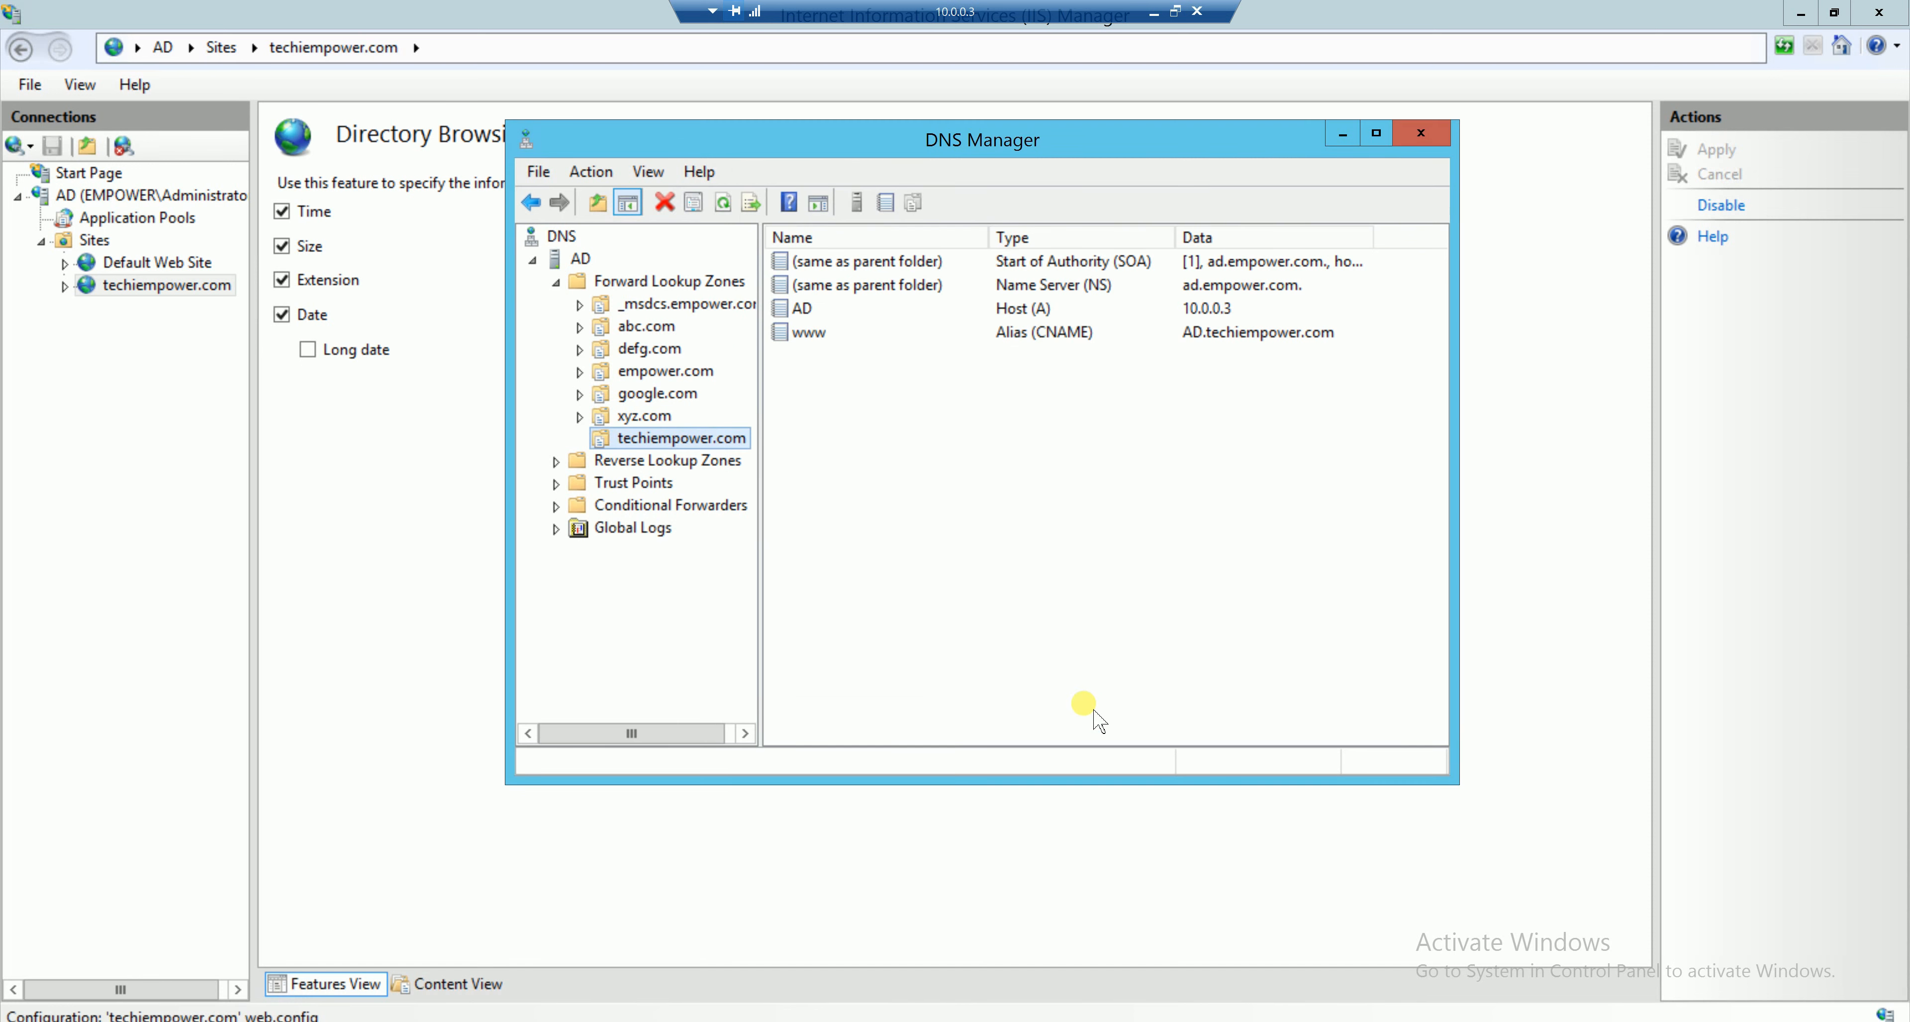
left_click(1421, 133)
Switch to Internet Explorer and postpone its initial security settings setup.
key("super")
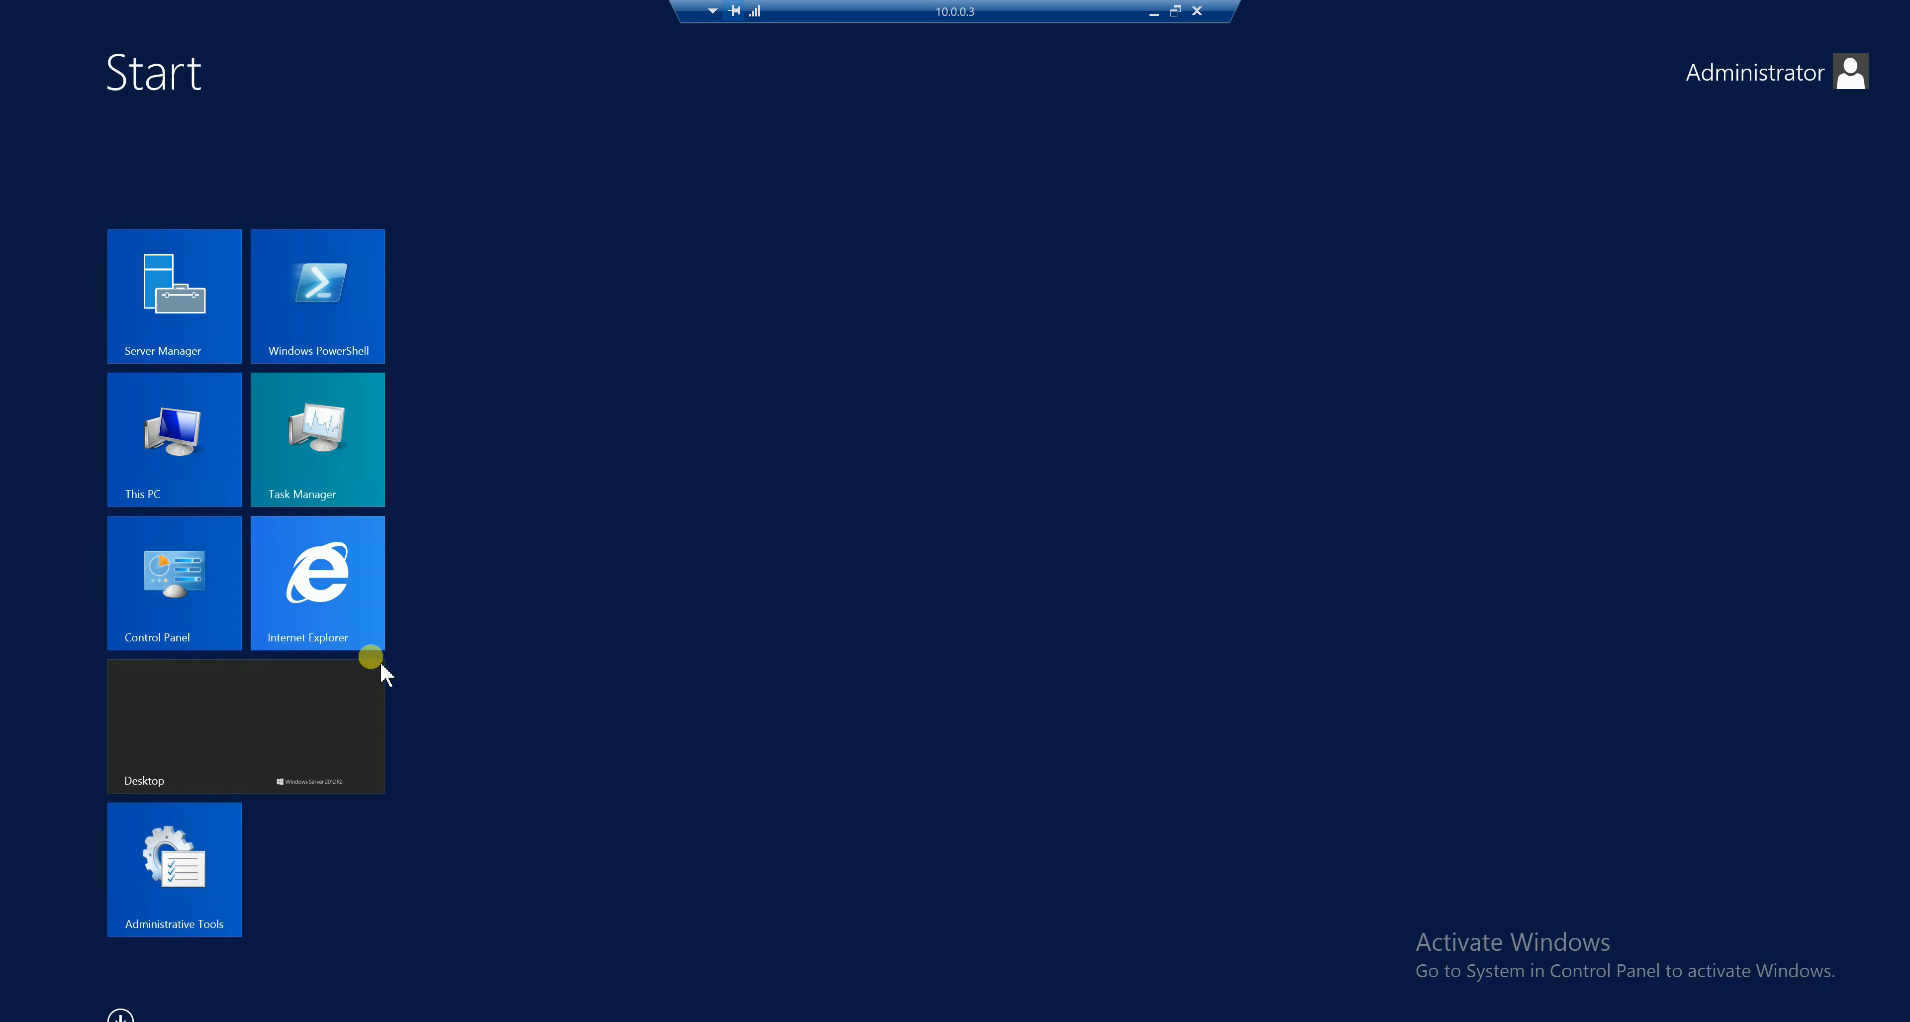
left_click(333, 619)
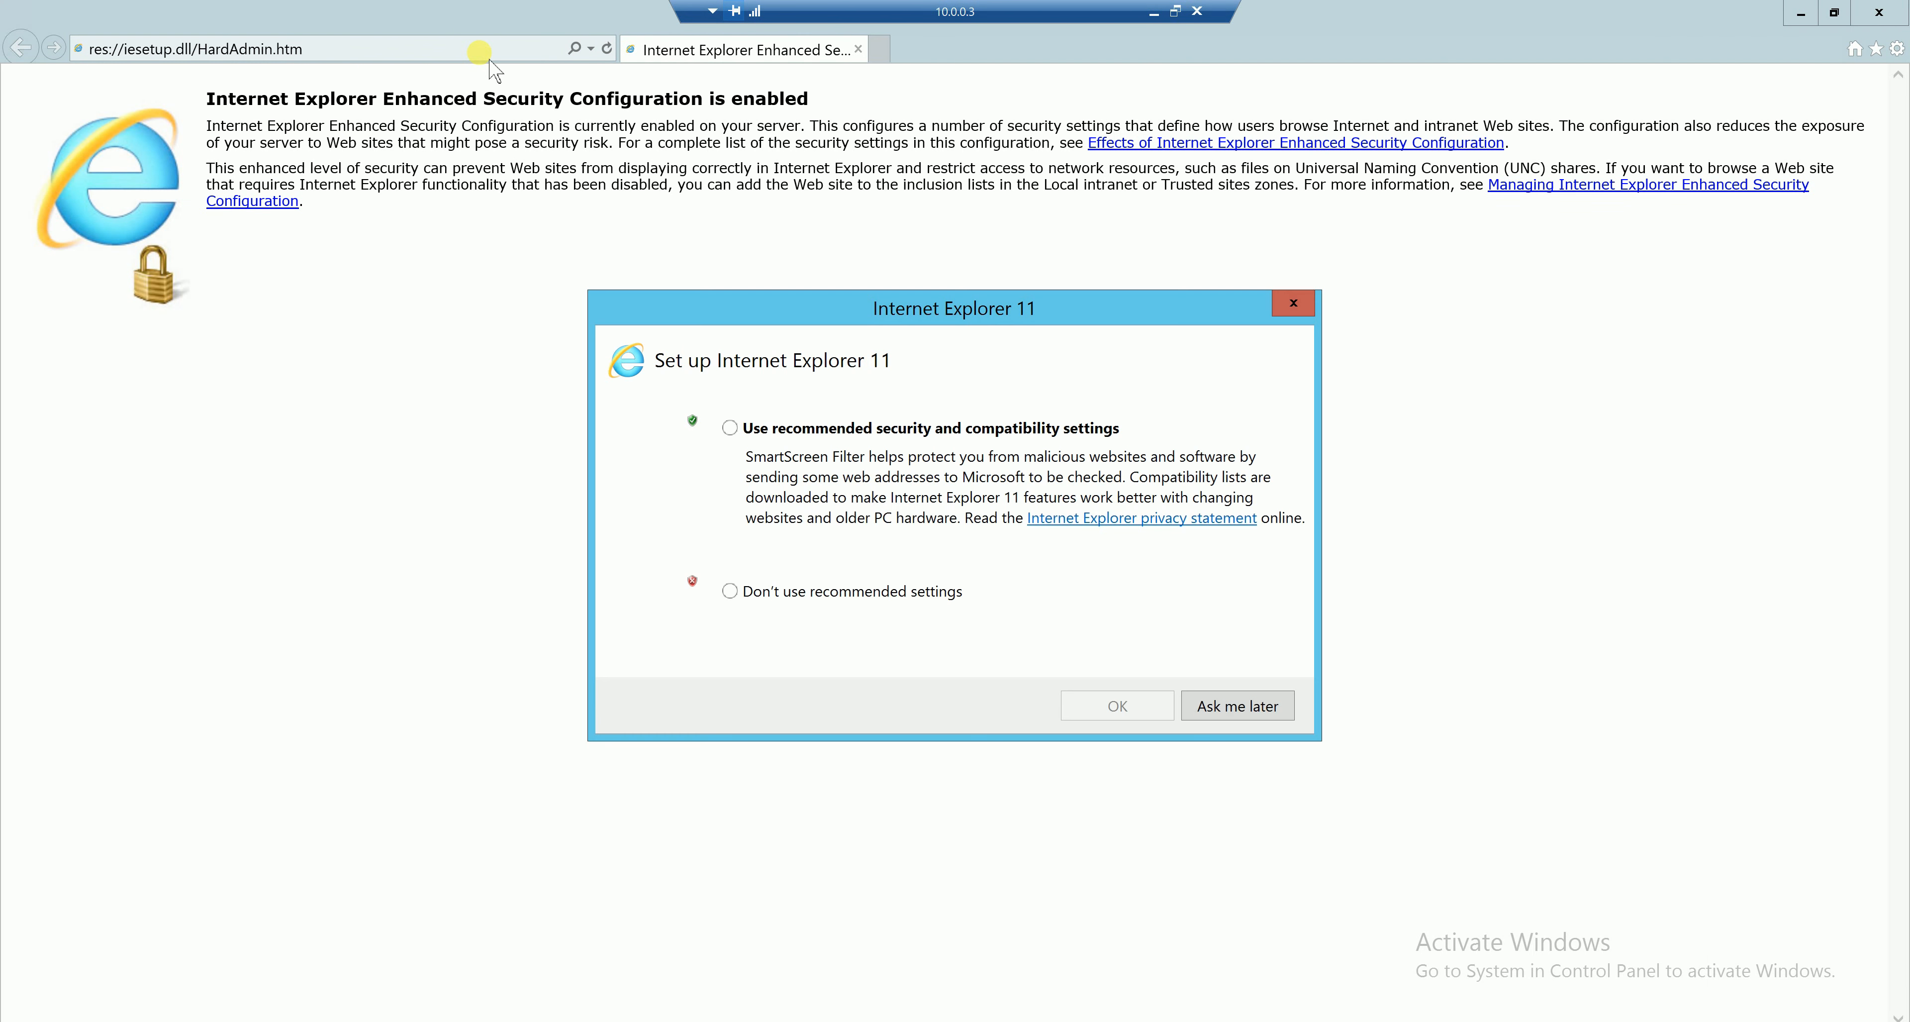
left_click(874, 593)
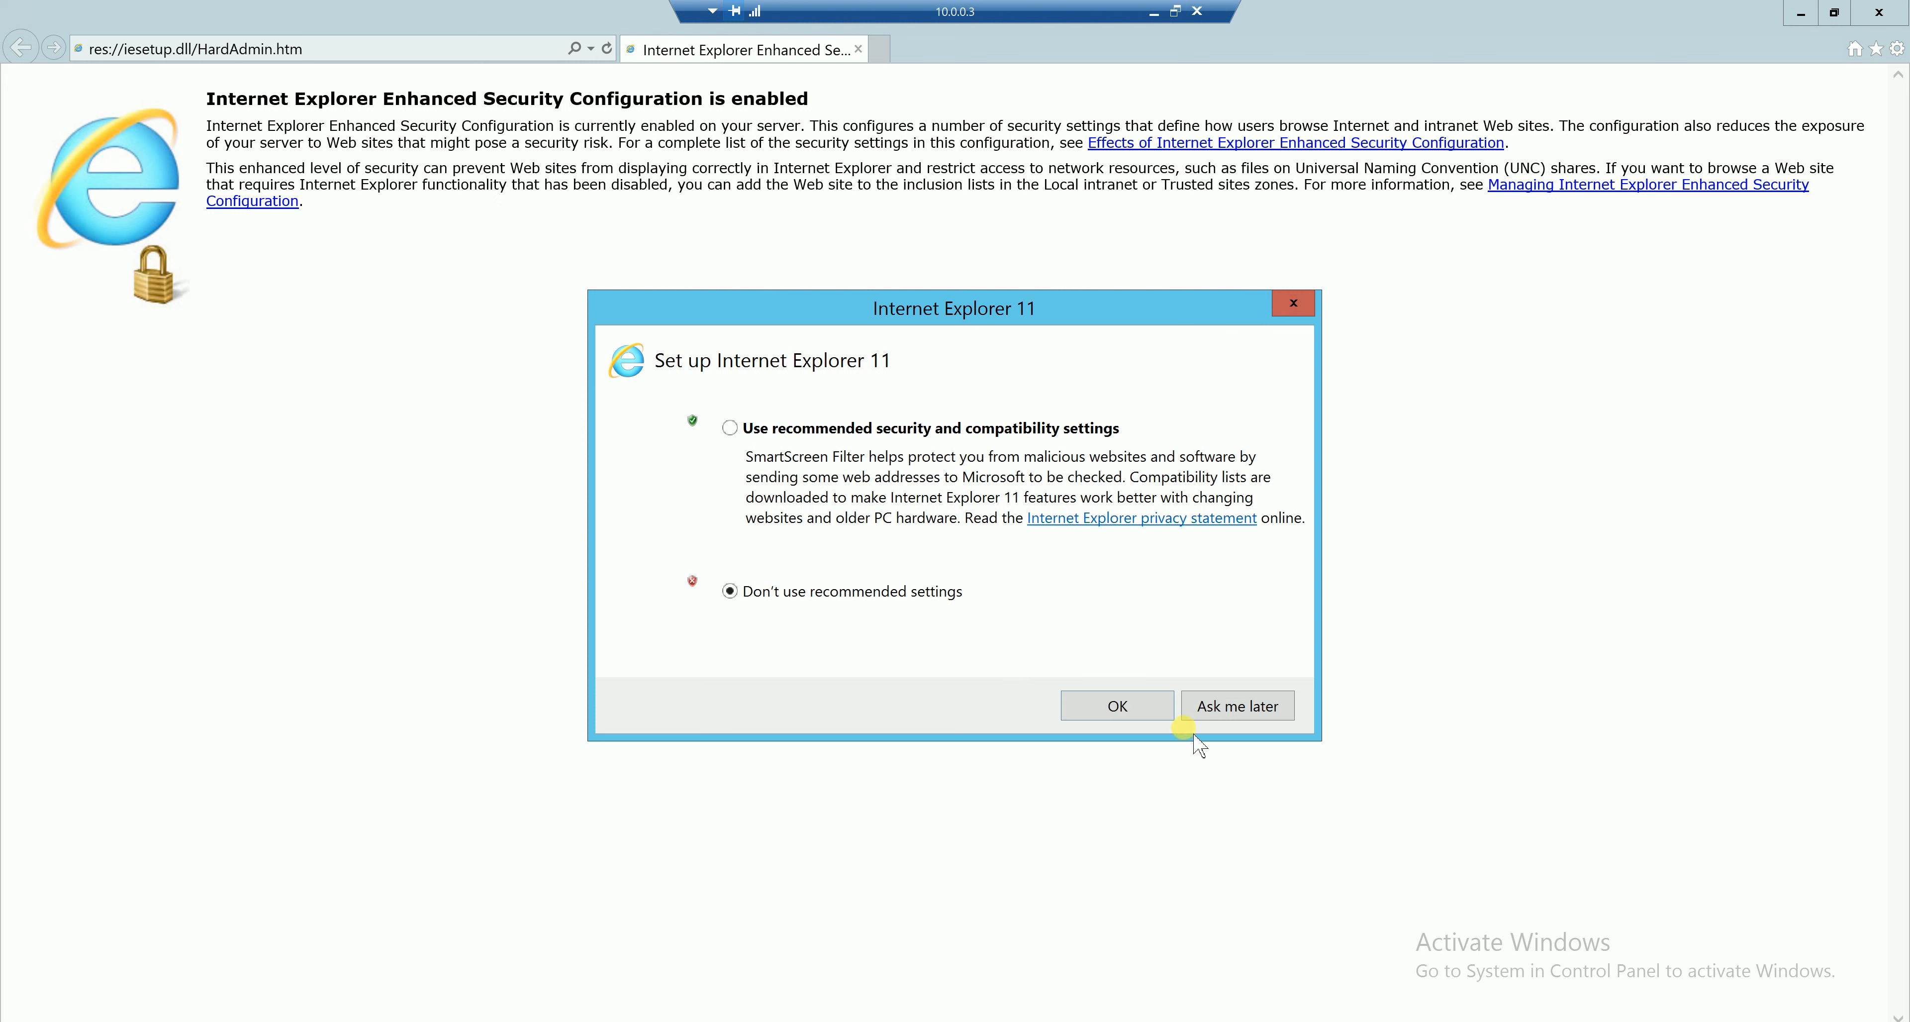
left_click(1217, 708)
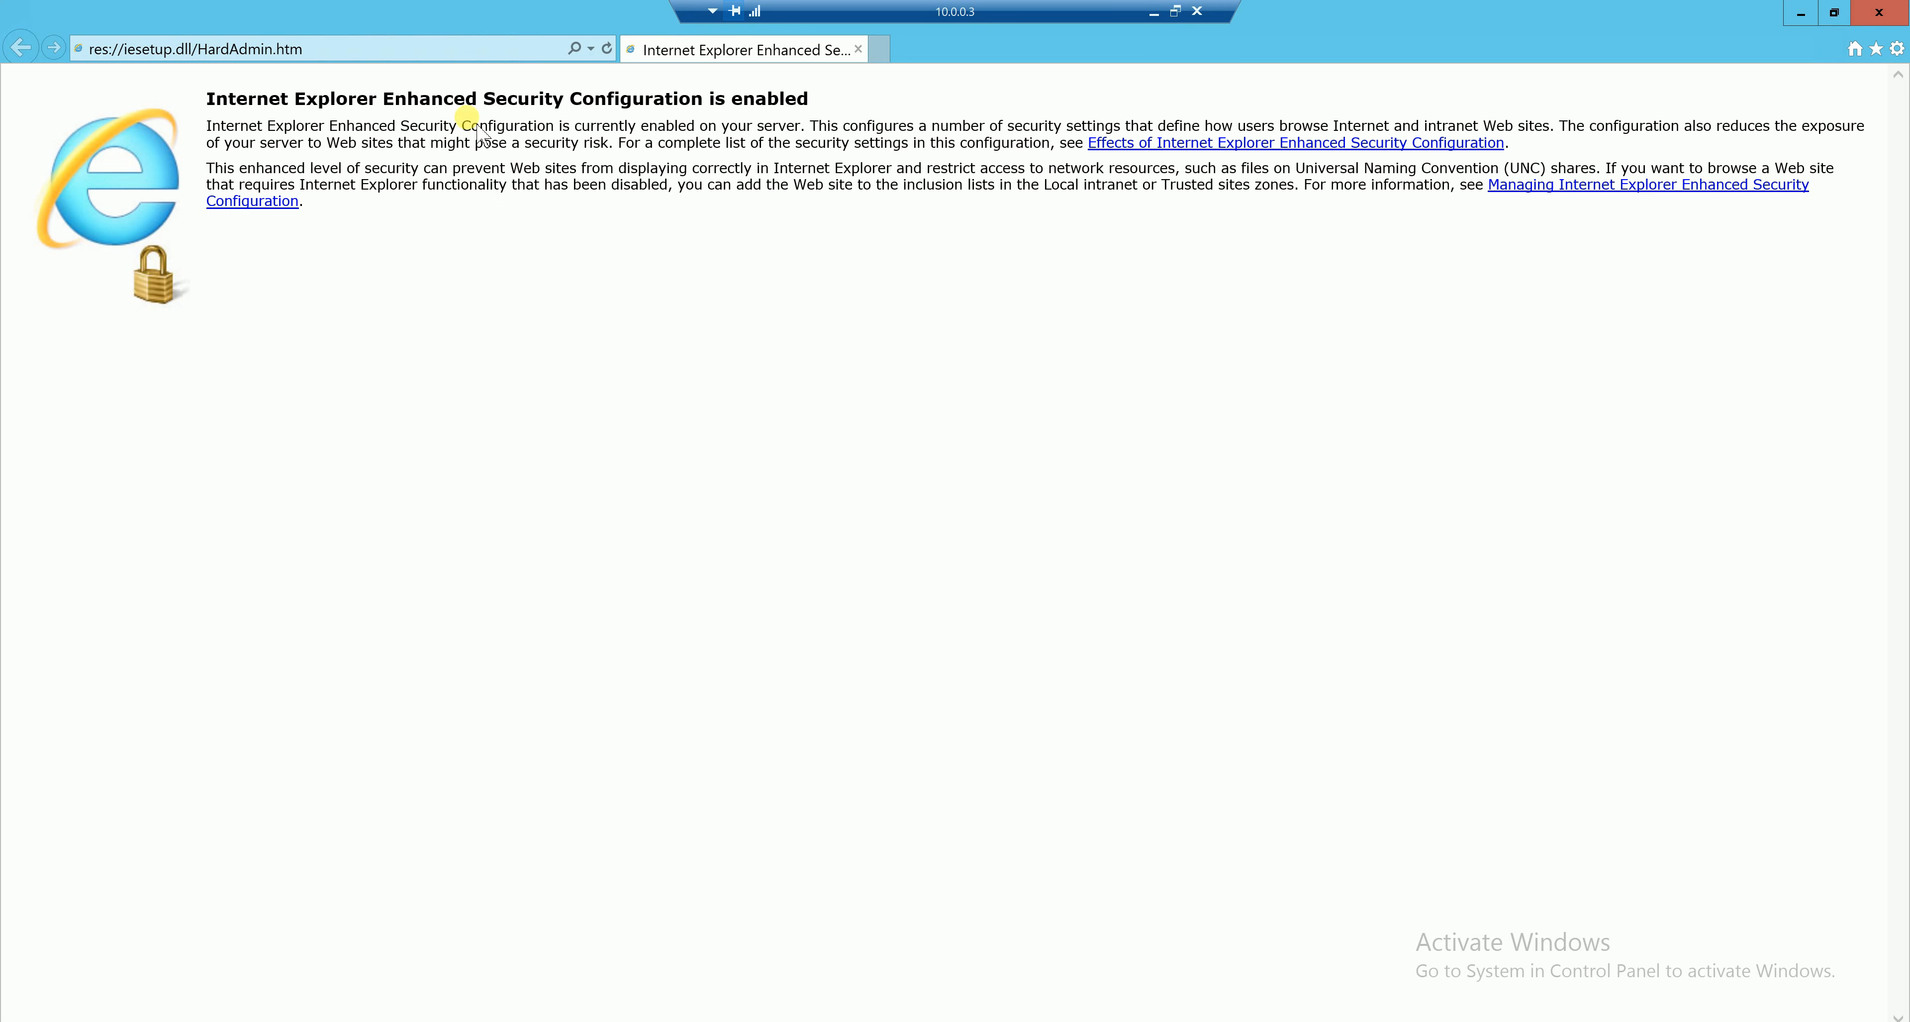
left_click(385, 46)
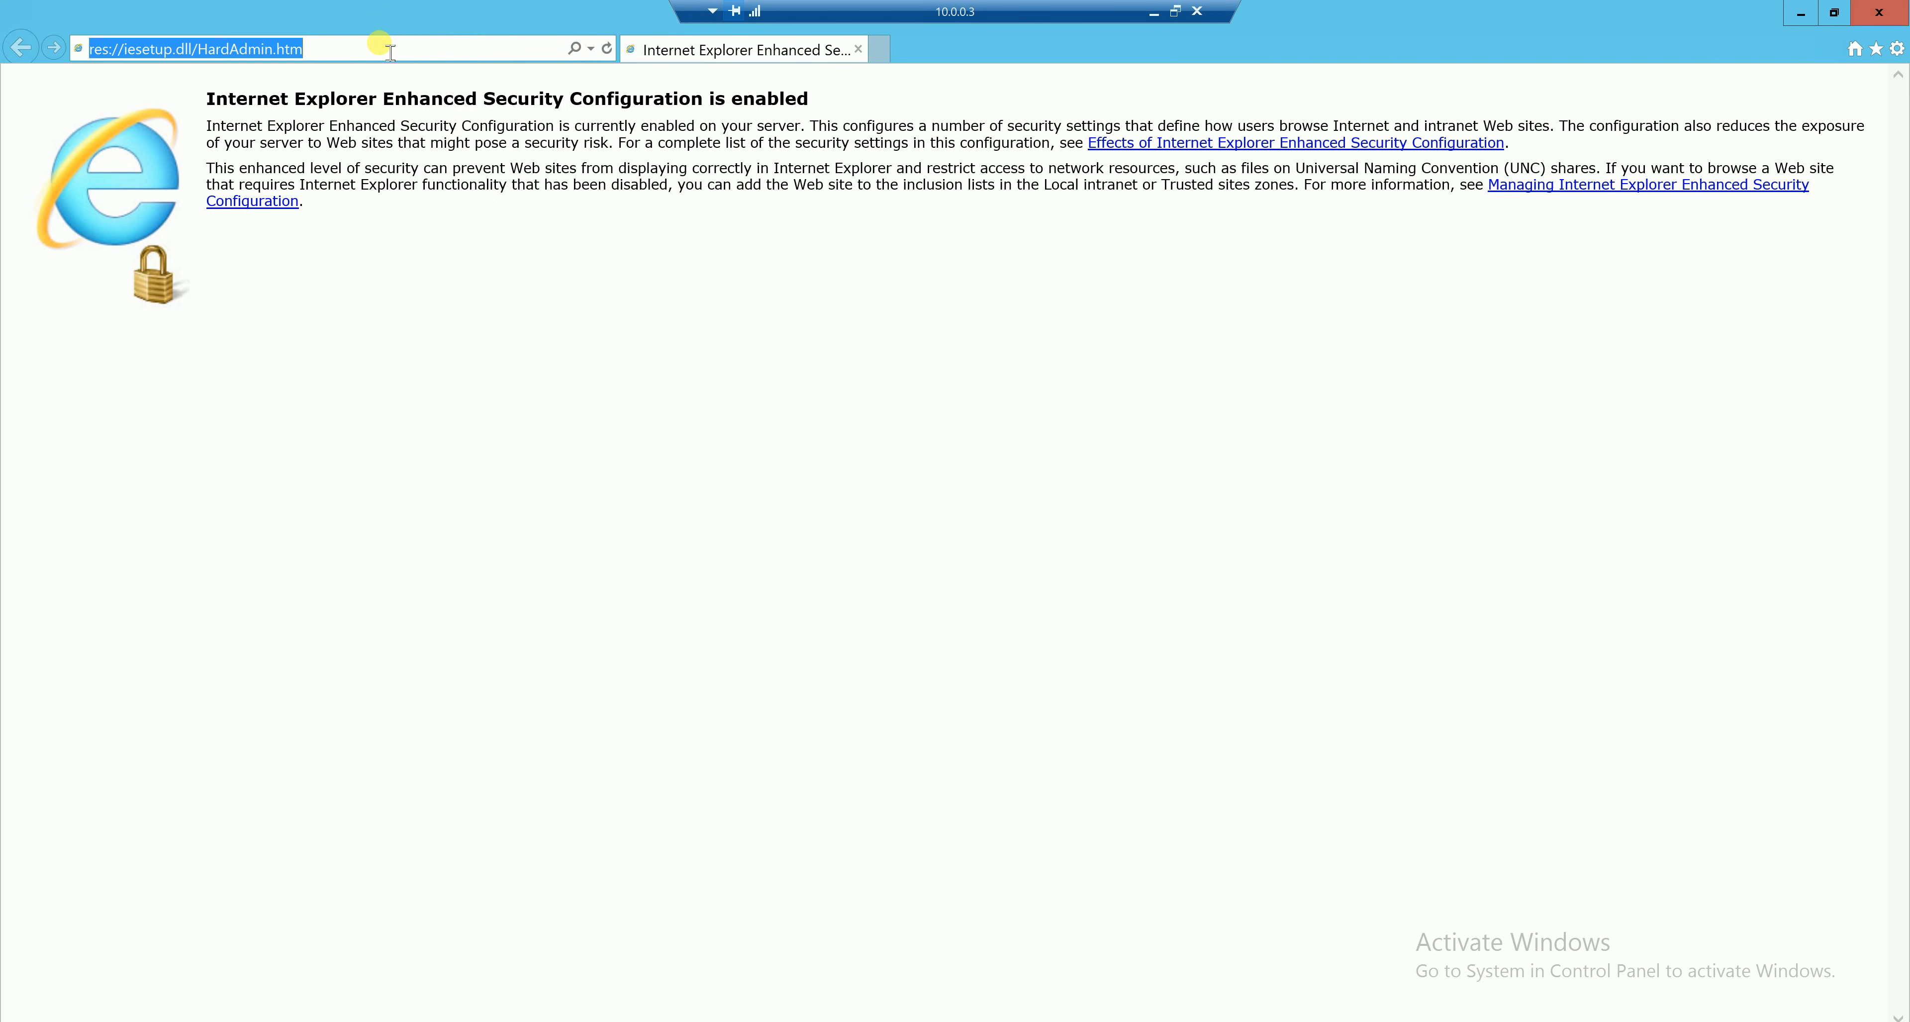
key("BackSpace")
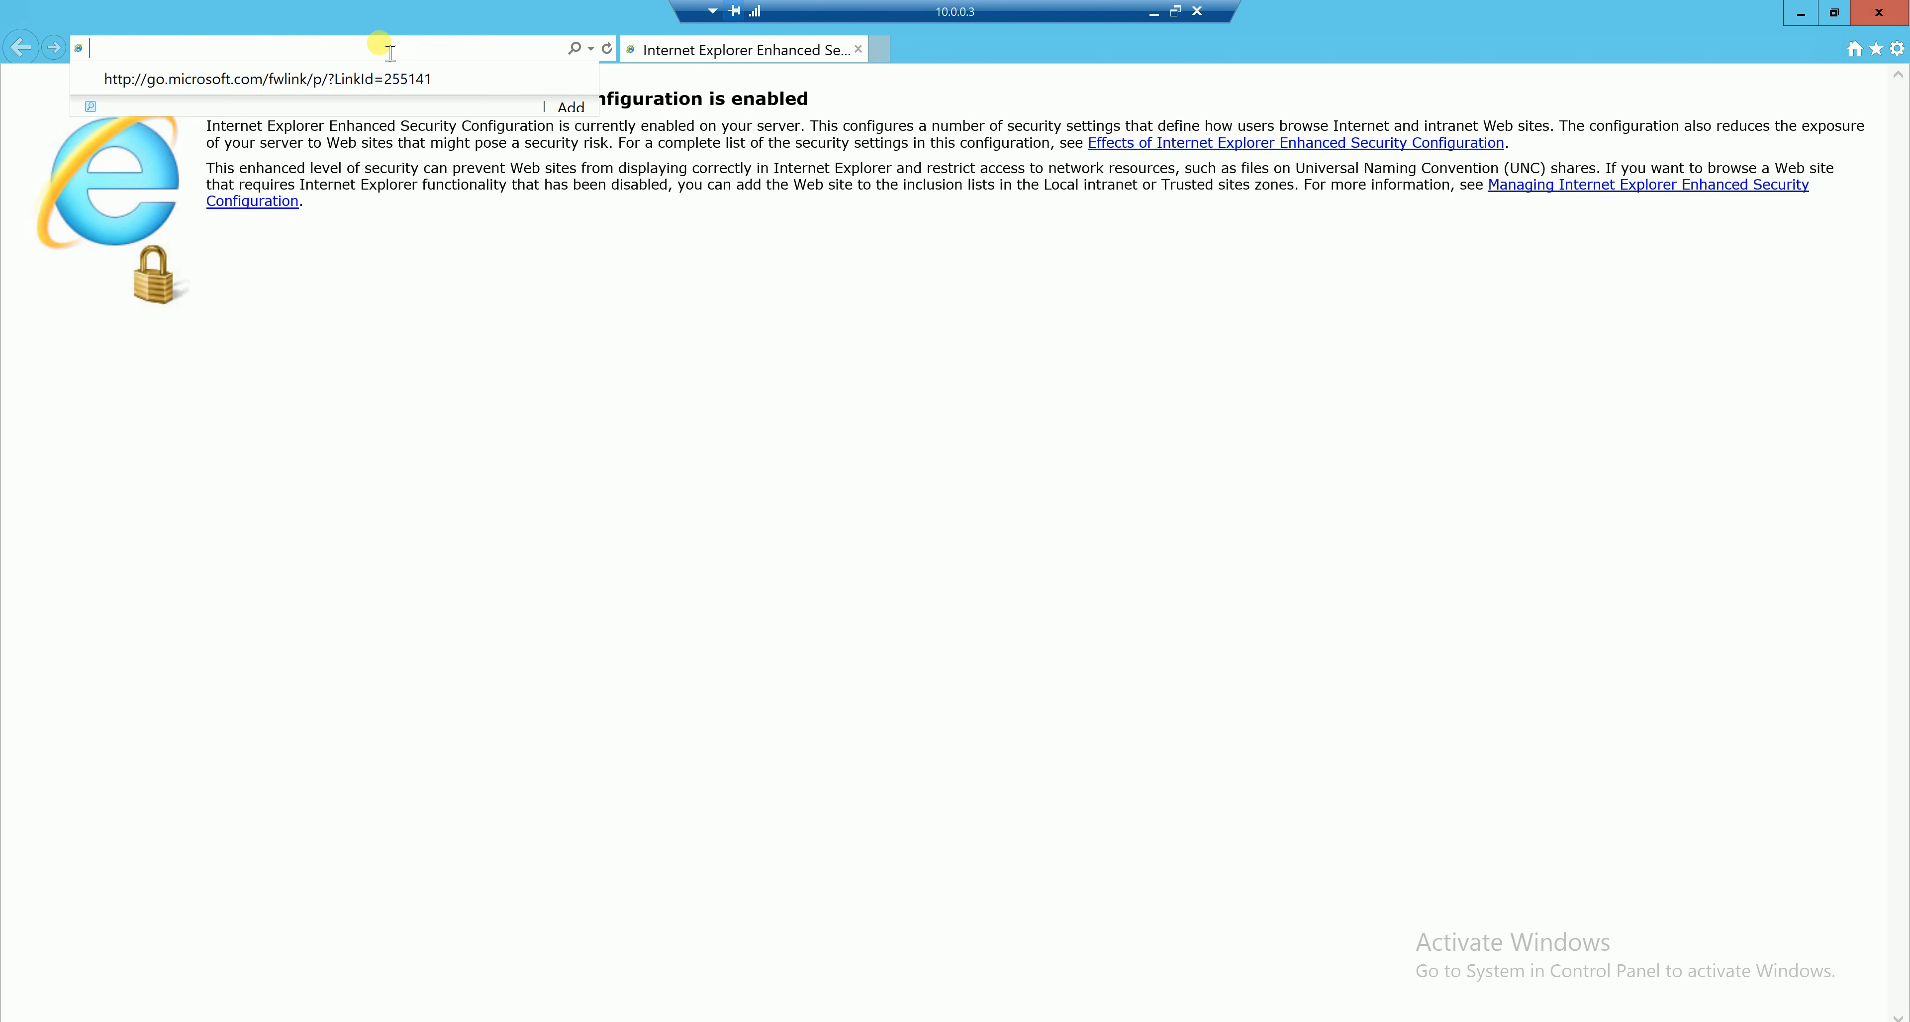
type("www.techiempow")
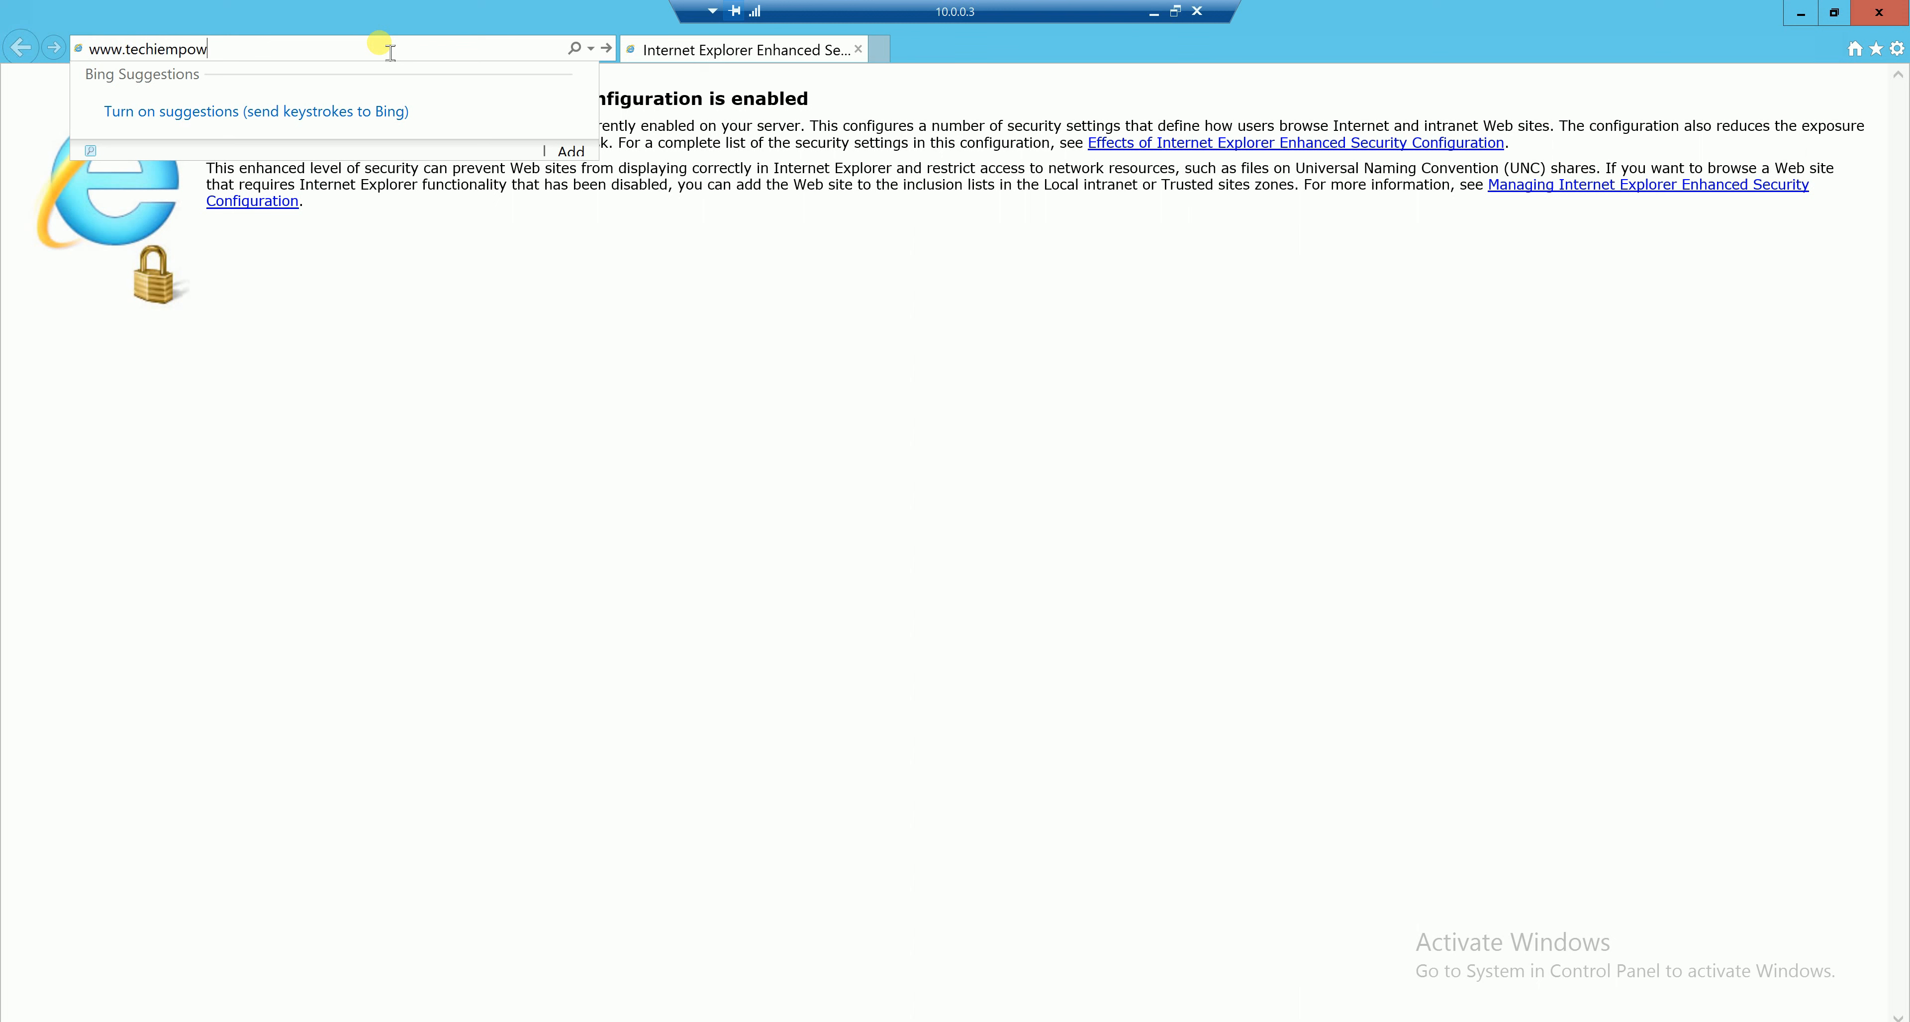
type("er.com")
key("Return")
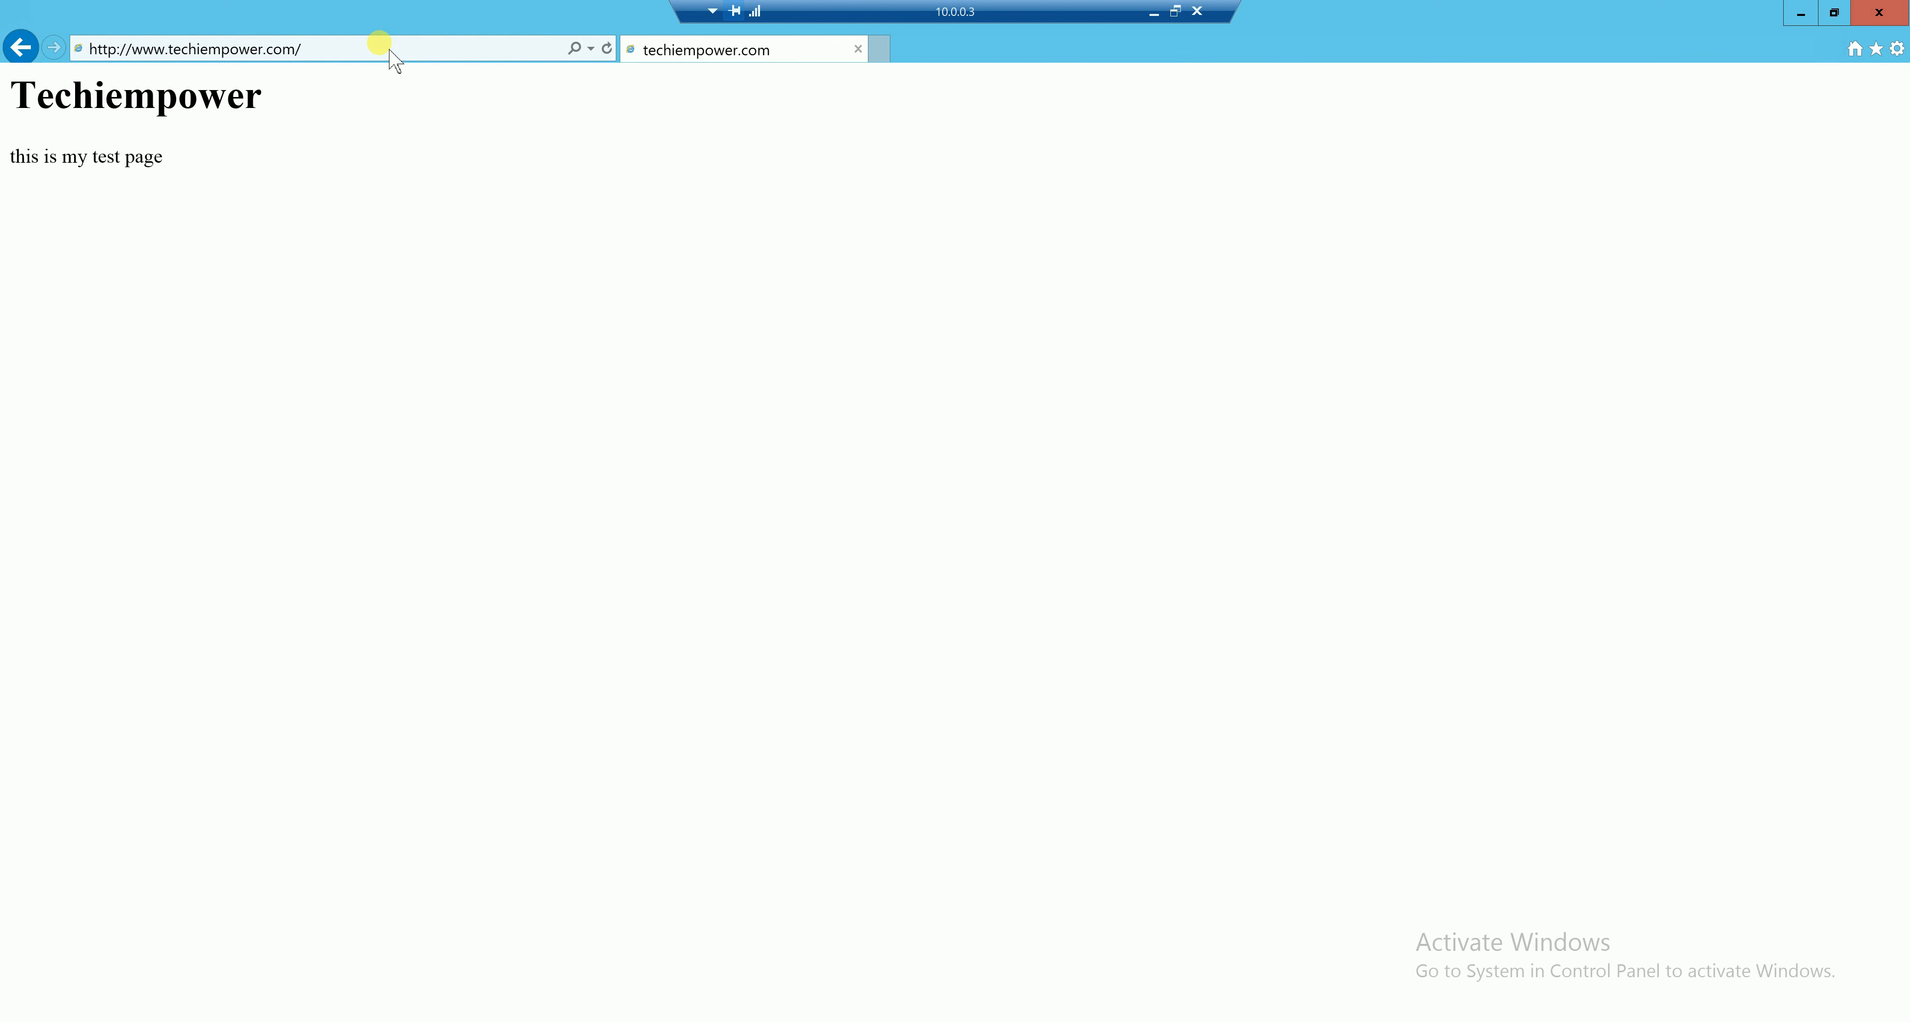
left_click(1887, 18)
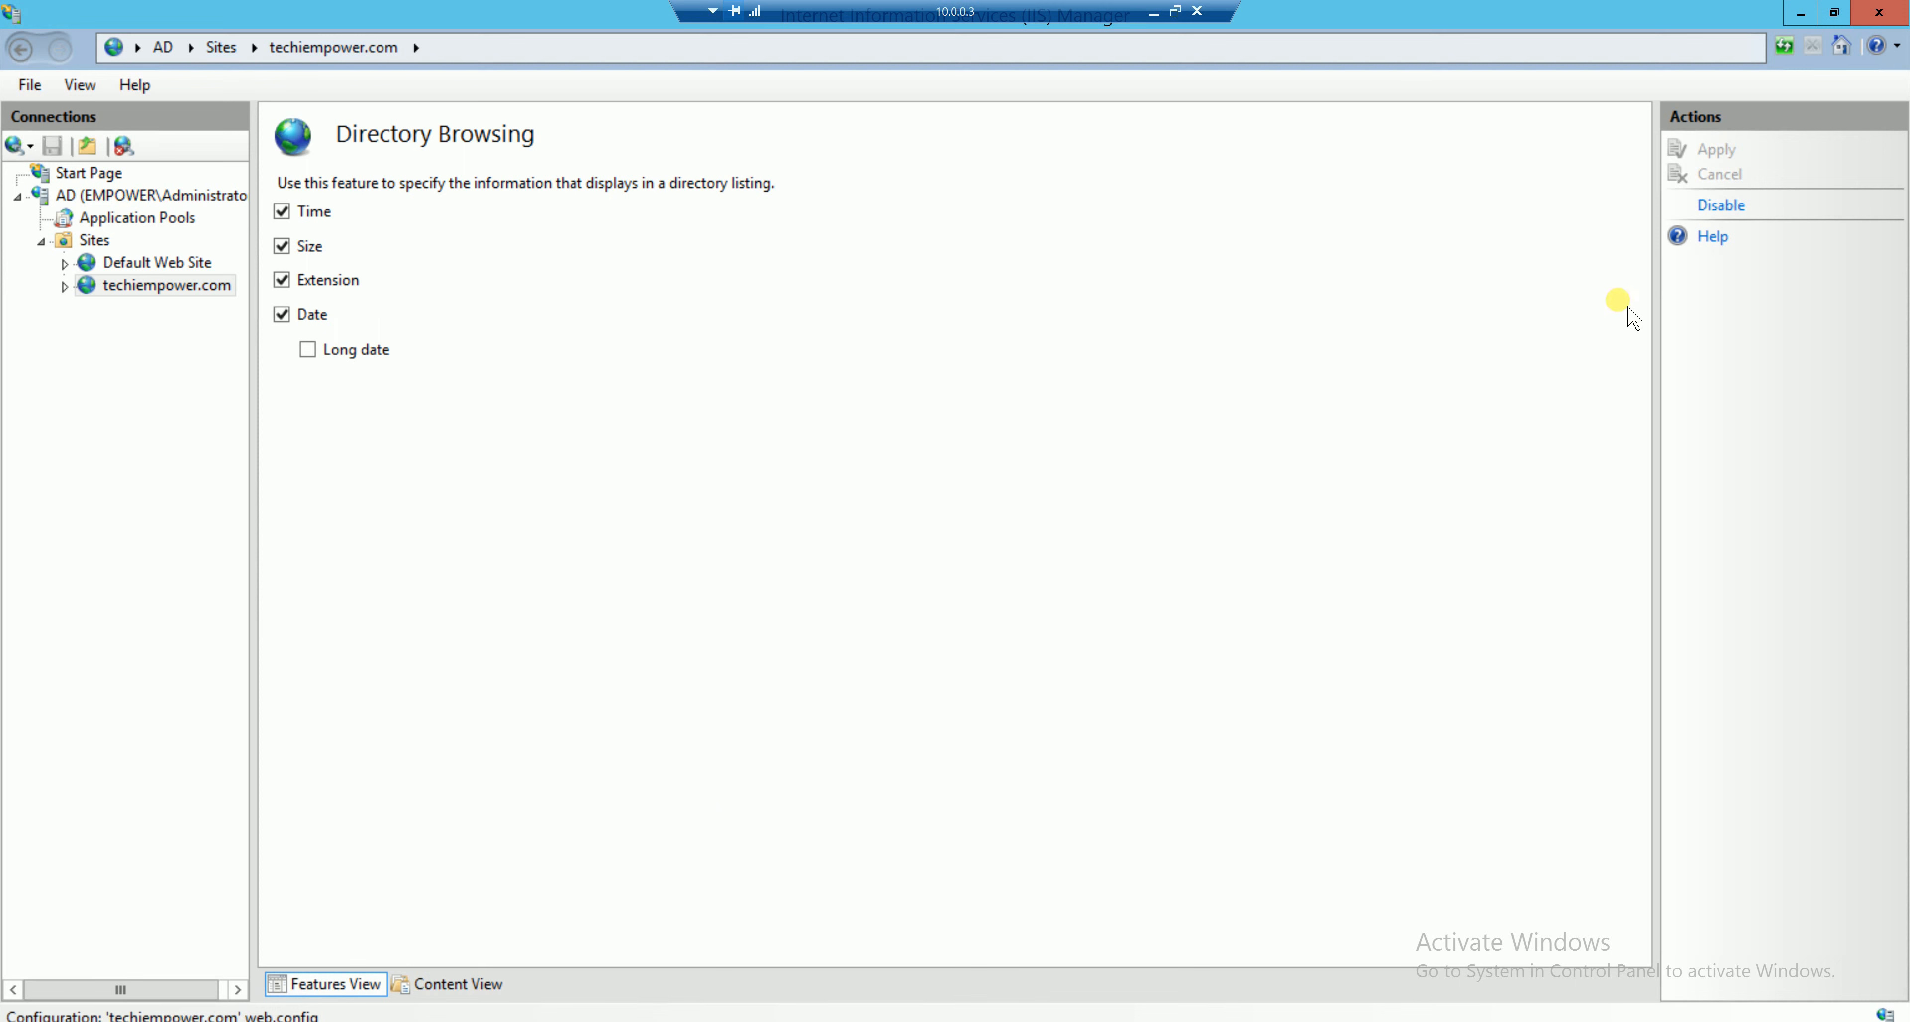
left_click(126, 195)
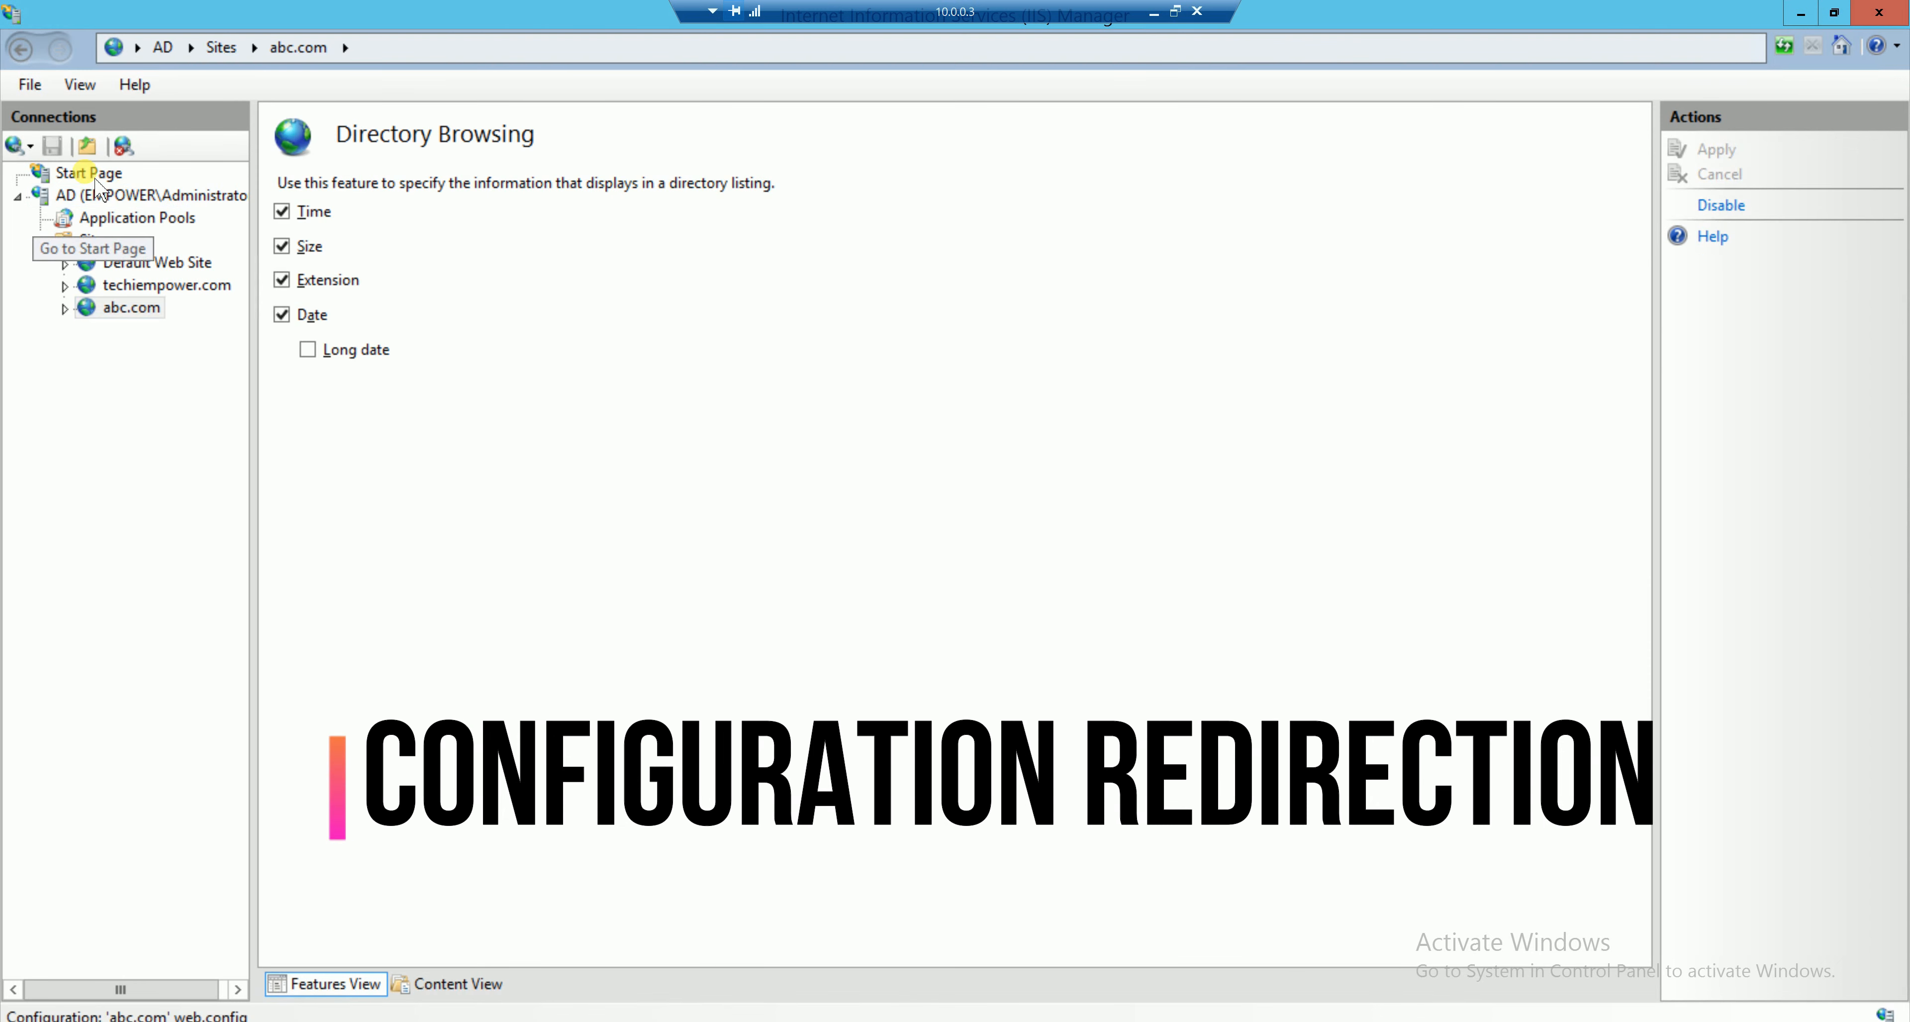
left_click(95, 178)
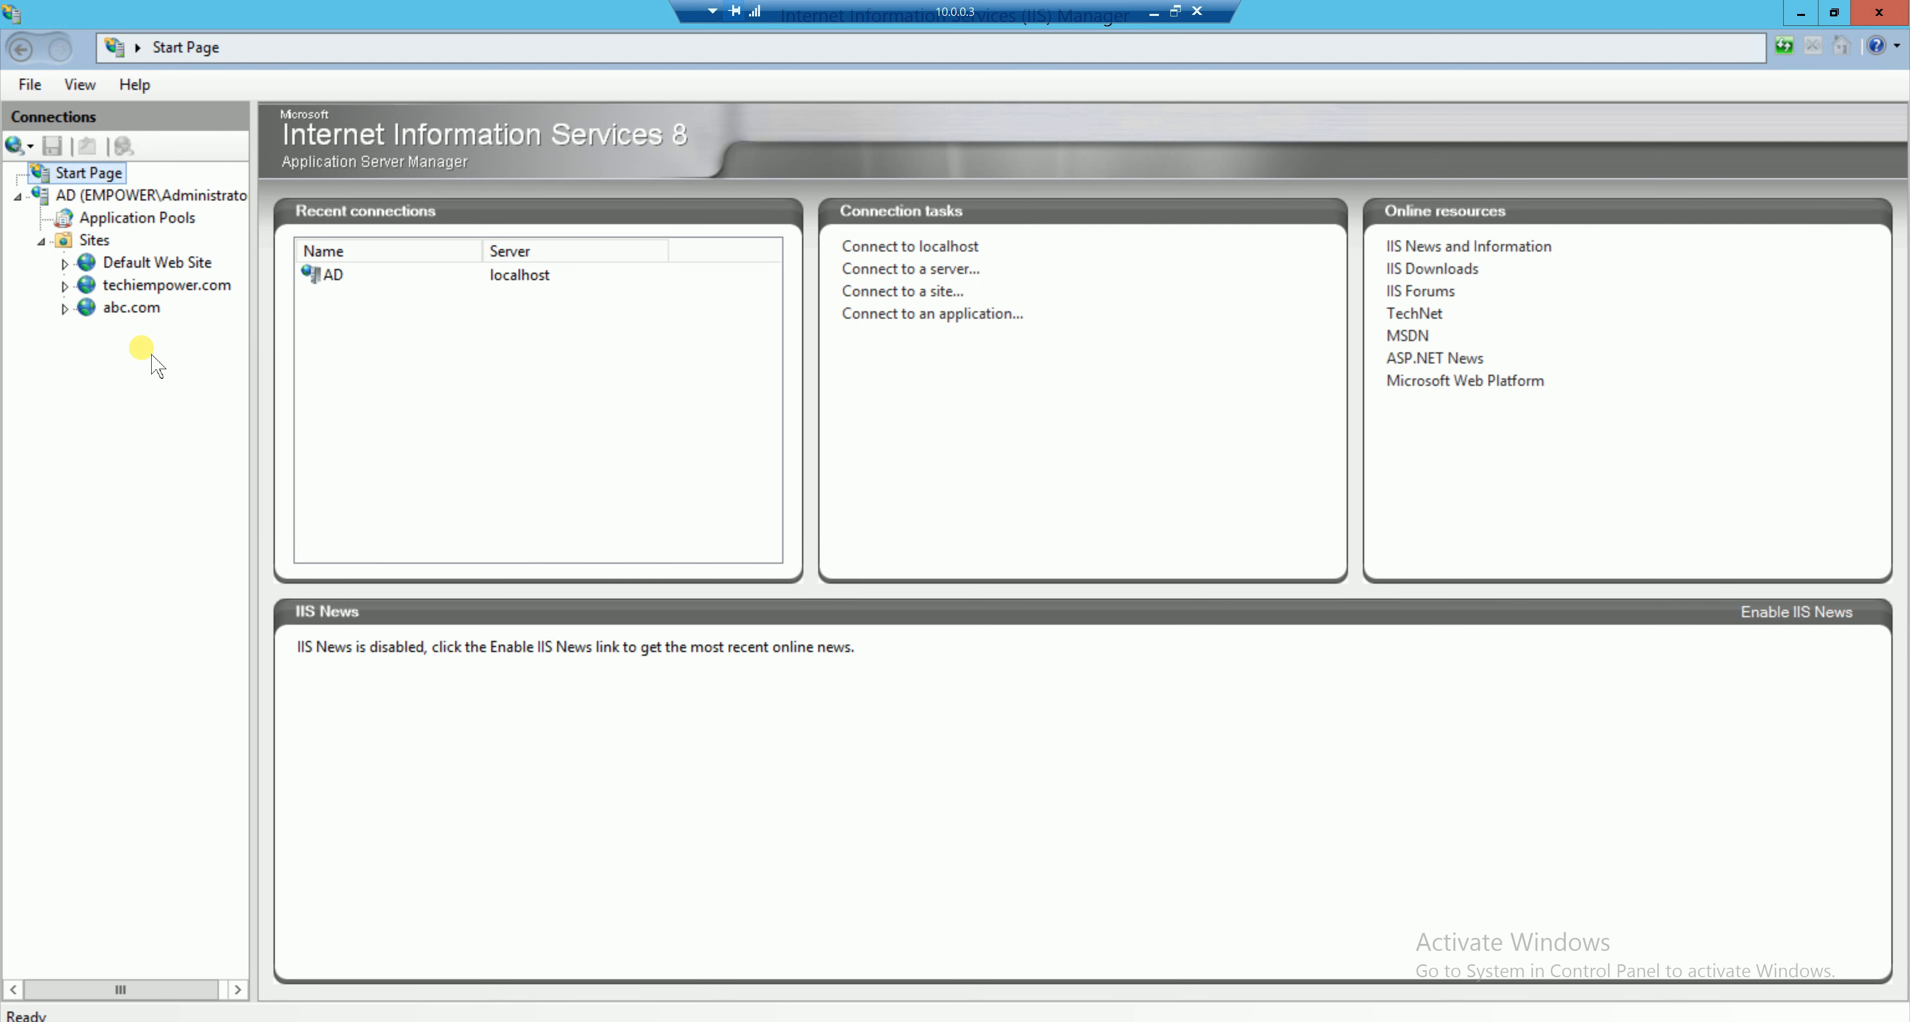
left_click(156, 289)
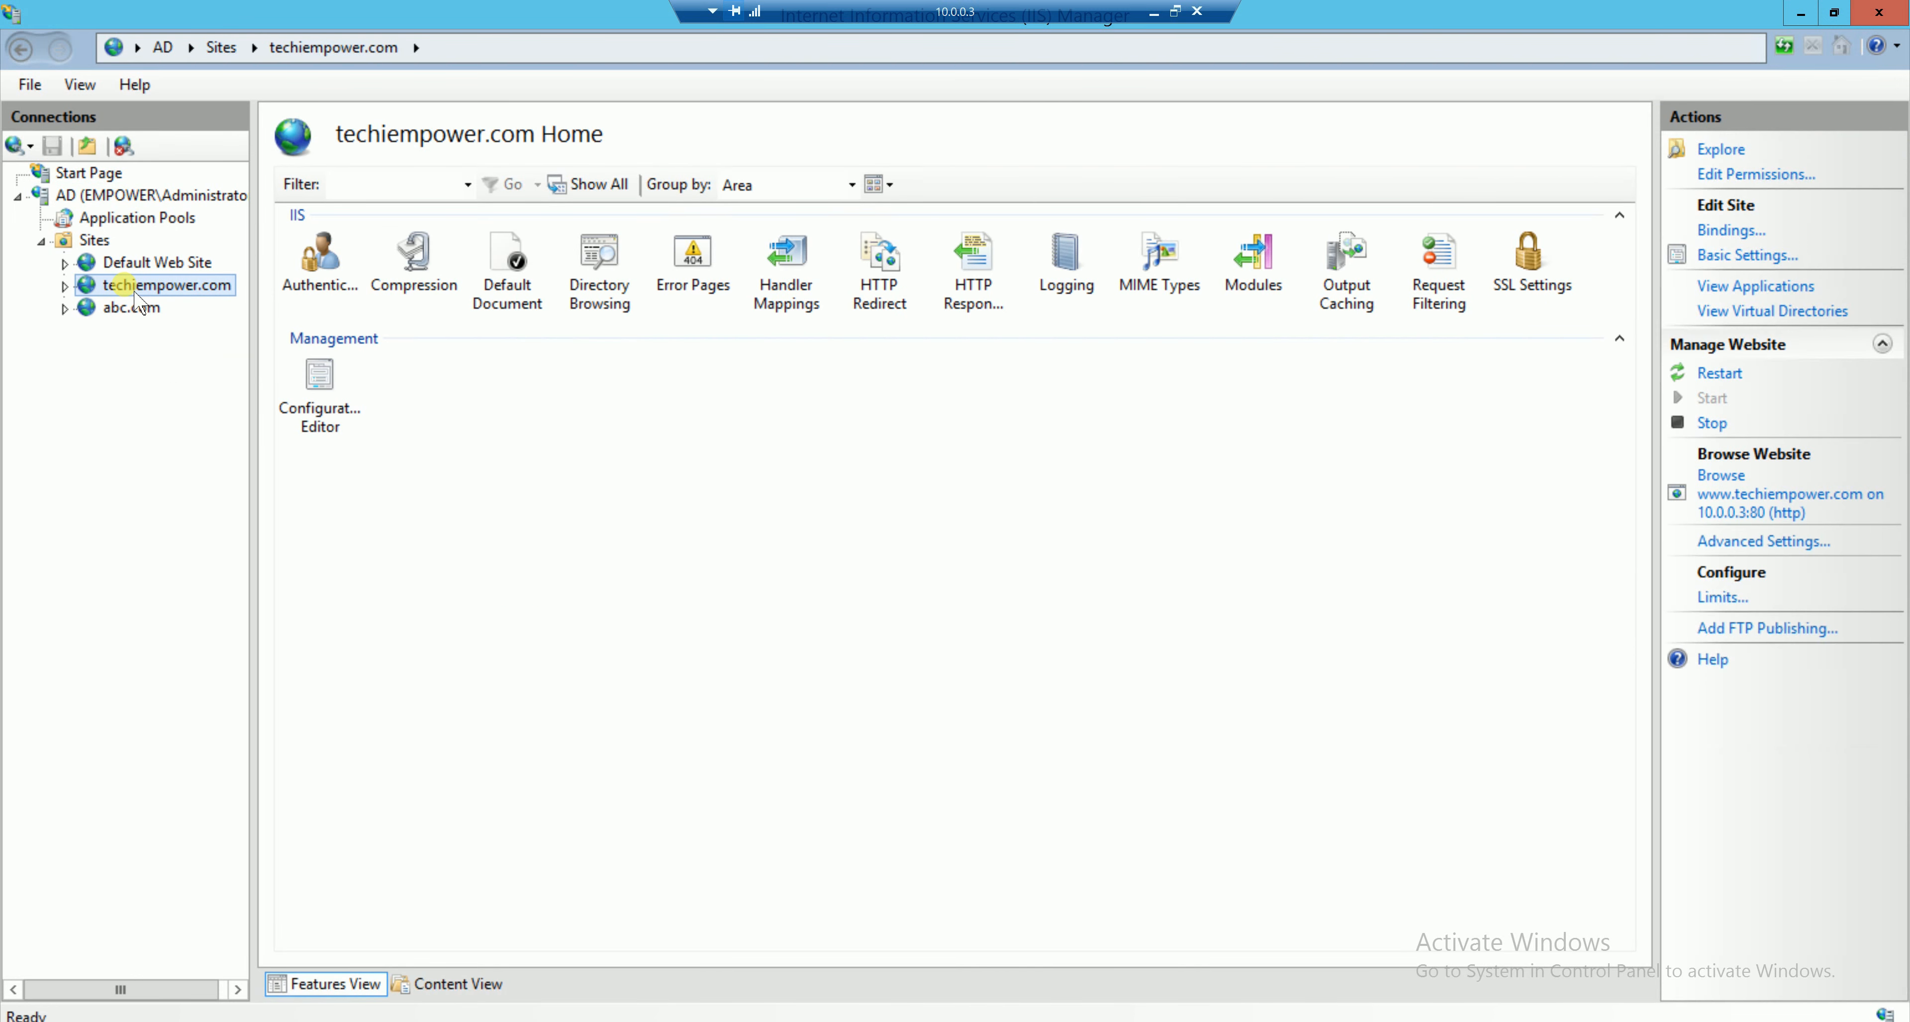
double_click(880, 259)
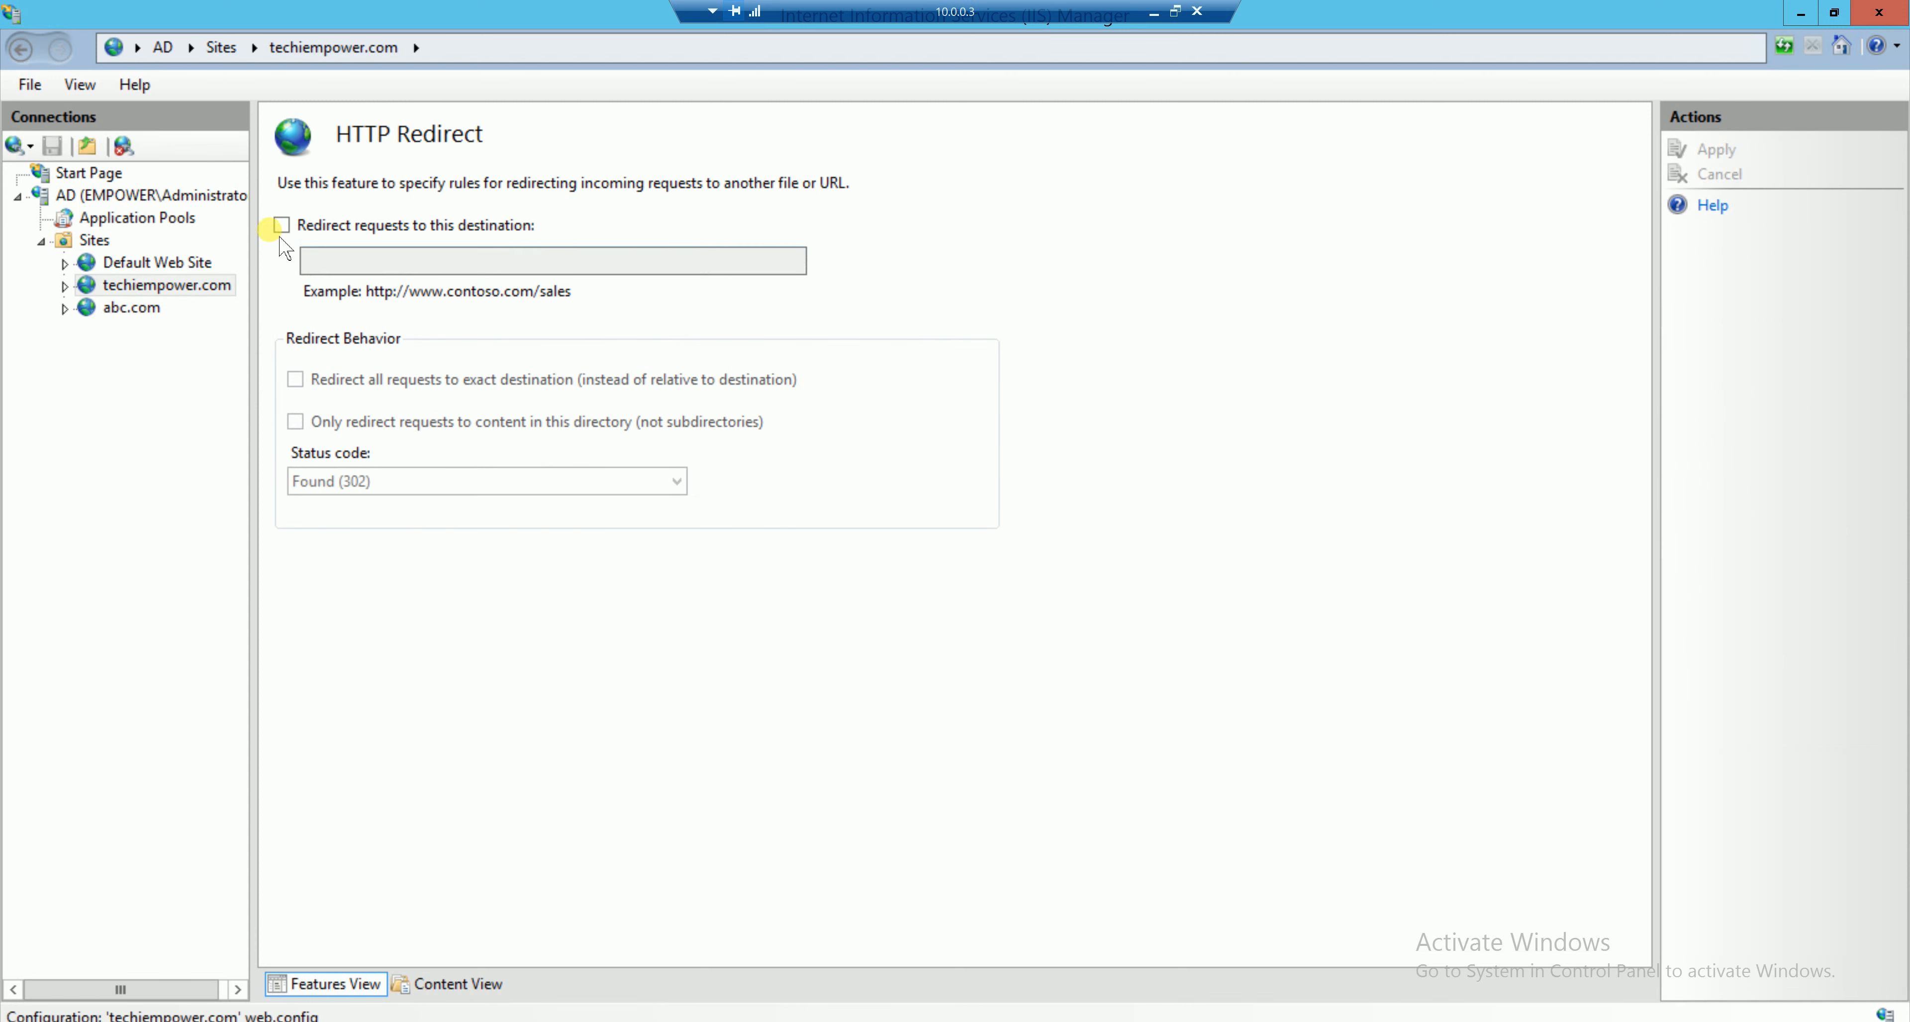
left_click(281, 225)
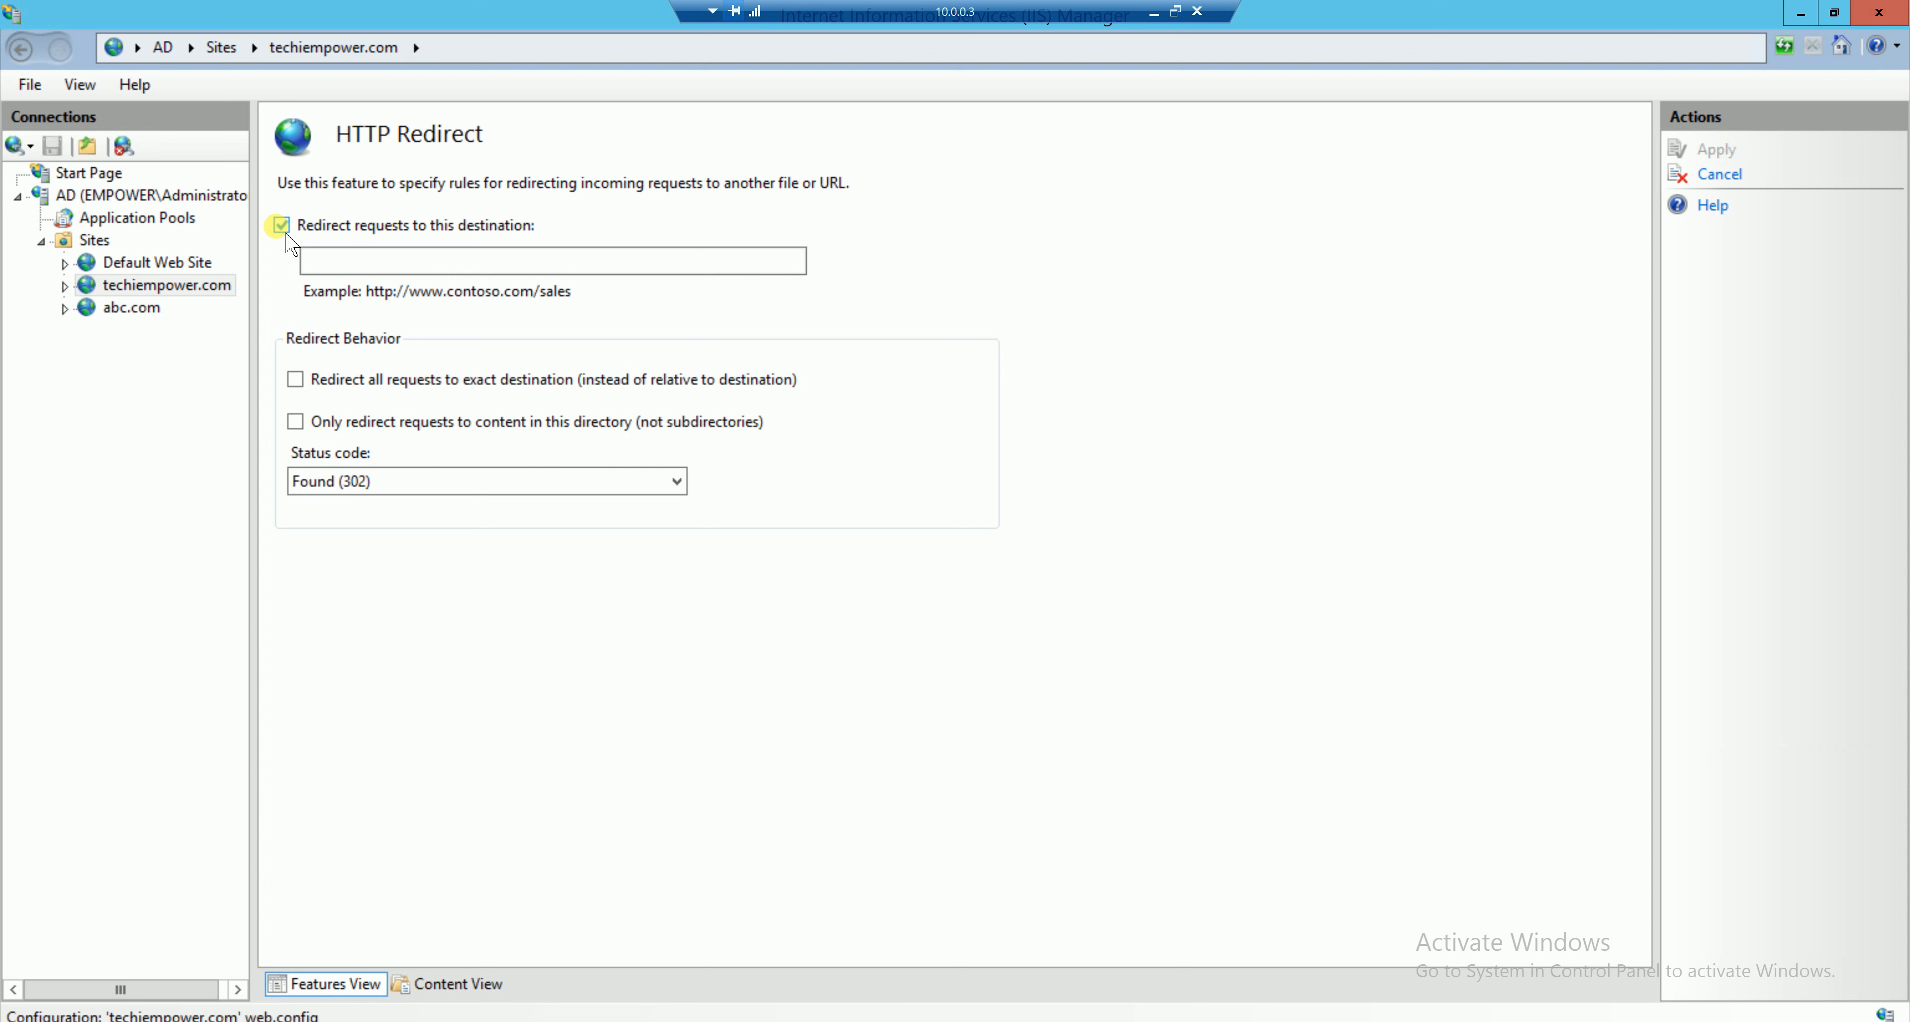
left_click(325, 262)
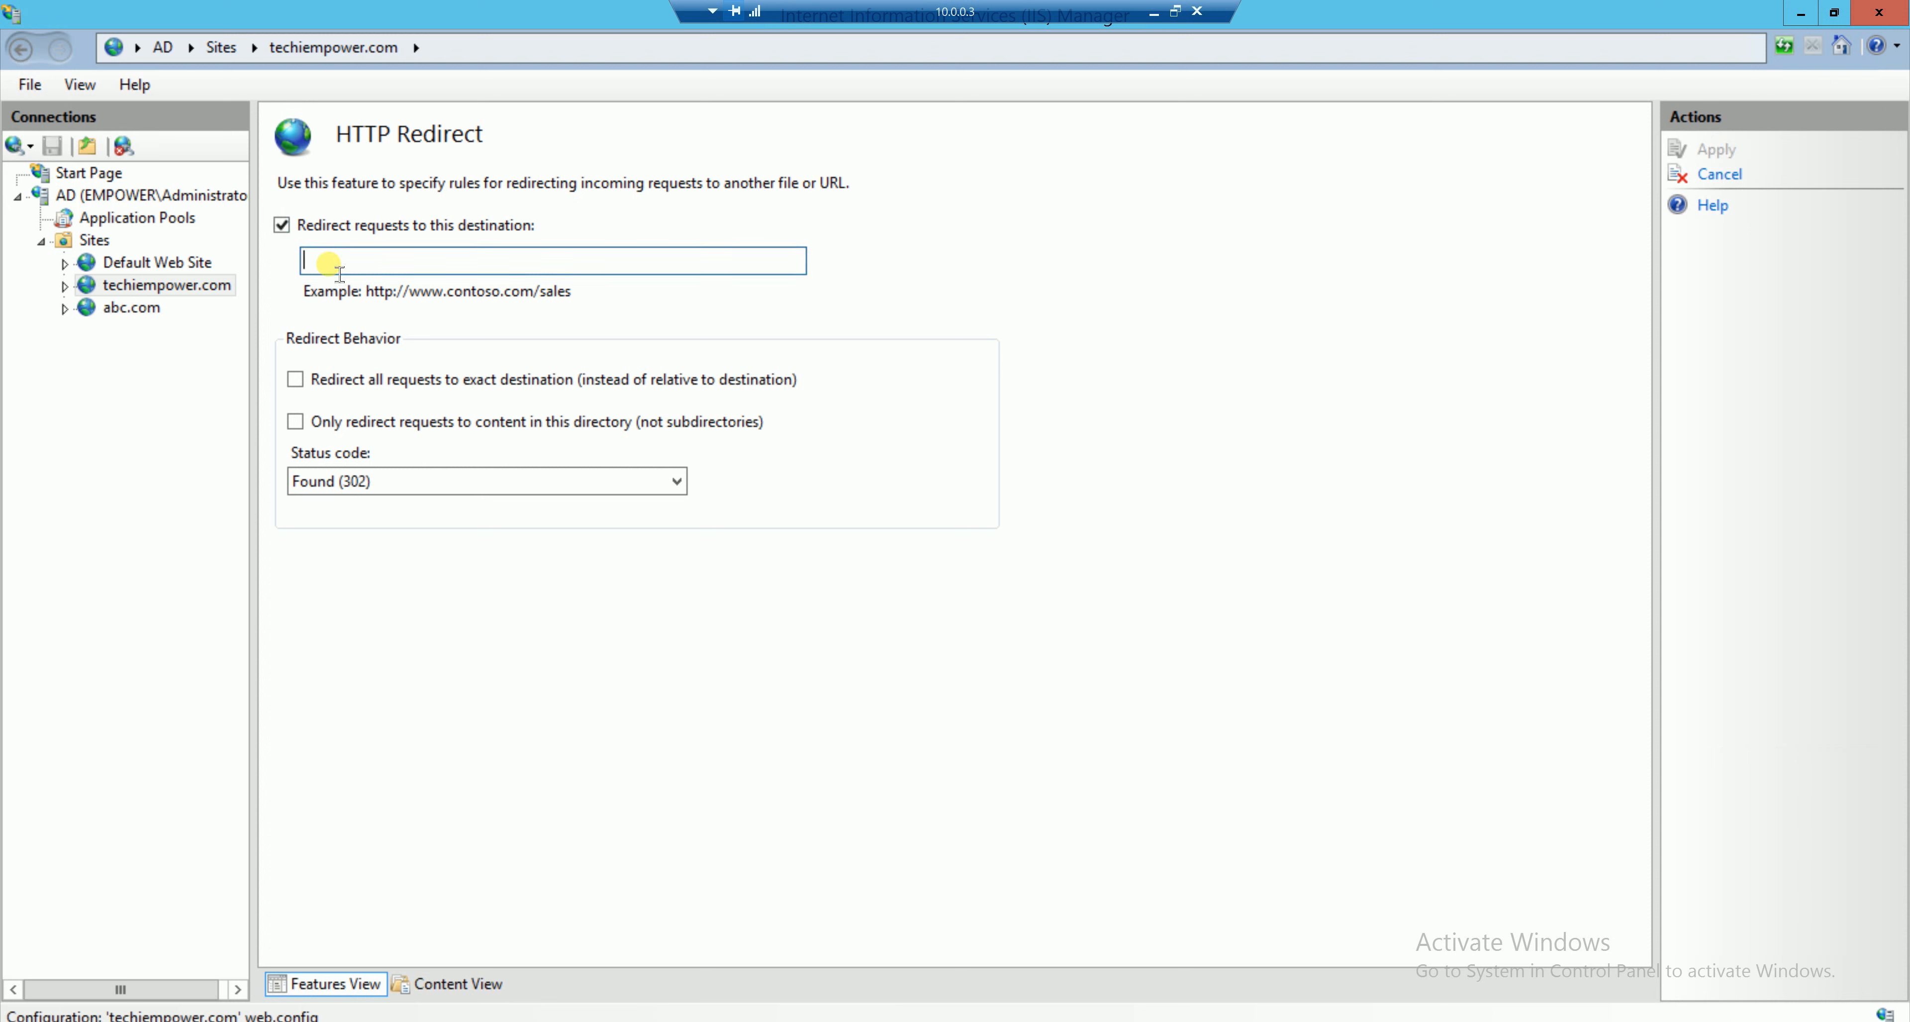
type("http")
type("://www.abc.com")
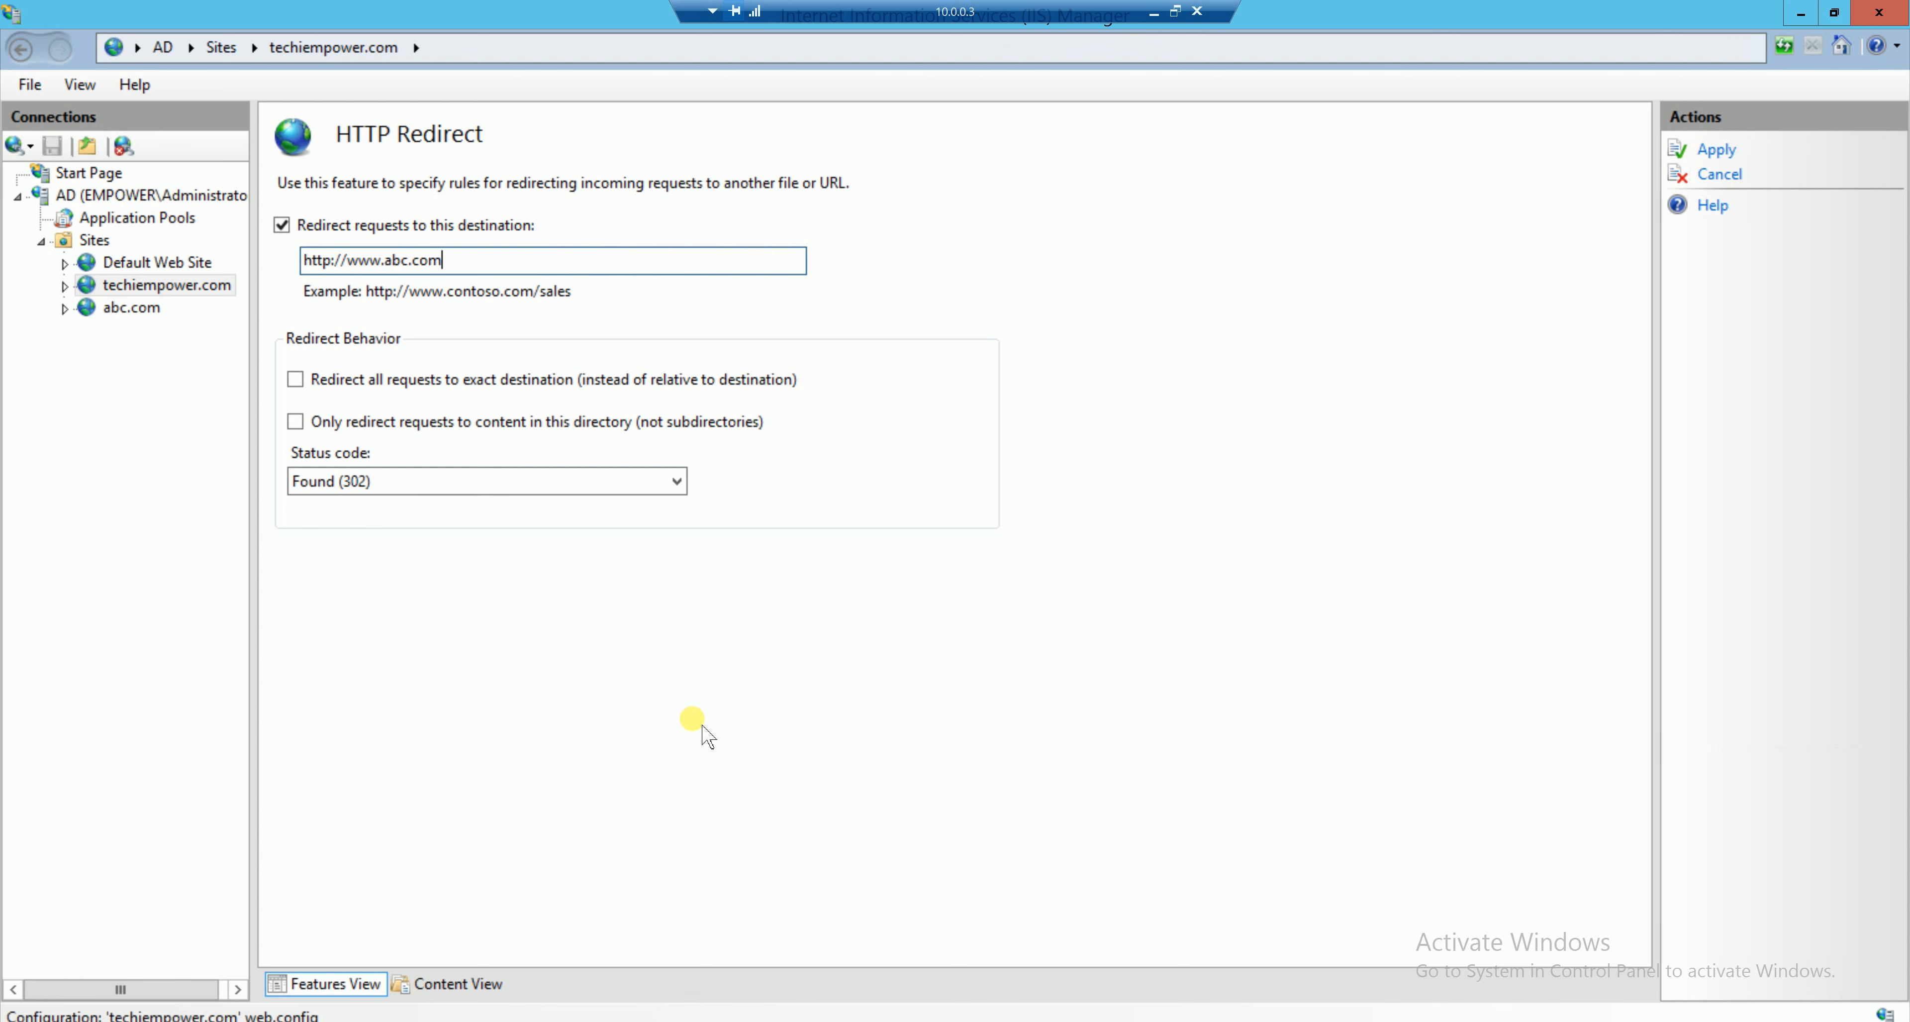
left_click(1716, 154)
left_click(15, 1014)
left_click(321, 563)
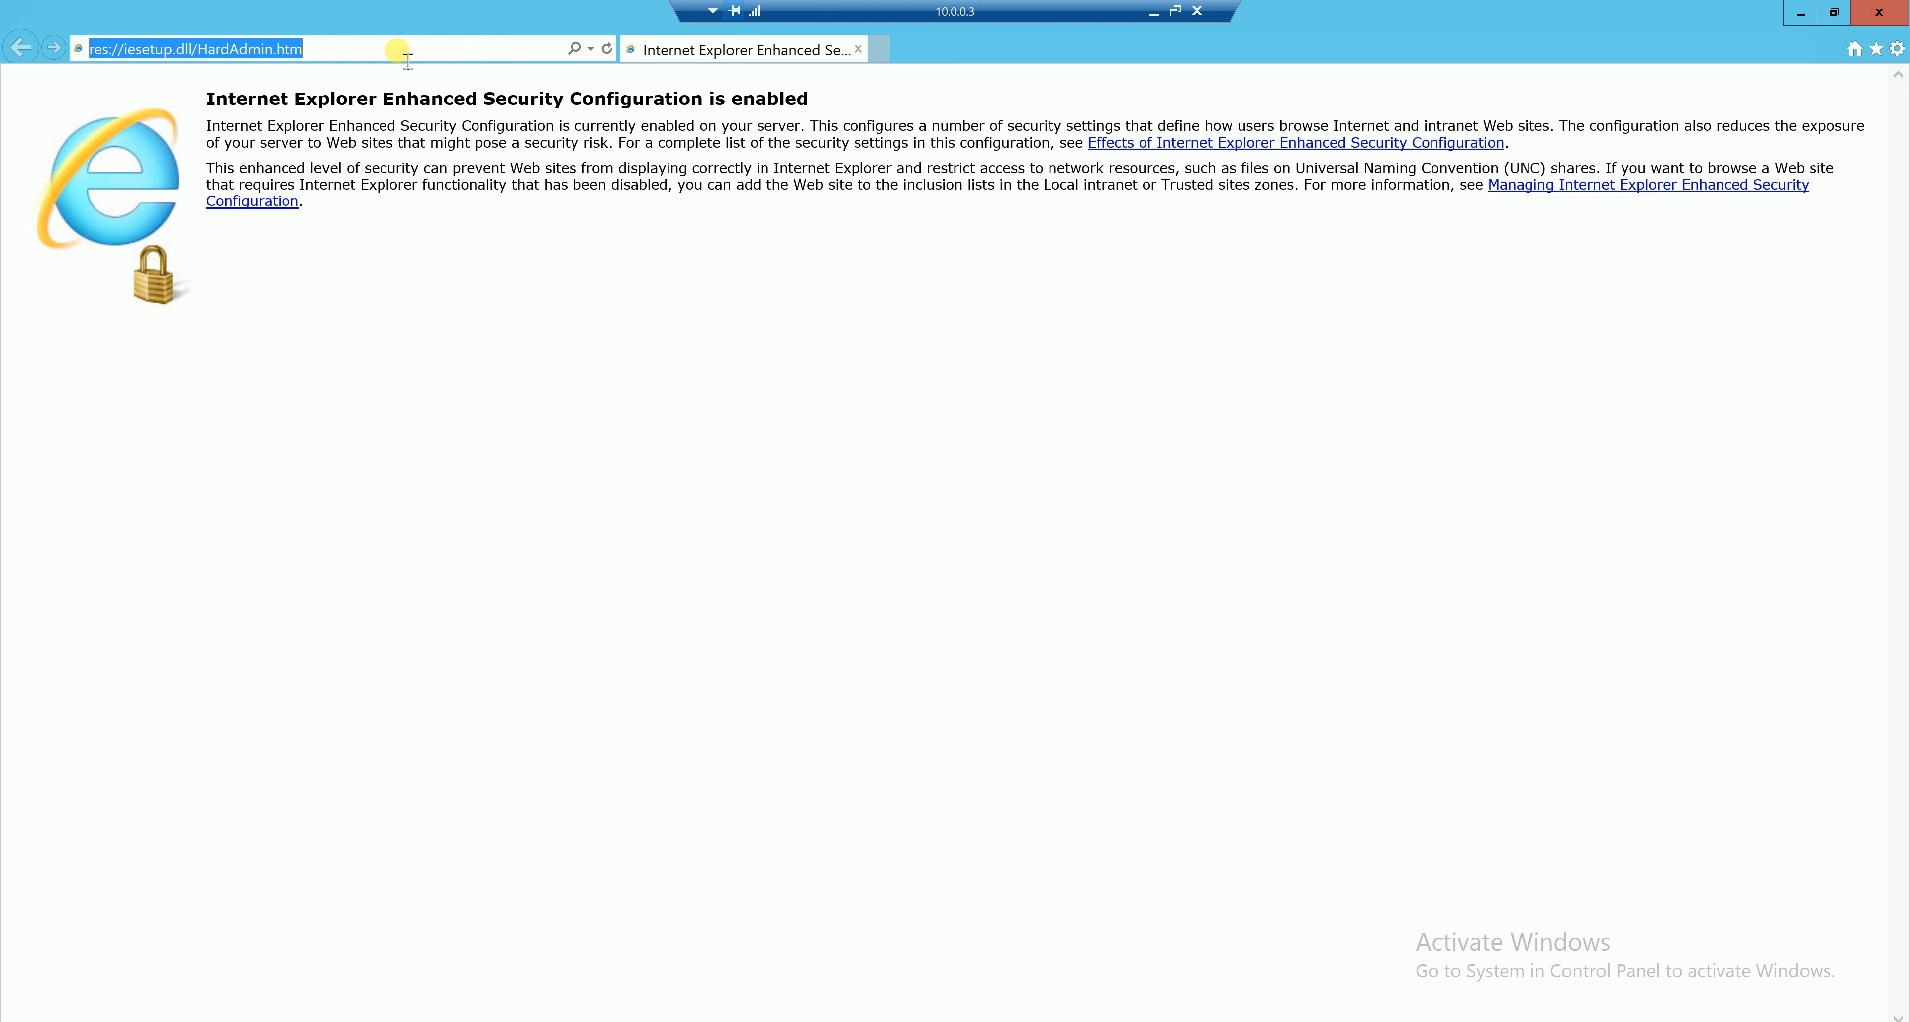
type("w")
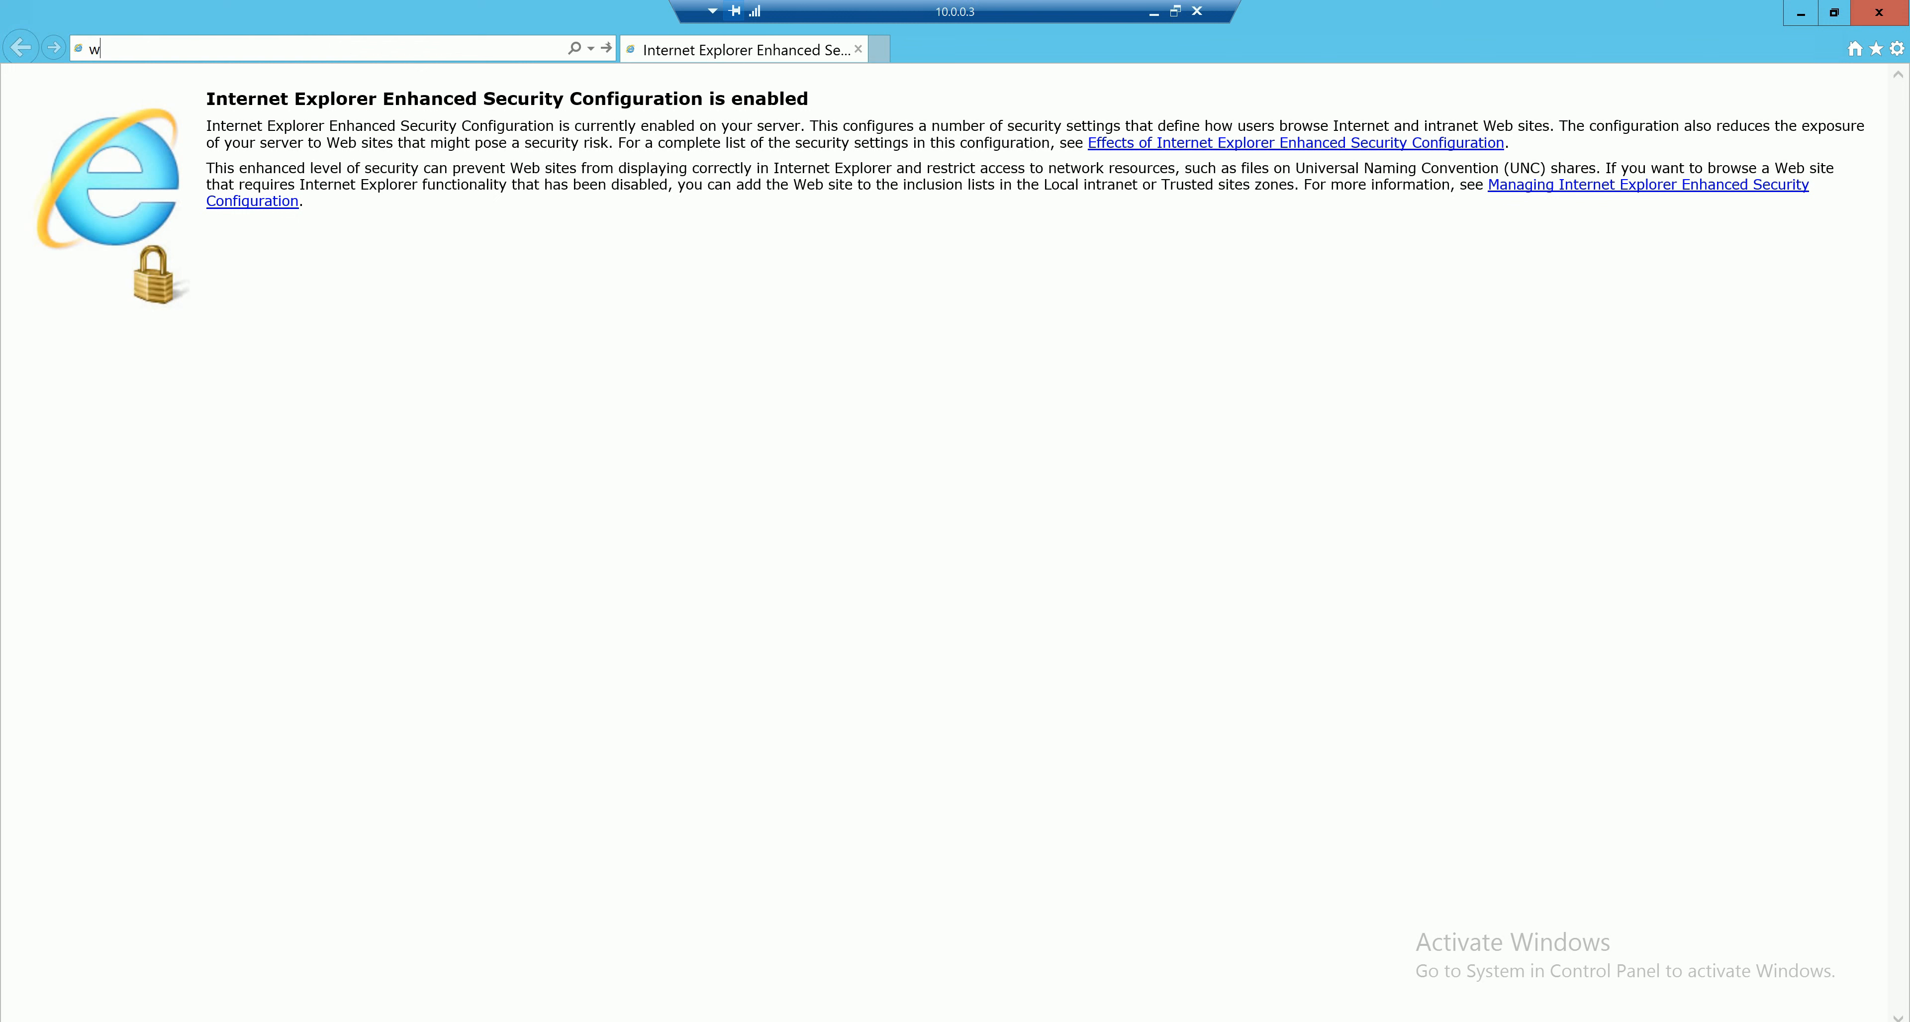
type("ww.")
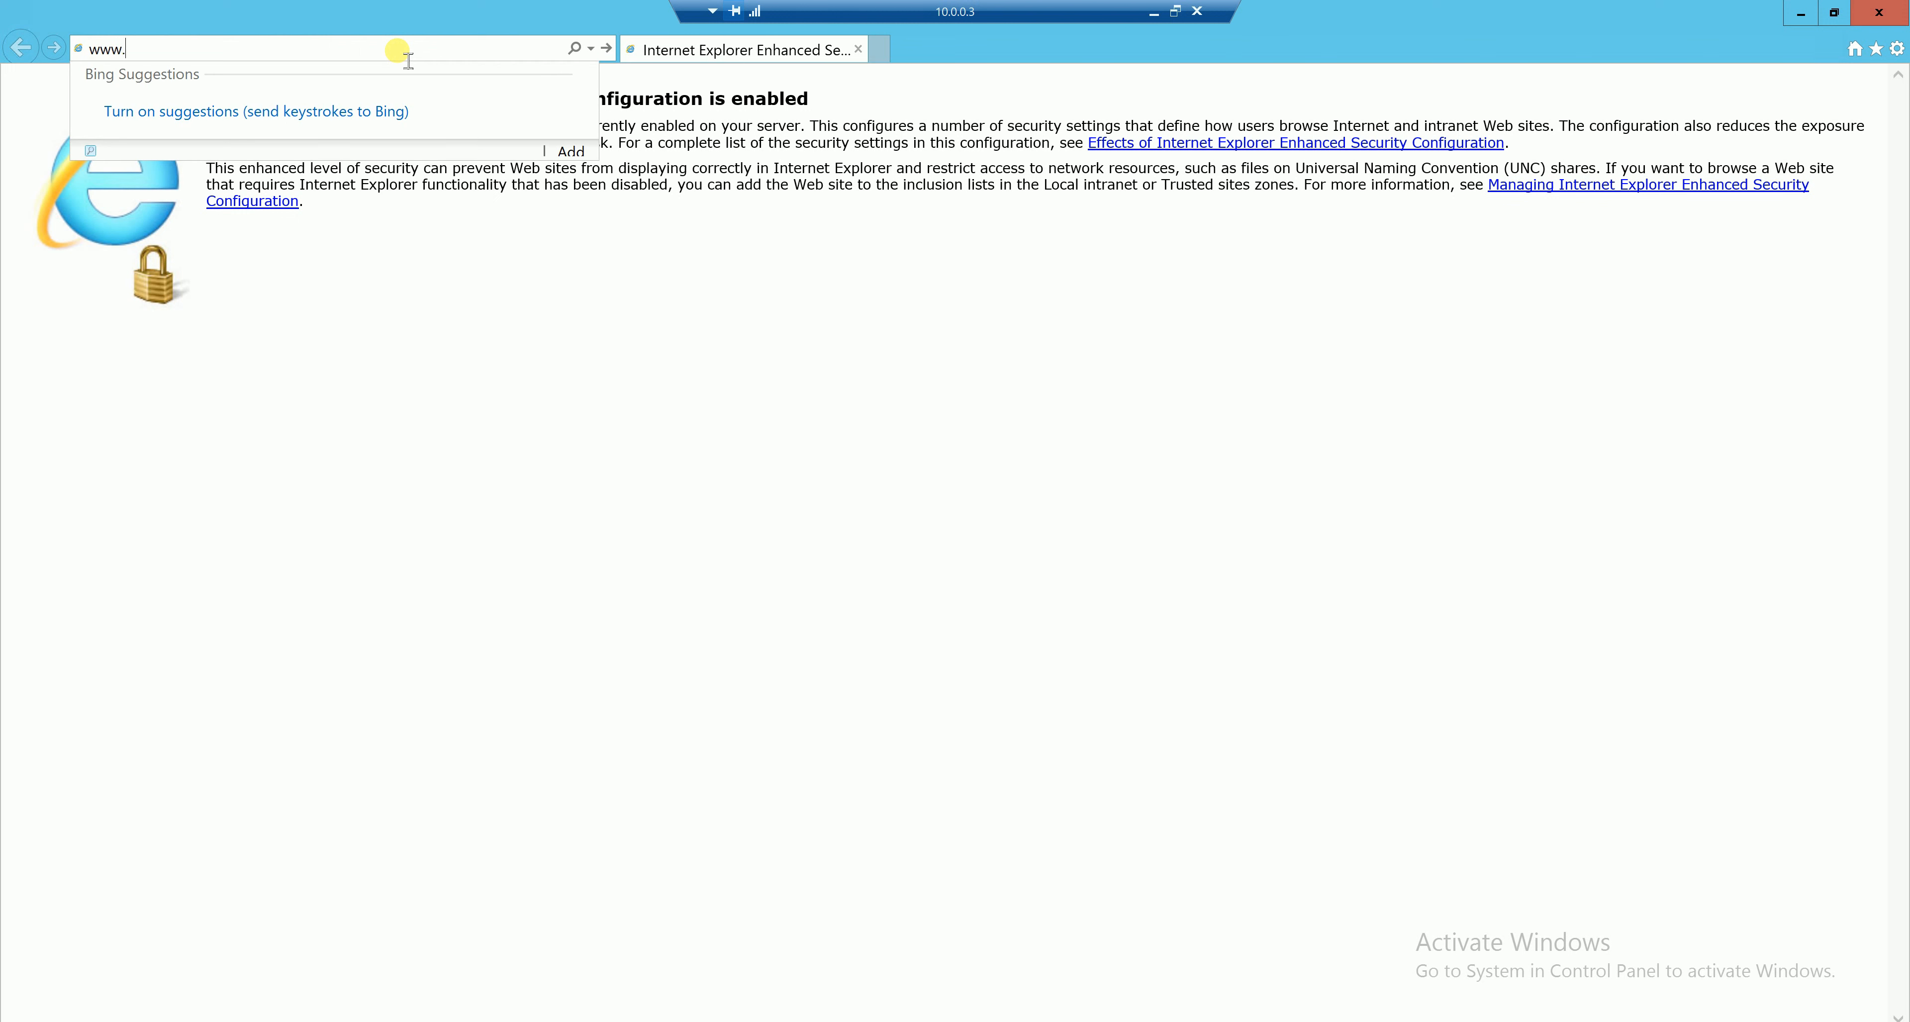
type("techiempower.com/")
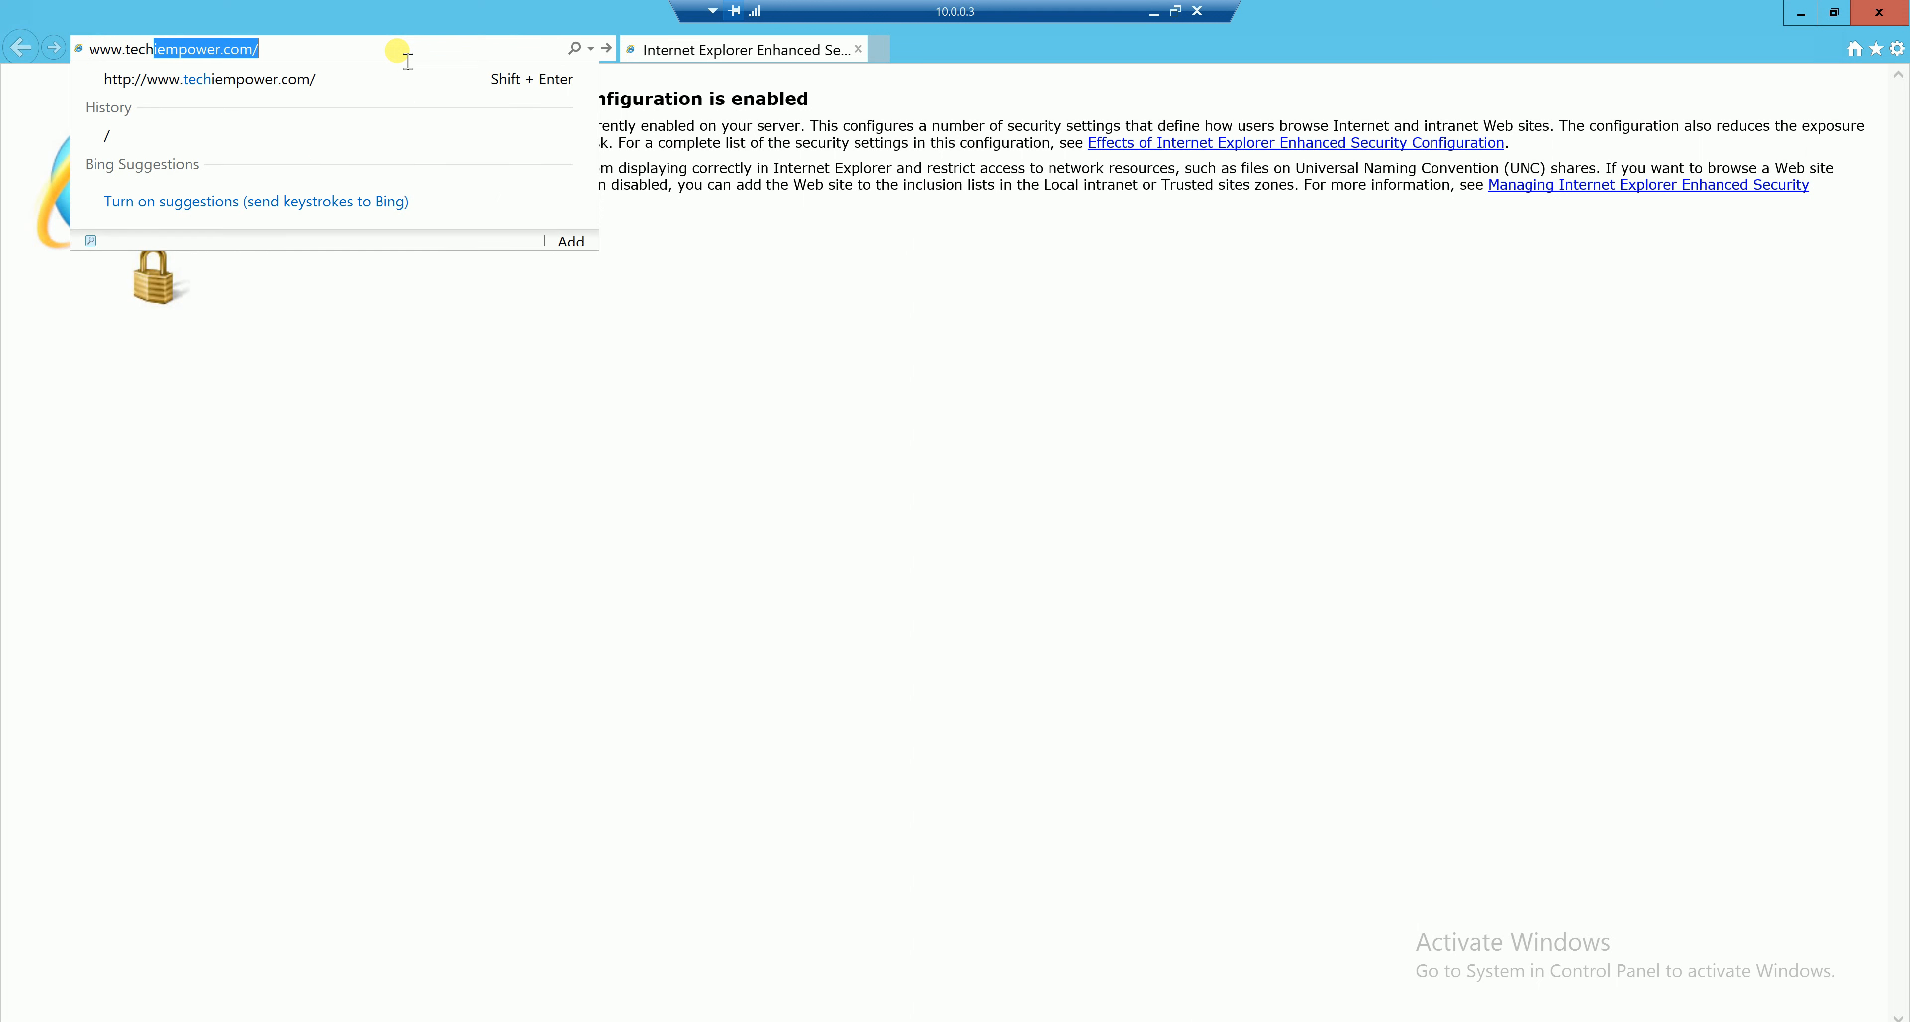
key("Down")
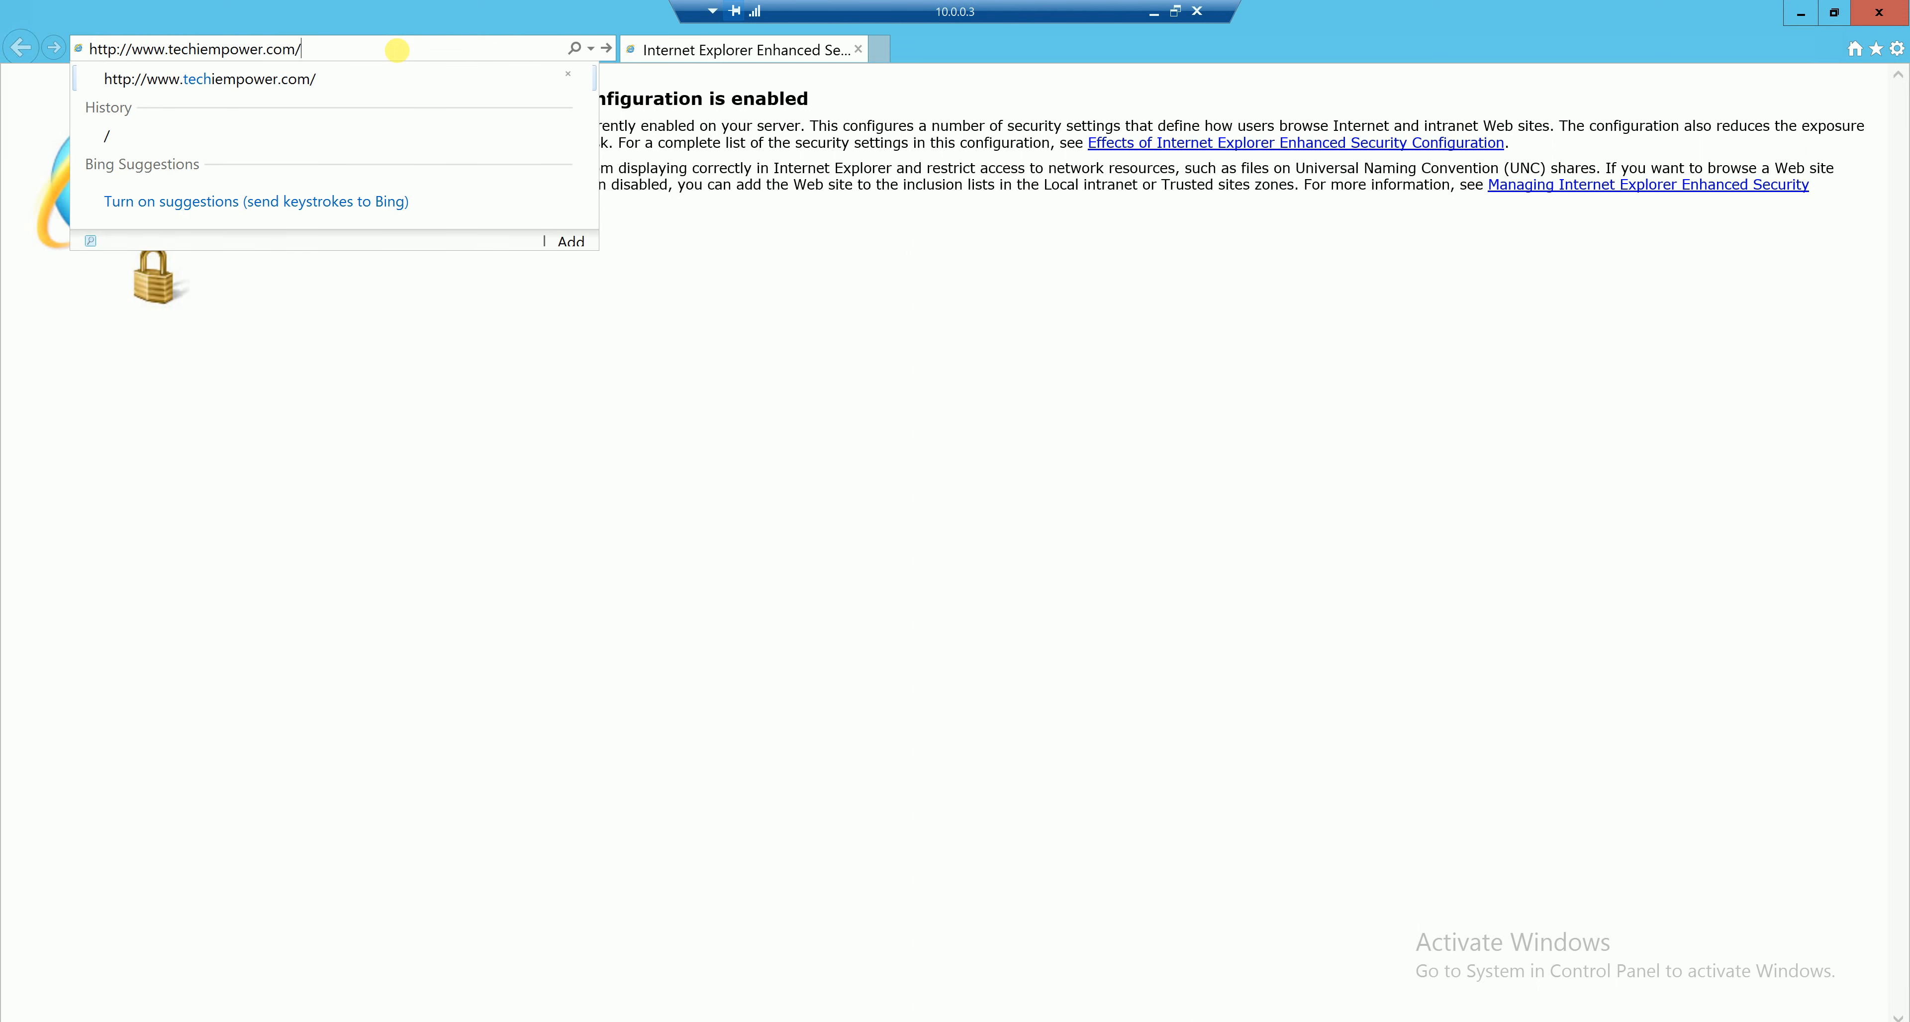
key("Return")
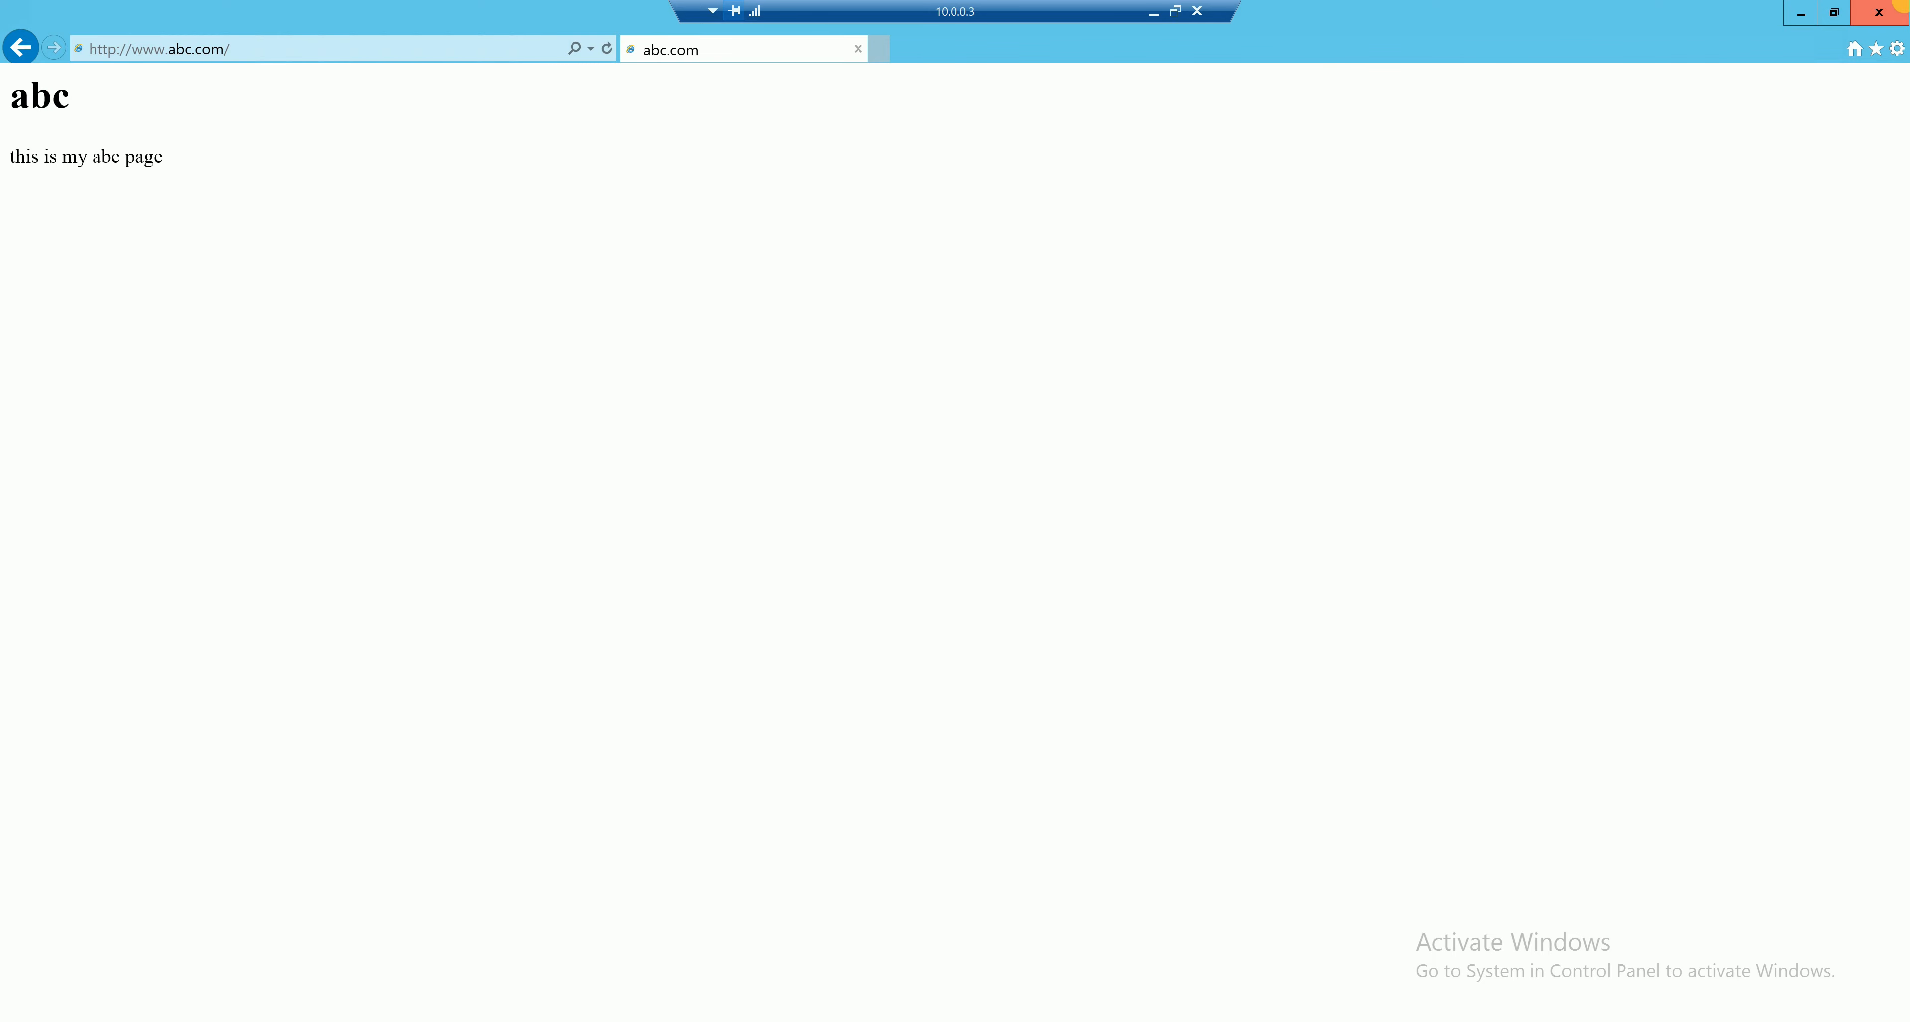
left_click(1901, 6)
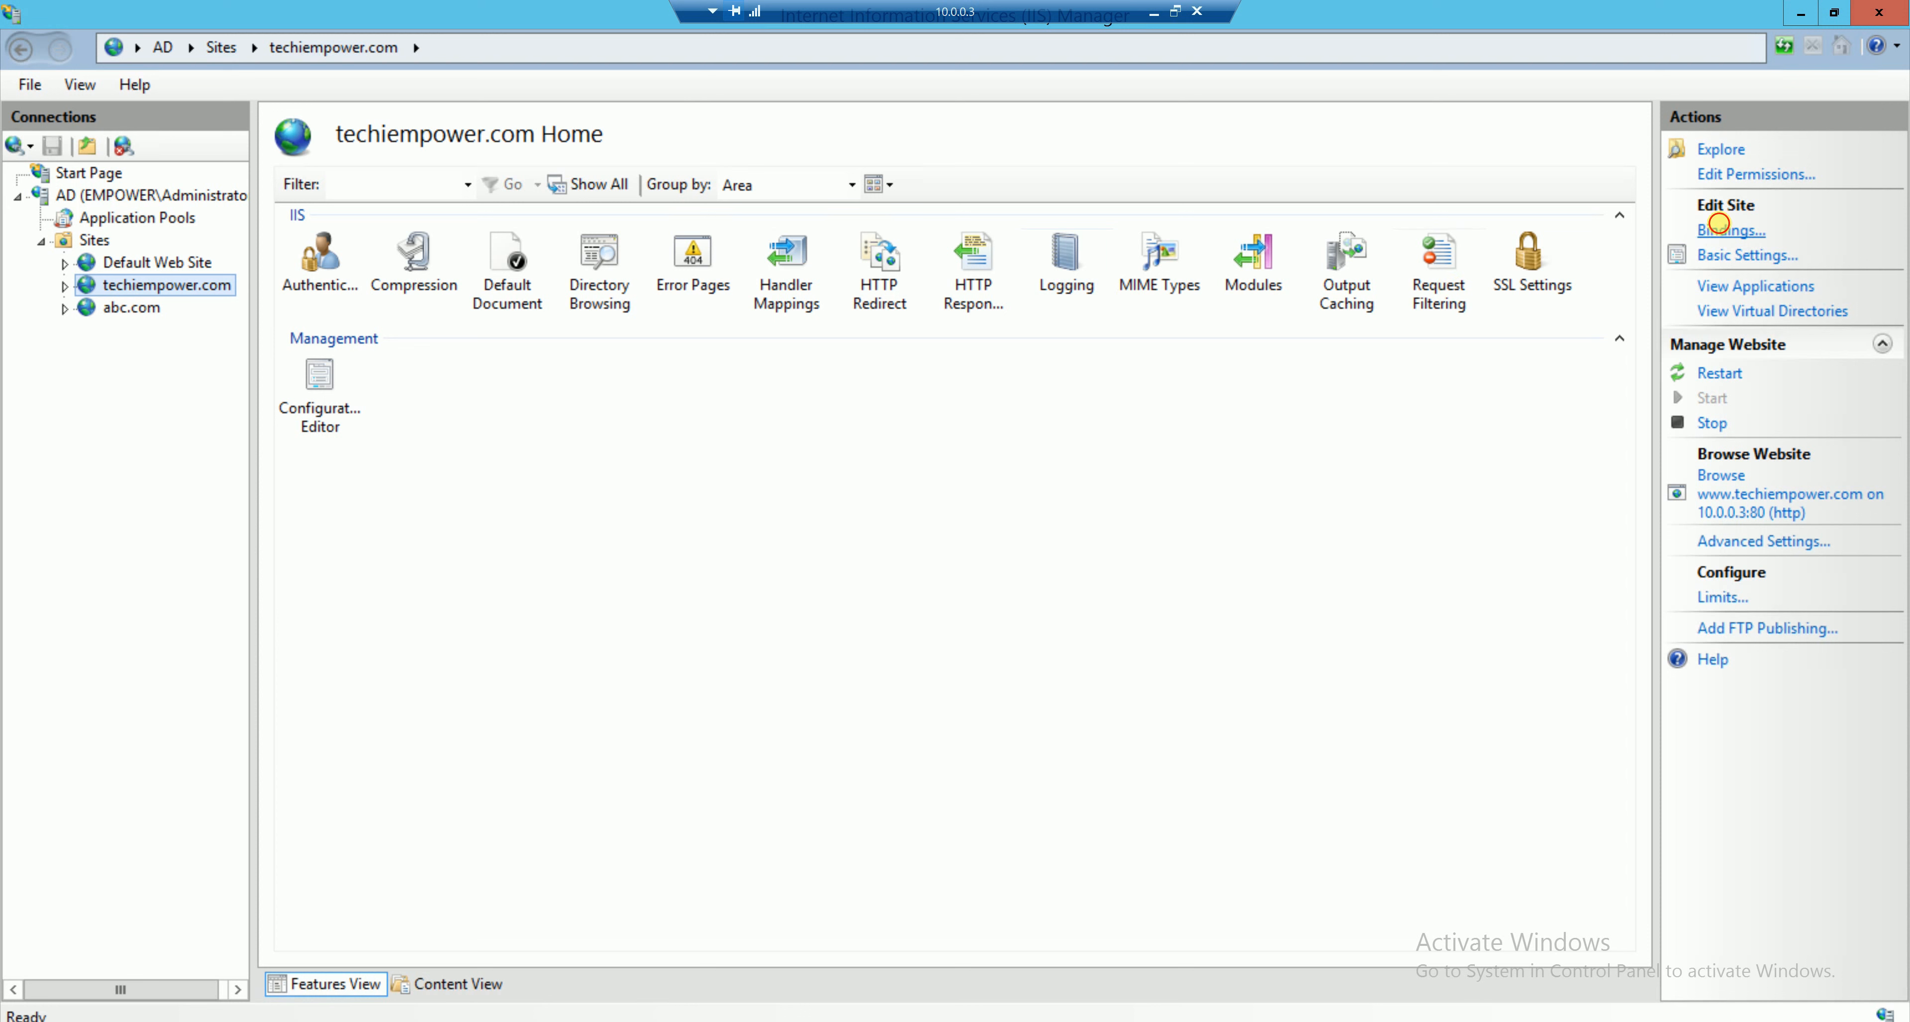
Review the http binding of the techiempower.com site, including its IP address, port and host name, without changing it.
left_click(1727, 231)
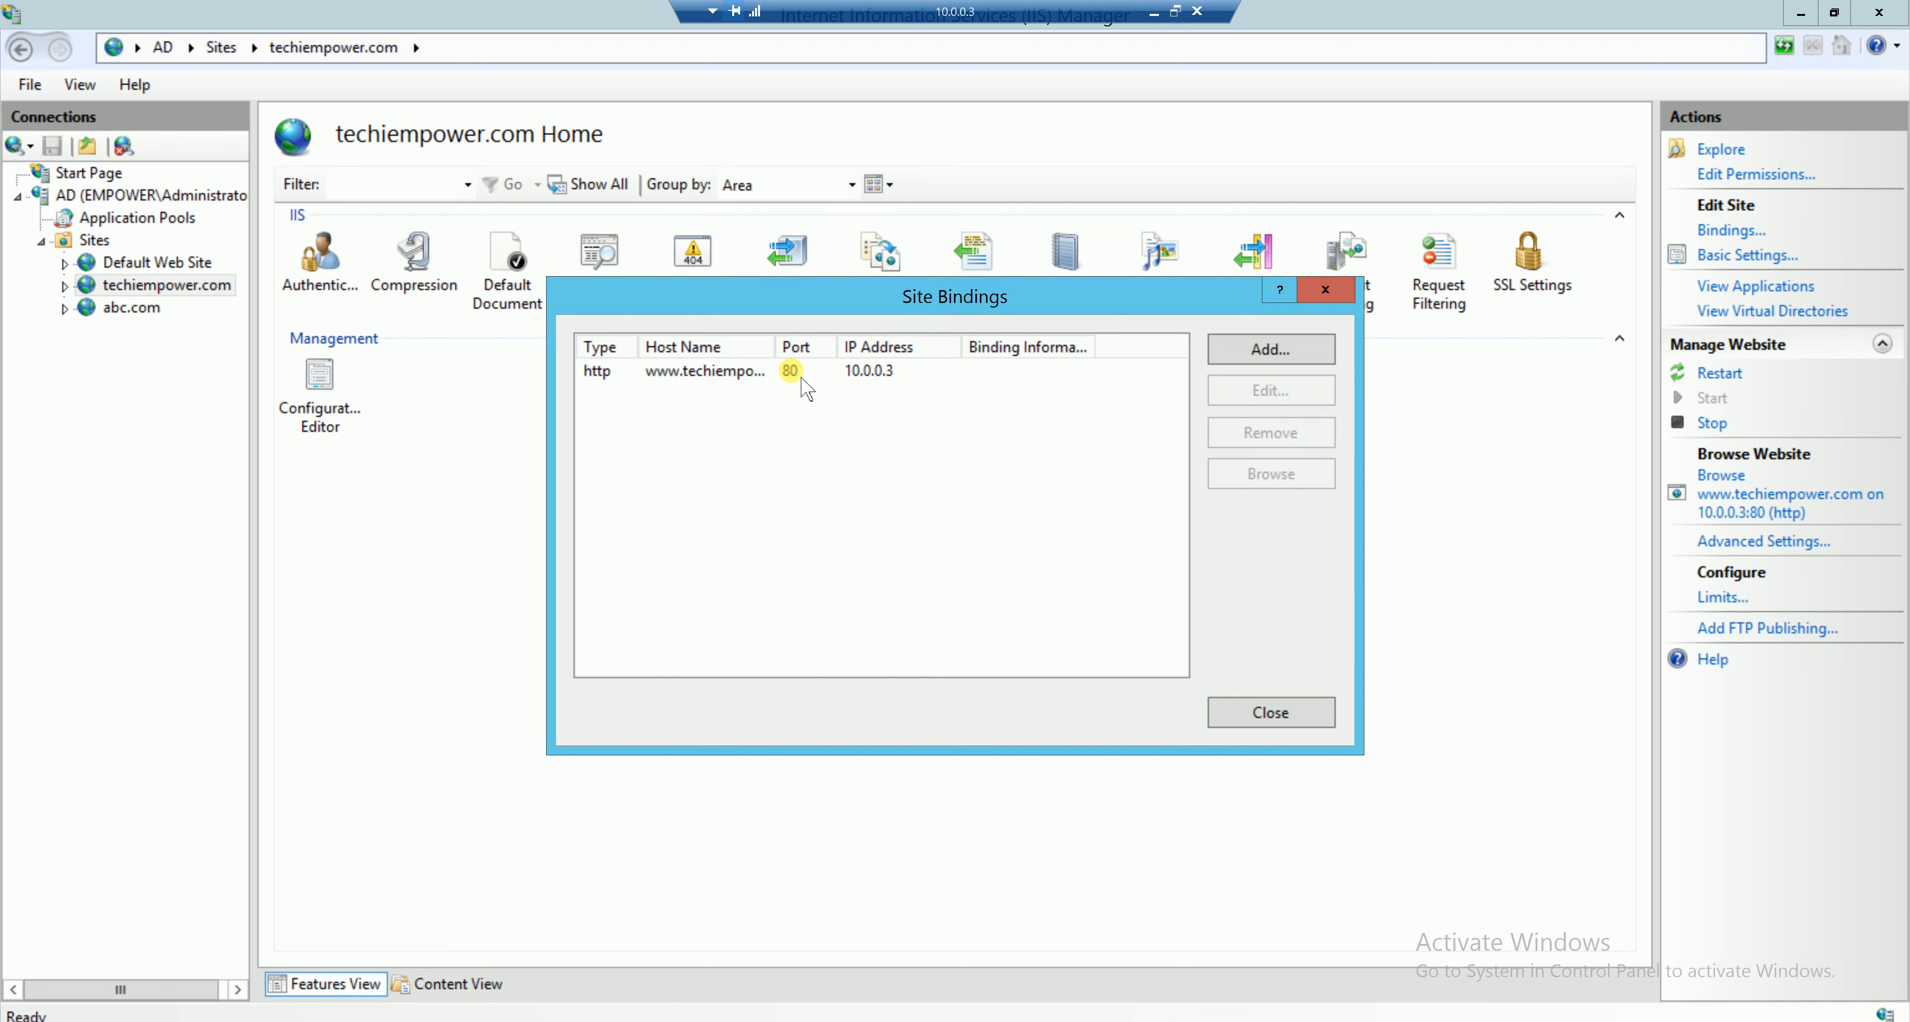
left_click(751, 375)
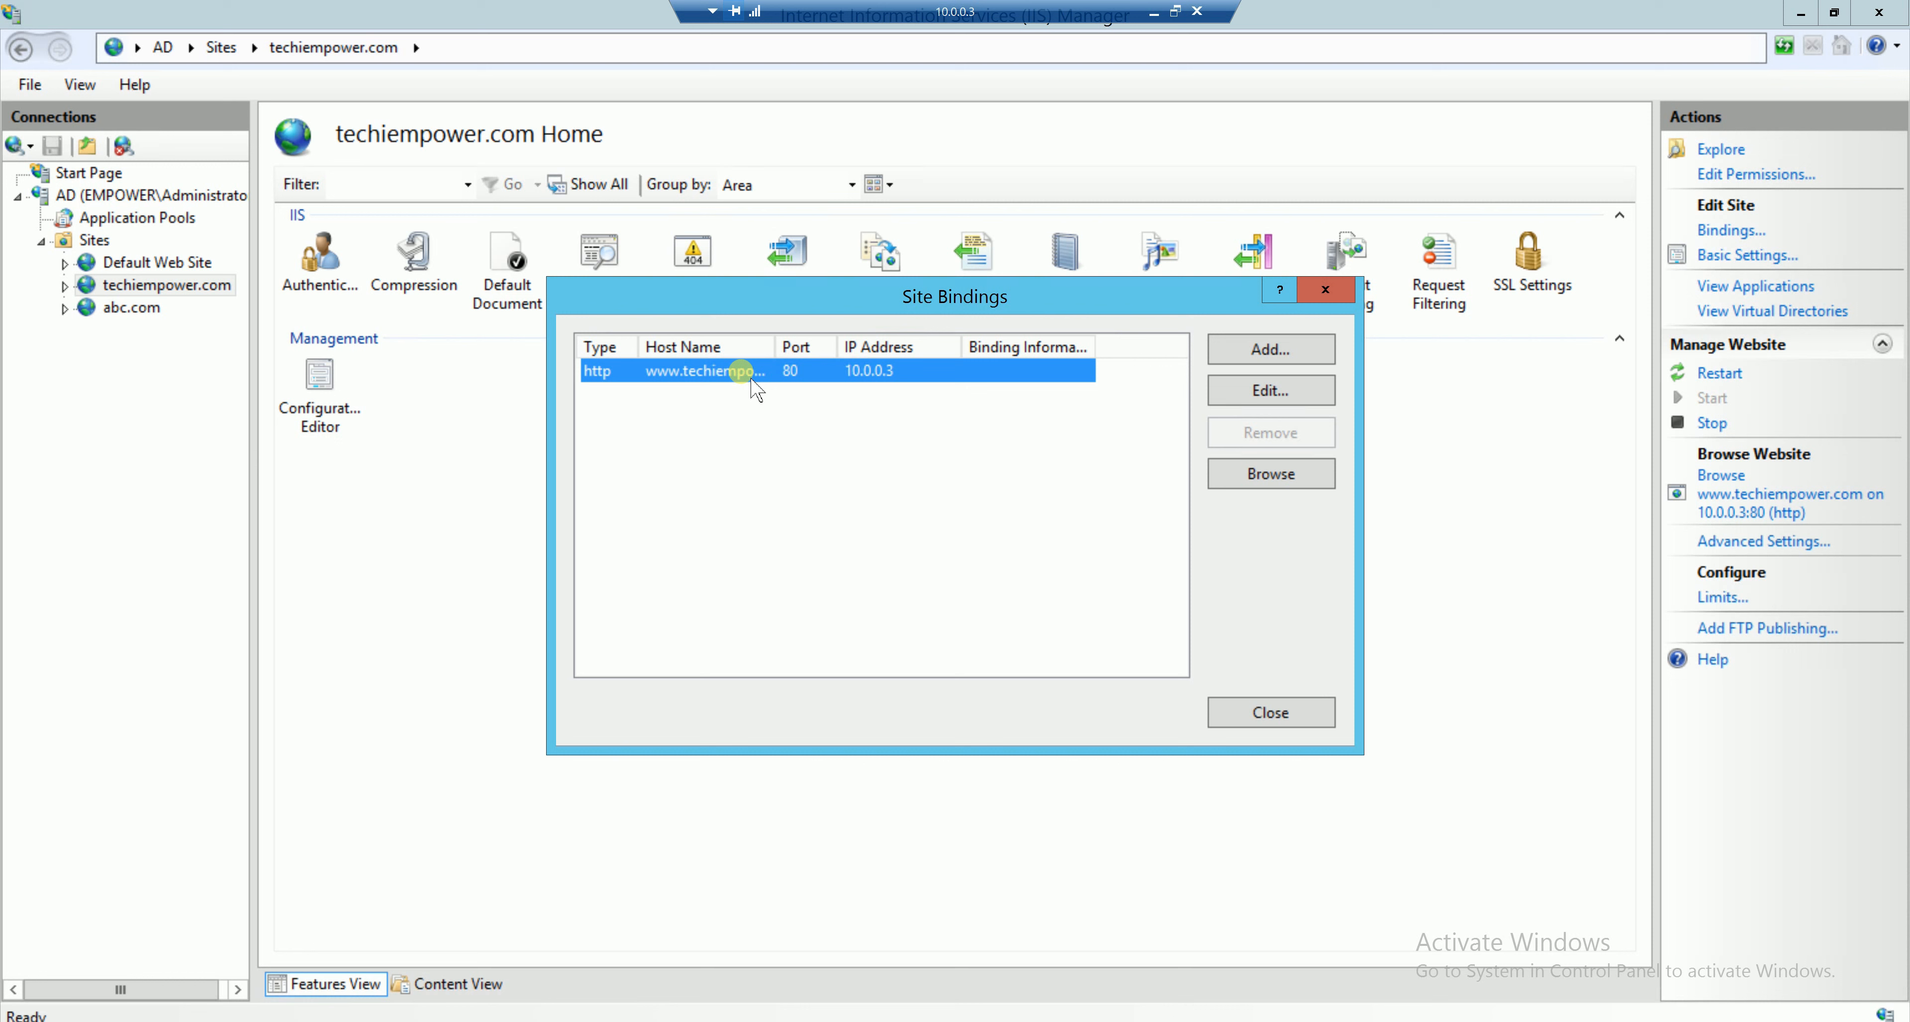
left_click(1281, 389)
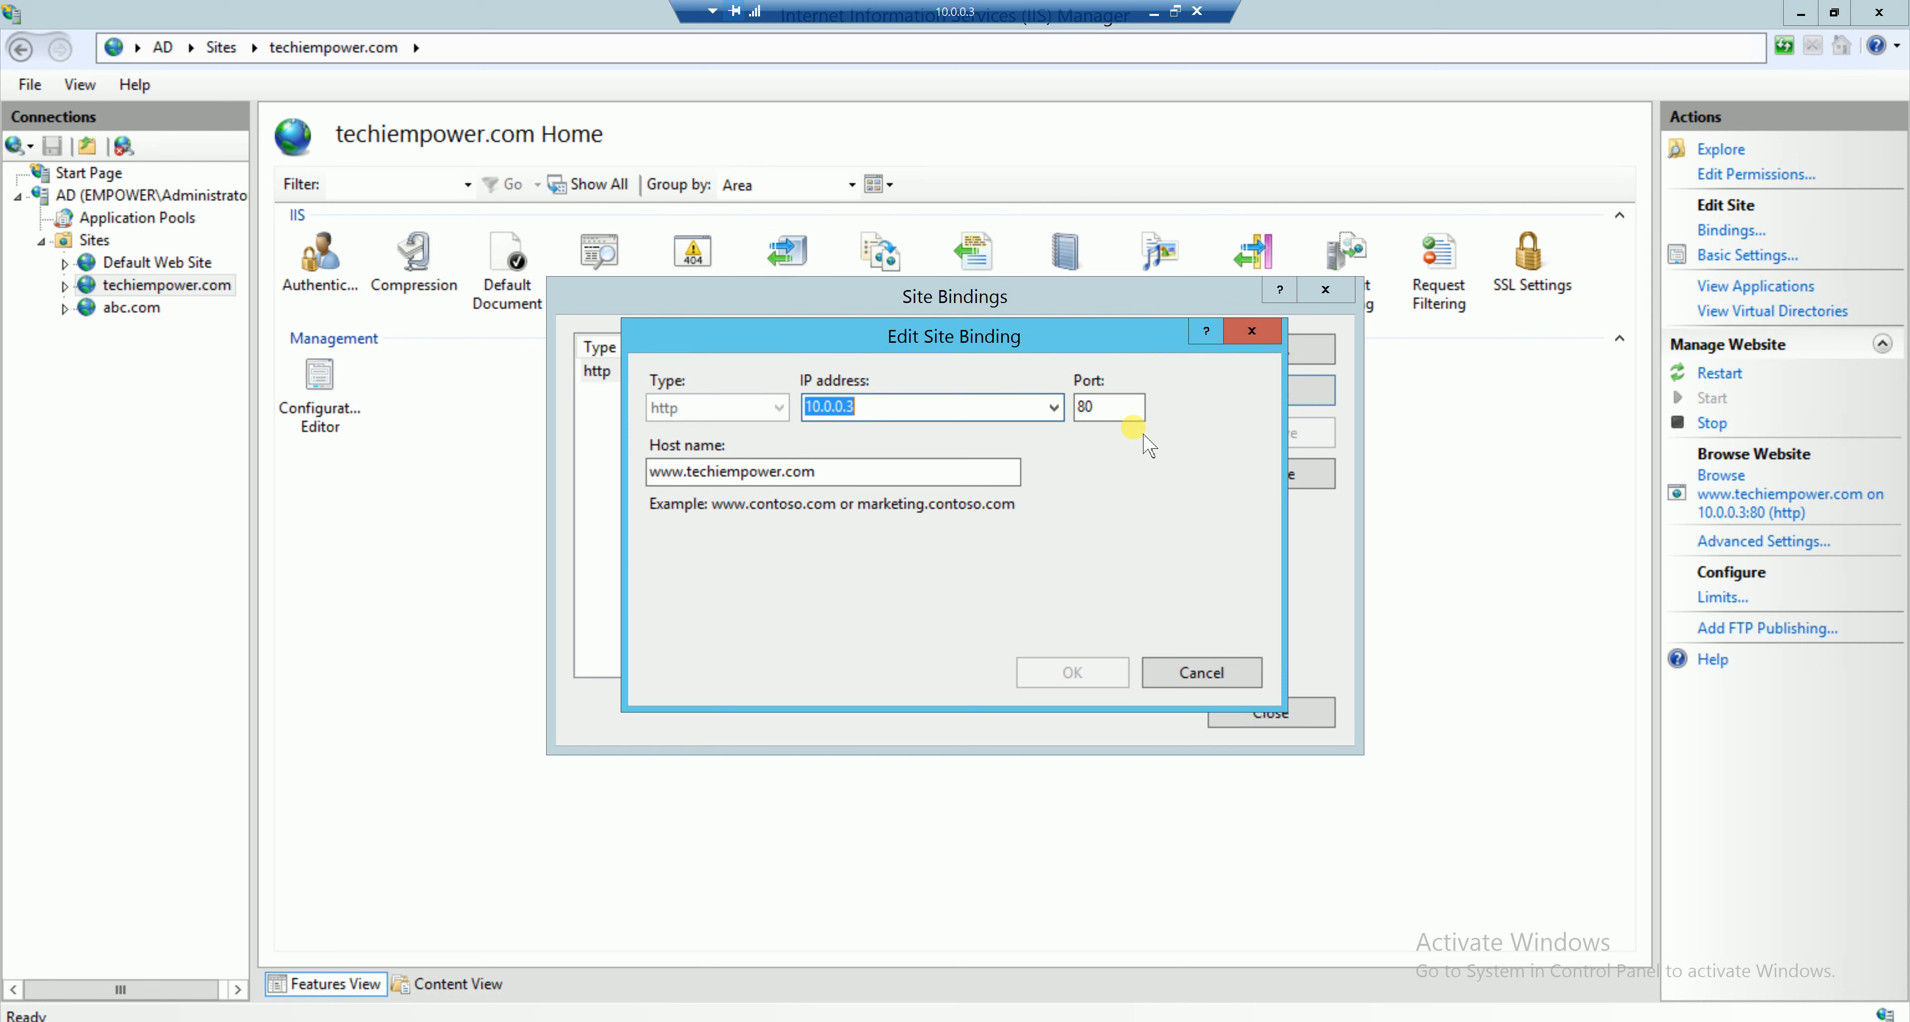
left_click(1252, 331)
left_click(1325, 289)
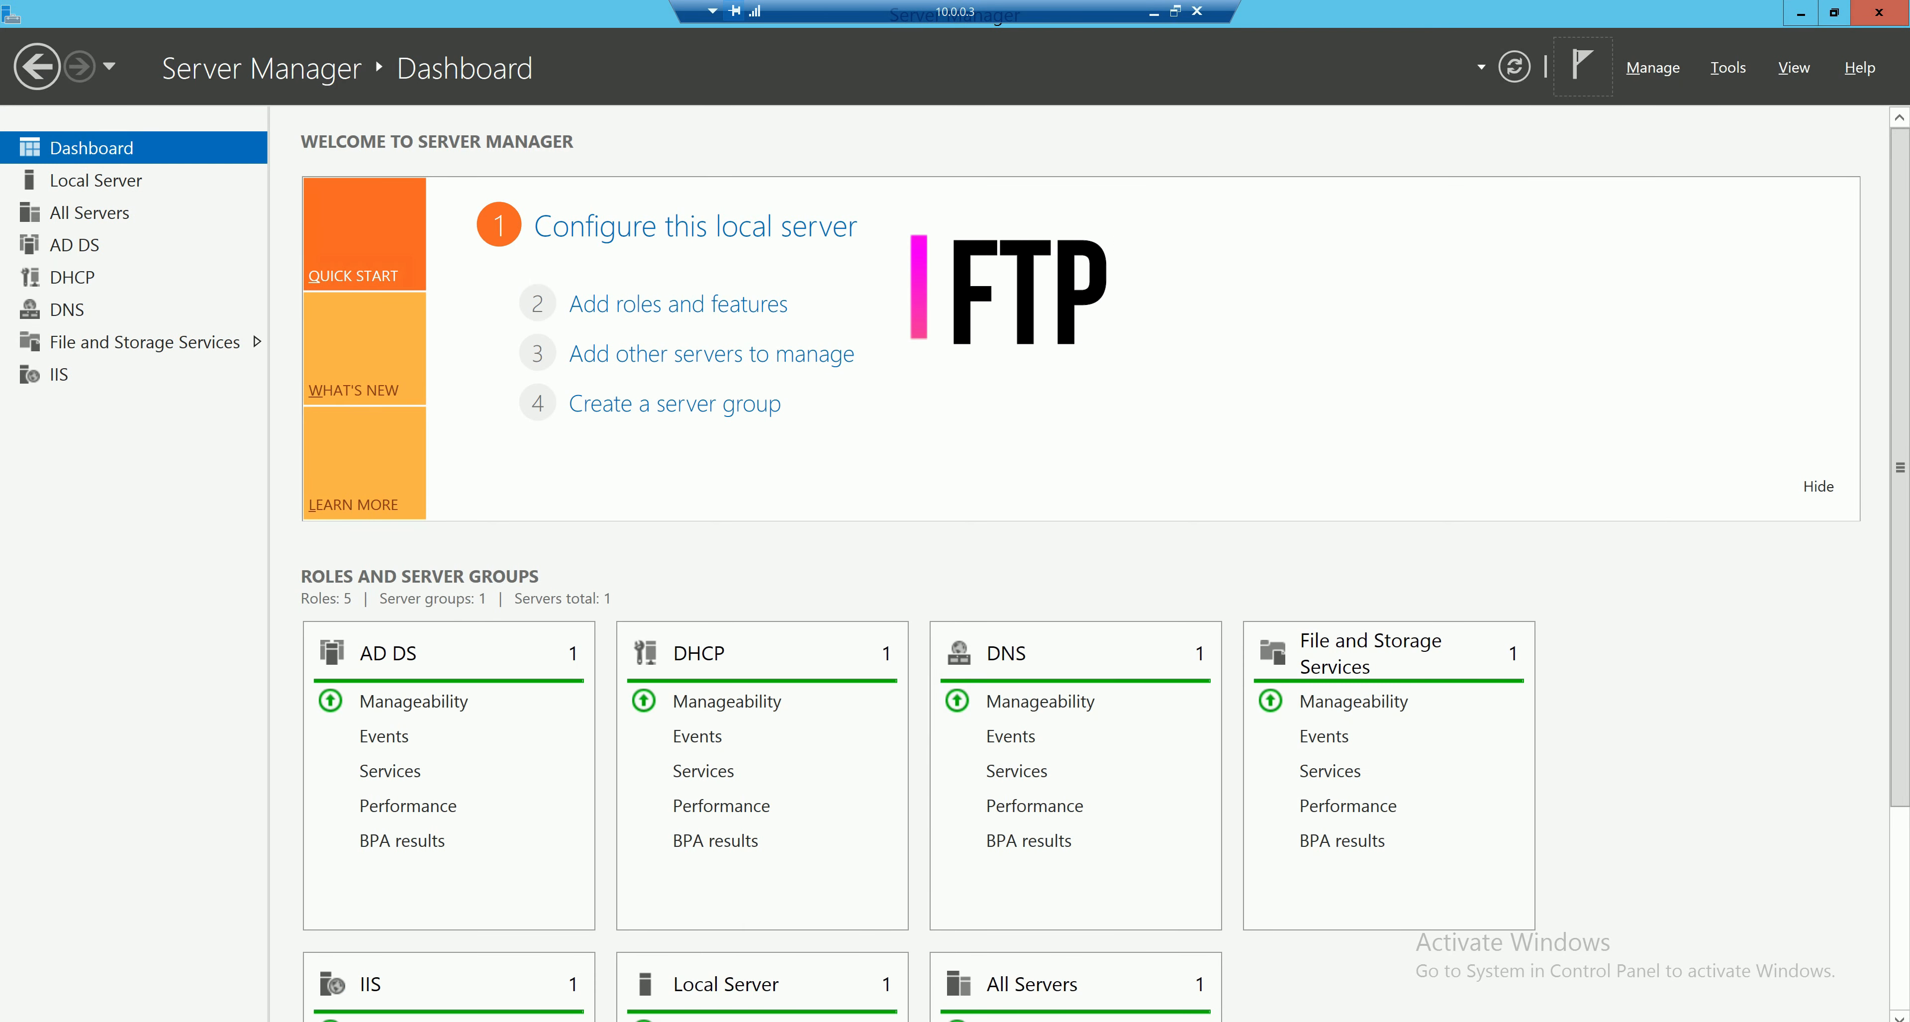
Switch to File Explorer and create a folder named FTP on Local Disk (C:).
key("super+e")
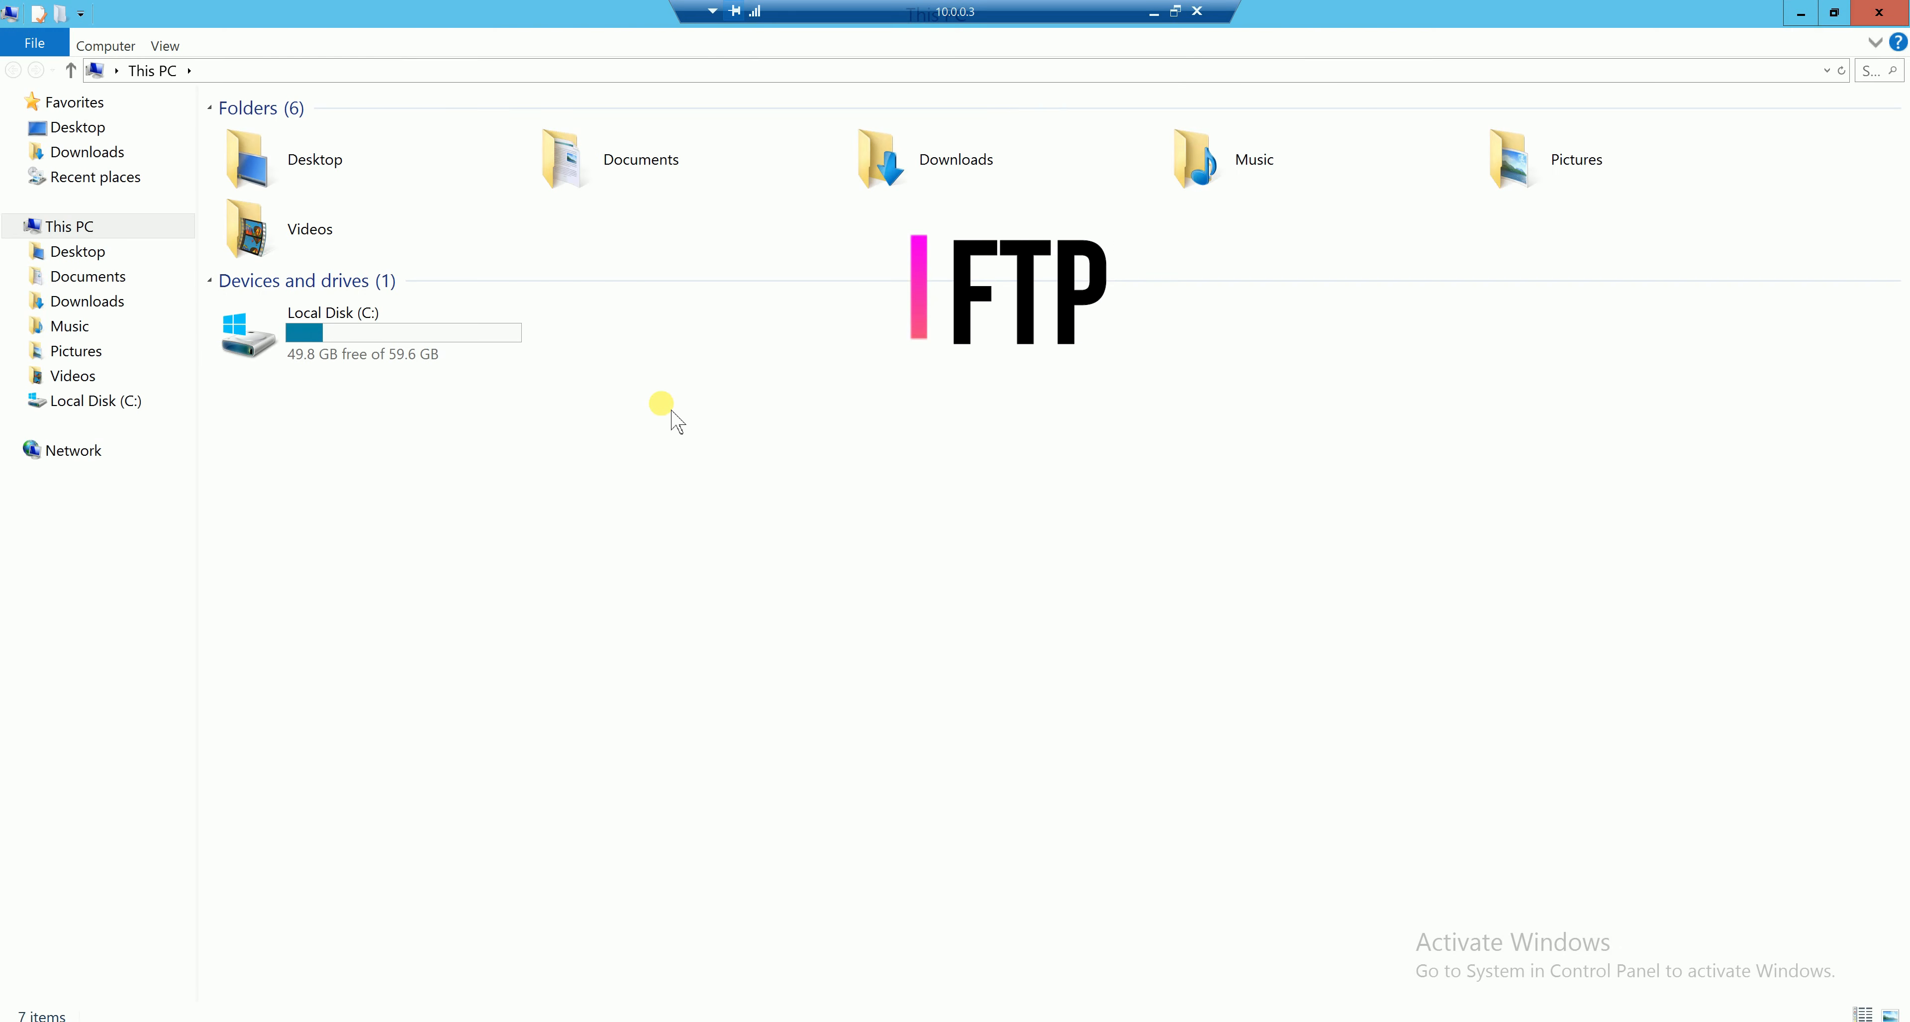
double_click(380, 327)
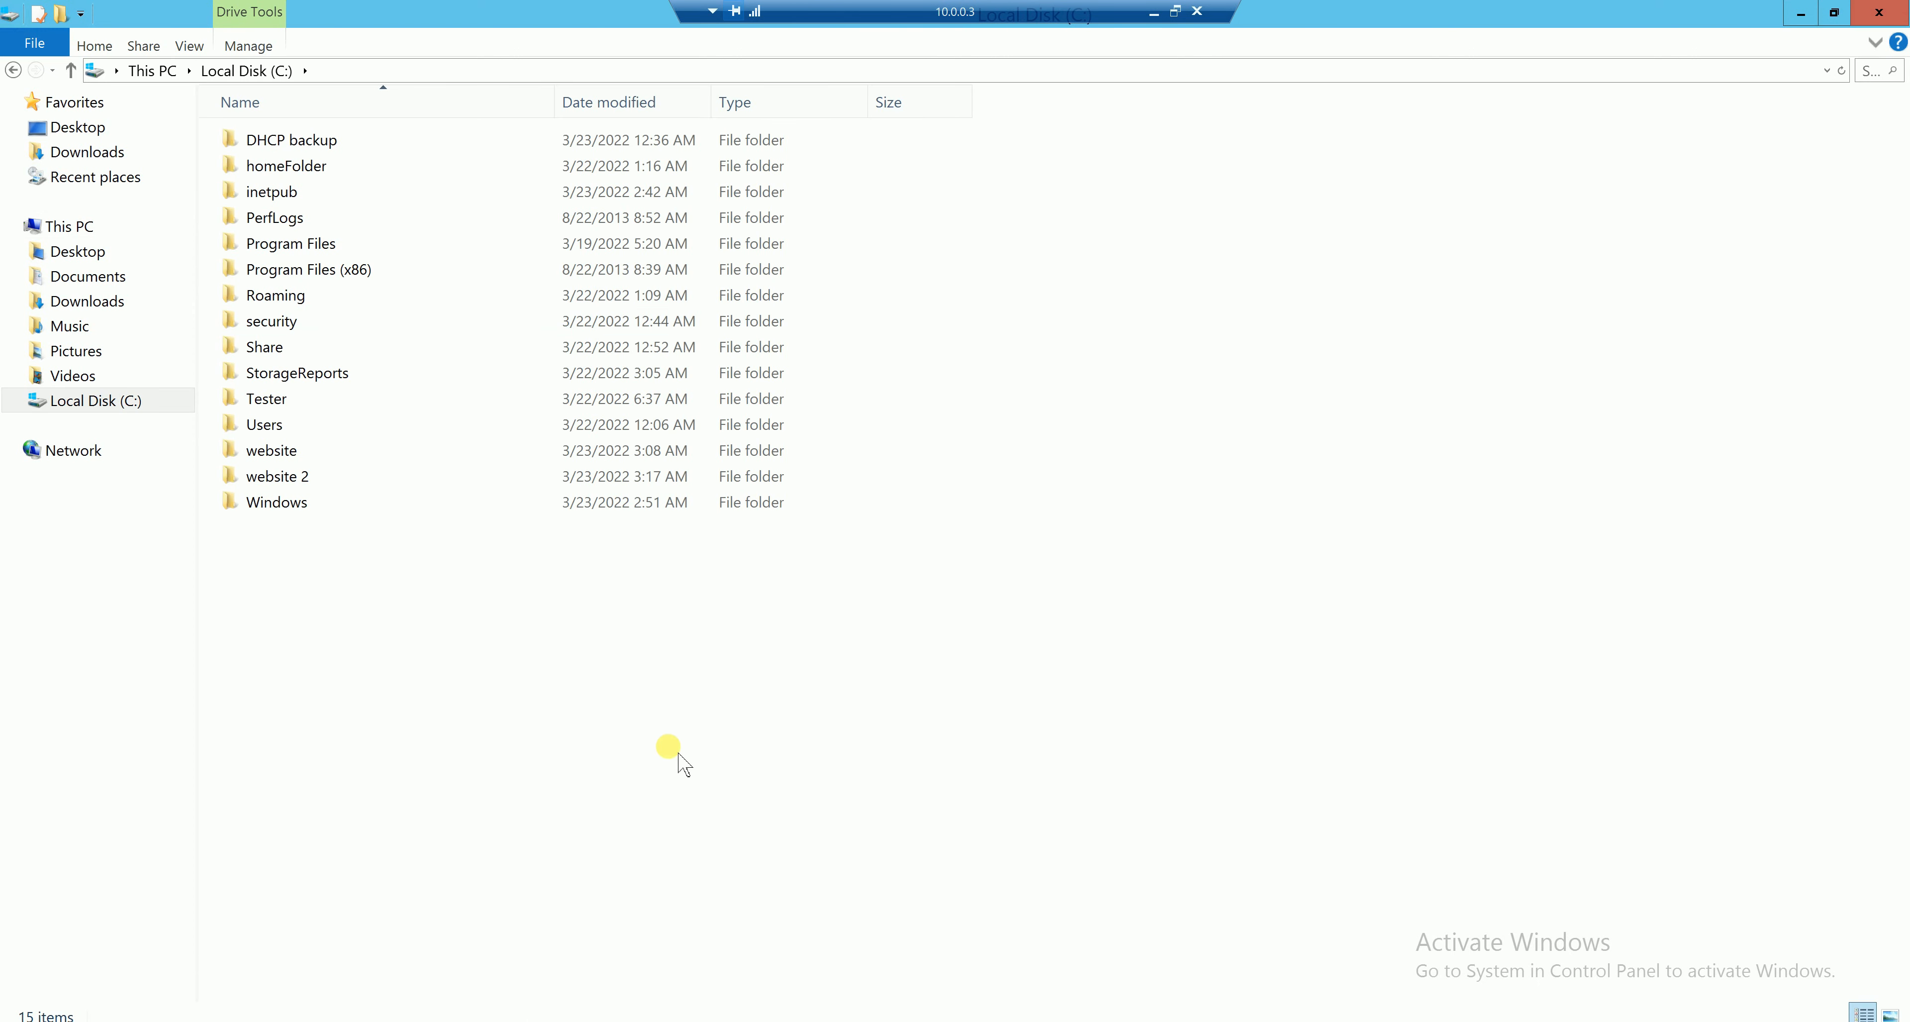
right_click(616, 703)
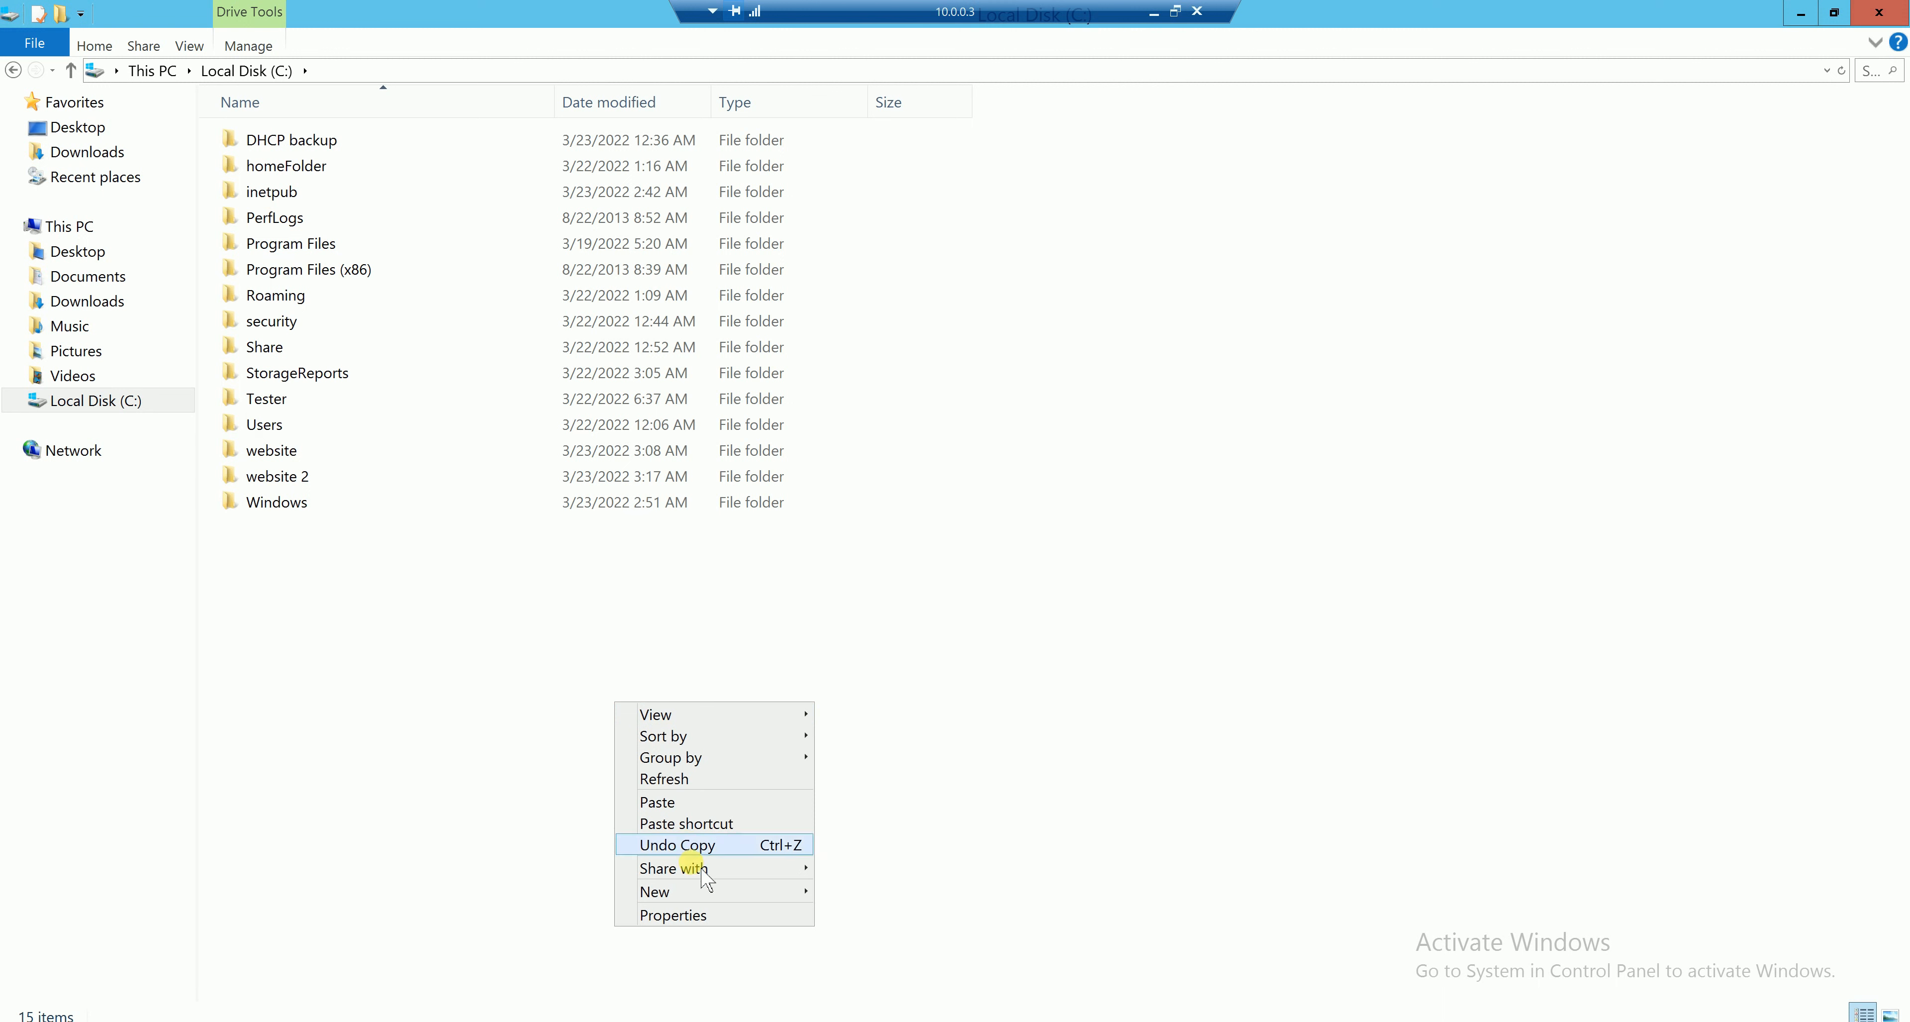
mouse_move(718, 899)
left_click(874, 892)
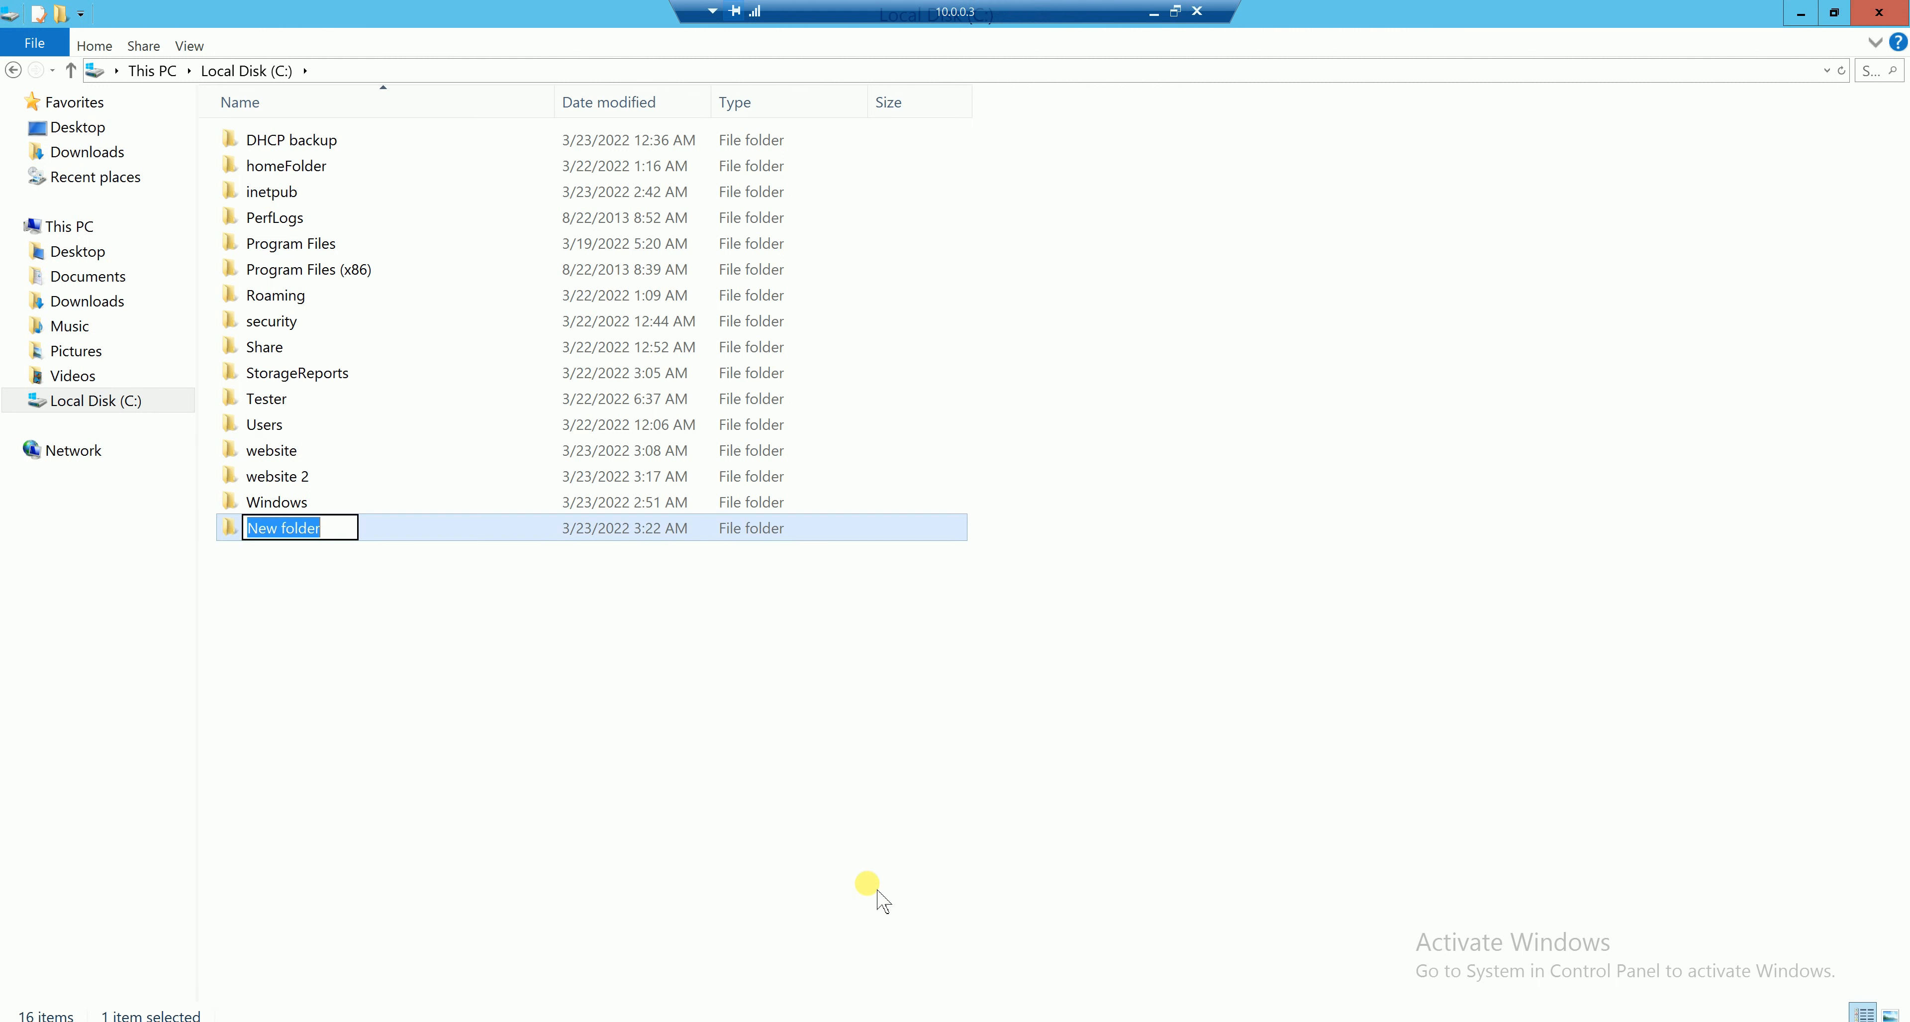
type("DIR")
key("BackSpace")
key("BackSpace")
key("BackSpace")
type("FTP")
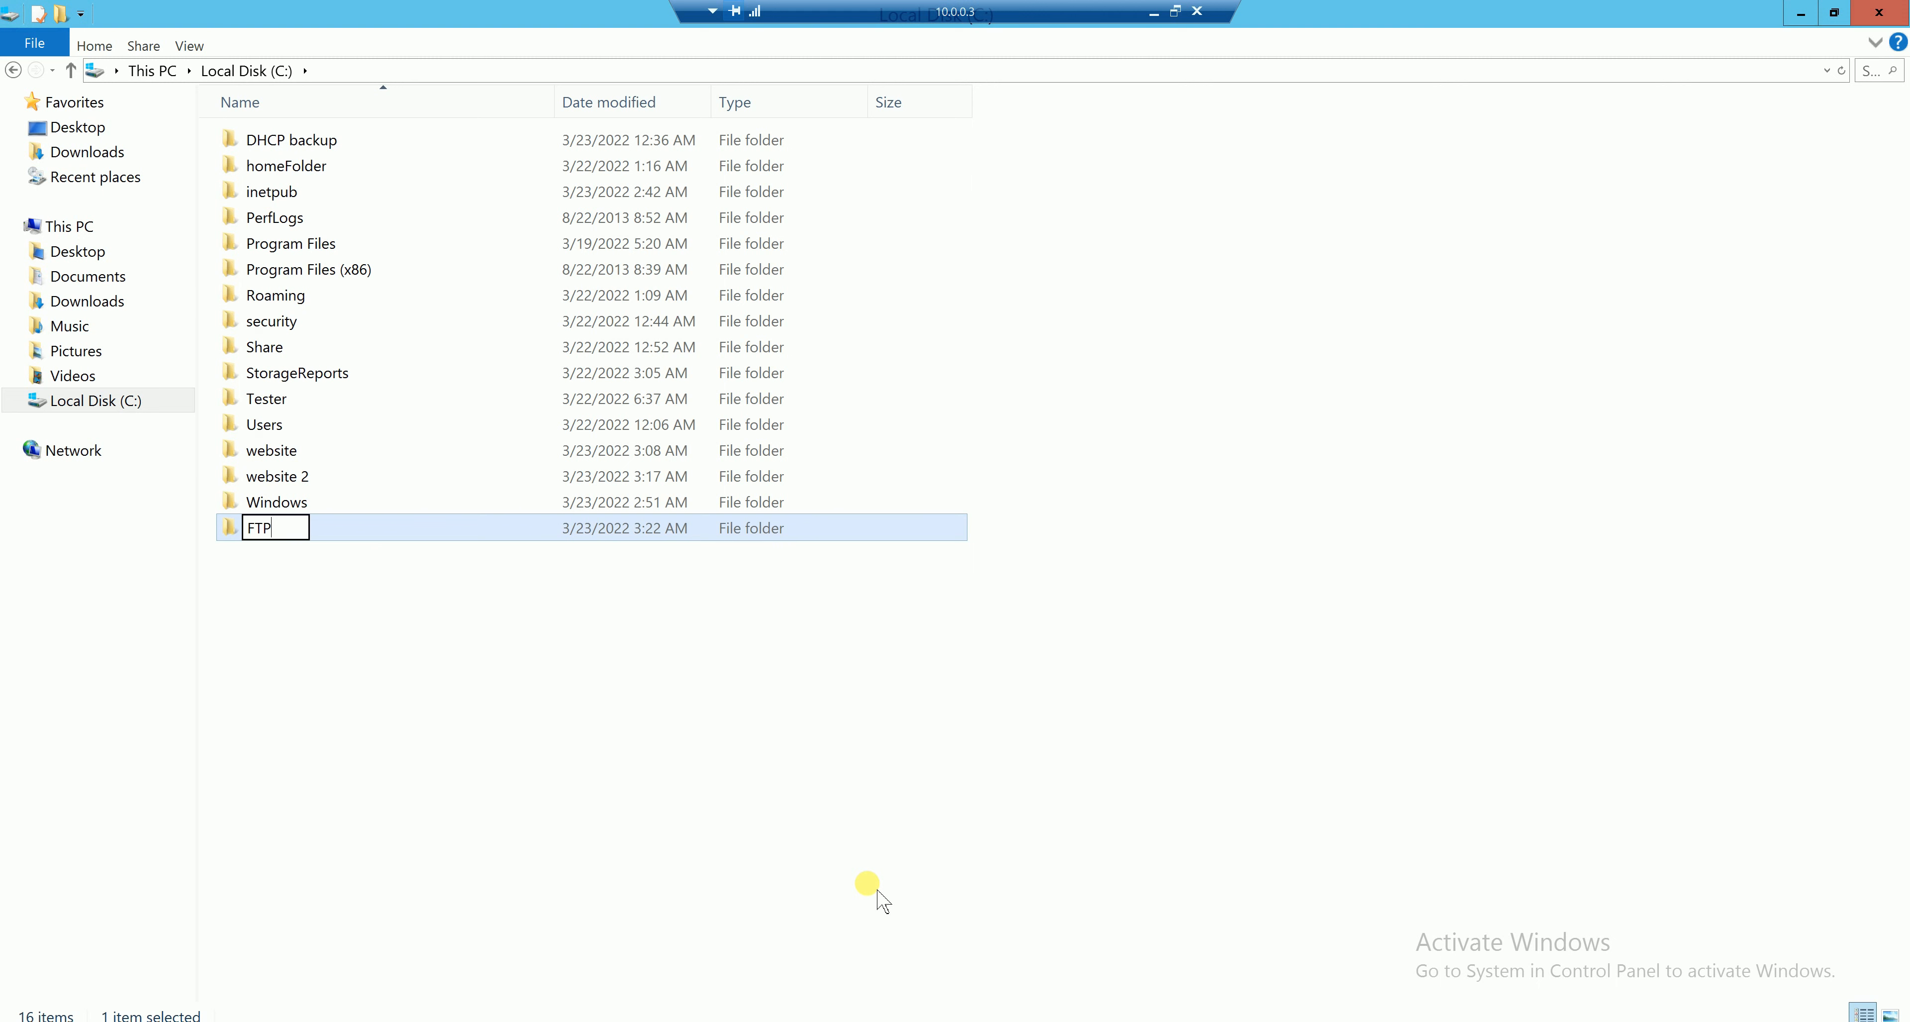
left_click(865, 894)
Create three empty text documents named 1, 2 and 3 inside the FTP folder.
double_click(276, 527)
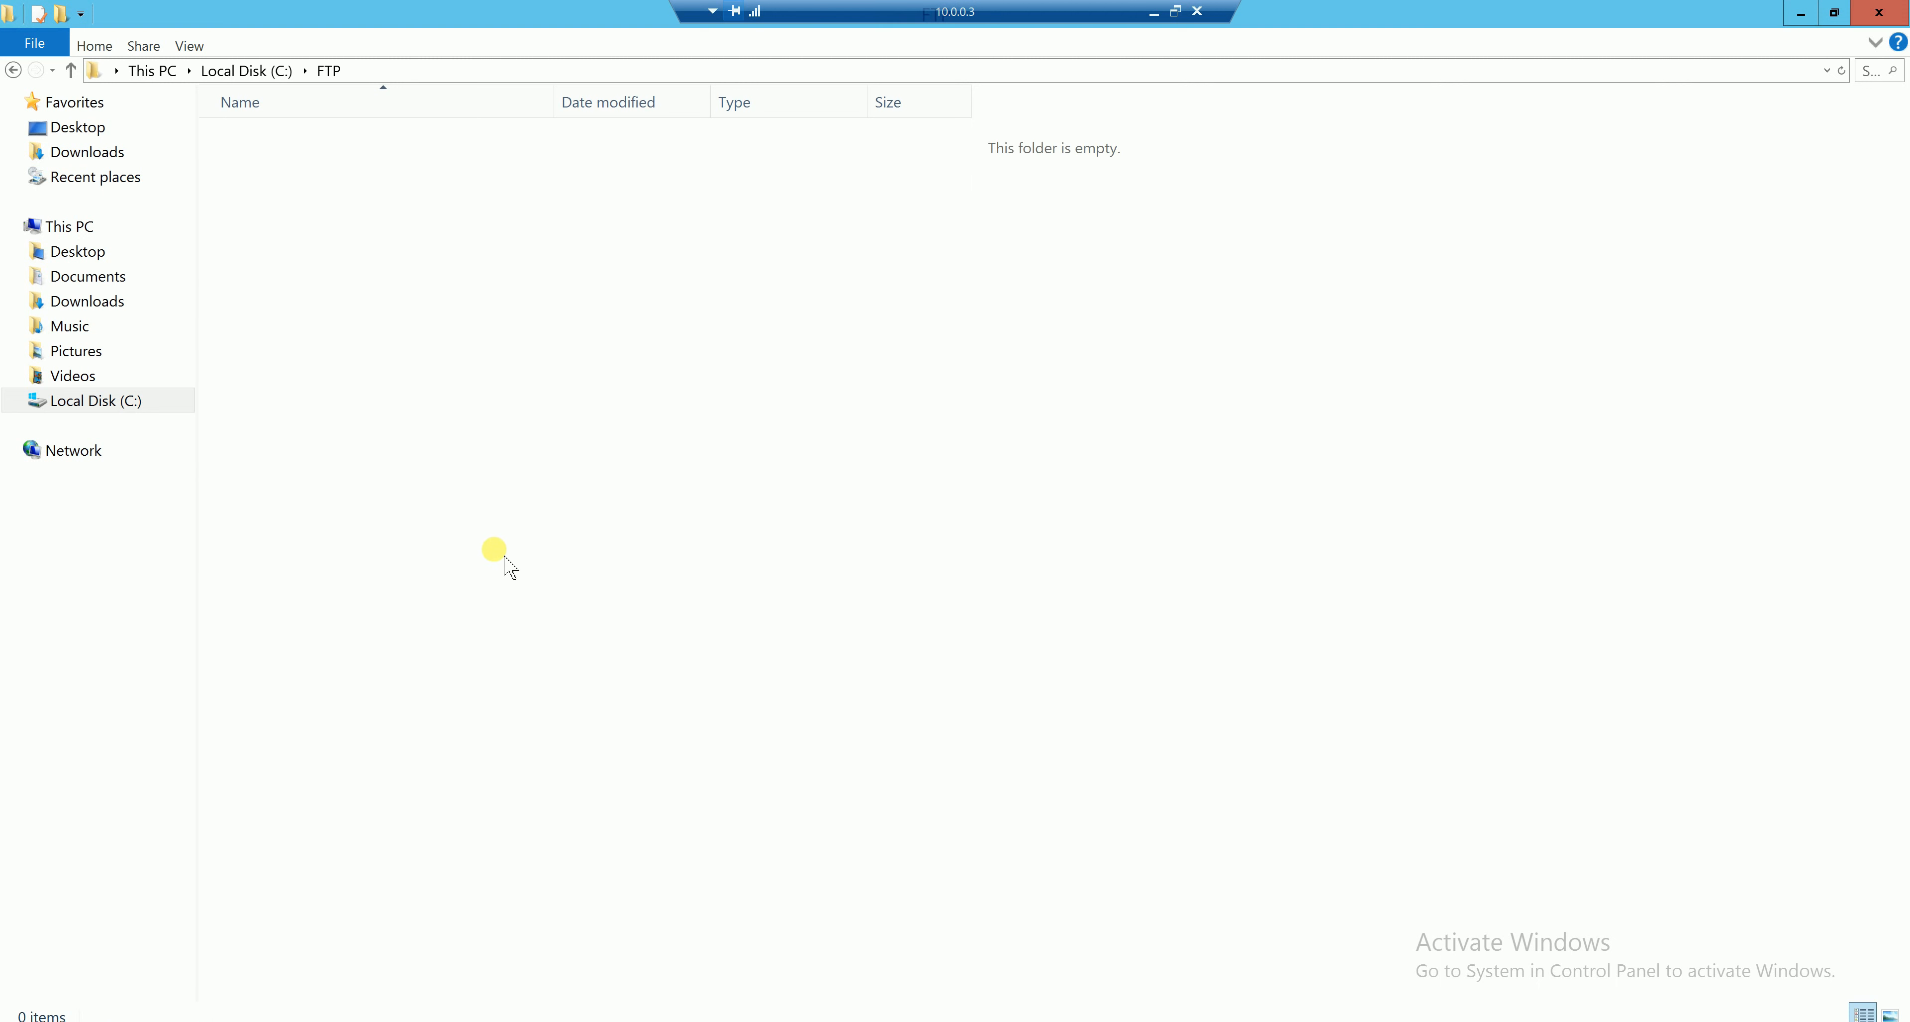
right_click(515, 561)
left_click(564, 762)
left_click(831, 874)
type("1")
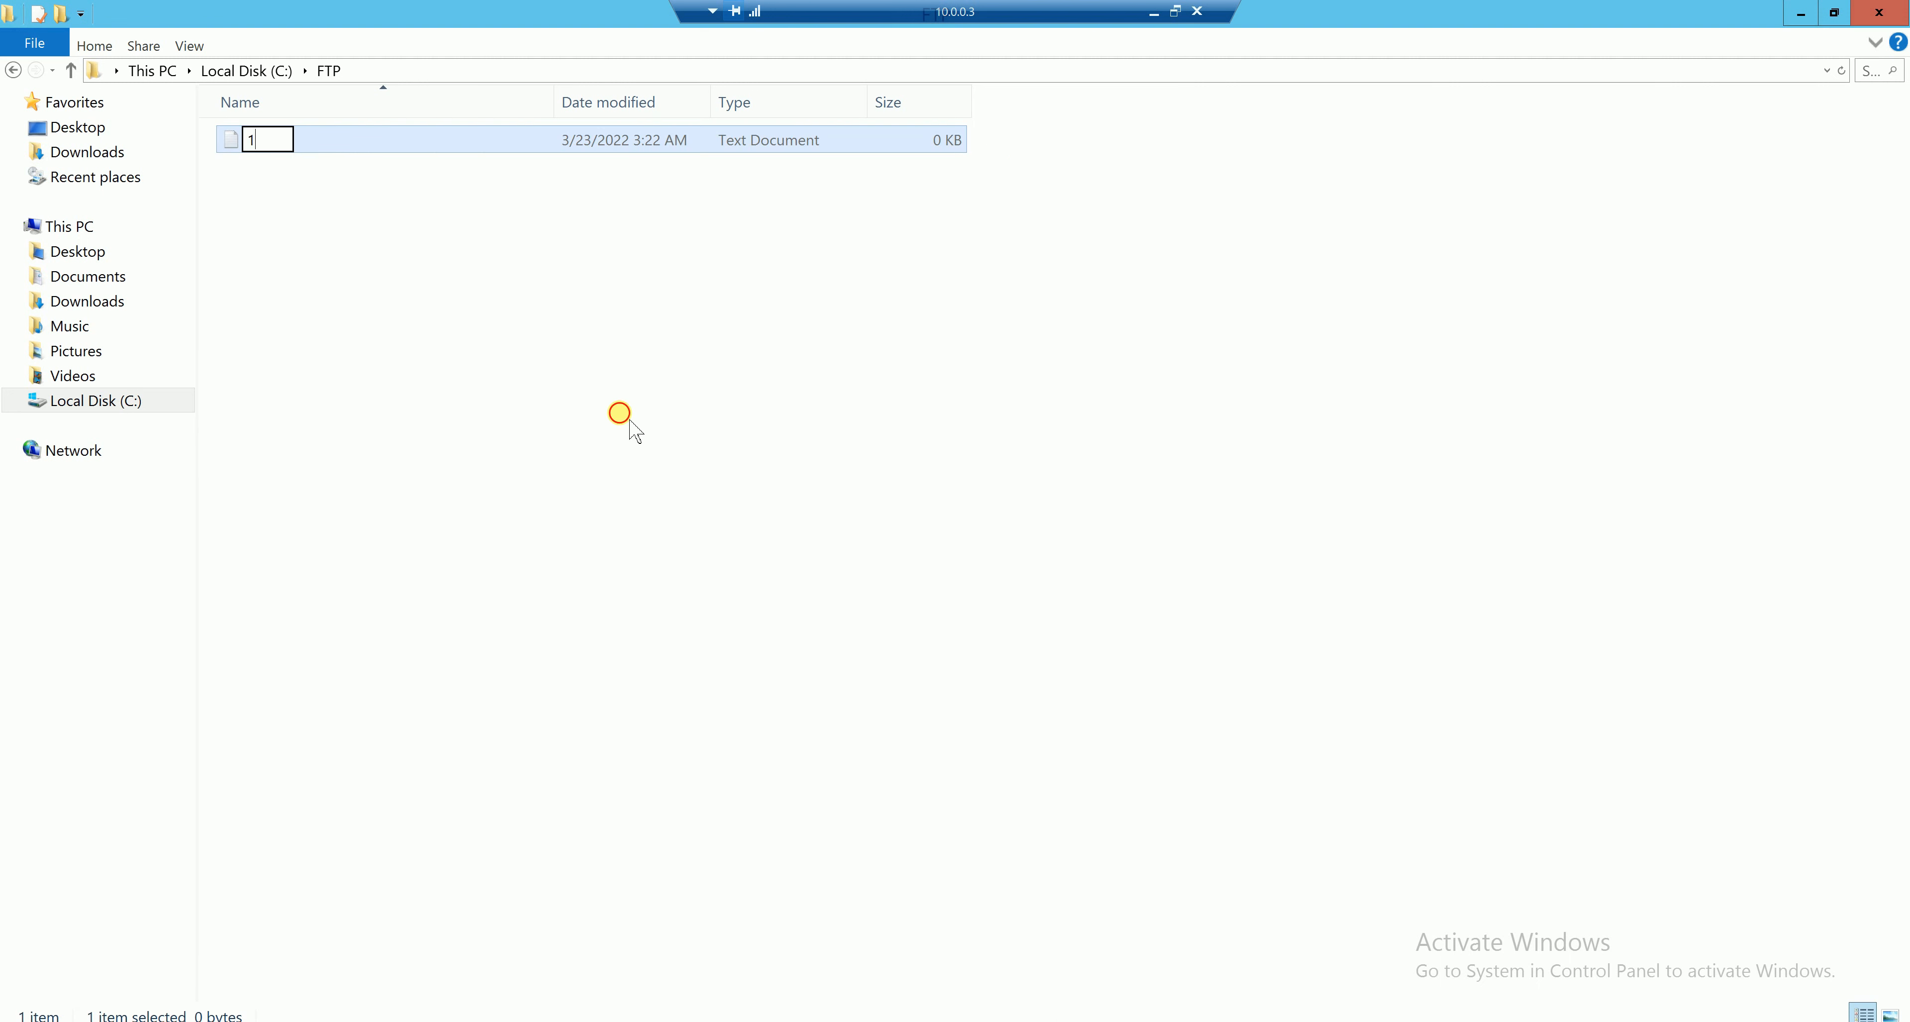
right_click(622, 416)
left_click(755, 631)
left_click(964, 746)
type("2")
right_click(959, 747)
left_click(1100, 955)
left_click(1291, 931)
type("3")
left_click(1294, 945)
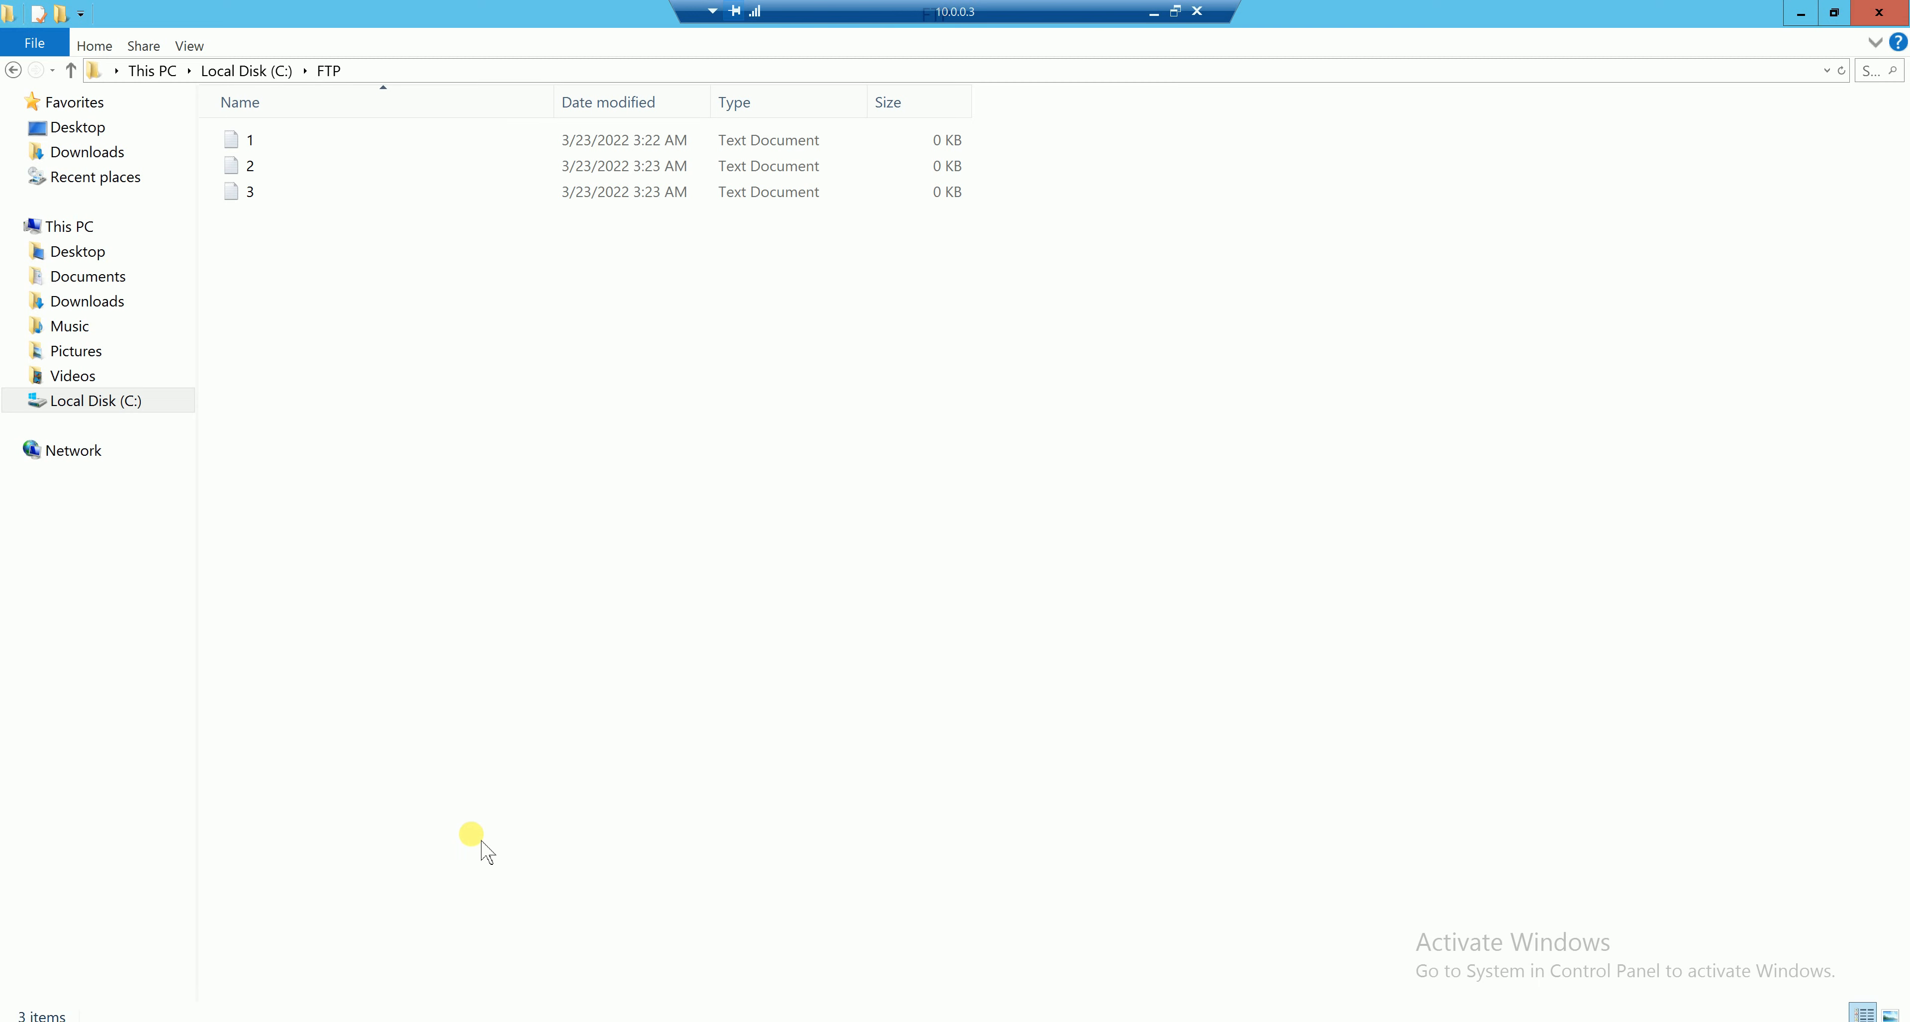
Switch to IIS Manager, expand the AD server and accept the Microsoft Web Platform prompt.
key("super+r")
key("Return")
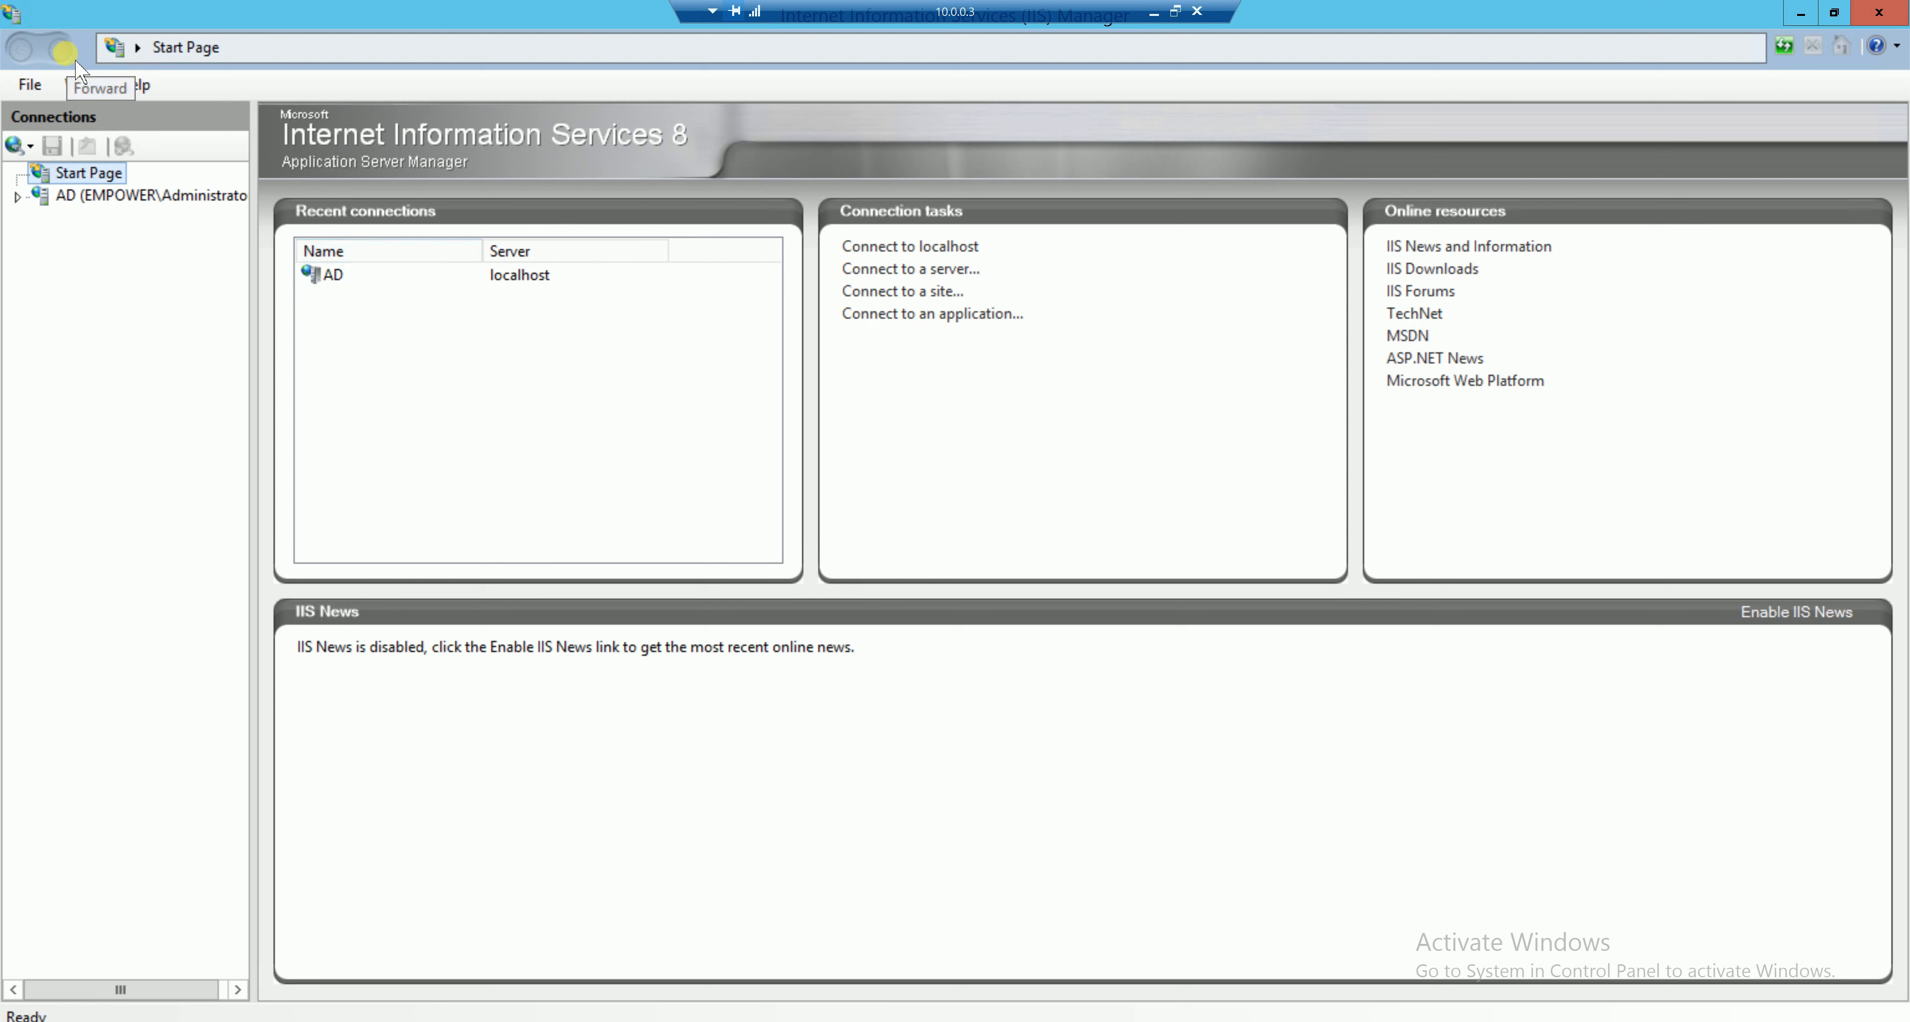
left_click(23, 198)
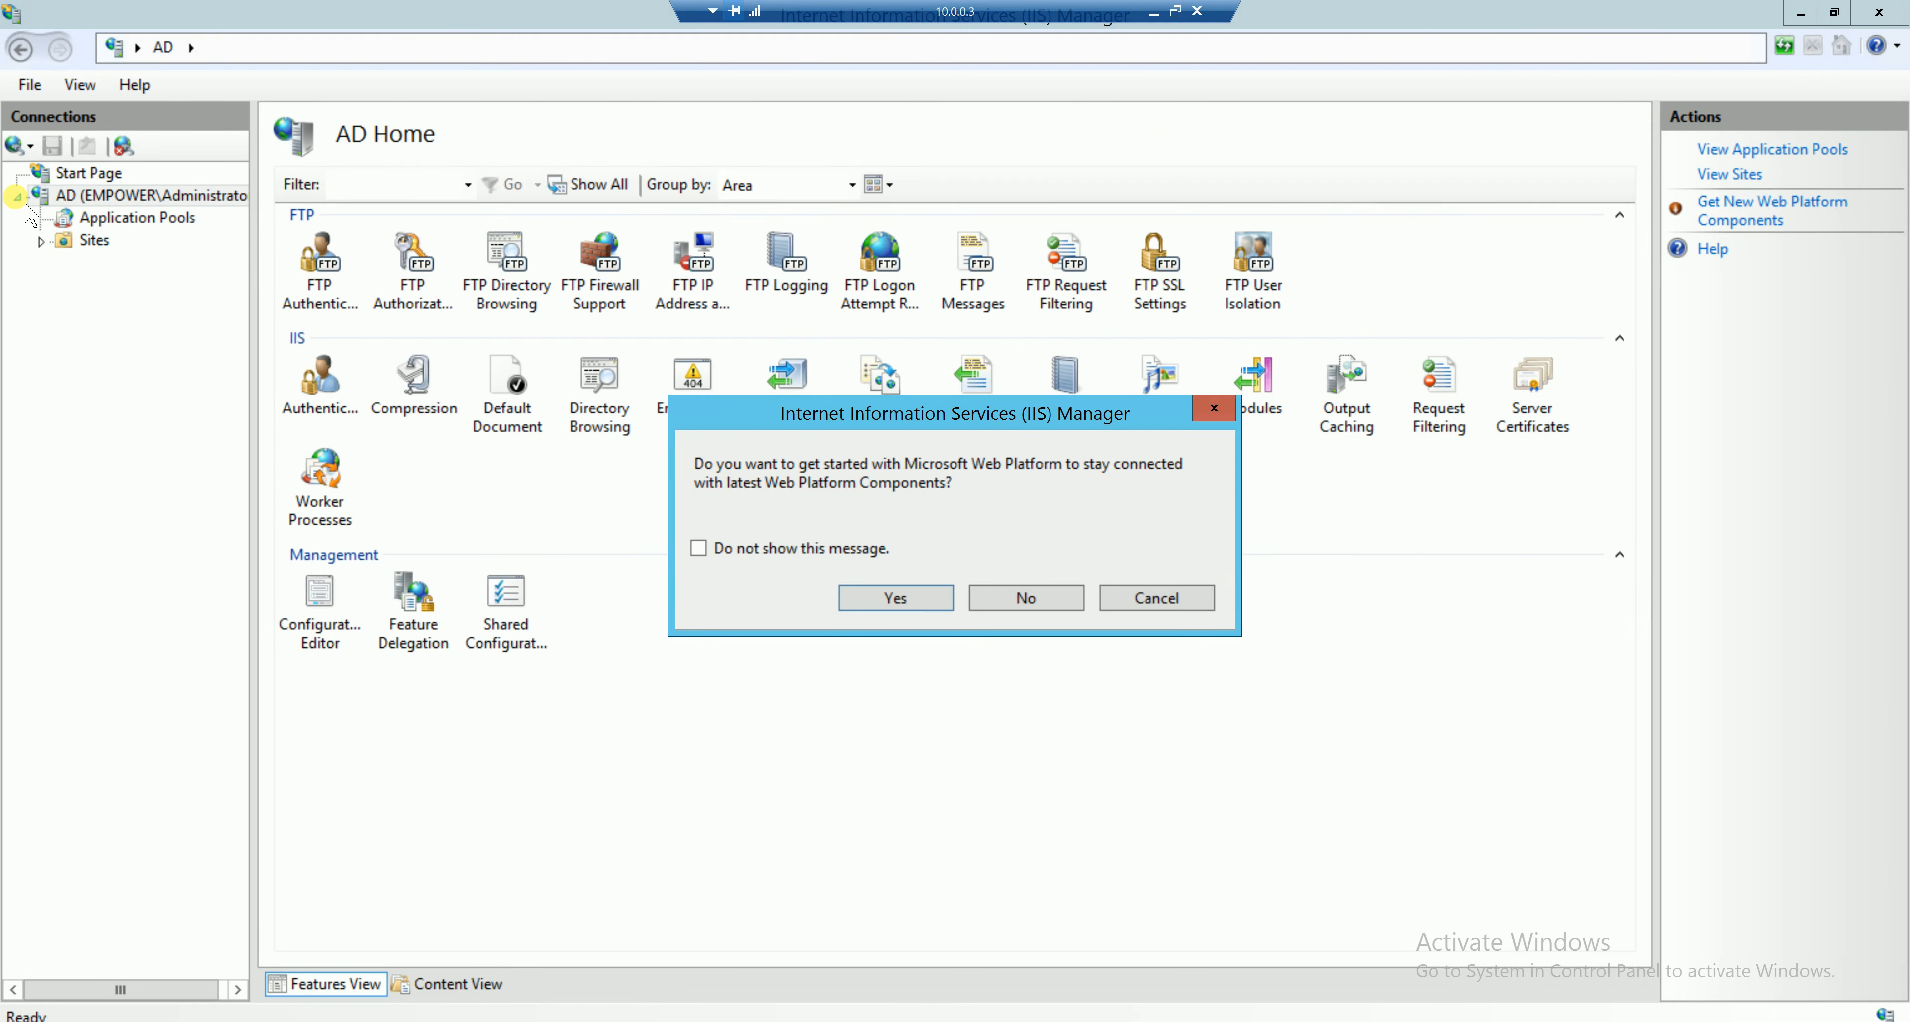
left_click(895, 597)
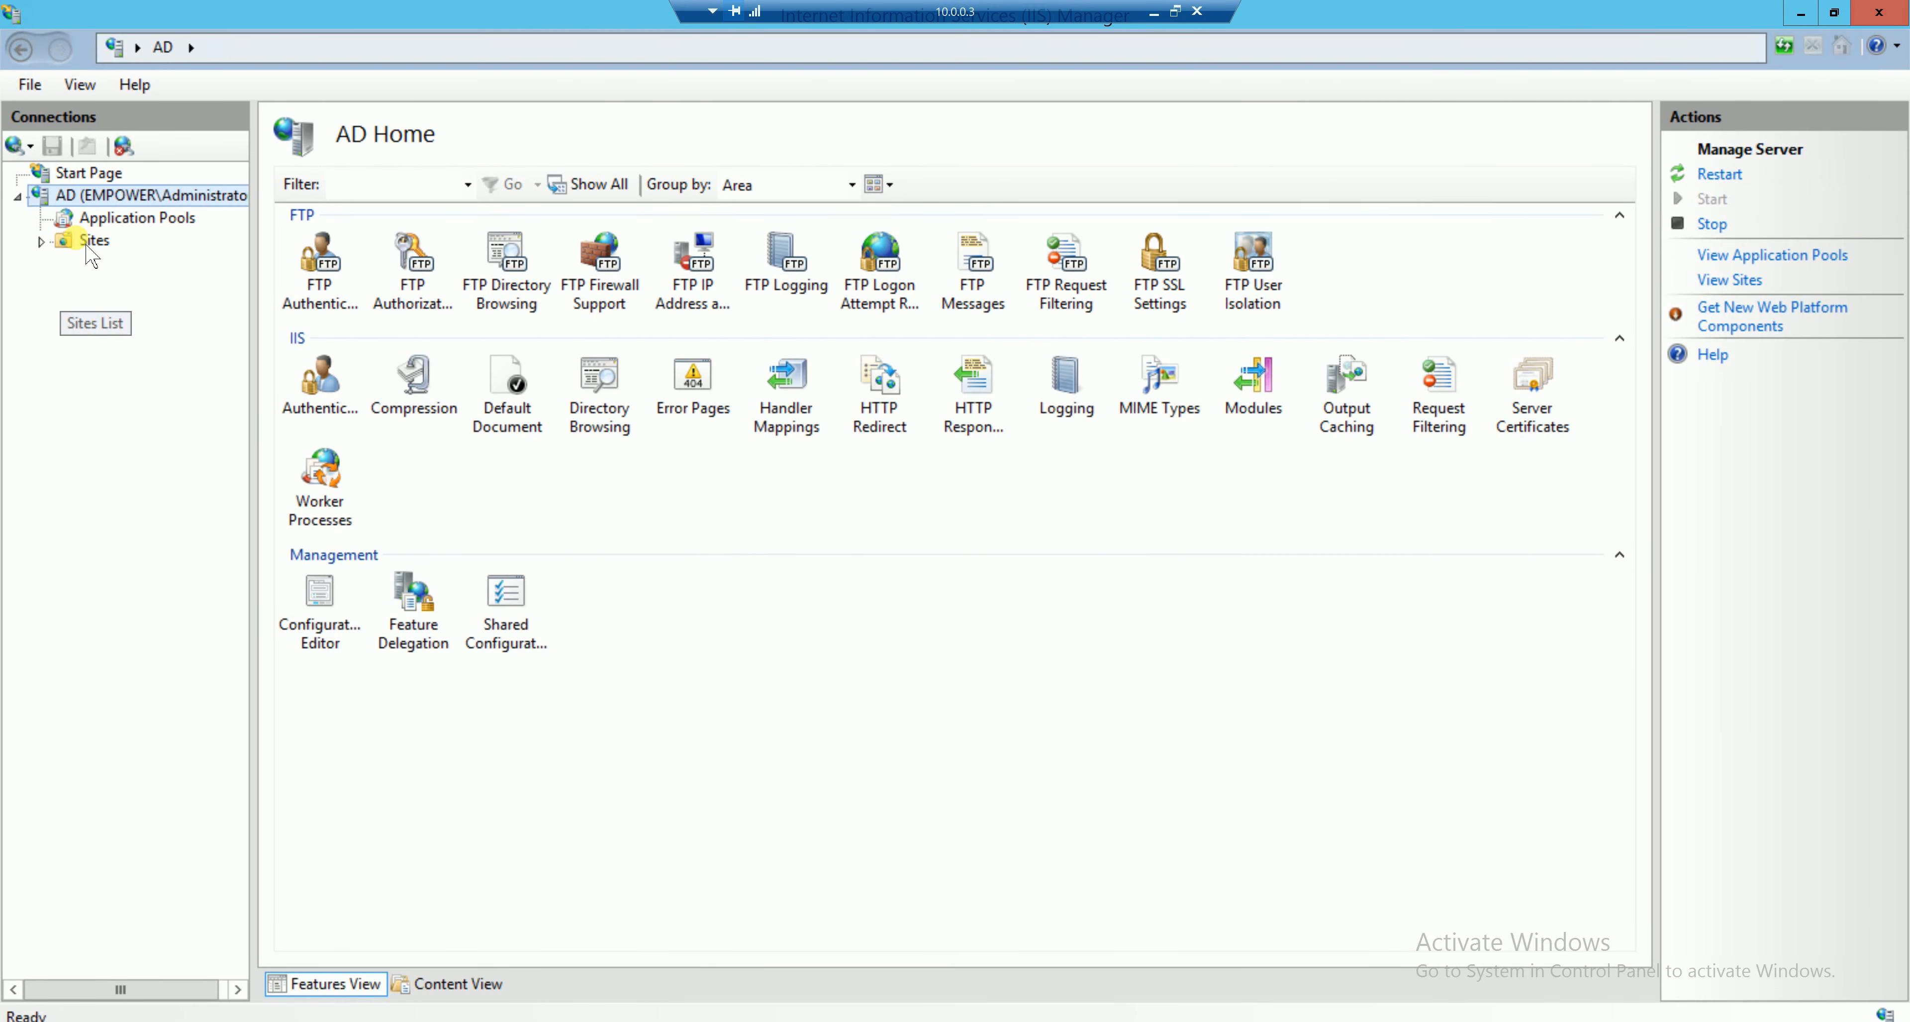
Start adding an FTP site named FTP Site 1 with physical path C:\FTP and continue to its binding settings.
right_click(83, 240)
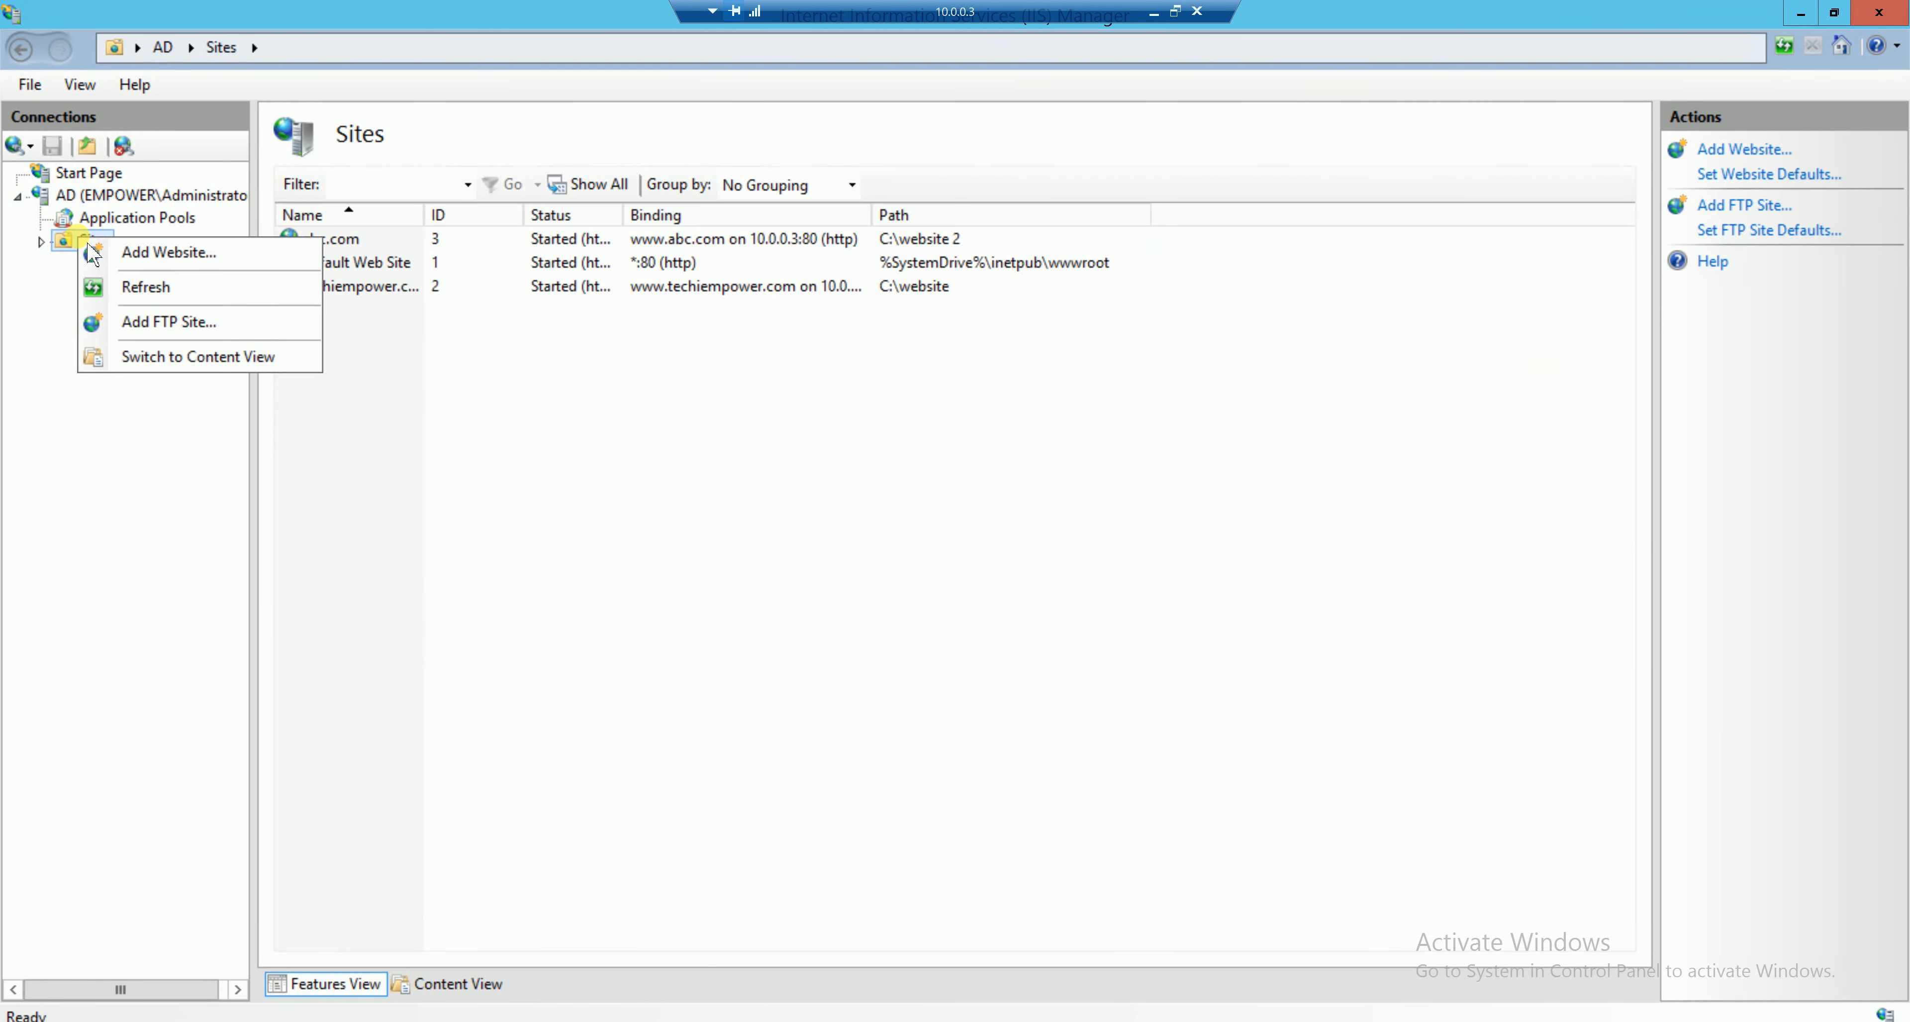
left_click(178, 324)
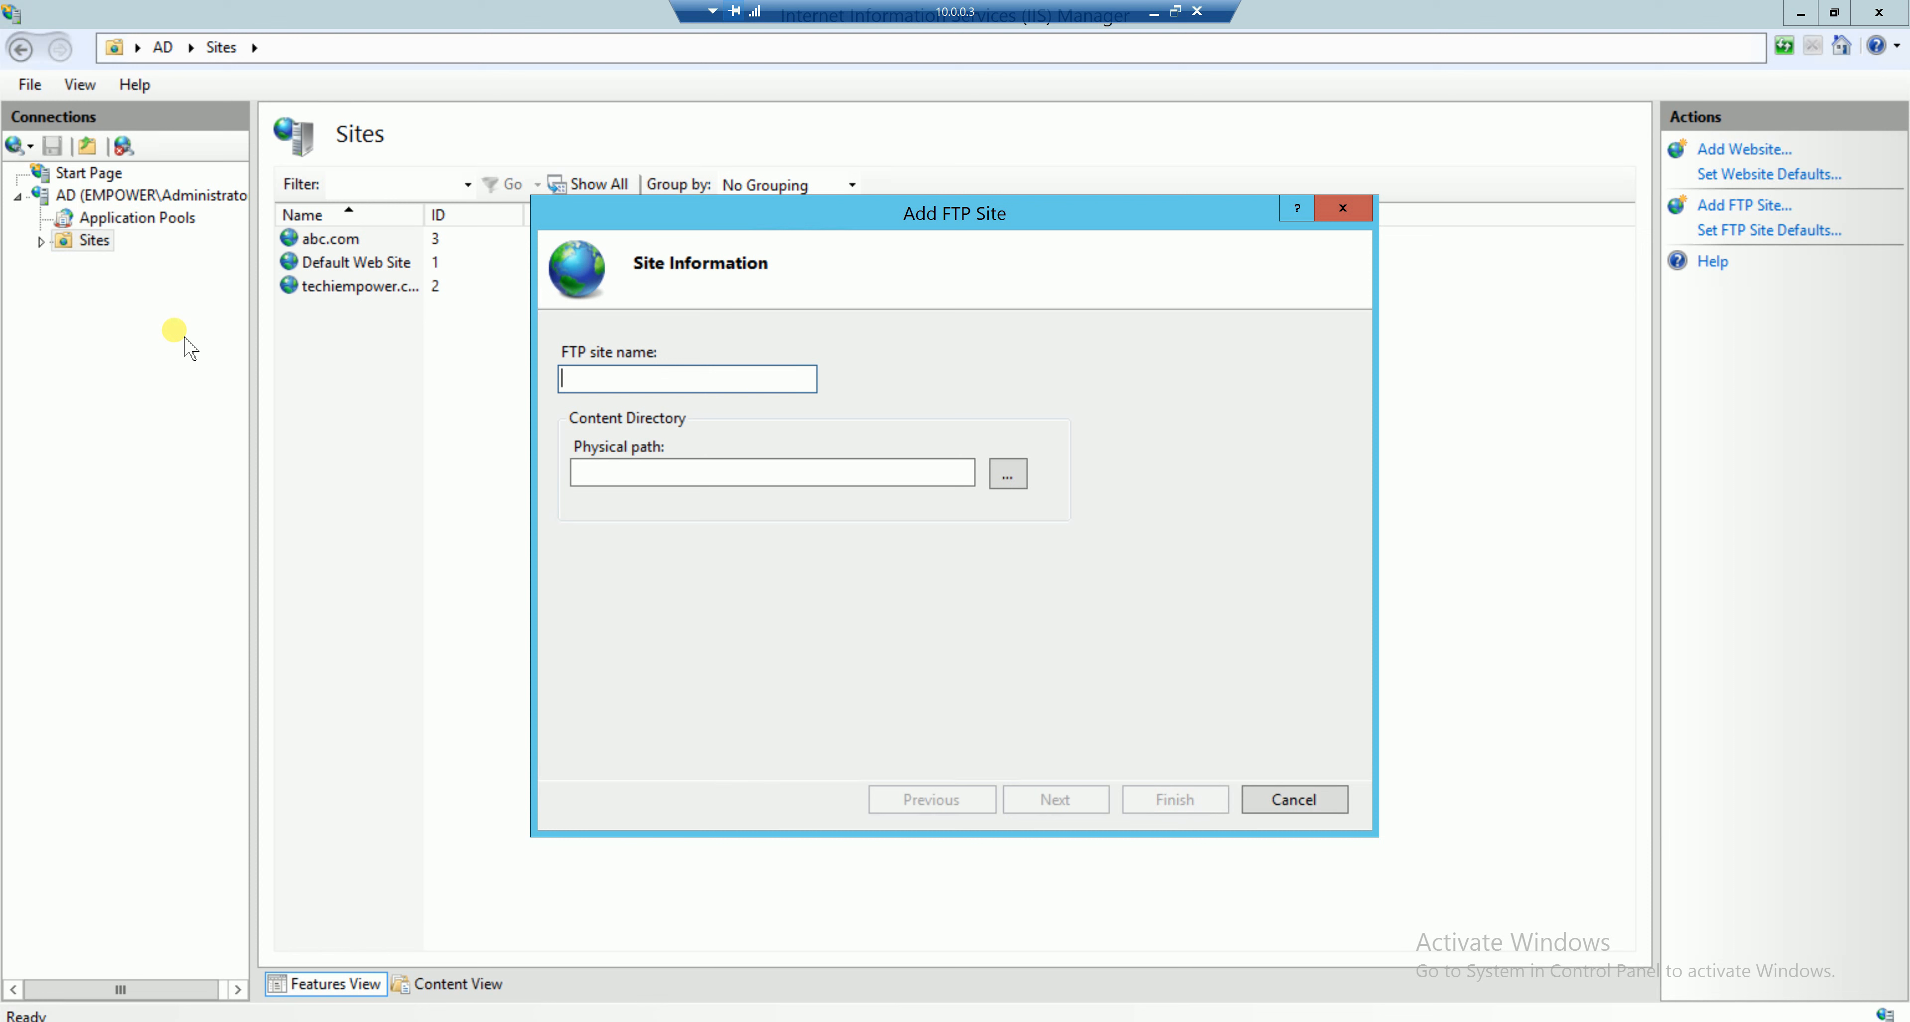
type("FTP Site 1")
left_click(1010, 476)
left_click(889, 620)
left_click(864, 490)
left_click(1000, 679)
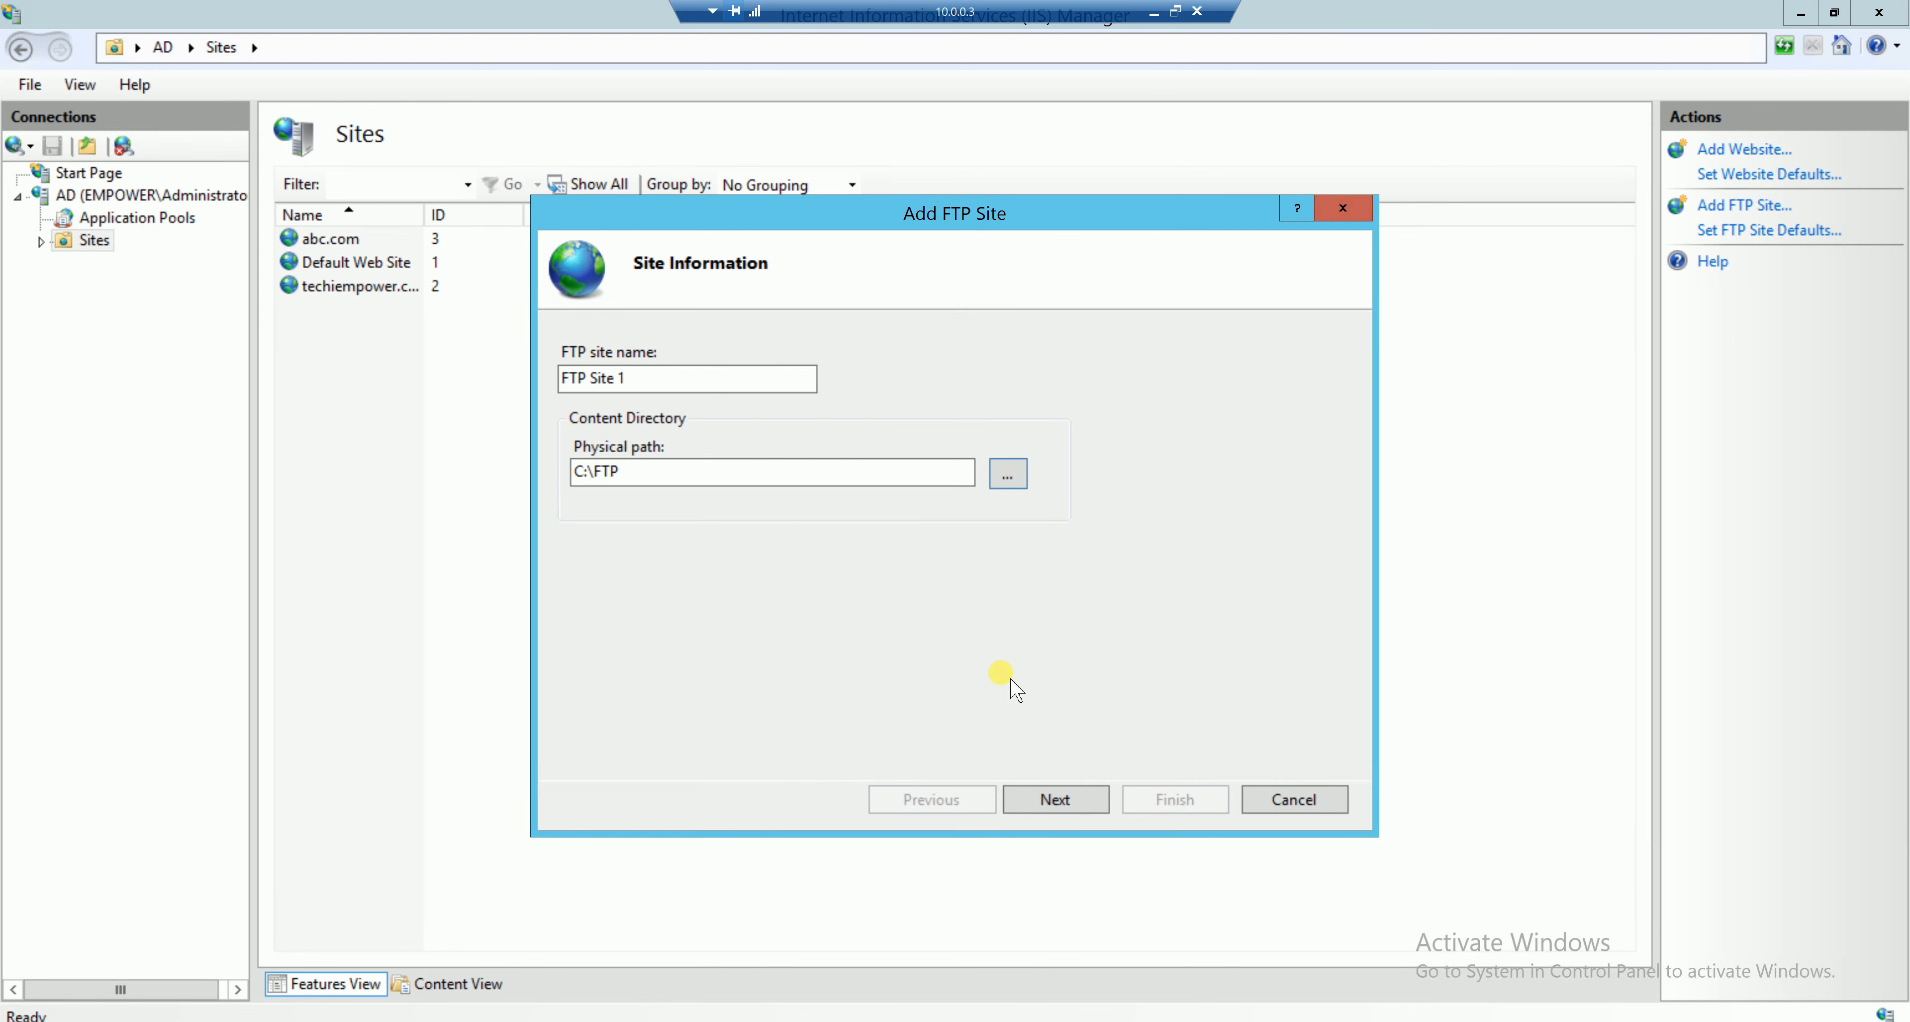
left_click(1059, 801)
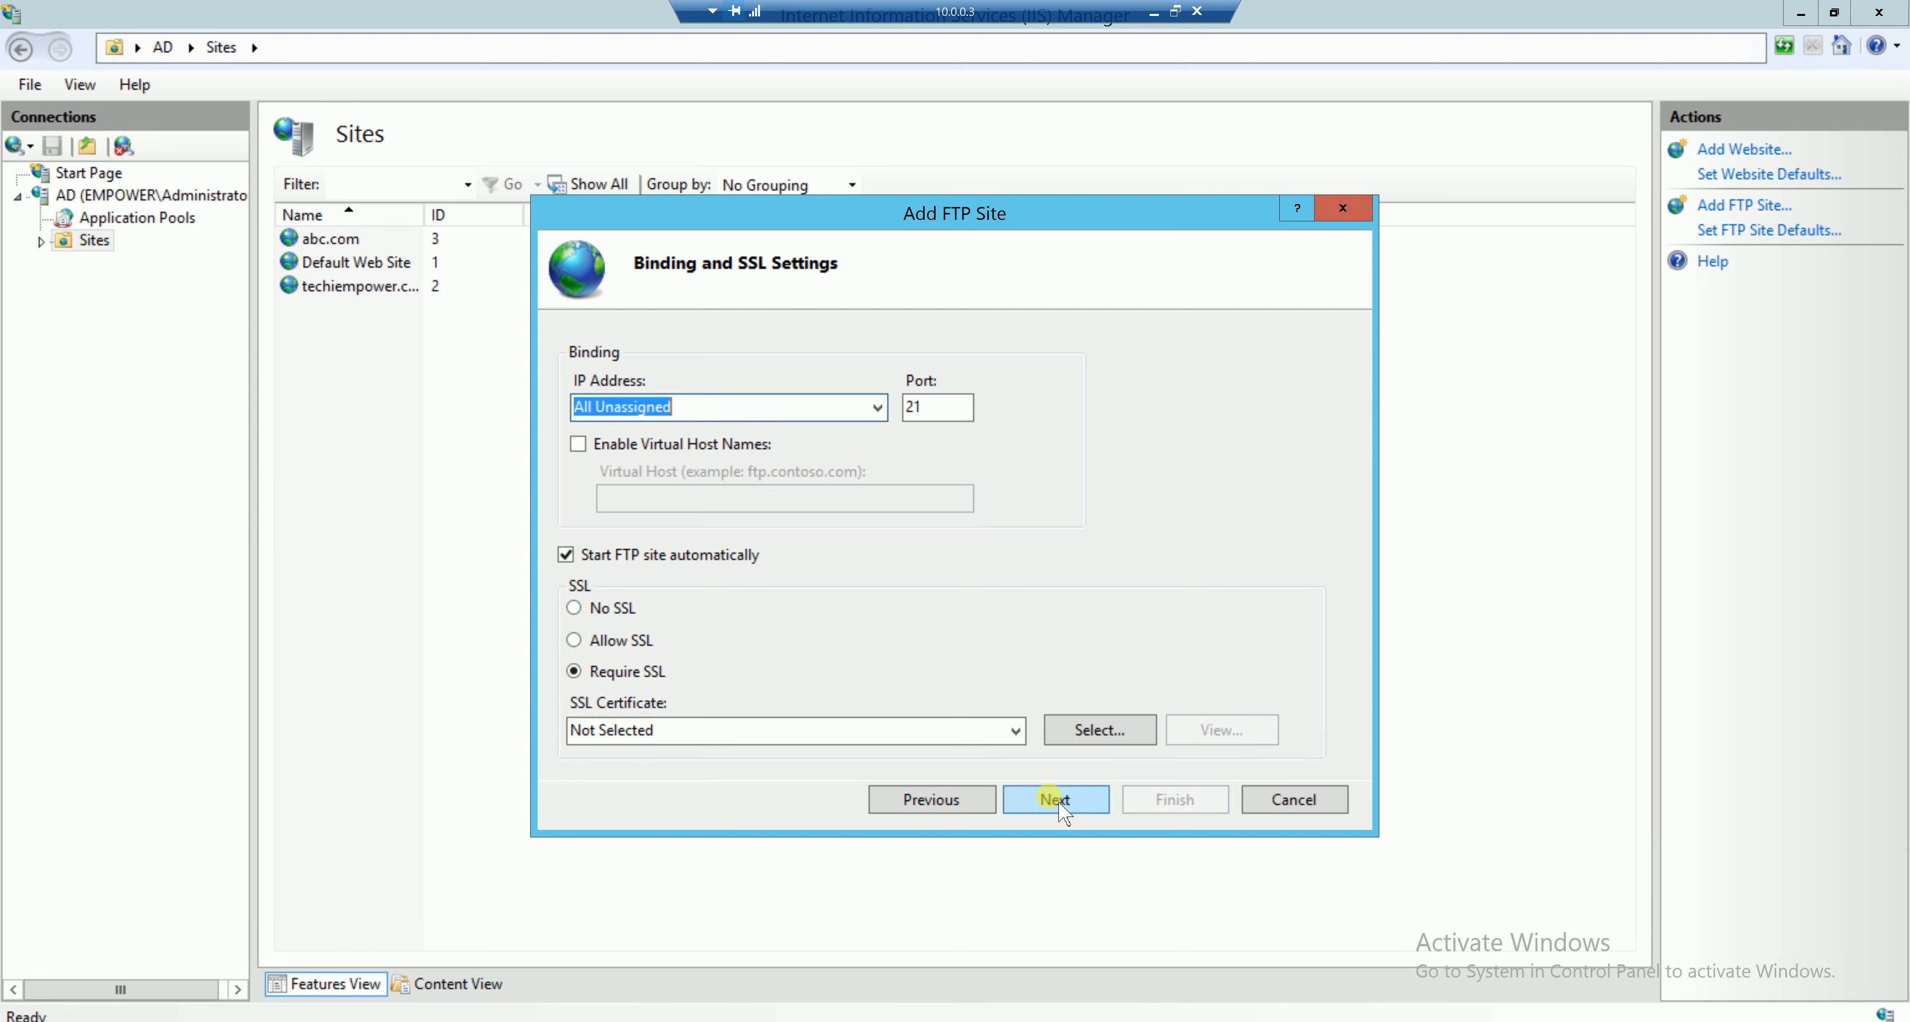
Bind the FTP site to IP address 10.0.0.3 with No SSL and continue to the authentication settings.
left_click(878, 407)
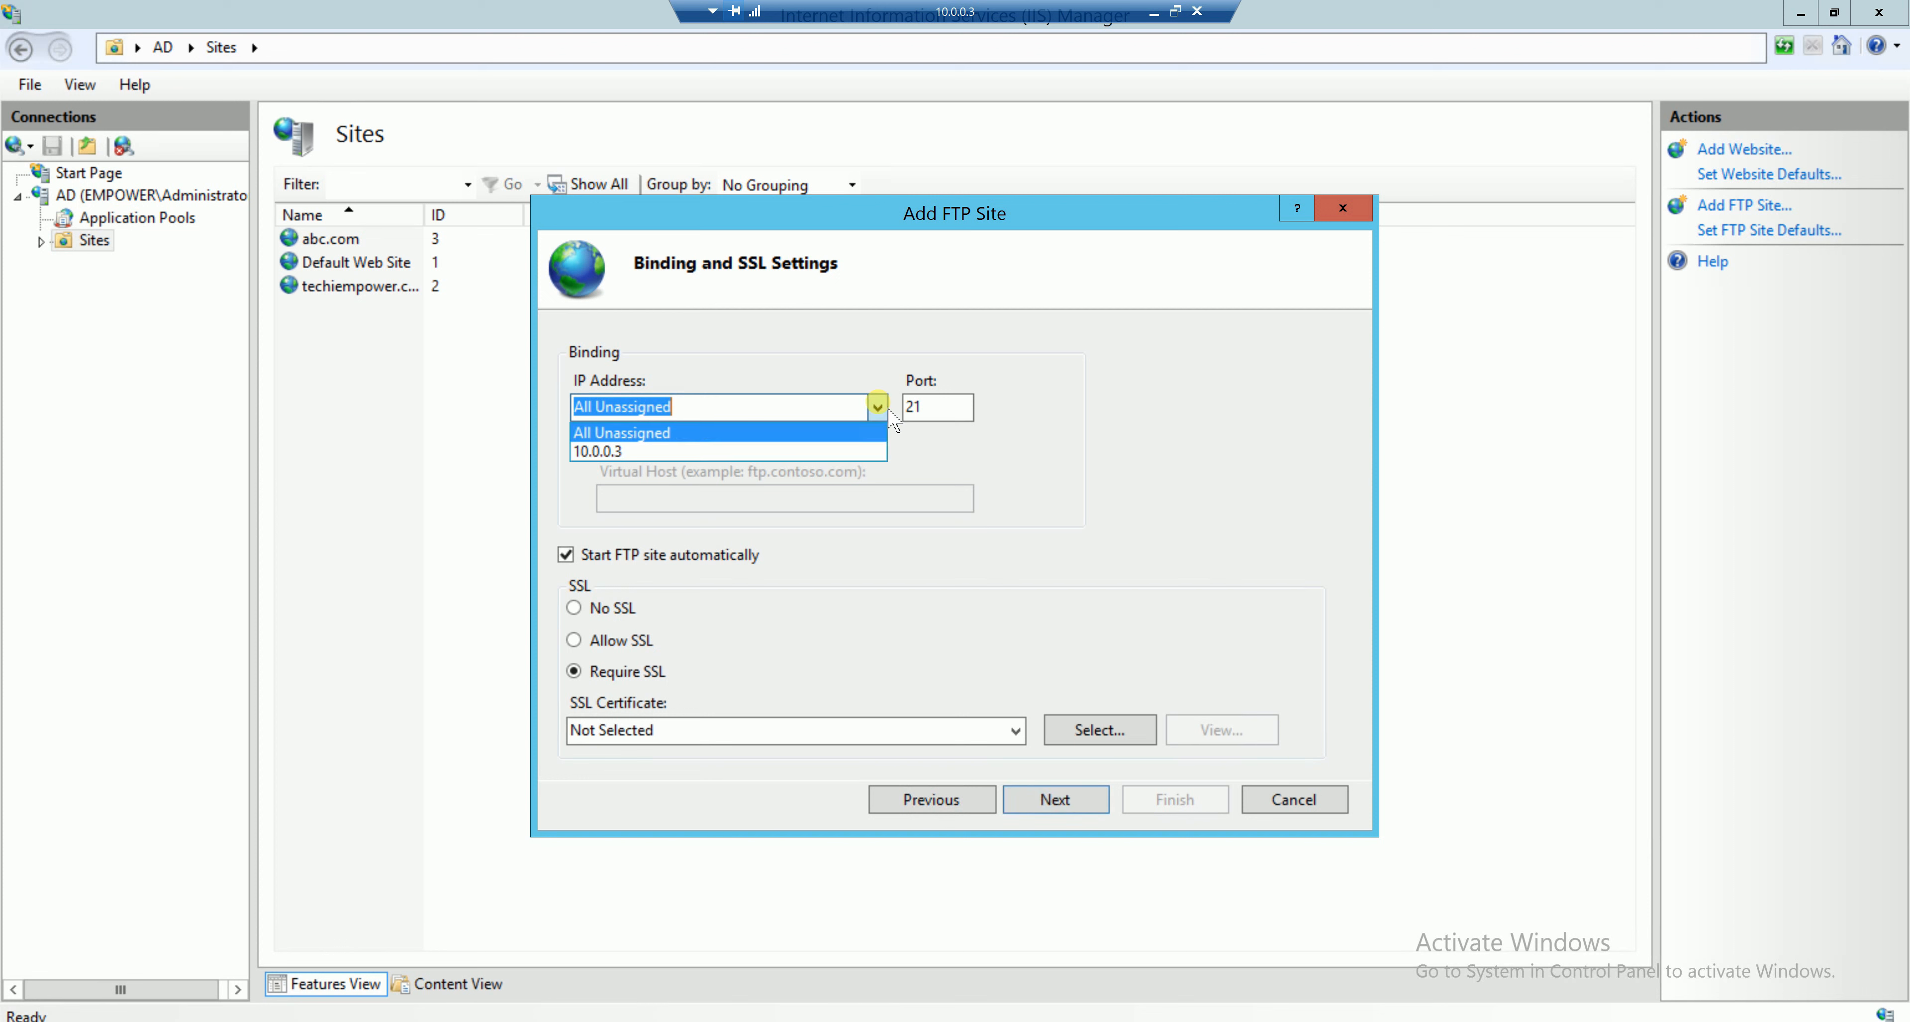
left_click(731, 454)
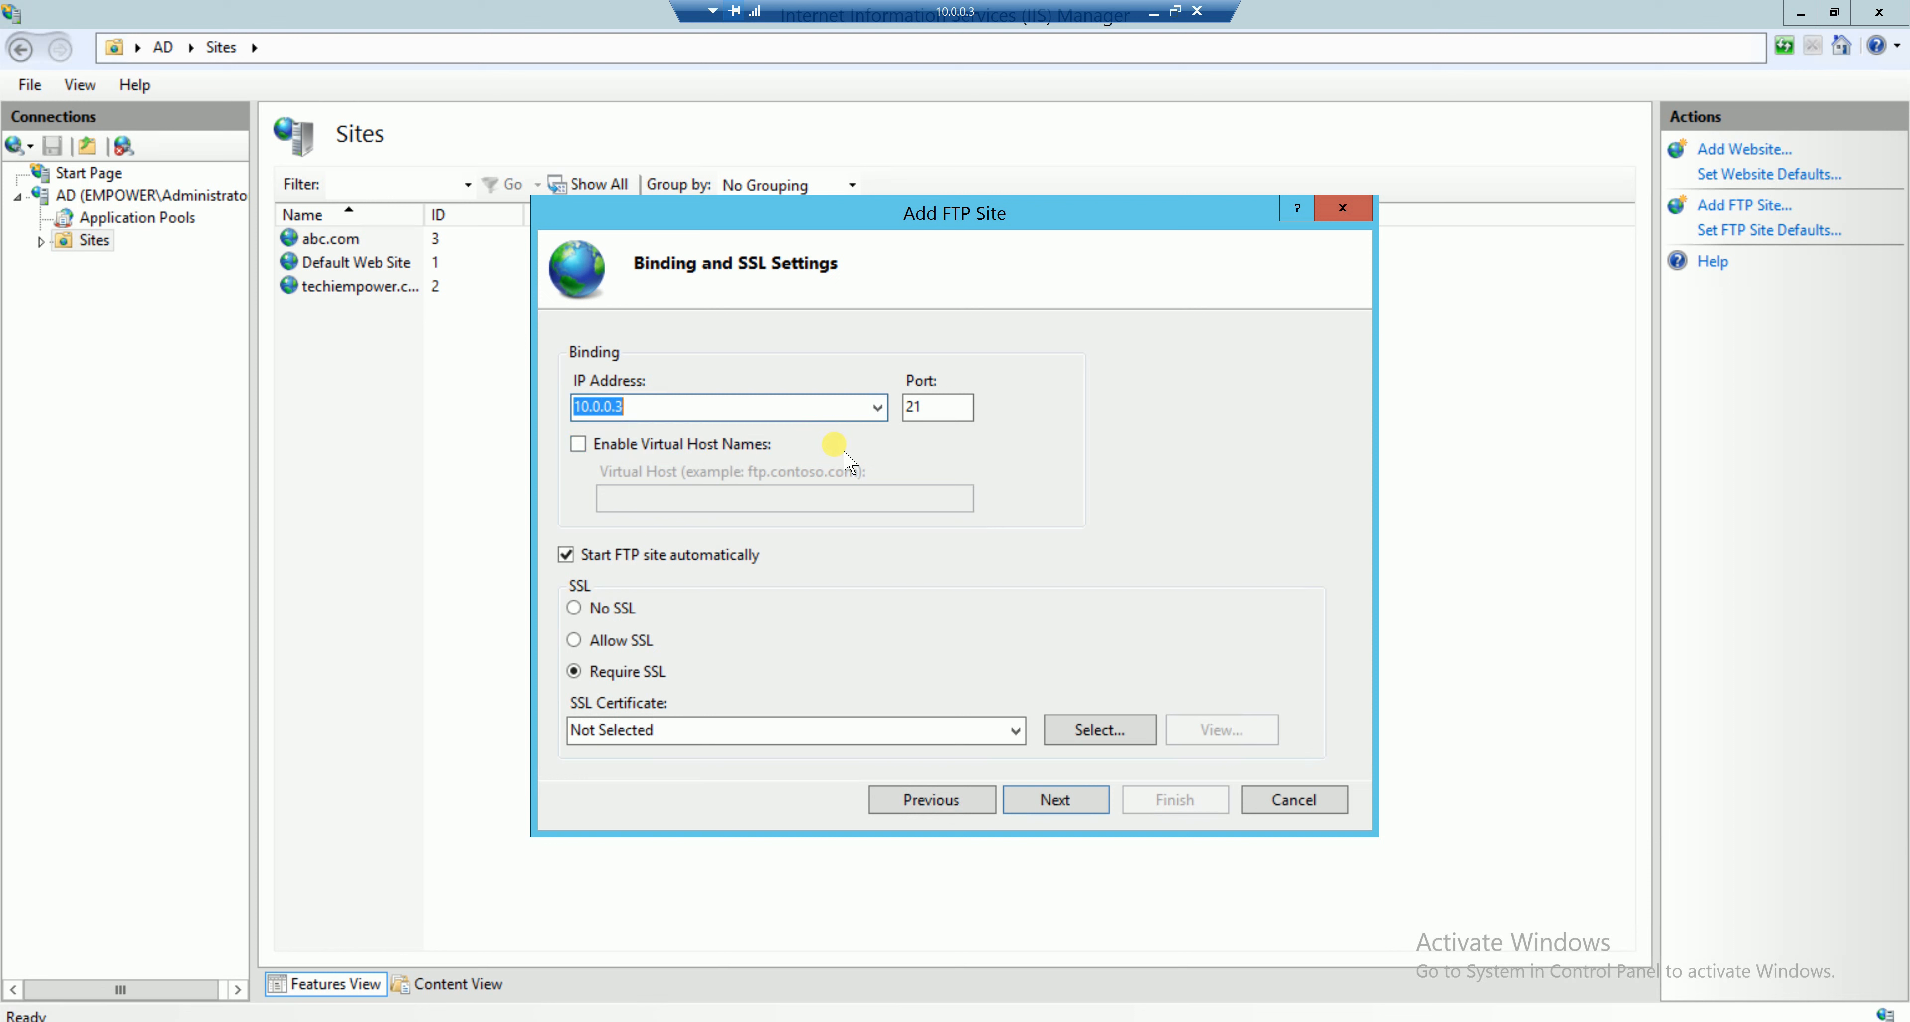
left_click(575, 608)
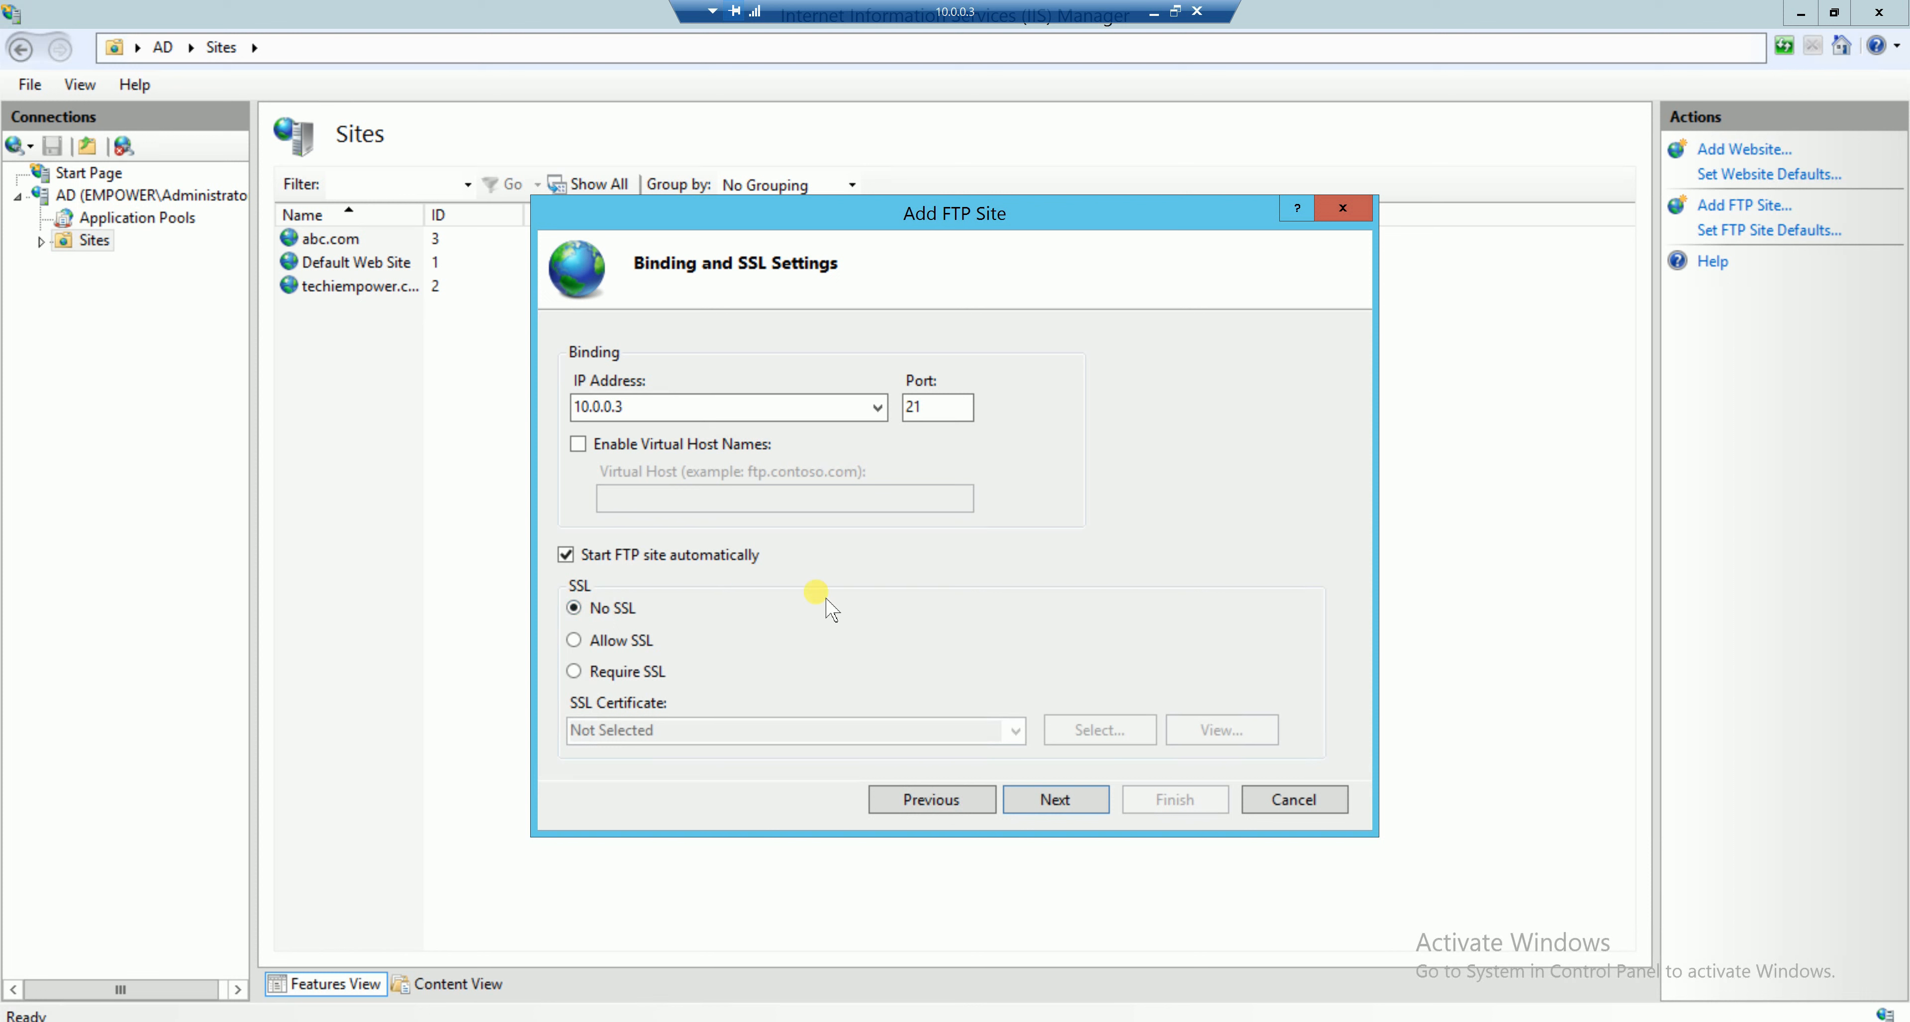
left_click(1066, 801)
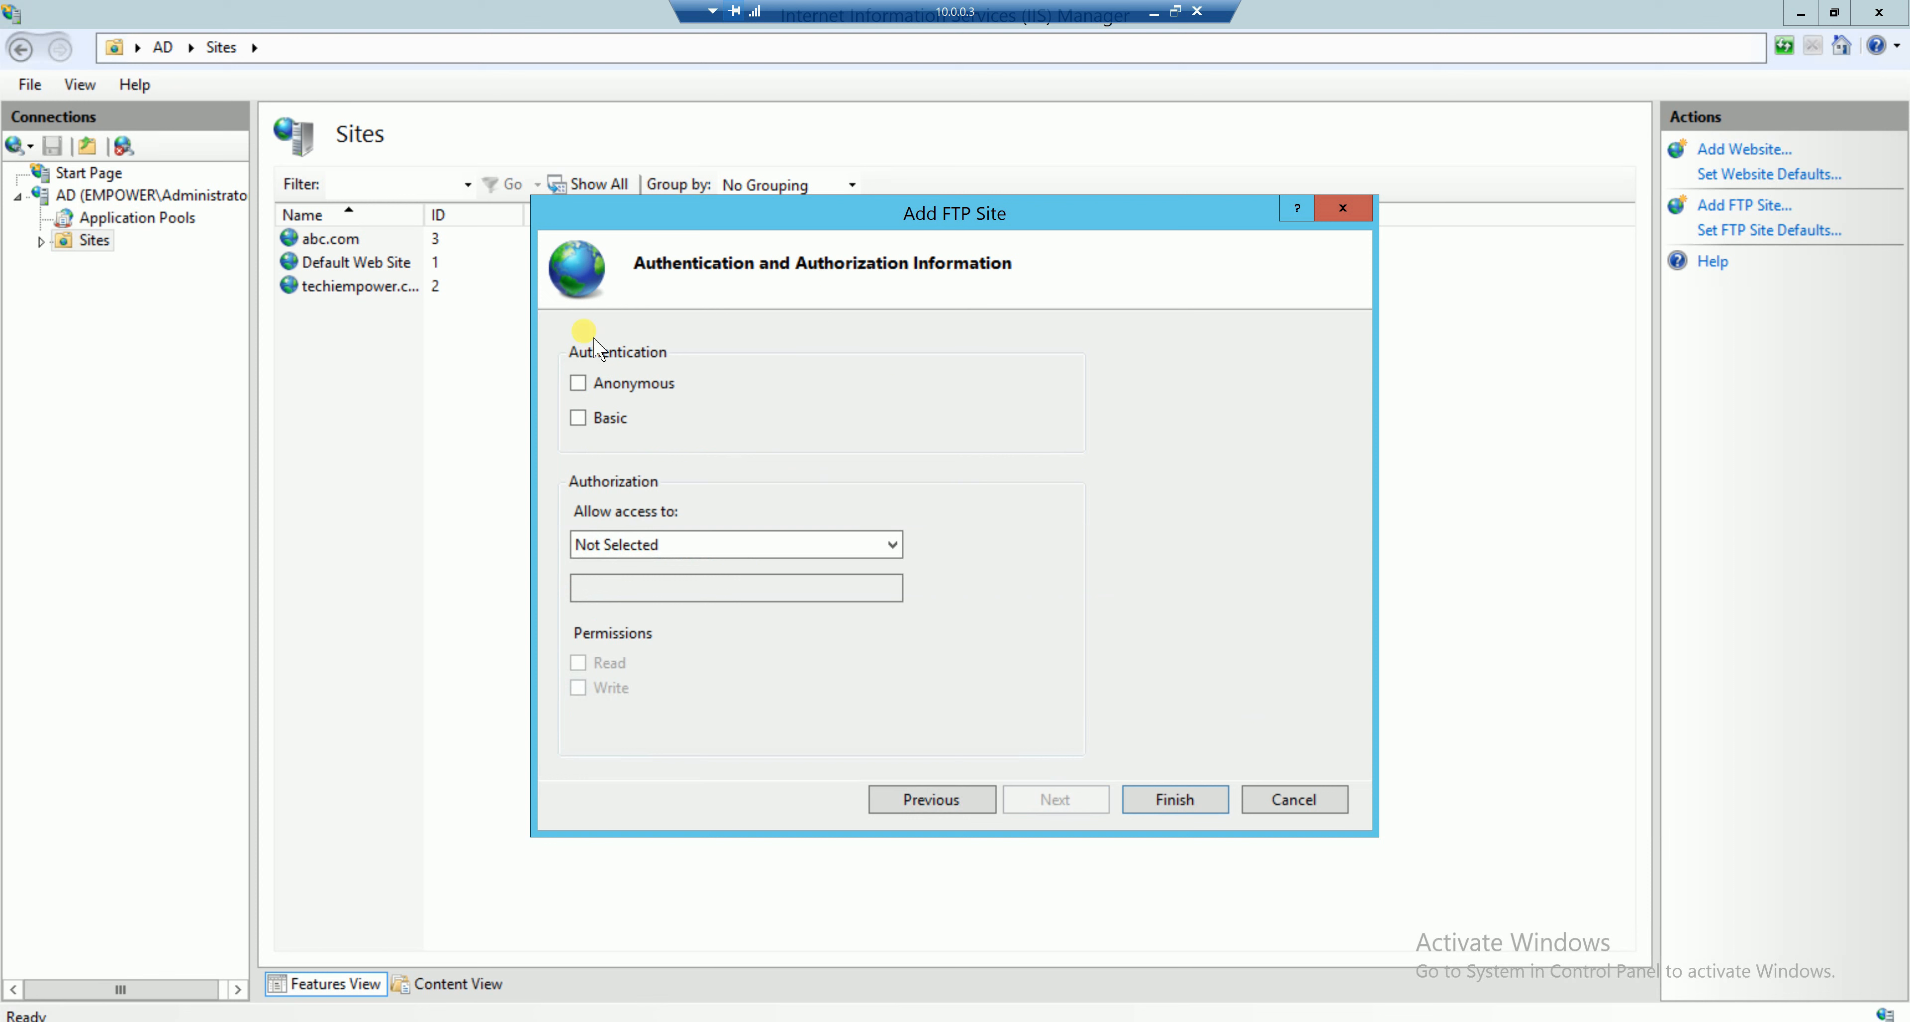
Enable Anonymous and Basic authentication, allow all users Read and Write permissions, and finish creating the FTP site.
left_click(590, 388)
left_click(589, 423)
left_click(706, 543)
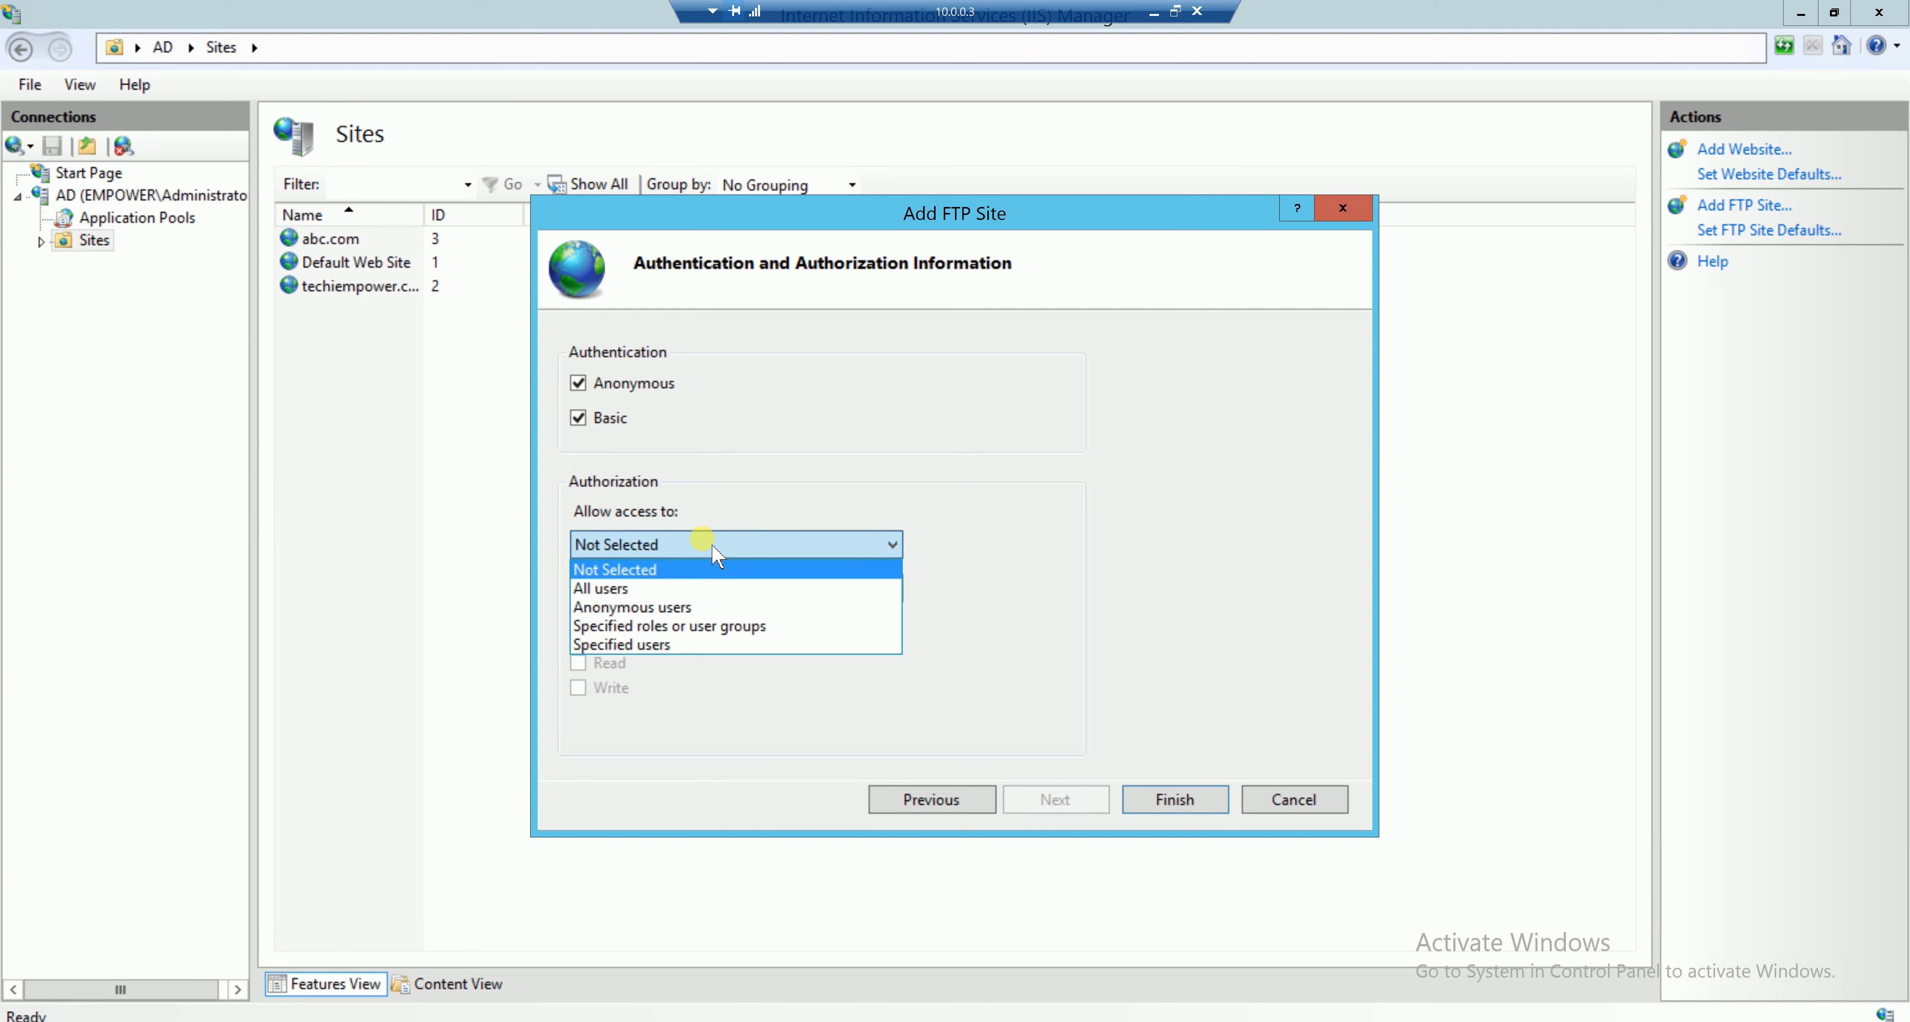
left_click(685, 590)
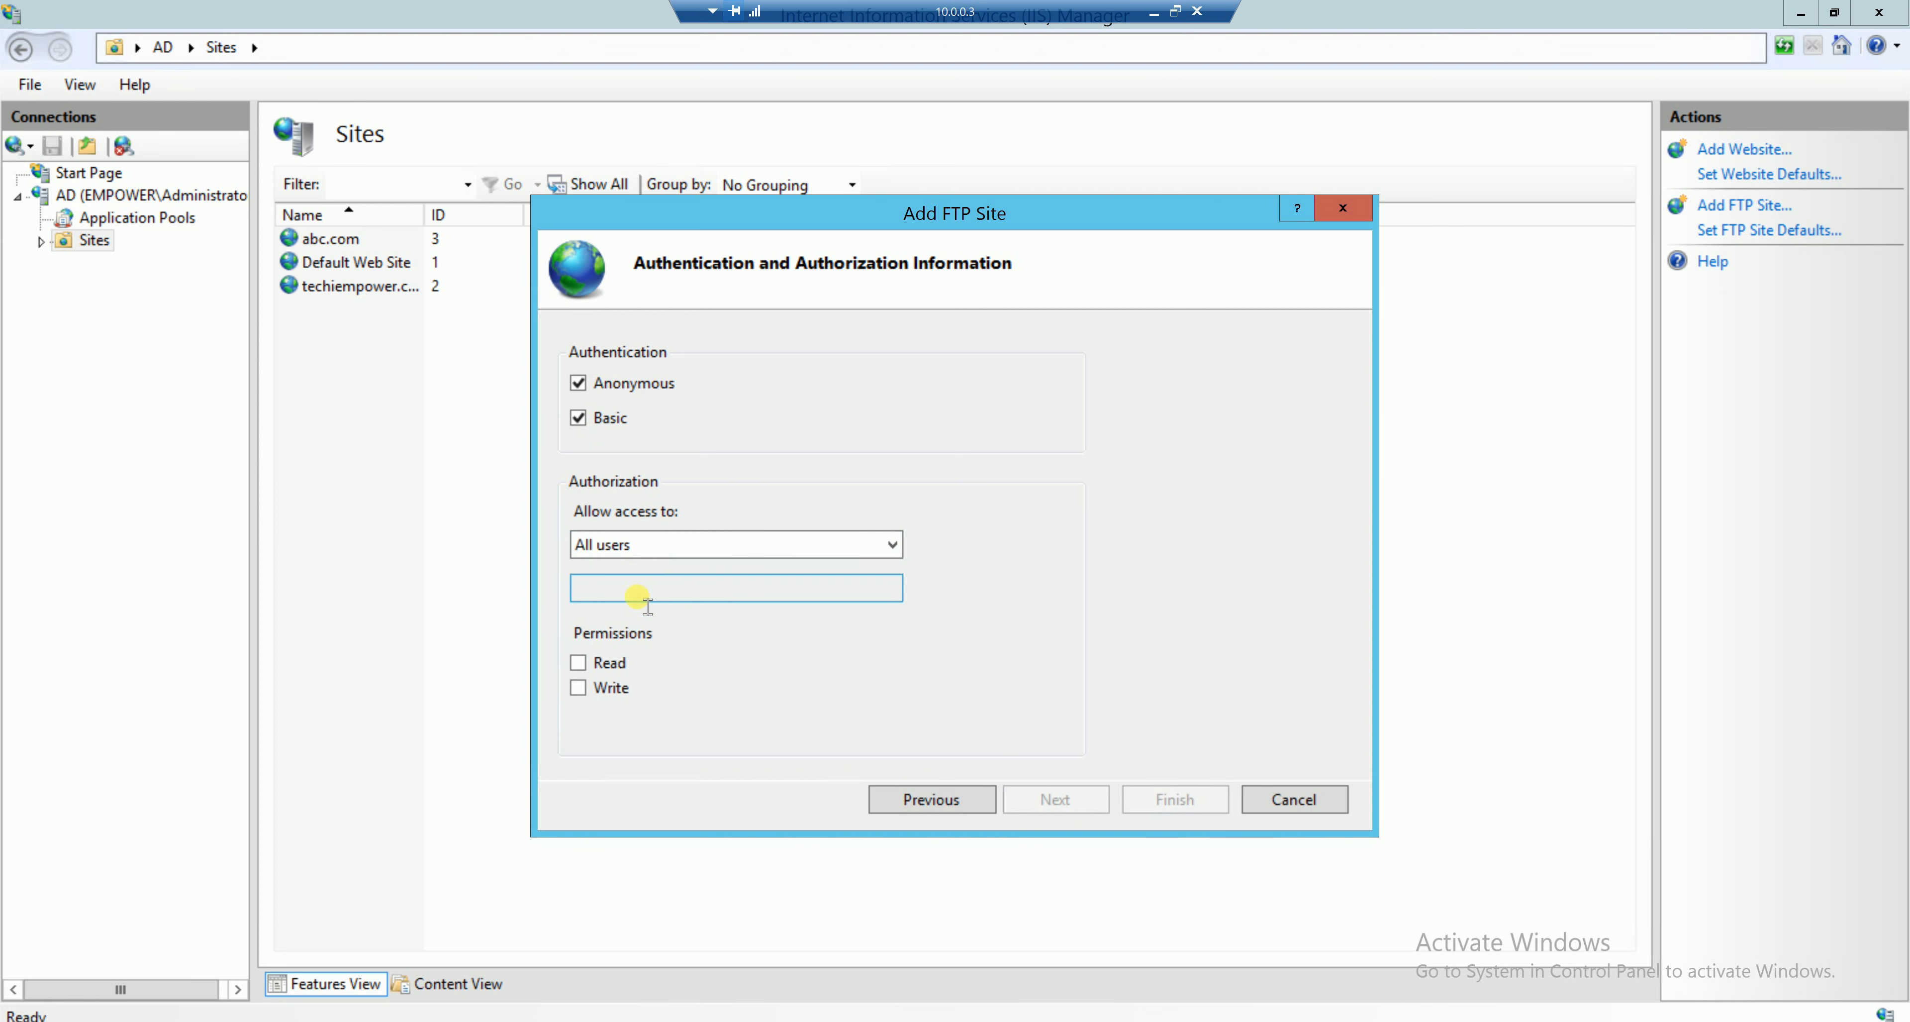
left_click(578, 663)
left_click(579, 688)
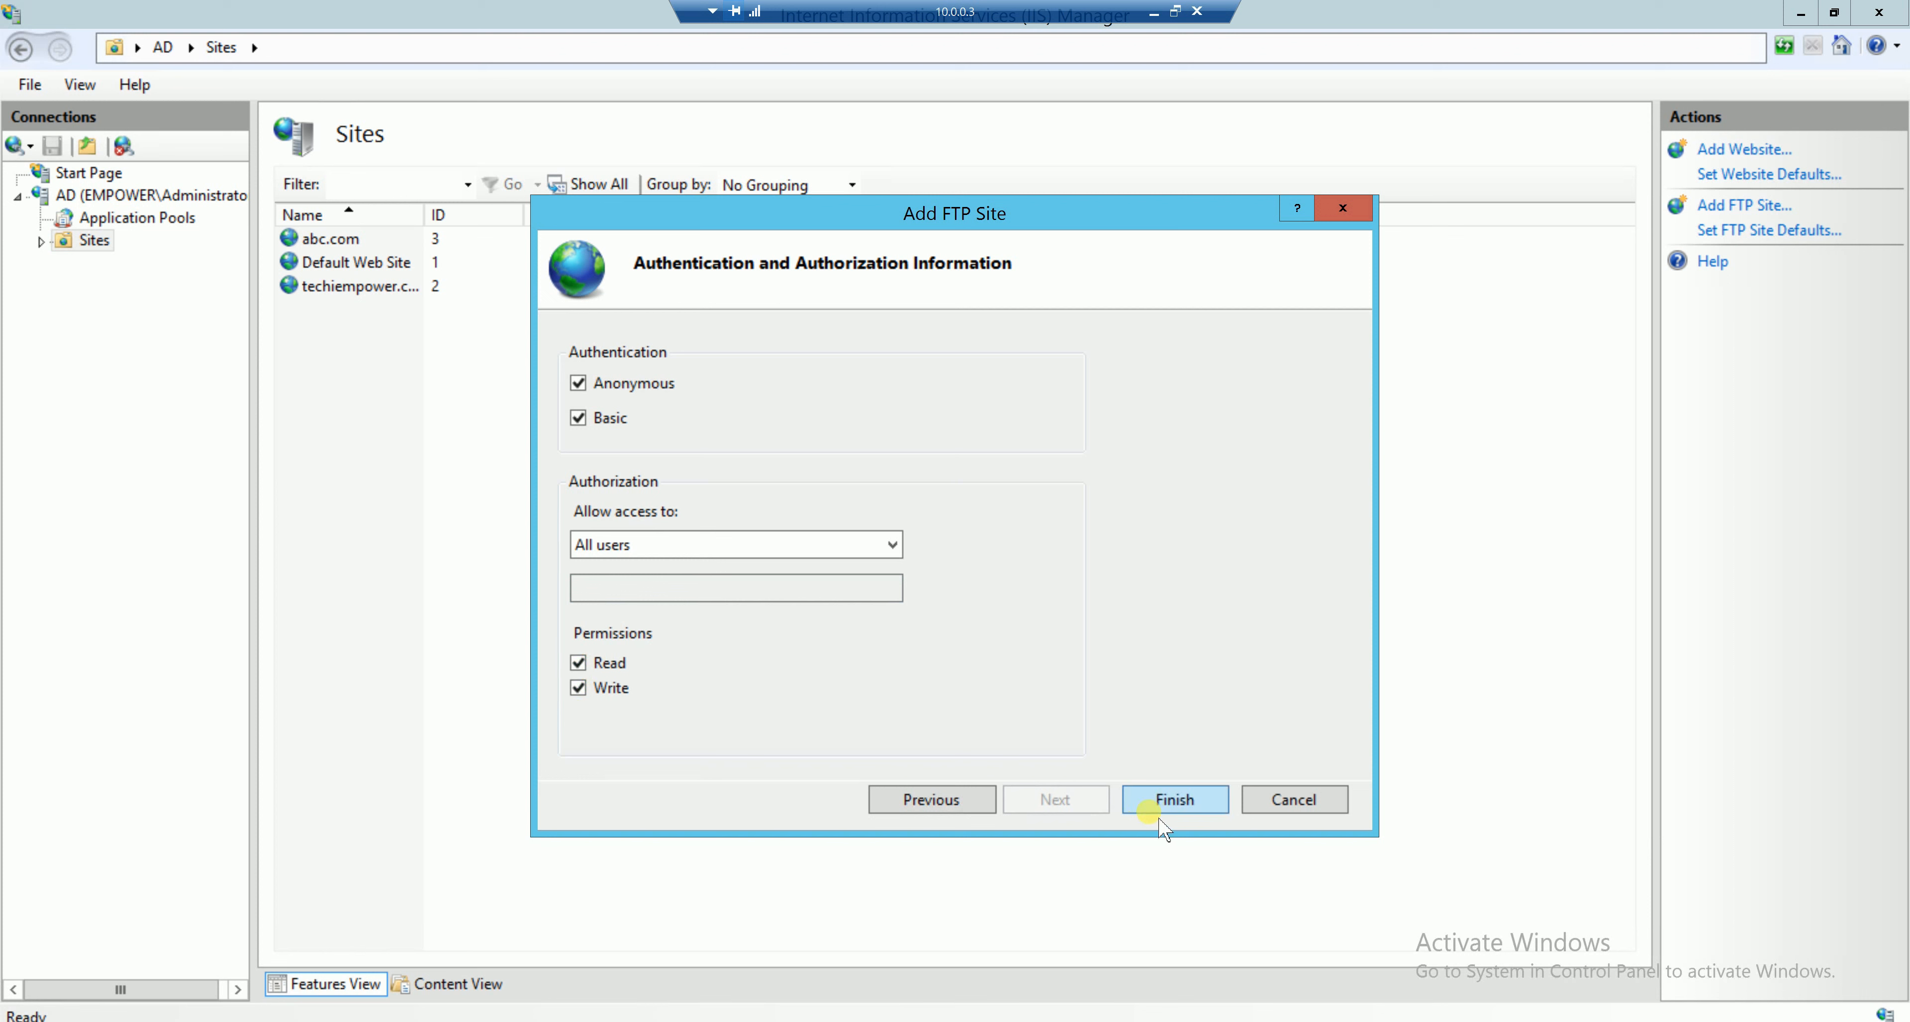
left_click(1176, 799)
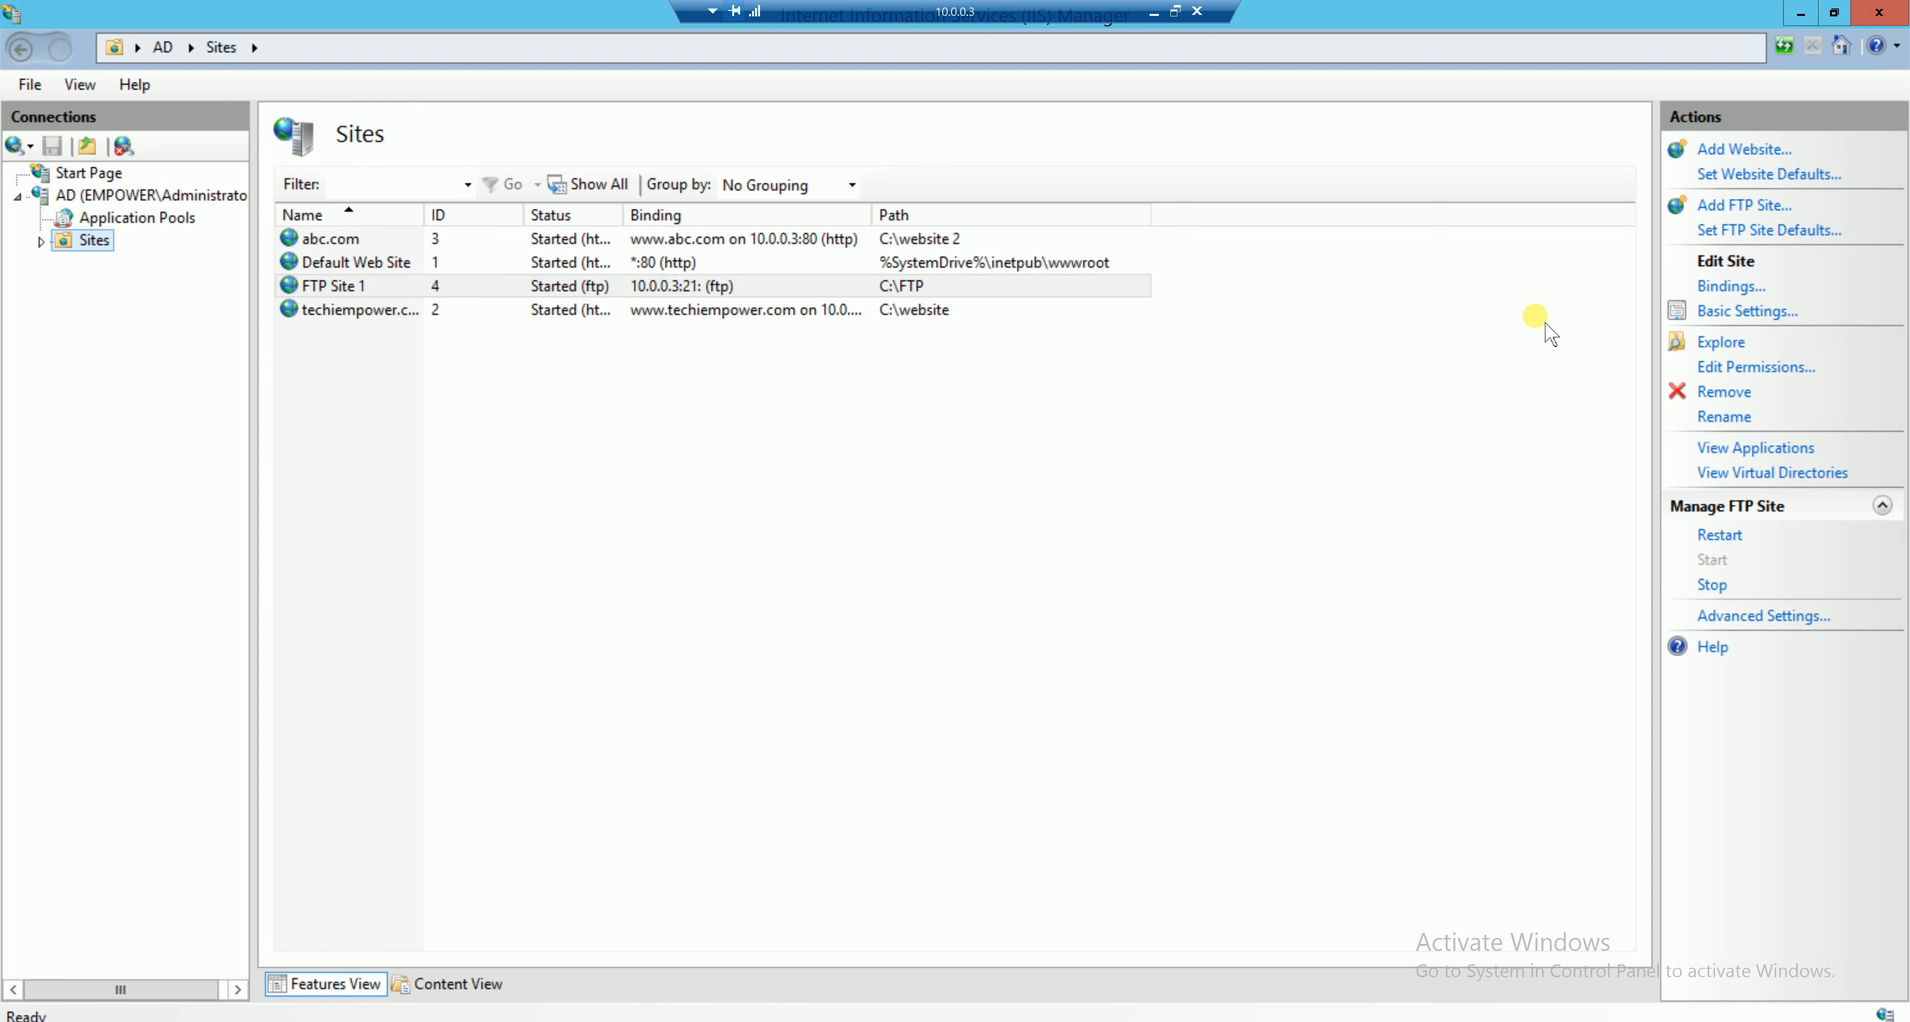
Minimize the 10.0.0.3 remote session and unlock the other server by entering the administrator account's password.
left_click(1154, 12)
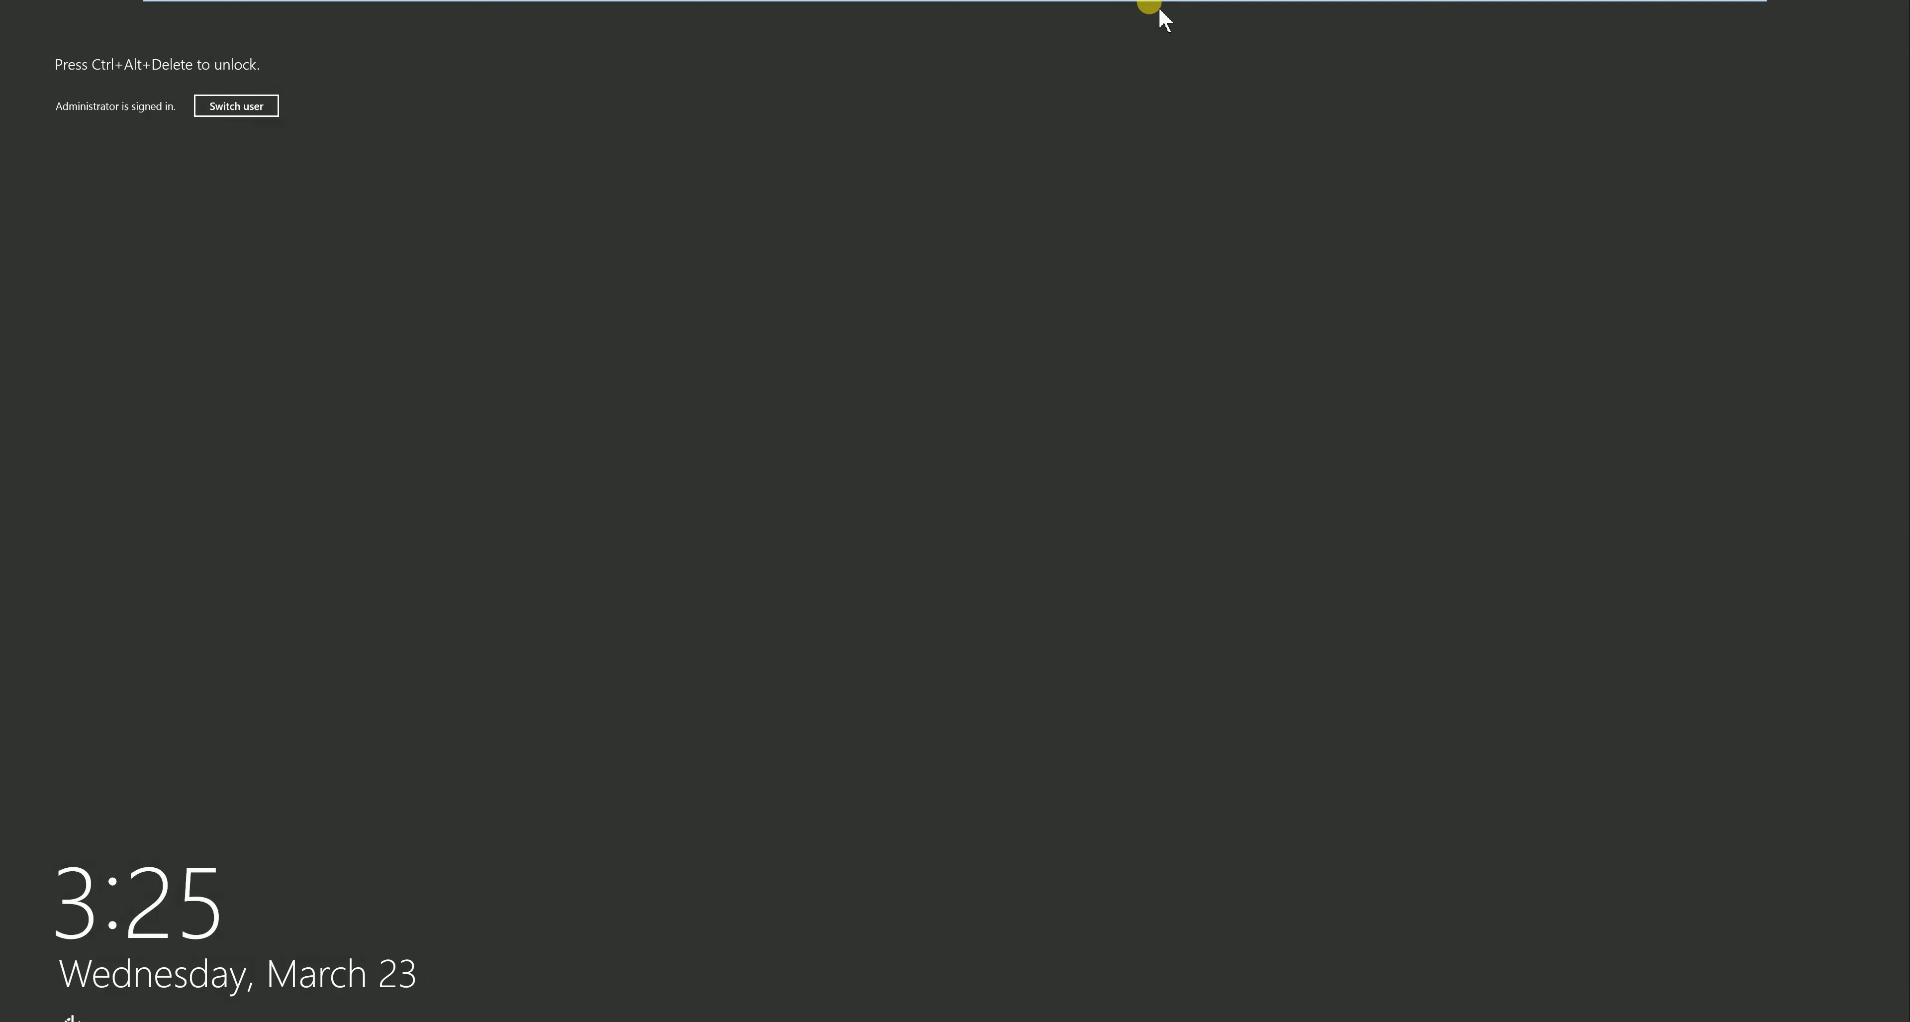
key("ctrl+alt+Delete")
left_click(994, 452)
type("********")
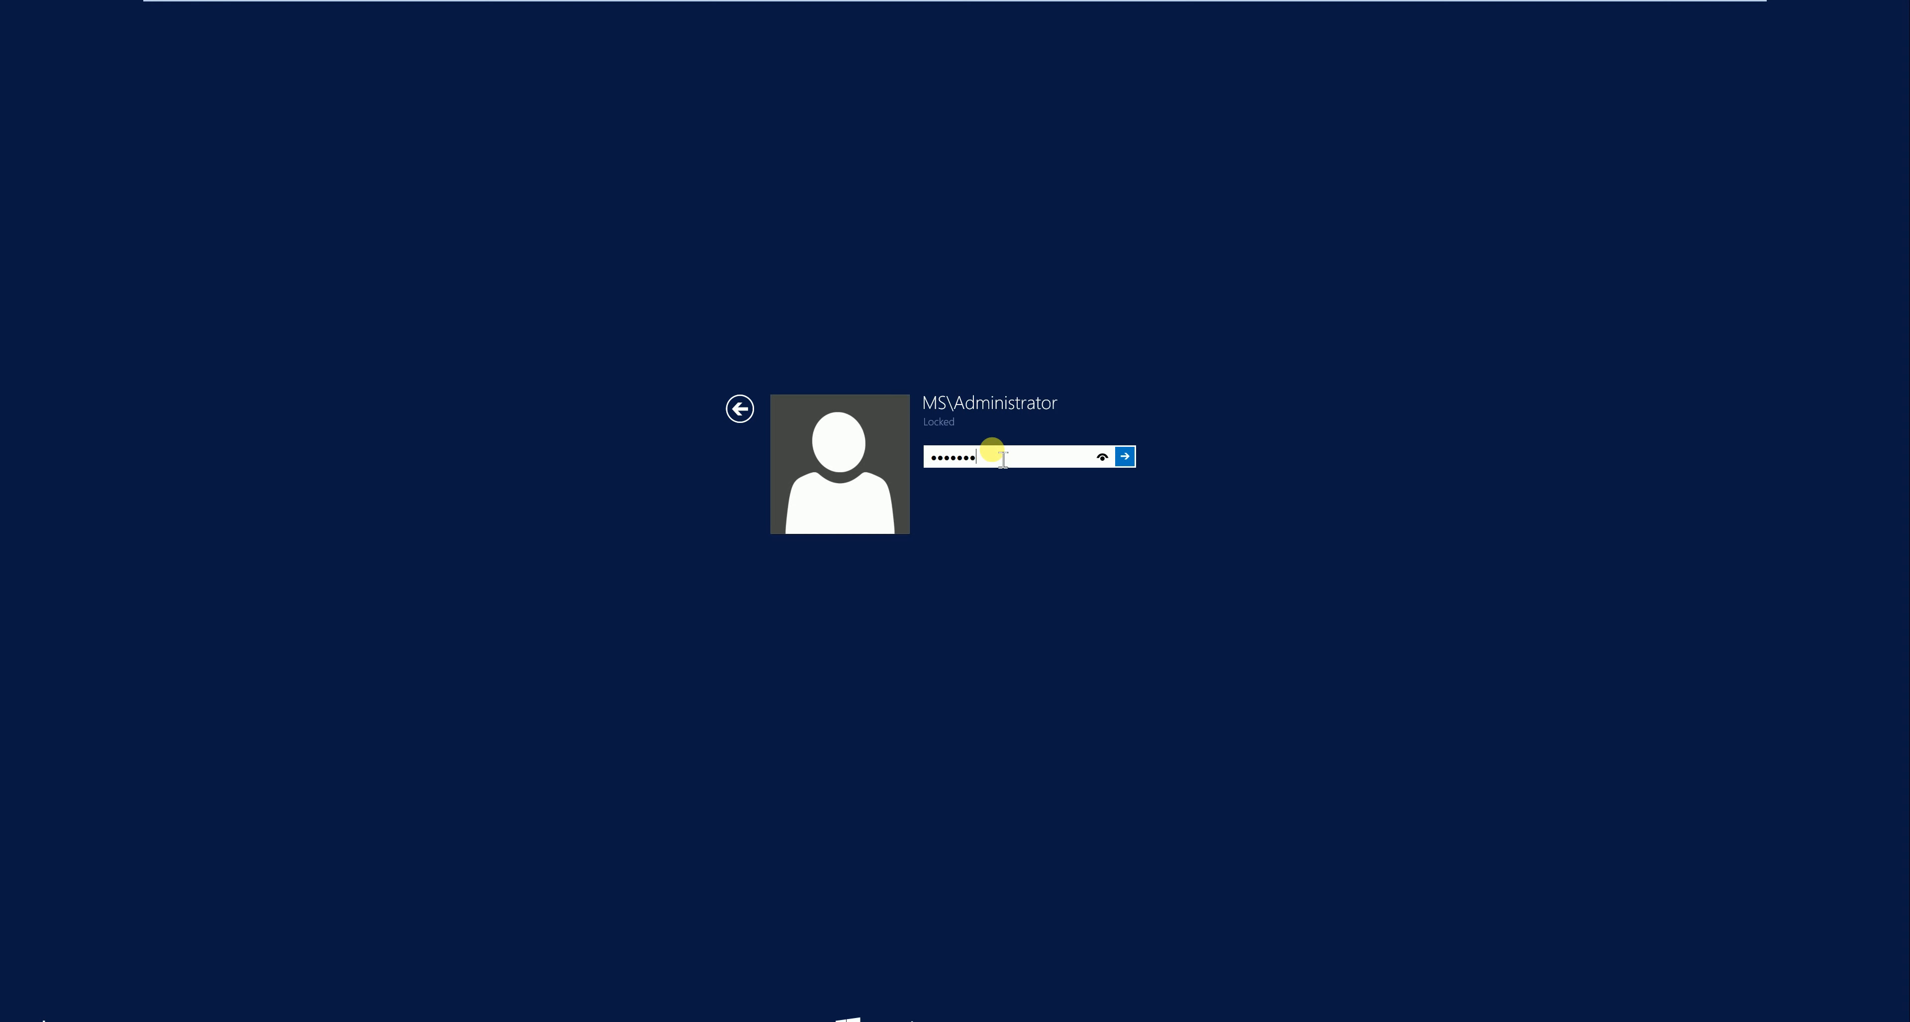
key("Return")
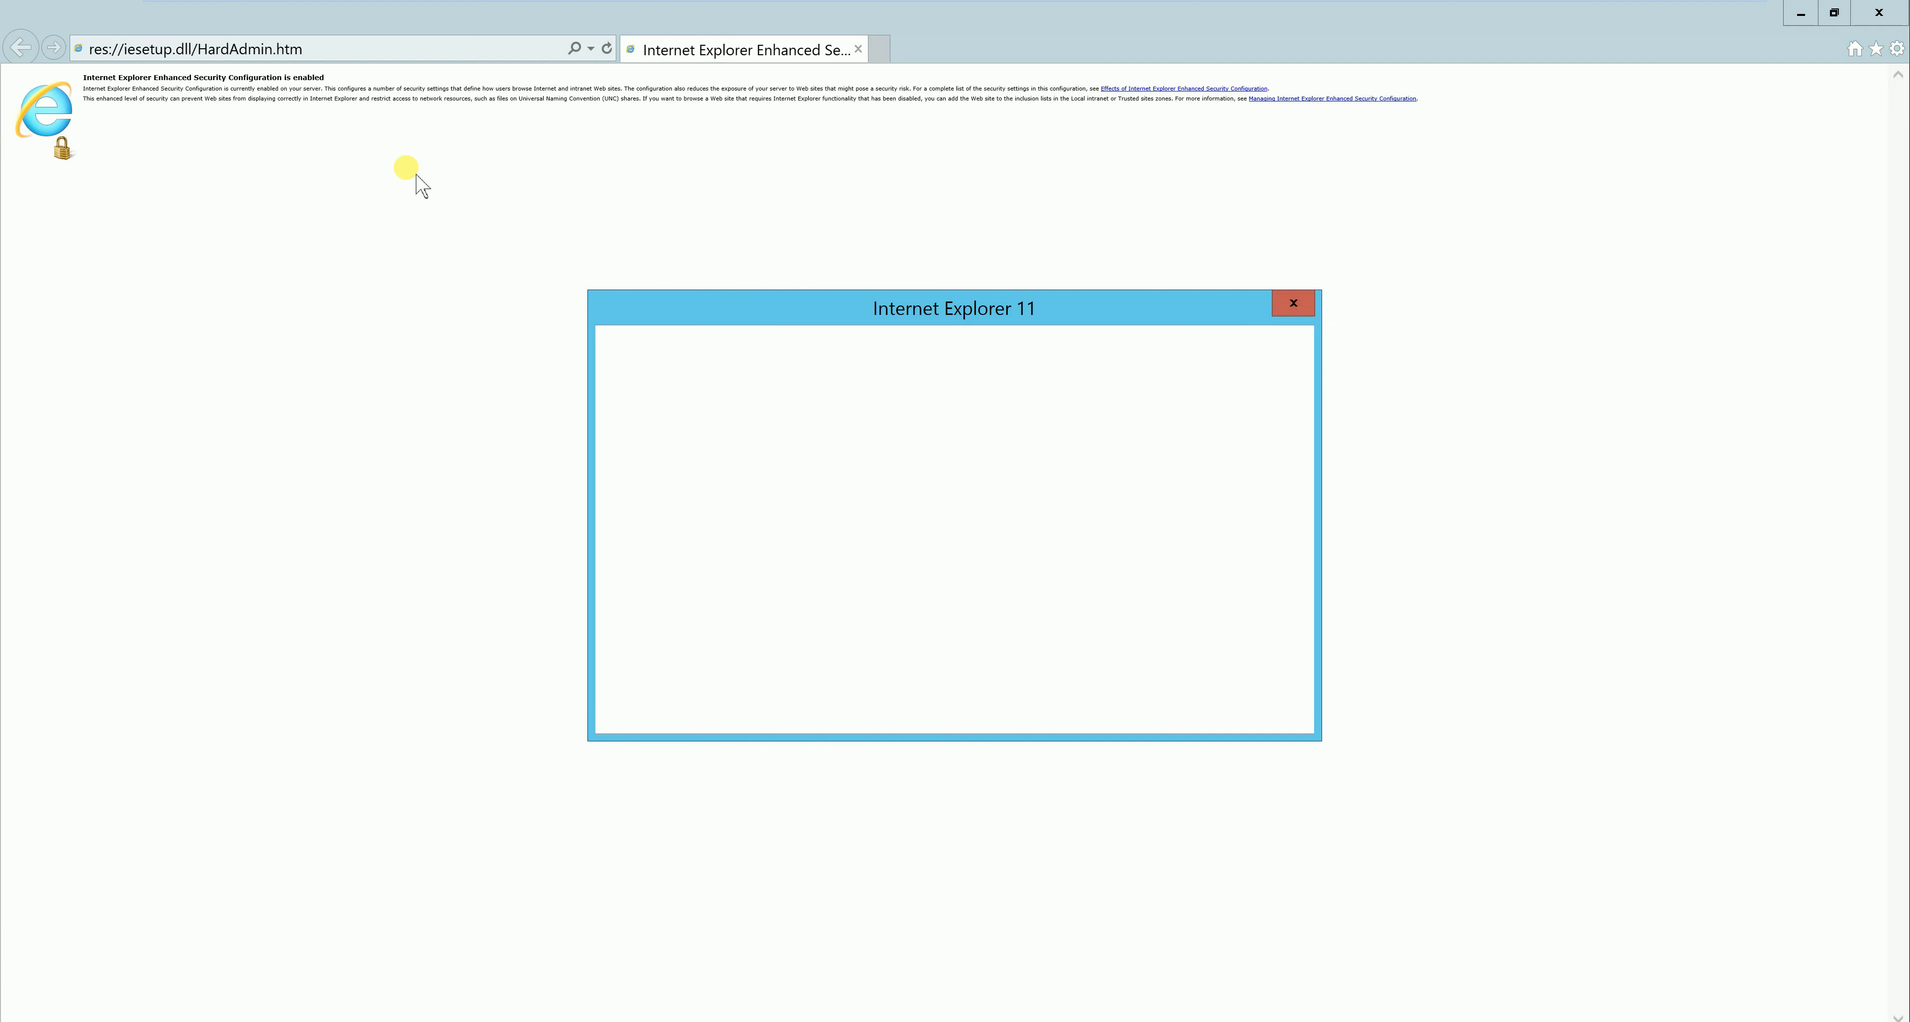
Dismiss the Internet Explorer 11 setup prompt and browse to ftp://10.0.0.3/.
left_click(1260, 700)
left_click(355, 50)
type("ftp://10.0..0")
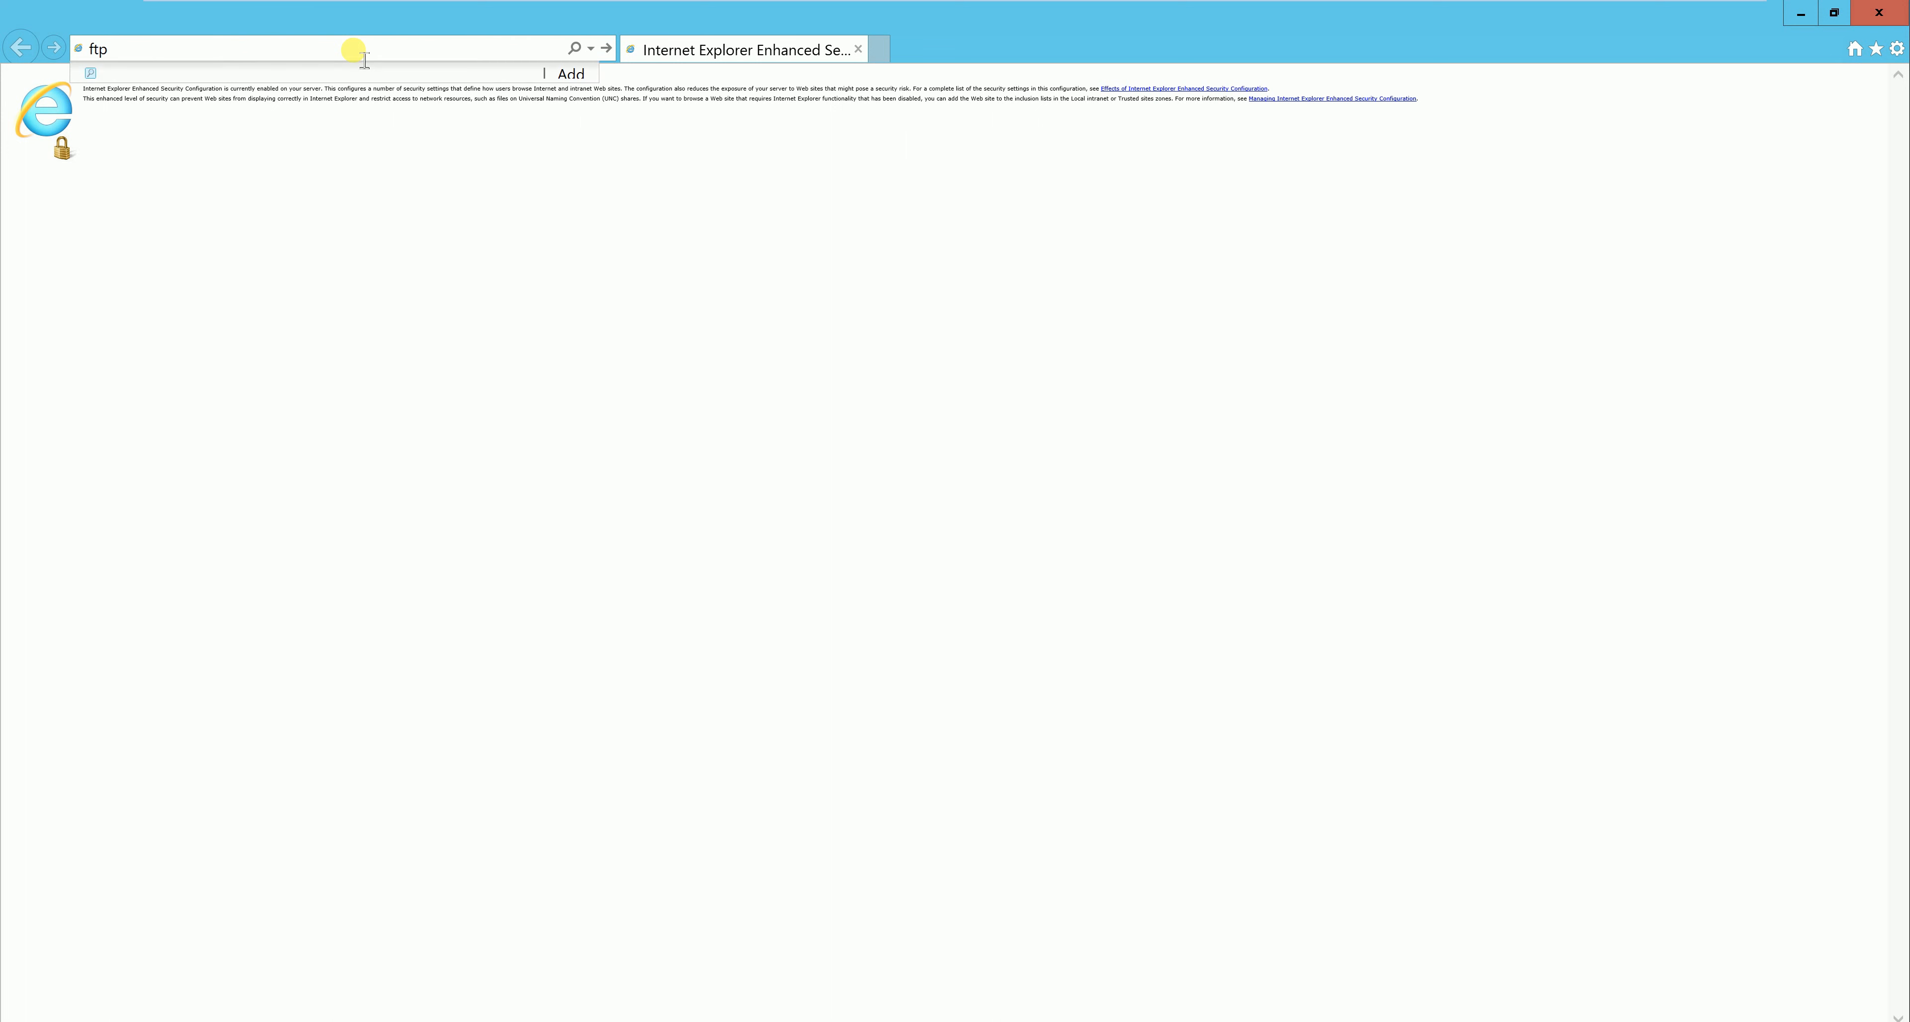
key("BackSpace")
key("BackSpace")
type("0.3")
key("Return")
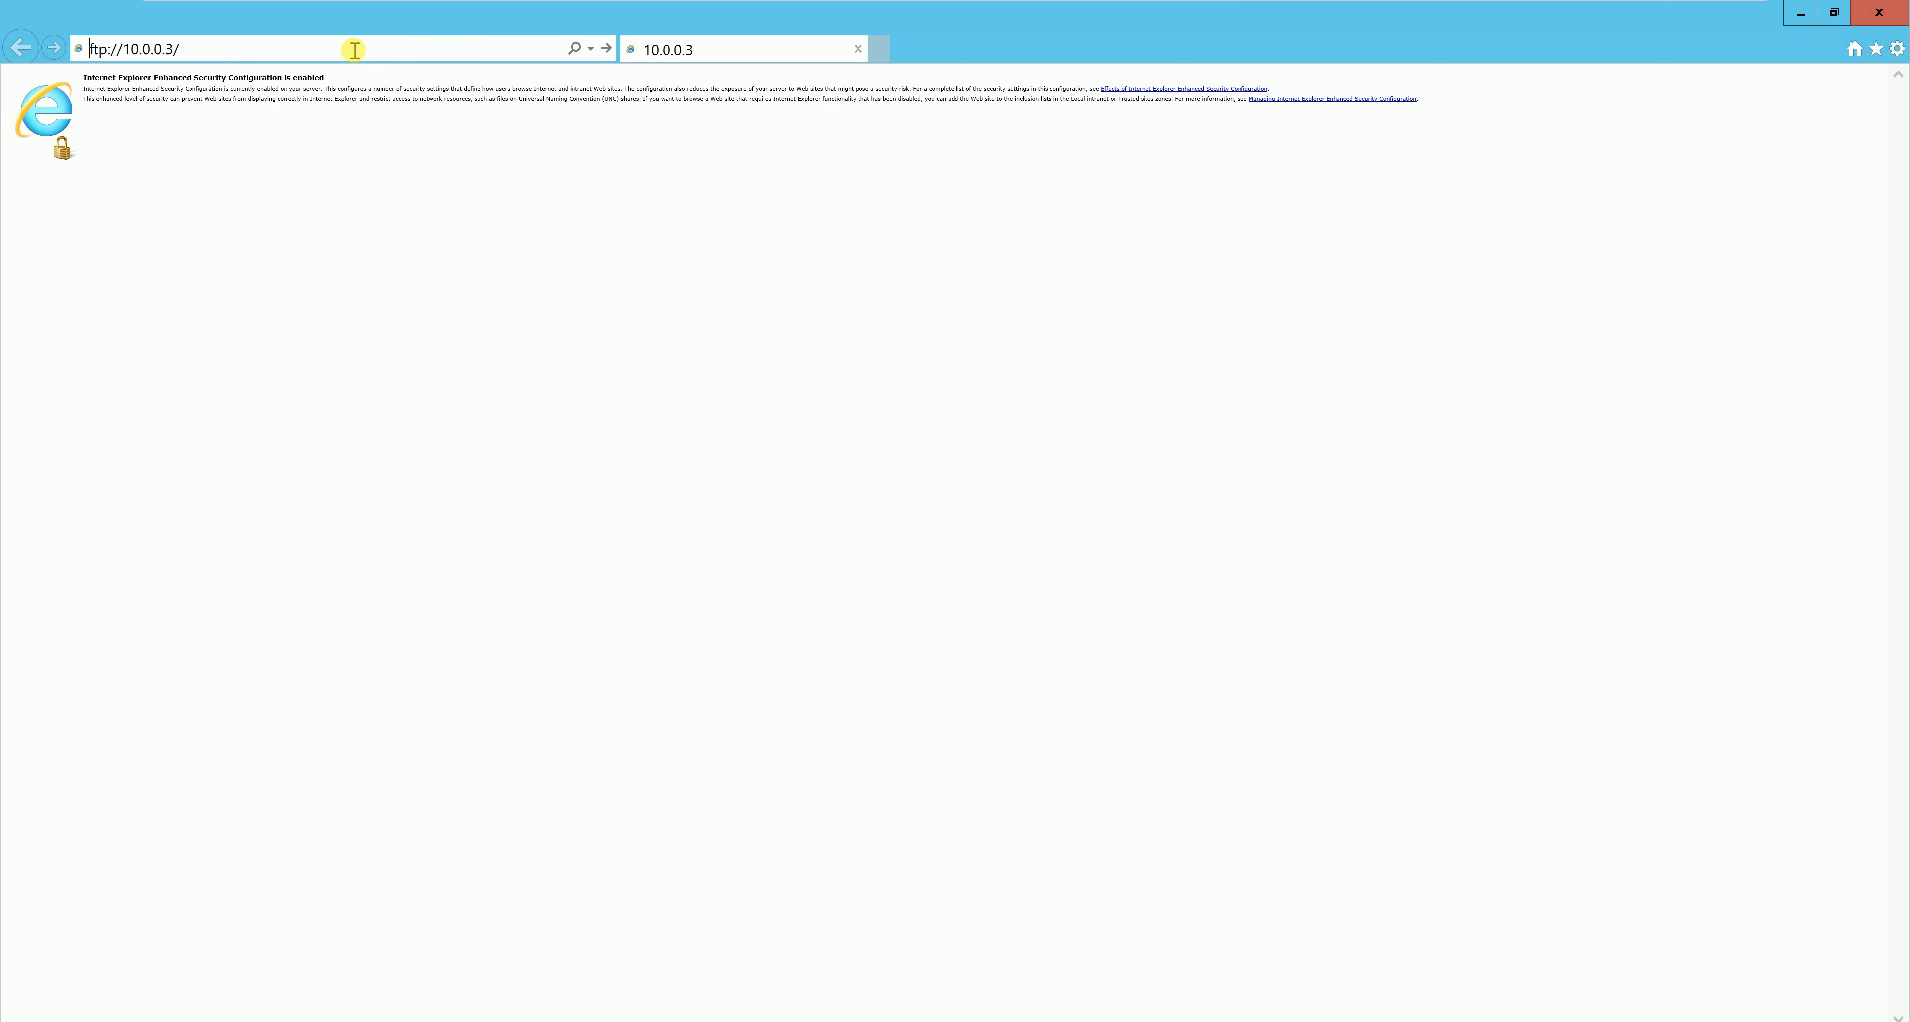